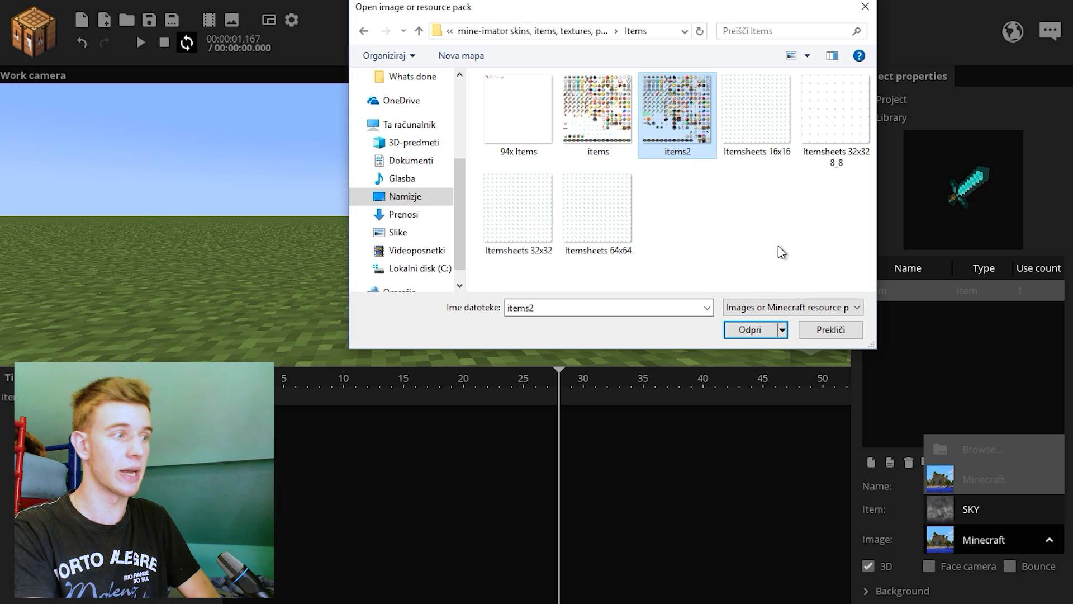
- Open the items2 image for import as an item sheet and try 18 items horizontally before restoring 16
{"action": "left_click", "coordinate": [749, 330]}
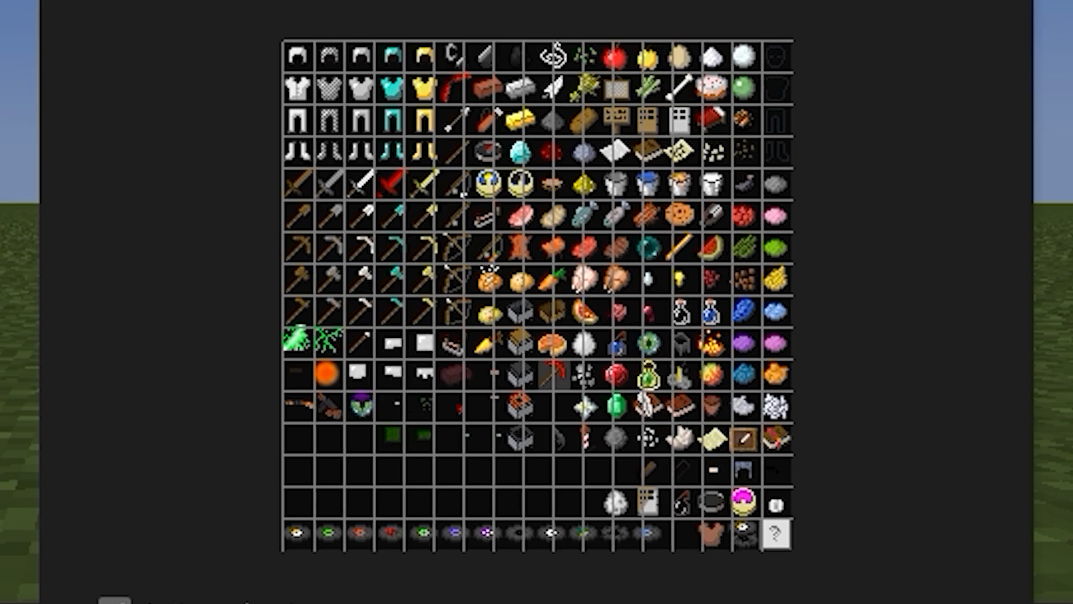
{"action": "mouse_move", "coordinate": [477, 415]}
{"action": "left_mouse_down"}
{"action": "mouse_move", "coordinate": [356, 421]}
{"action": "mouse_move", "coordinate": [546, 413]}
{"action": "mouse_move", "coordinate": [394, 412]}
{"action": "mouse_move", "coordinate": [473, 413]}
{"action": "left_mouse_up"}
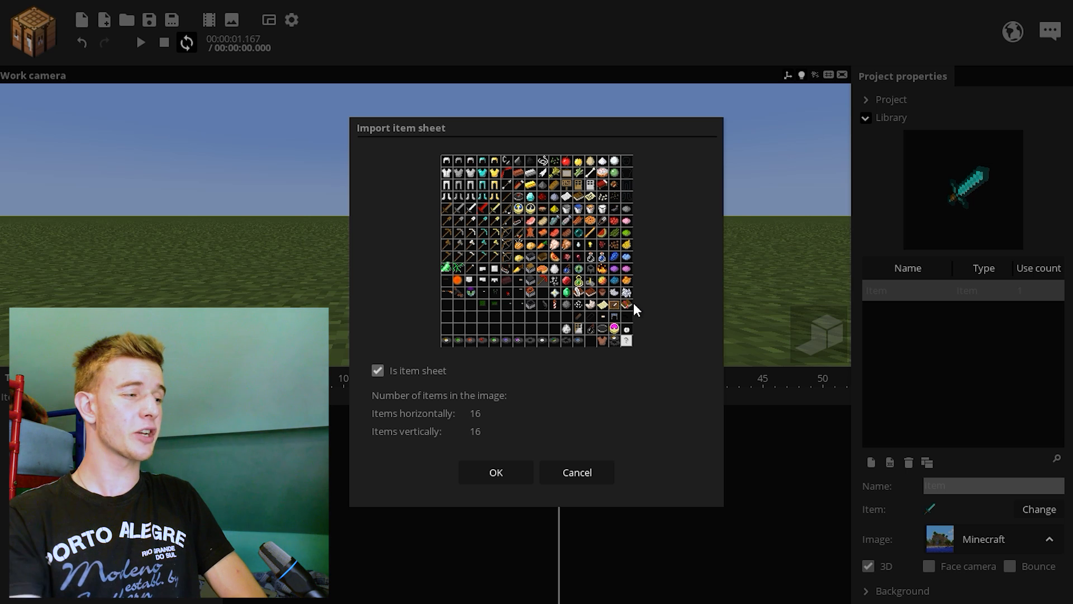
{"action": "left_click_drag", "start_coordinate": [481, 412], "coordinate": [494, 414]}
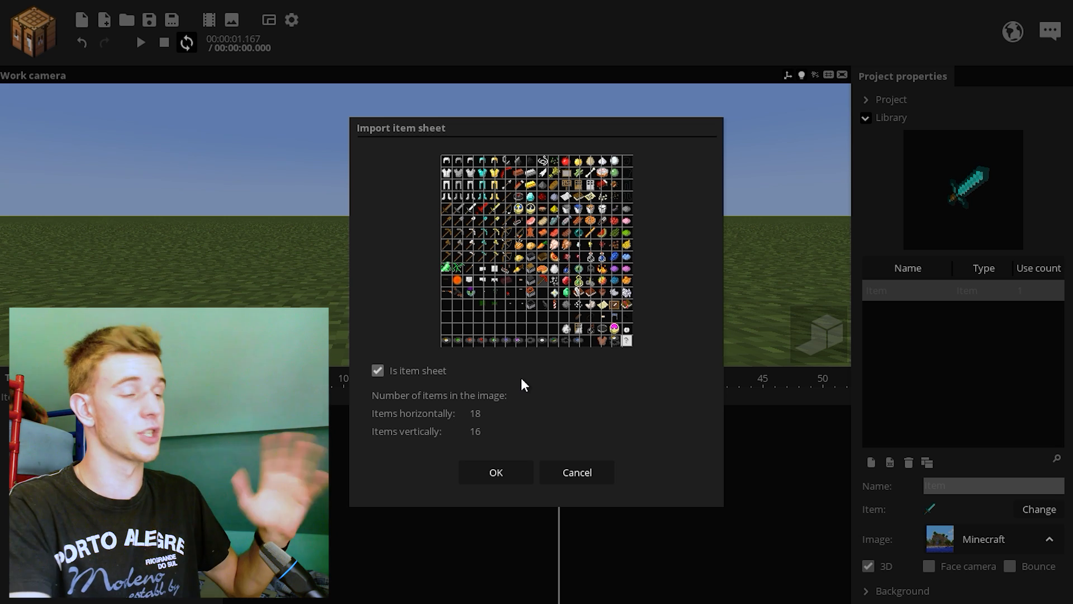
{"action": "left_click_drag", "start_coordinate": [474, 414], "coordinate": [468, 414]}
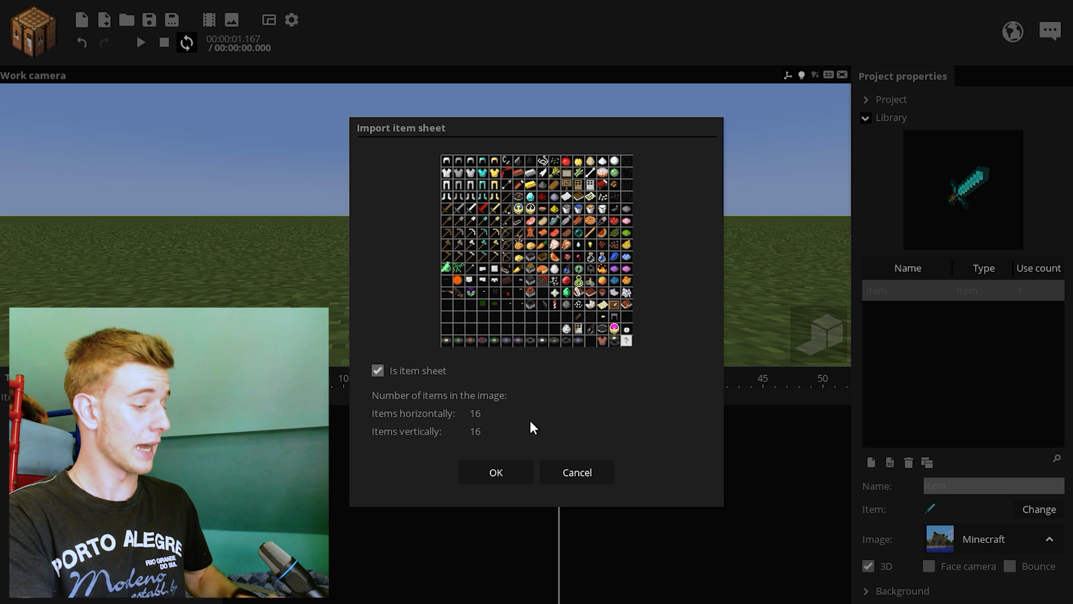
- Set the items2 sheet grid to 8 items horizontally and 8 vertically
{"action": "left_click", "coordinate": [475, 416]}
{"action": "type", "text": "8"}
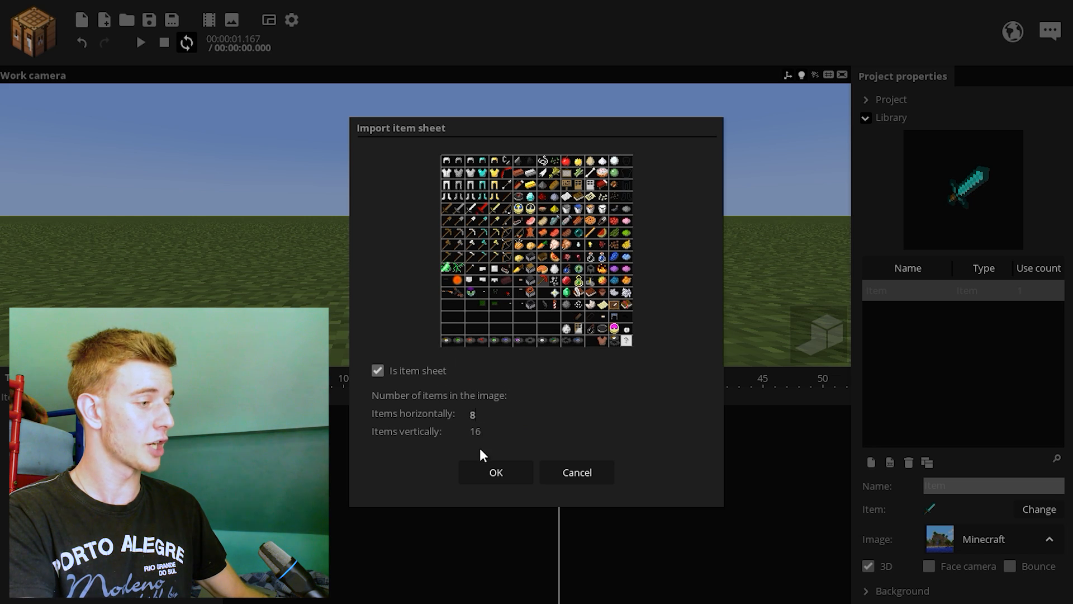
{"action": "left_click", "coordinate": [473, 434]}
{"action": "type", "text": "8_8"}
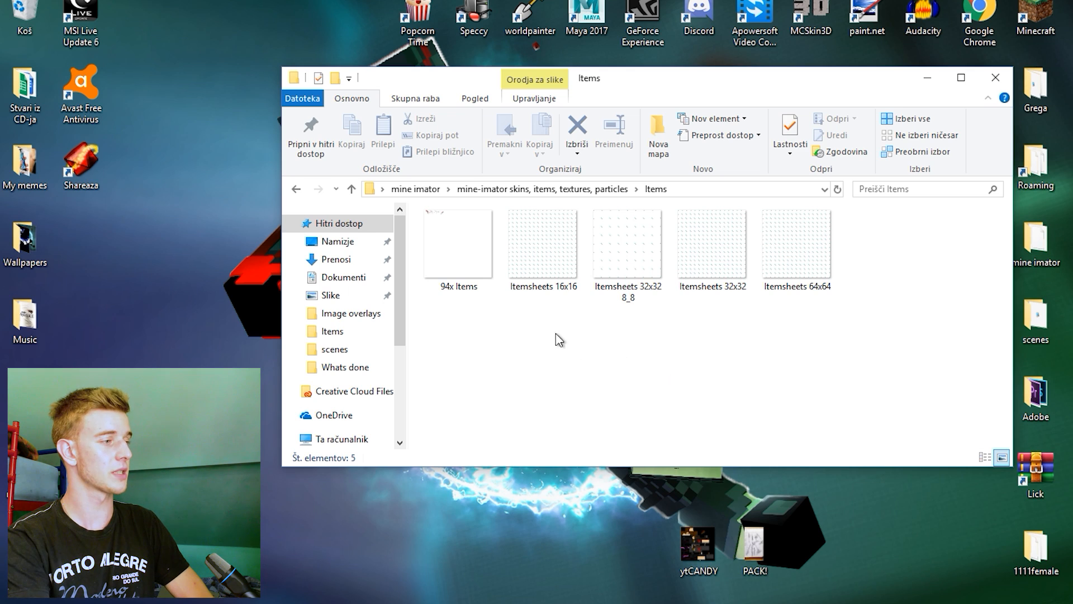
- Copy the Itemsheets 16x16 file from the Items folder to the desktop
{"action": "left_click_drag", "start_coordinate": [565, 311], "coordinate": [533, 244]}
{"action": "right_click", "coordinate": [549, 257]}
{"action": "left_click", "coordinate": [536, 338]}
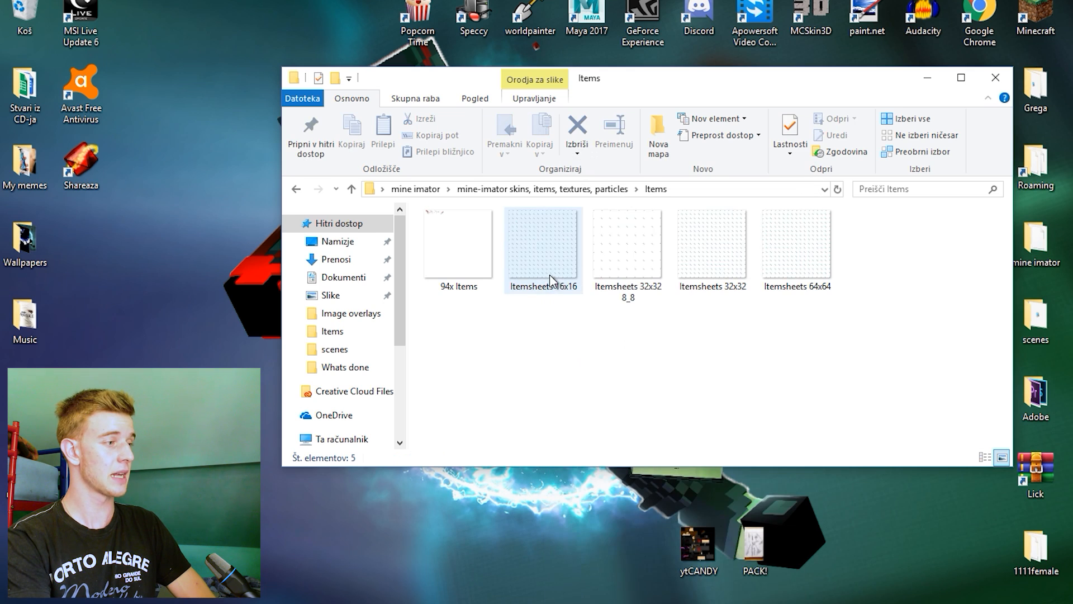
{"action": "left_click", "coordinate": [549, 270]}
{"action": "right_click", "coordinate": [536, 267]}
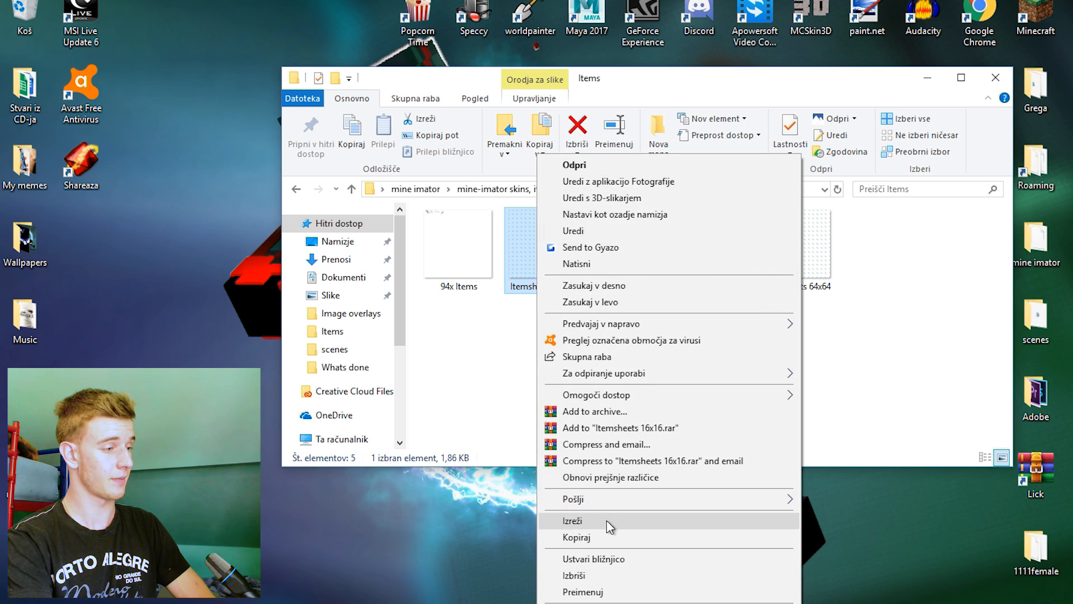
{"action": "left_click", "coordinate": [609, 525]}
{"action": "left_click", "coordinate": [995, 77]}
{"action": "right_click", "coordinate": [597, 230]}
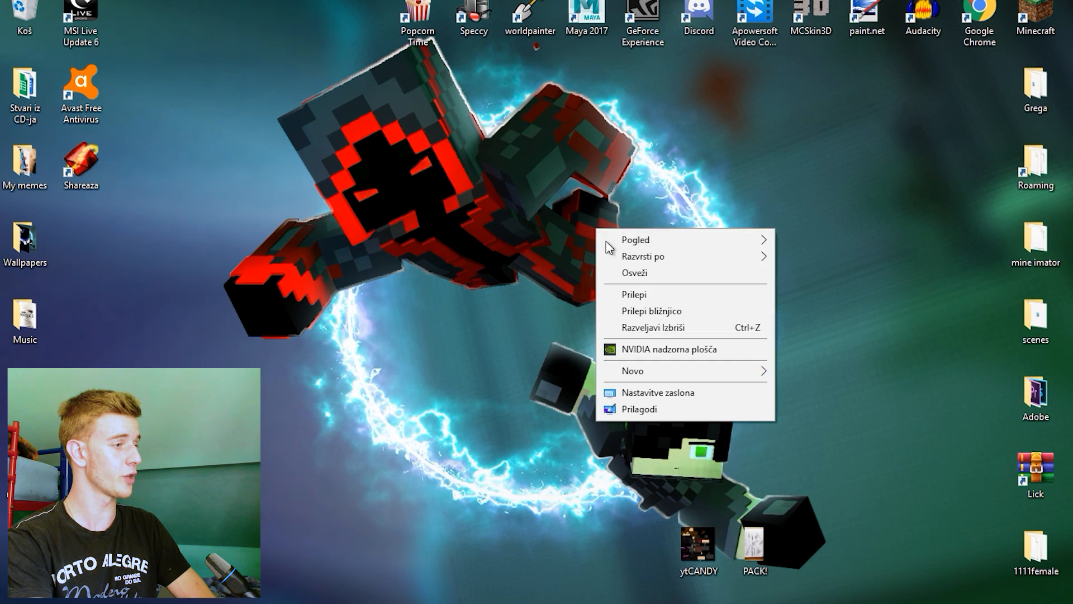
{"action": "left_click", "coordinate": [635, 295]}
- Open the desktop copy of Itemsheets 16x16 in paint.net
{"action": "right_click", "coordinate": [471, 536]}
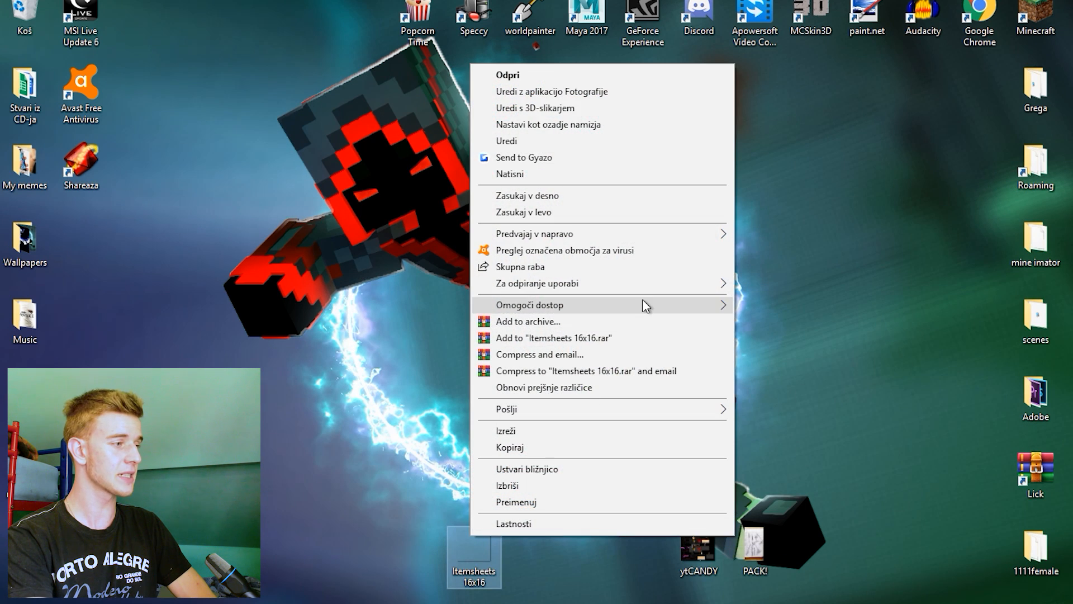
{"action": "mouse_move", "coordinate": [651, 286]}
{"action": "left_click", "coordinate": [794, 314]}
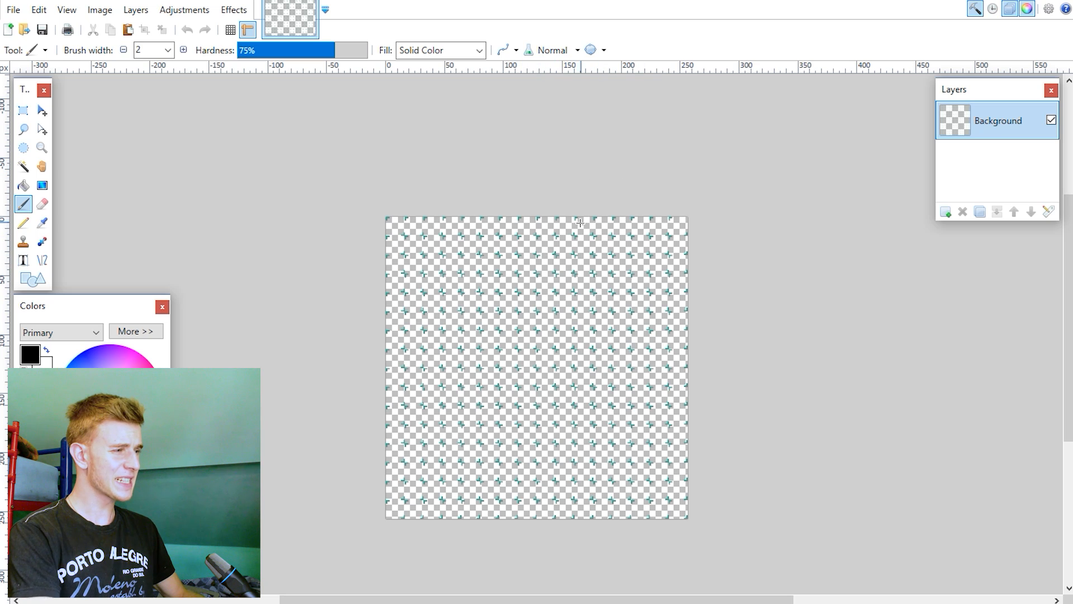
- Paint a black test ring inside the sheet's first item cell and undo it
{"action": "scroll", "coordinate": [351, 208], "scroll_direction": "up", "scroll_amount": 9, "text": "ctrl"}
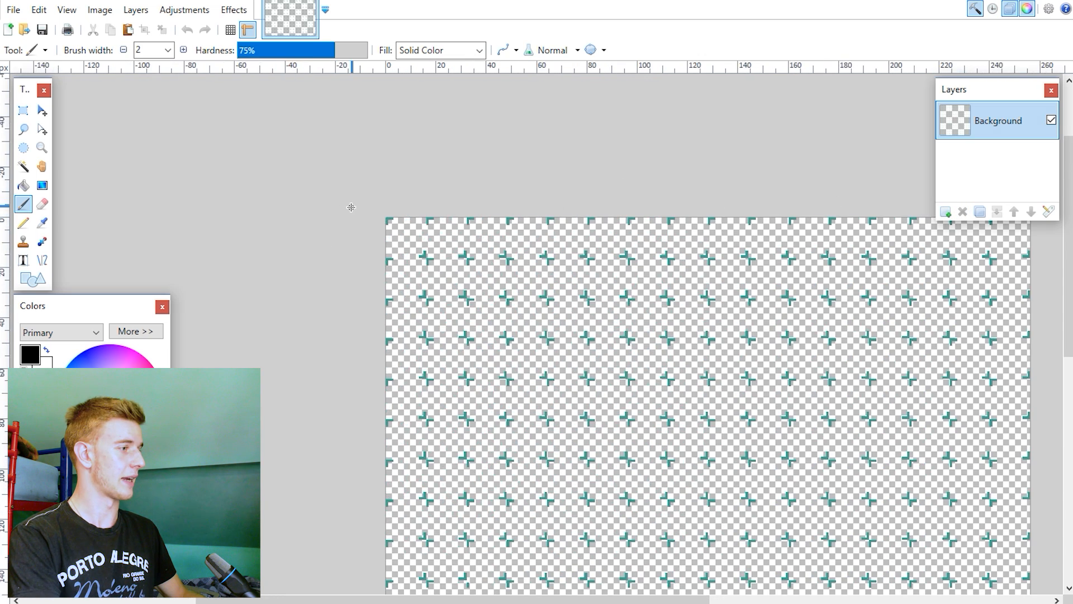
{"action": "mouse_move", "coordinate": [412, 241]}
{"action": "left_mouse_down"}
{"action": "mouse_move", "coordinate": [398, 259]}
{"action": "mouse_move", "coordinate": [455, 300]}
{"action": "mouse_move", "coordinate": [427, 245]}
{"action": "mouse_move", "coordinate": [406, 245]}
{"action": "left_mouse_up"}
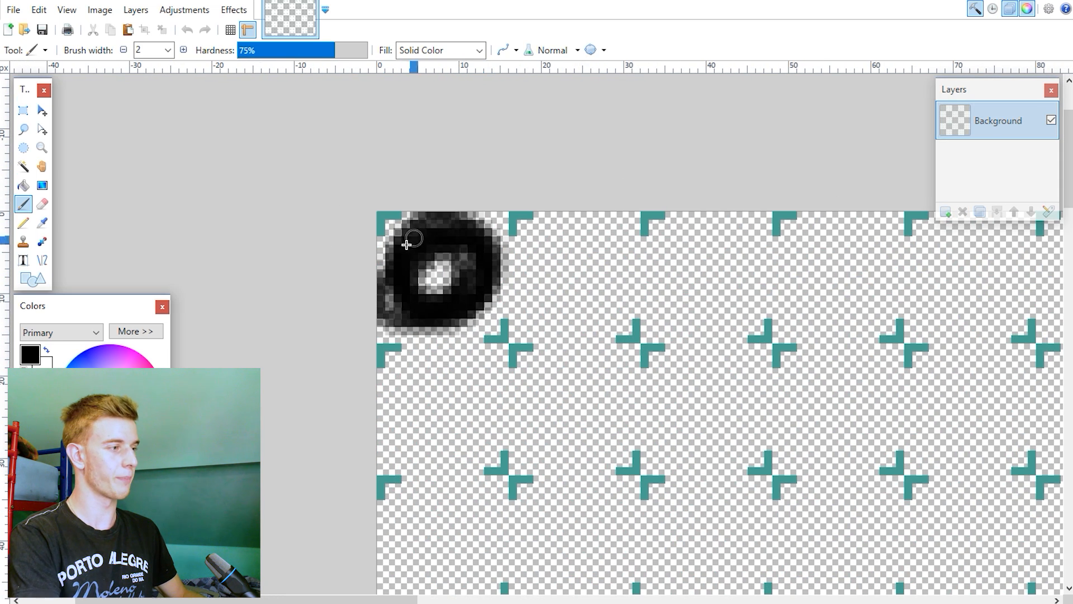
{"action": "key", "text": "ctrl+z"}
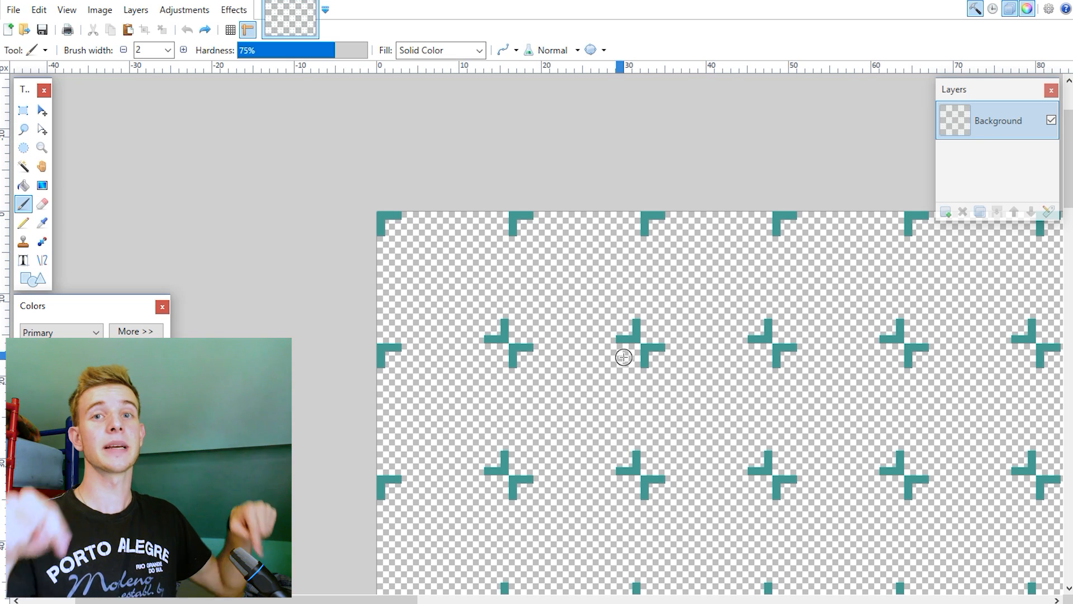
- Resize the item sheet to 512 by 512 pixels with Nearest Neighbor resampling and the aspect ratio maintained
{"action": "scroll", "coordinate": [624, 356], "scroll_direction": "down", "scroll_amount": 5, "text": "ctrl"}
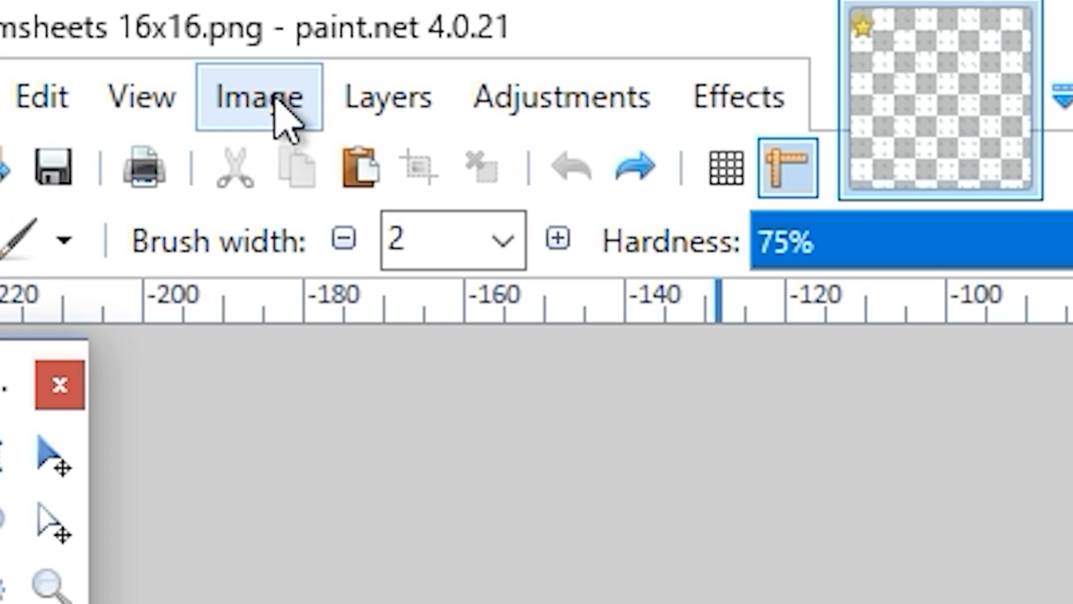
{"action": "left_click", "coordinate": [104, 9]}
{"action": "left_click", "coordinate": [112, 46]}
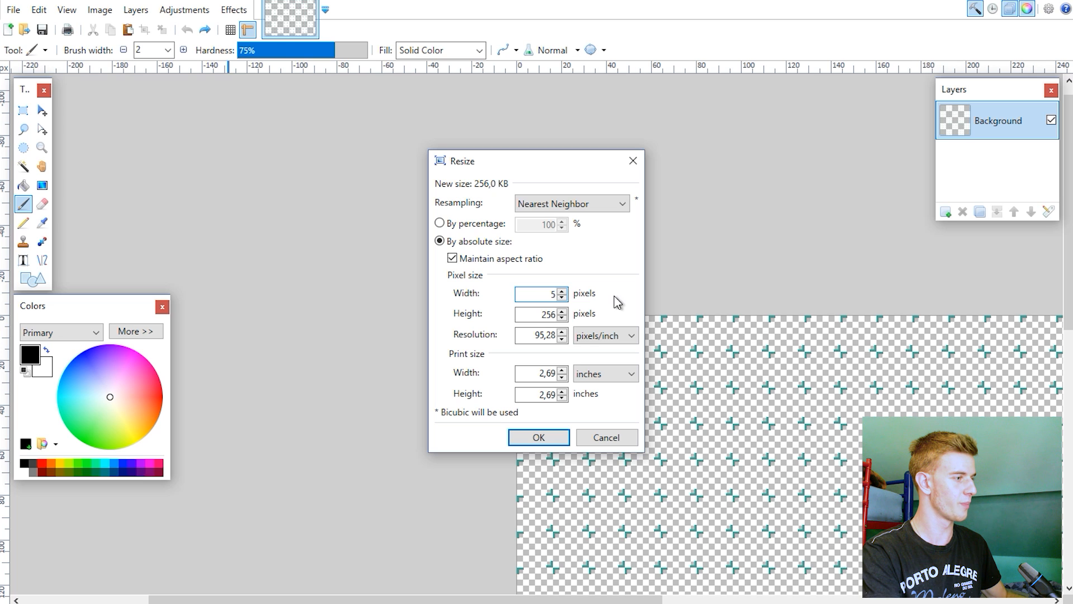
{"action": "left_click", "coordinate": [545, 205]}
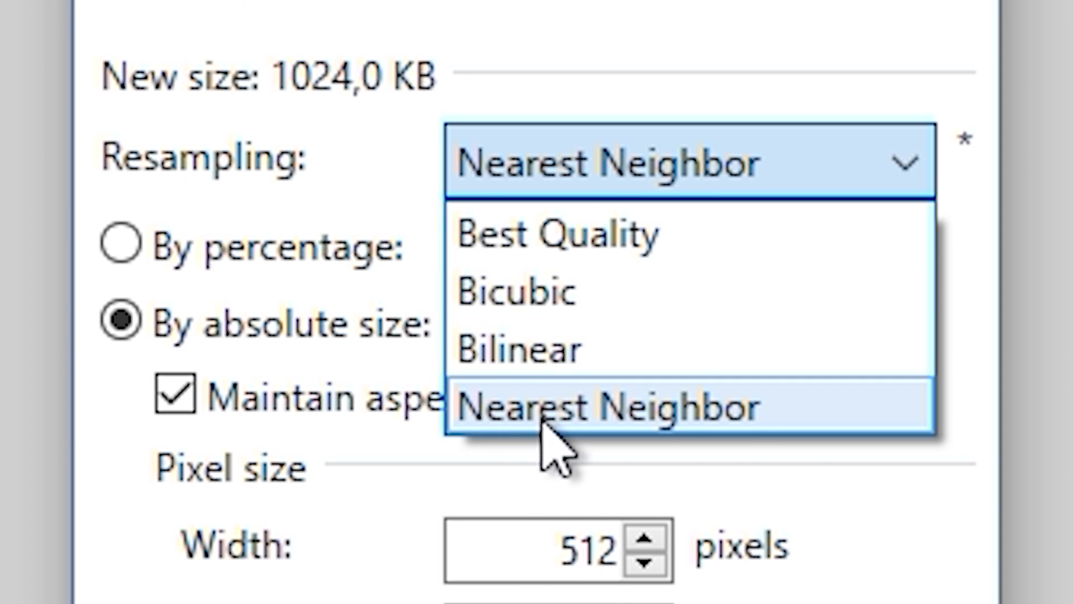
{"action": "left_click", "coordinate": [538, 261]}
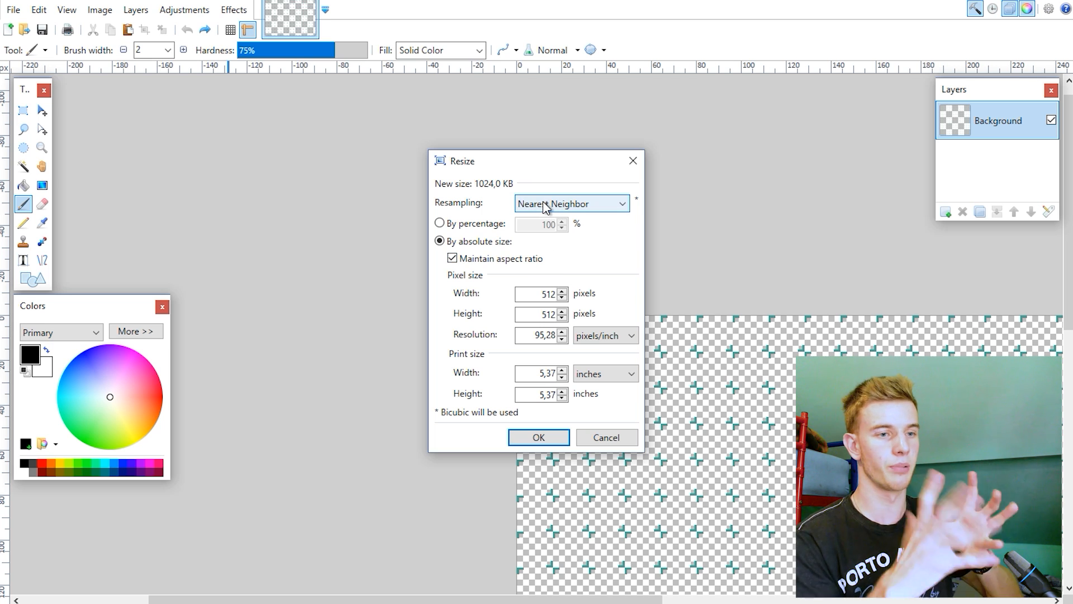
{"action": "left_click", "coordinate": [536, 438]}
- Try a test brush stroke in the first cell of the enlarged sheet and undo it
{"action": "scroll", "coordinate": [610, 344], "scroll_direction": "up", "scroll_amount": 3, "text": "ctrl"}
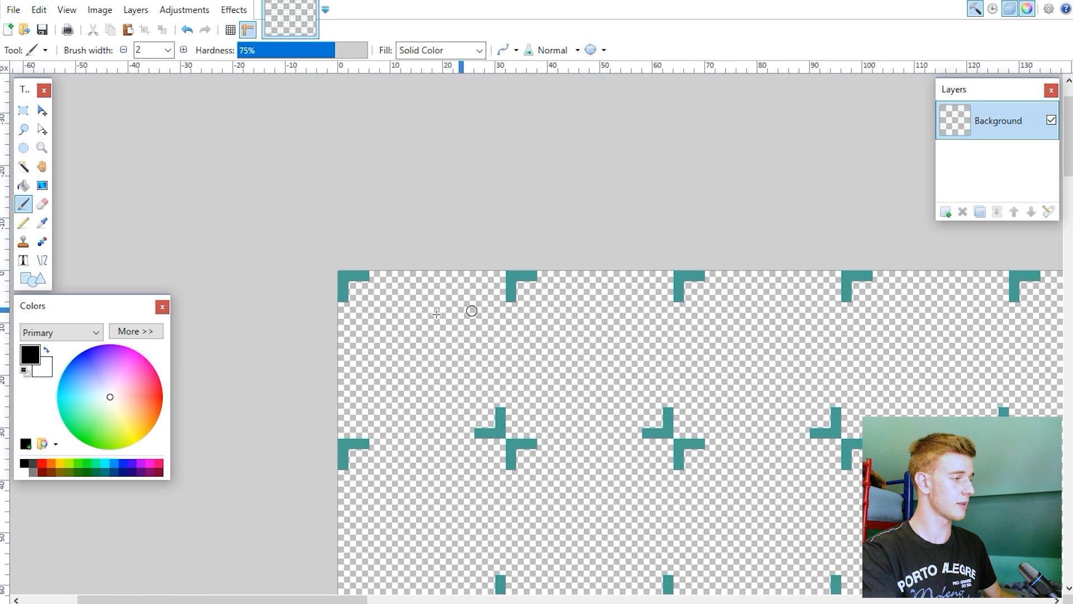
{"action": "left_click_drag", "start_coordinate": [354, 294], "coordinate": [466, 294]}
{"action": "key", "text": "ctrl+z"}
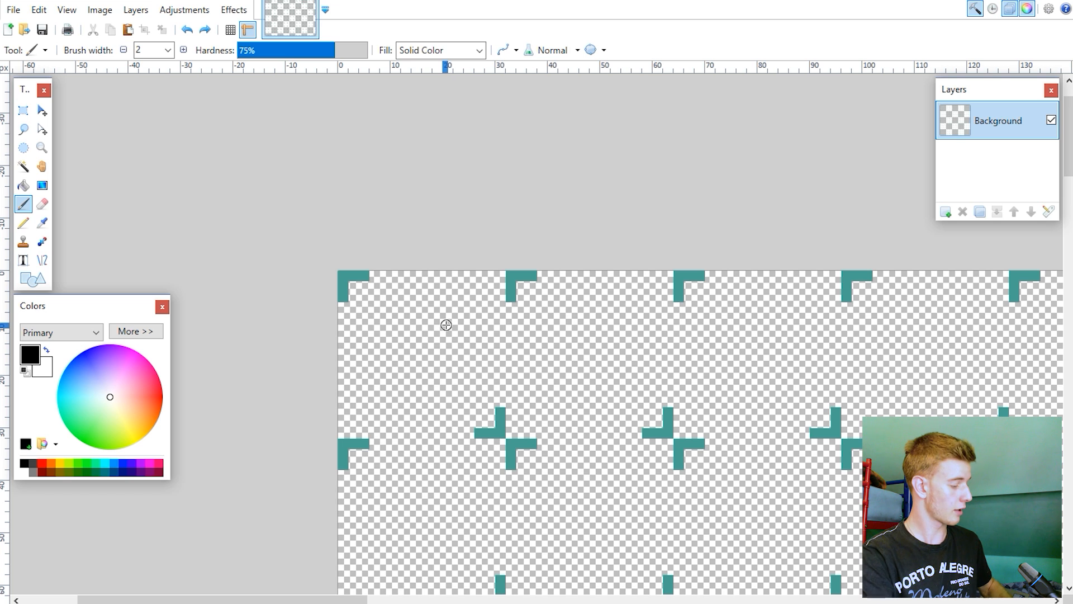
- Delete the inner corner marks of the sheet's first four cells and select the merged 64 by 64 pixel area
{"action": "scroll", "coordinate": [475, 323], "scroll_direction": "down", "scroll_amount": 2, "text": "ctrl"}
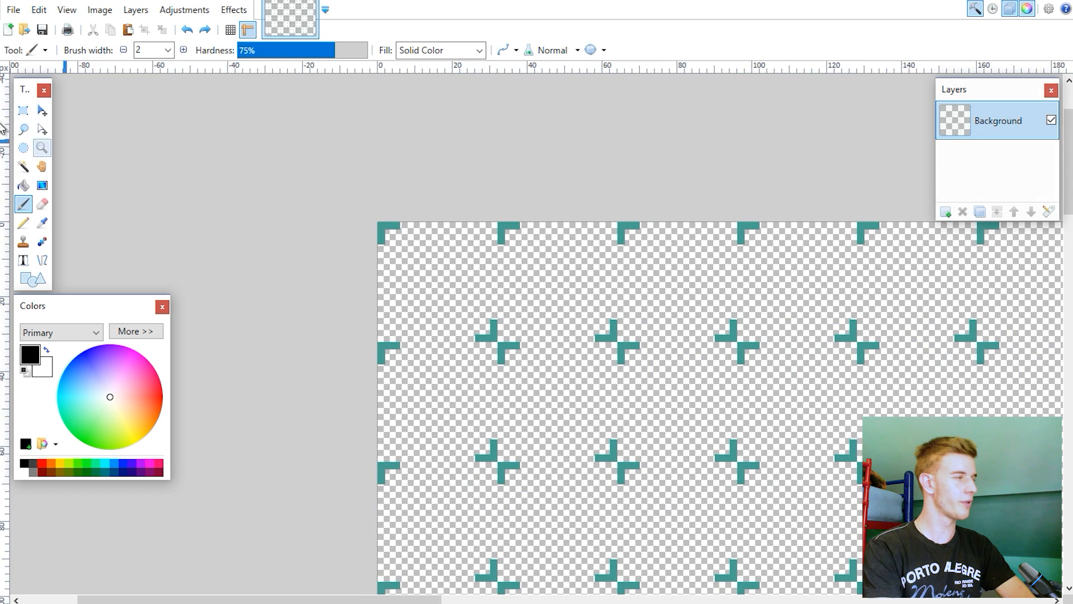
{"action": "left_click", "coordinate": [23, 110]}
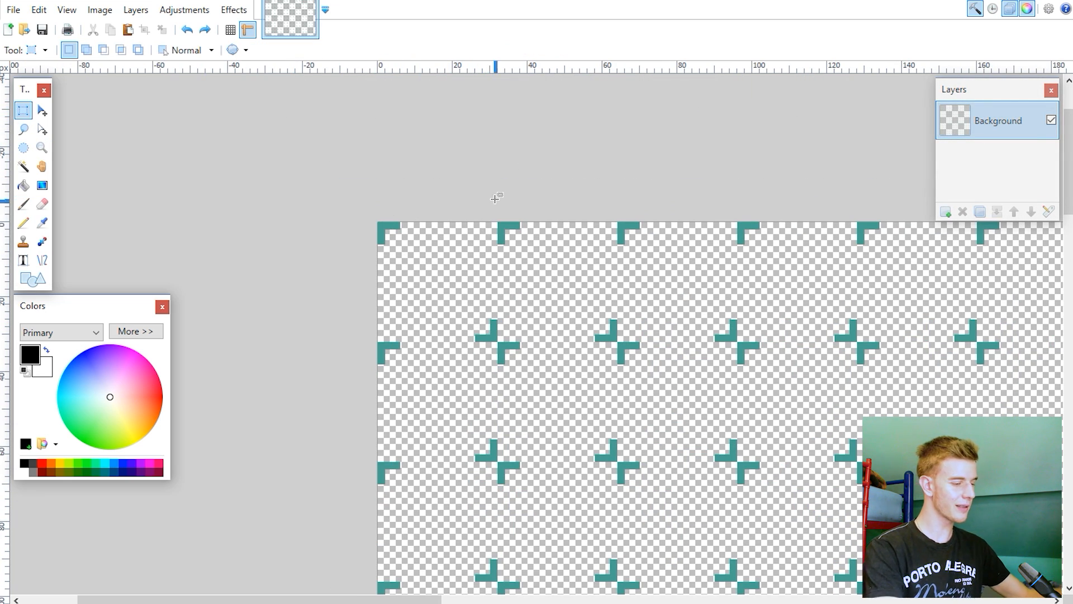
{"action": "left_click_drag", "start_coordinate": [547, 255], "coordinate": [471, 222]}
{"action": "key", "text": "Delete"}
{"action": "left_click_drag", "start_coordinate": [535, 289], "coordinate": [377, 380]}
{"action": "key", "text": "Delete"}
{"action": "left_click_drag", "start_coordinate": [424, 369], "coordinate": [498, 461]}
{"action": "key", "text": "Delete"}
{"action": "left_click_drag", "start_coordinate": [565, 310], "coordinate": [617, 342]}
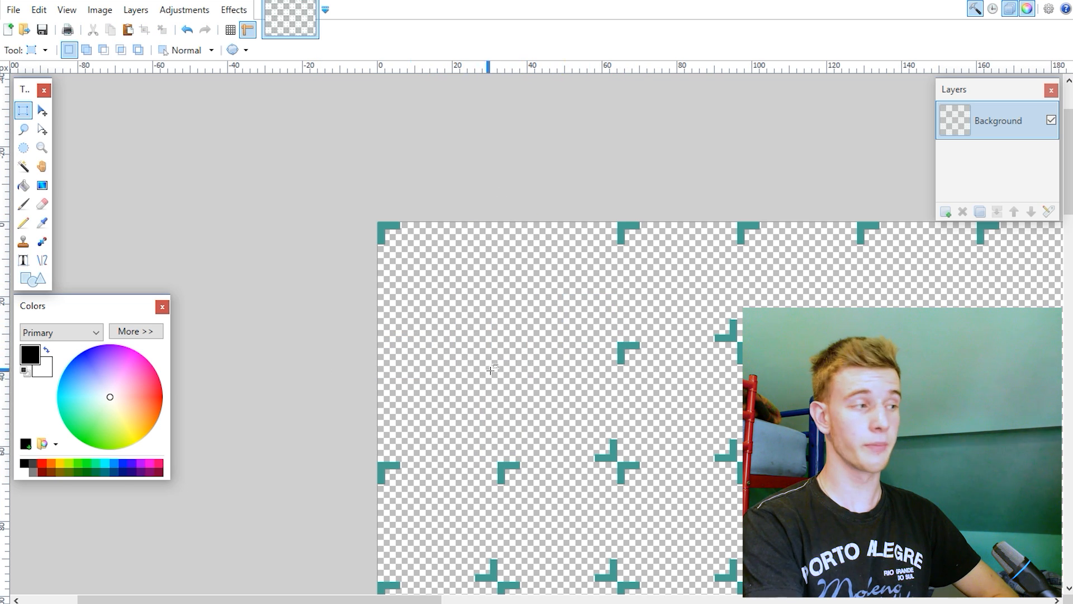
{"action": "left_click_drag", "start_coordinate": [376, 220], "coordinate": [619, 462]}
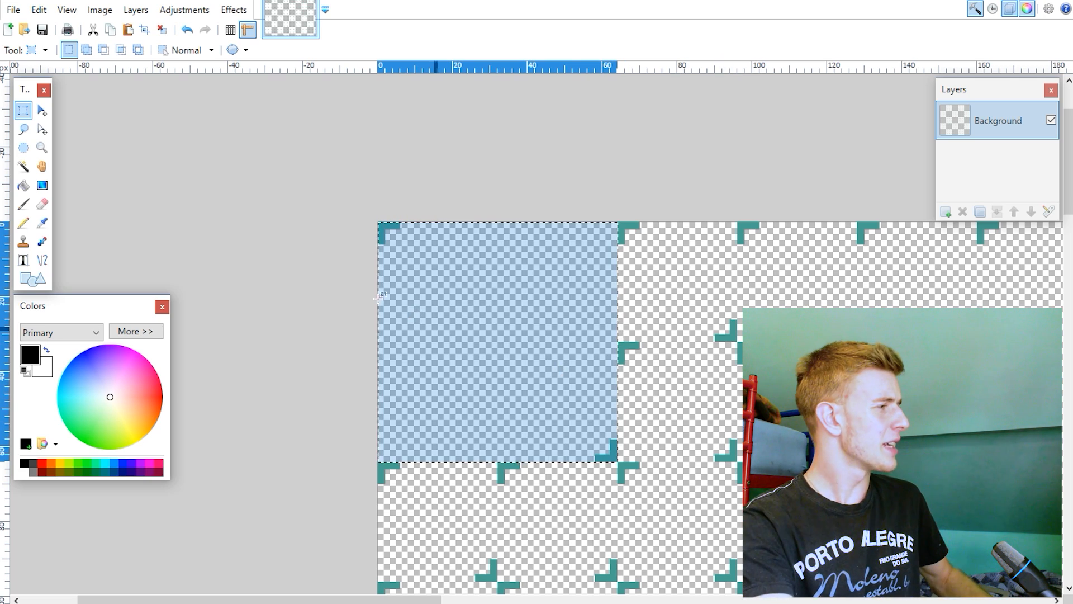
- Save the edited item sheet under a new file name on the desktop
{"action": "left_click", "coordinate": [14, 9]}
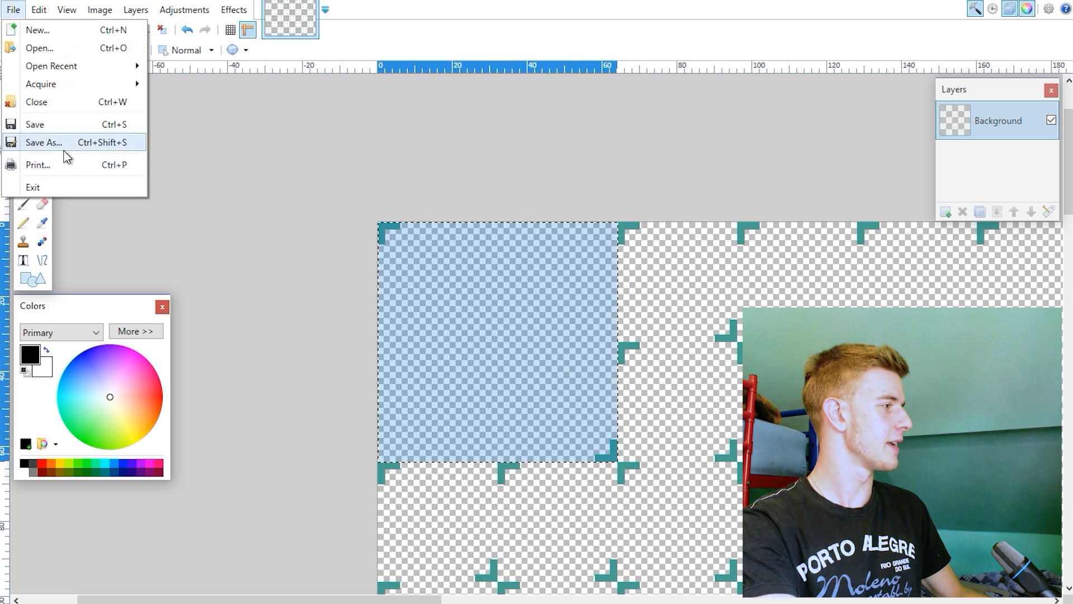
{"action": "left_click", "coordinate": [50, 142]}
{"action": "key", "text": "Return"}
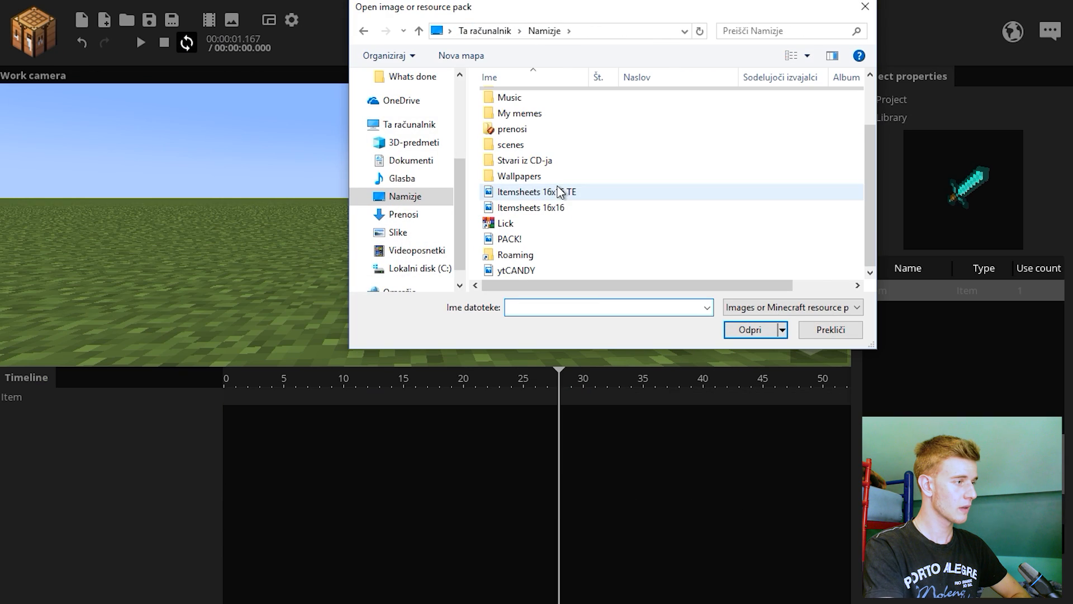
- Switch to Mine-imator and import the edited sheet from the desktop with 8 items horizontally and 8 vertically
{"action": "double_click", "coordinate": [553, 187]}
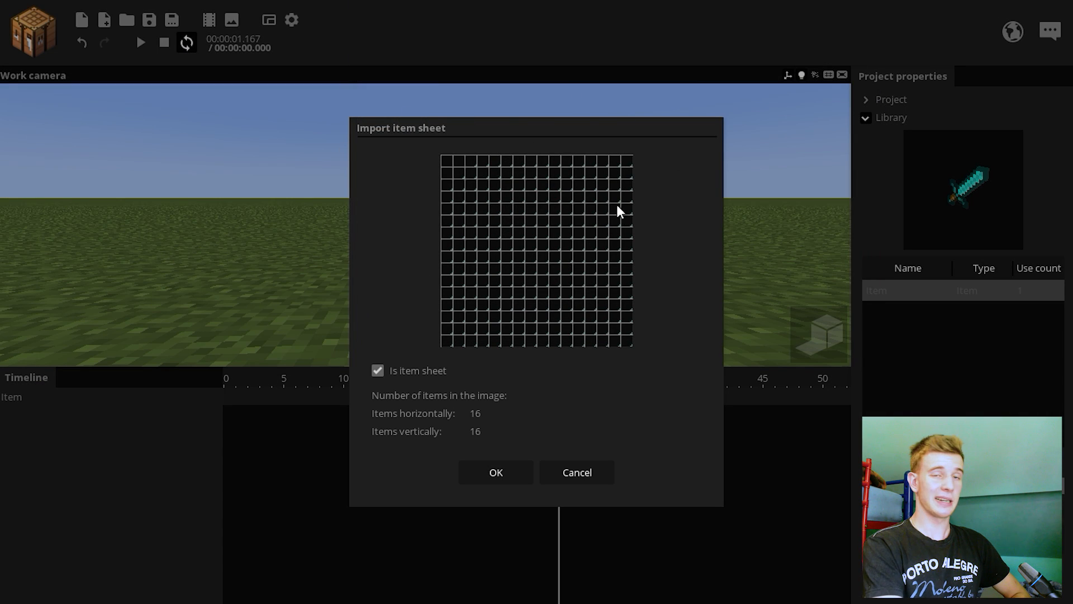
{"action": "left_click", "coordinate": [475, 410]}
{"action": "type", "text": "8"}
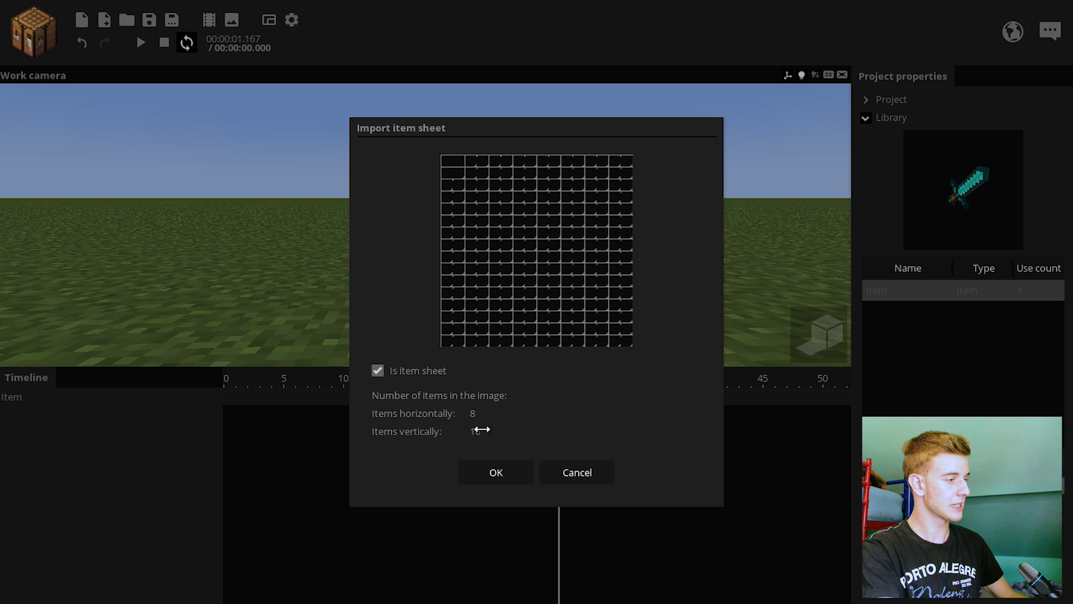
{"action": "left_click", "coordinate": [482, 429]}
{"action": "type", "text": "8"}
{"action": "left_click", "coordinate": [496, 472]}
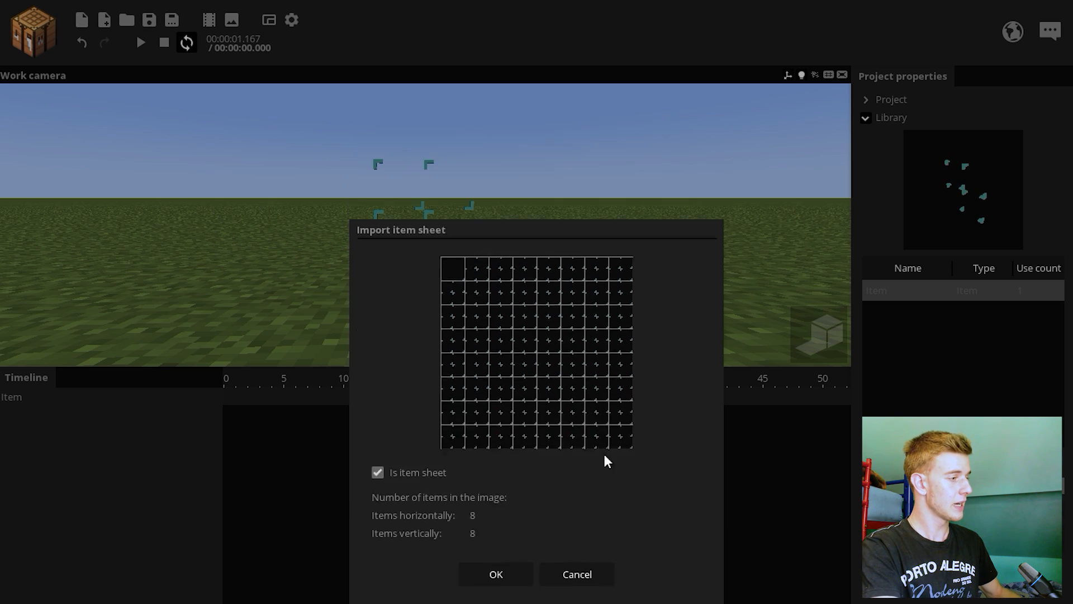
{"action": "left_click", "coordinate": [663, 129]}
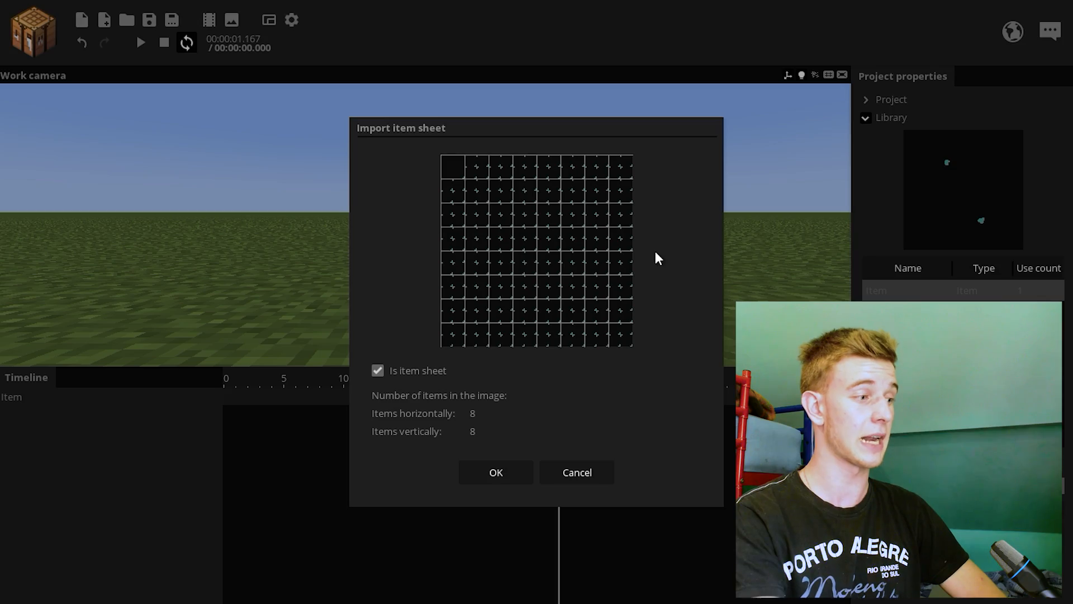
{"action": "left_click", "coordinate": [503, 481]}
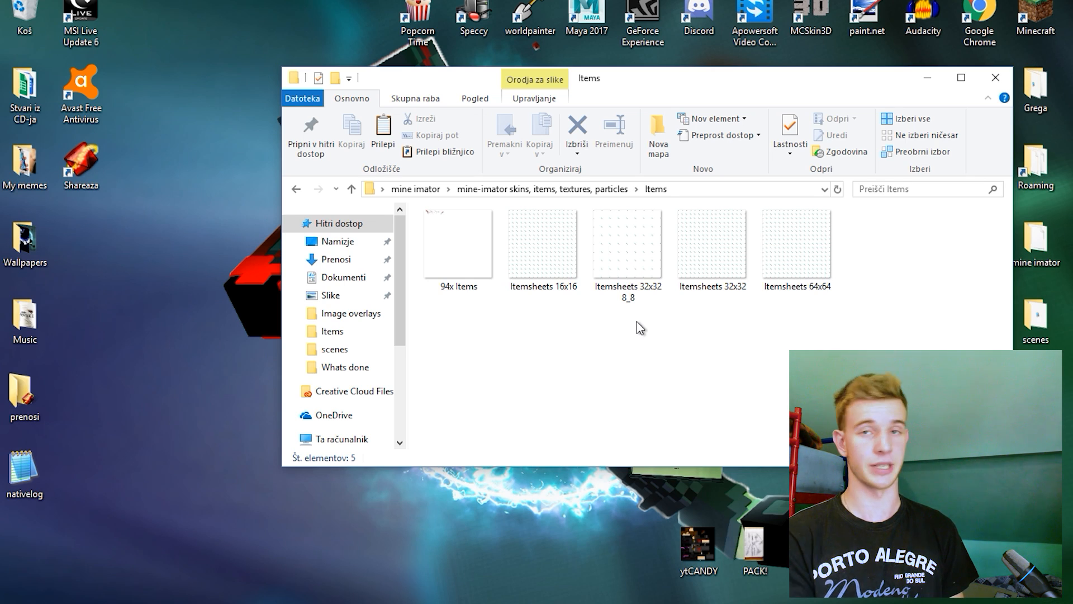
- Open the properties of the Itemsheets 32x32 8_8 file in the Items folder to examine its details
{"action": "left_click", "coordinate": [631, 257]}
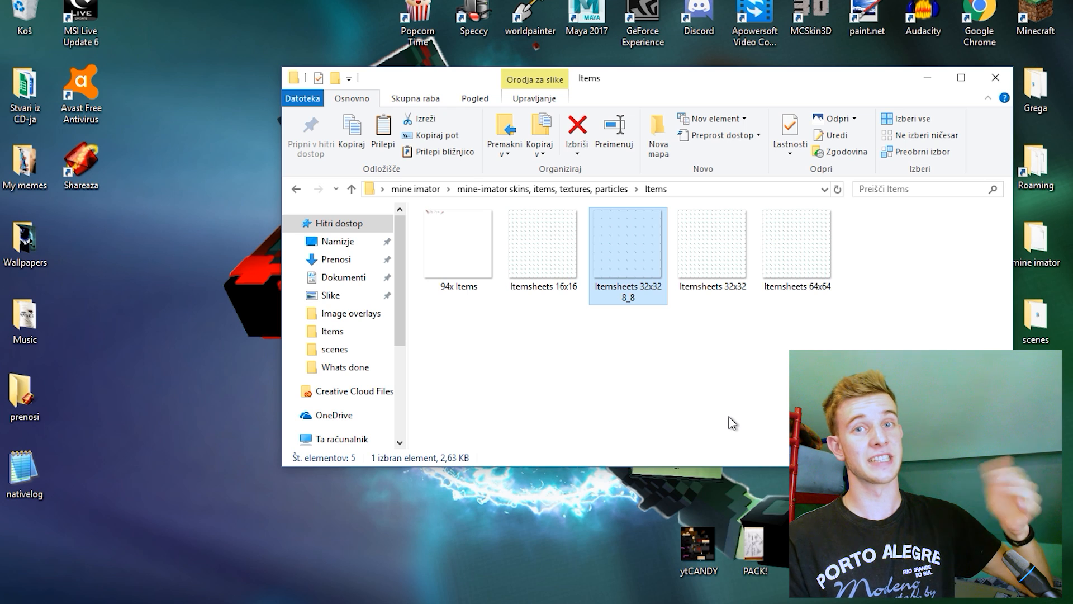
{"action": "right_click", "coordinate": [628, 258]}
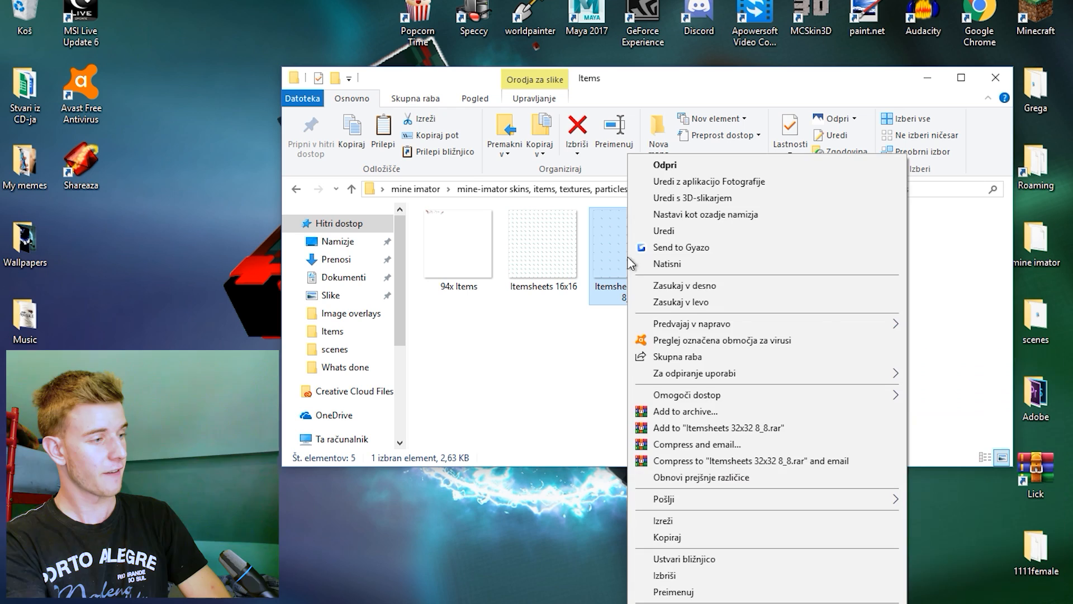
{"action": "left_click", "coordinate": [671, 600]}
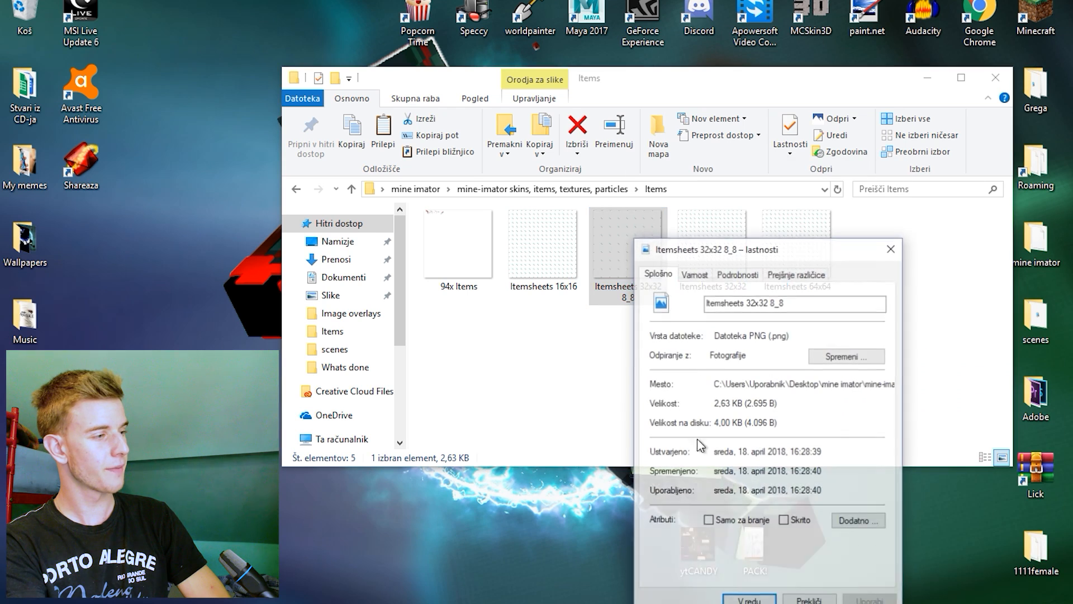
{"action": "left_click_drag", "start_coordinate": [770, 249], "coordinate": [868, 154]}
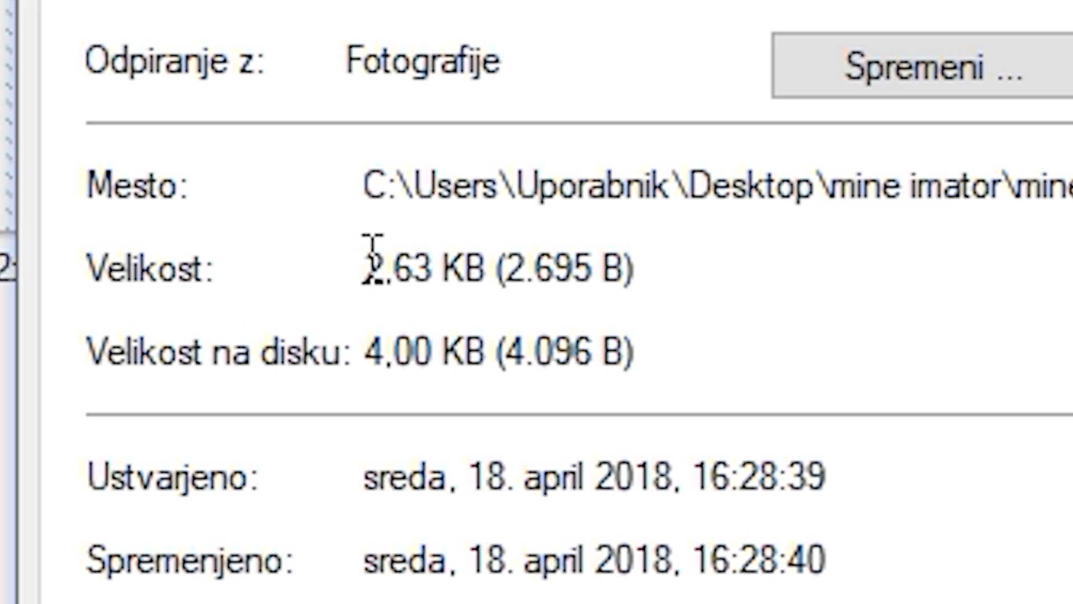
- Check the size and size on disk in the Itemsheets 32x32 8_8 file's properties and close them
{"action": "left_click_drag", "start_coordinate": [813, 304], "coordinate": [839, 302]}
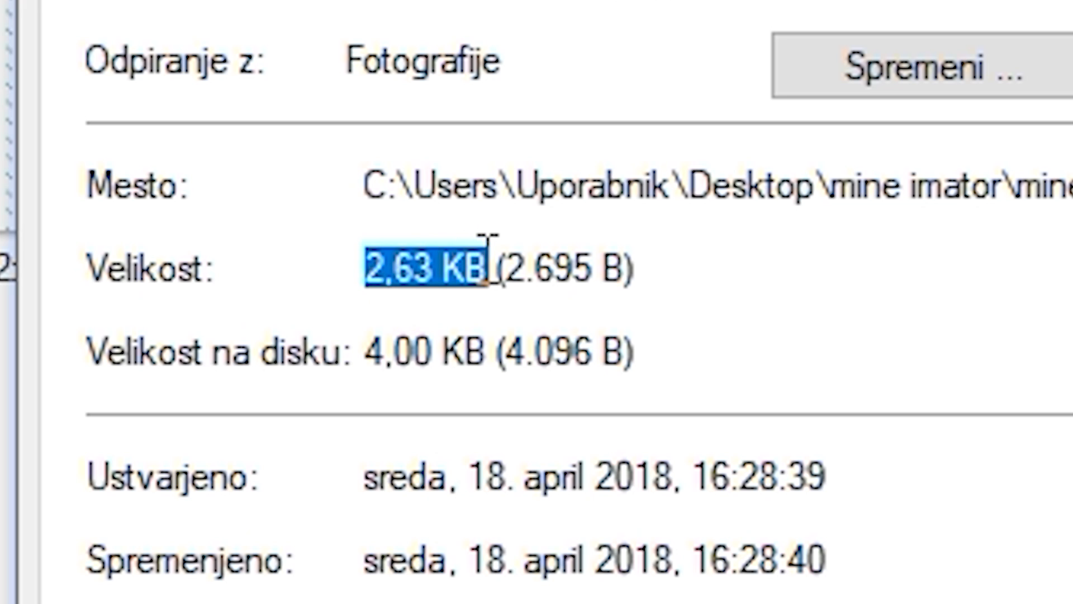
{"action": "left_click", "coordinate": [375, 348]}
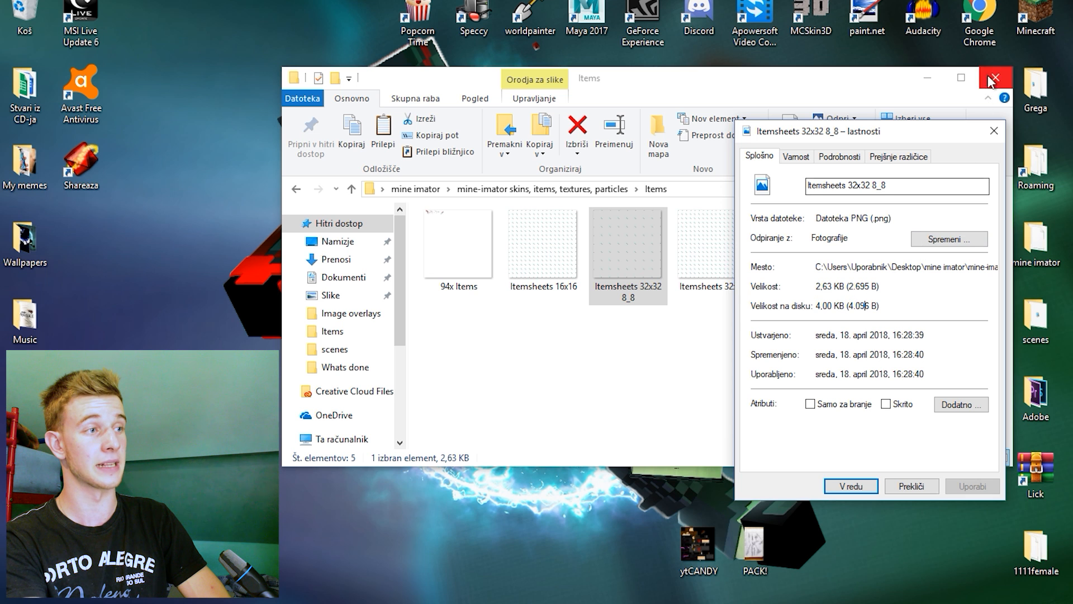
{"action": "left_click", "coordinate": [996, 131]}
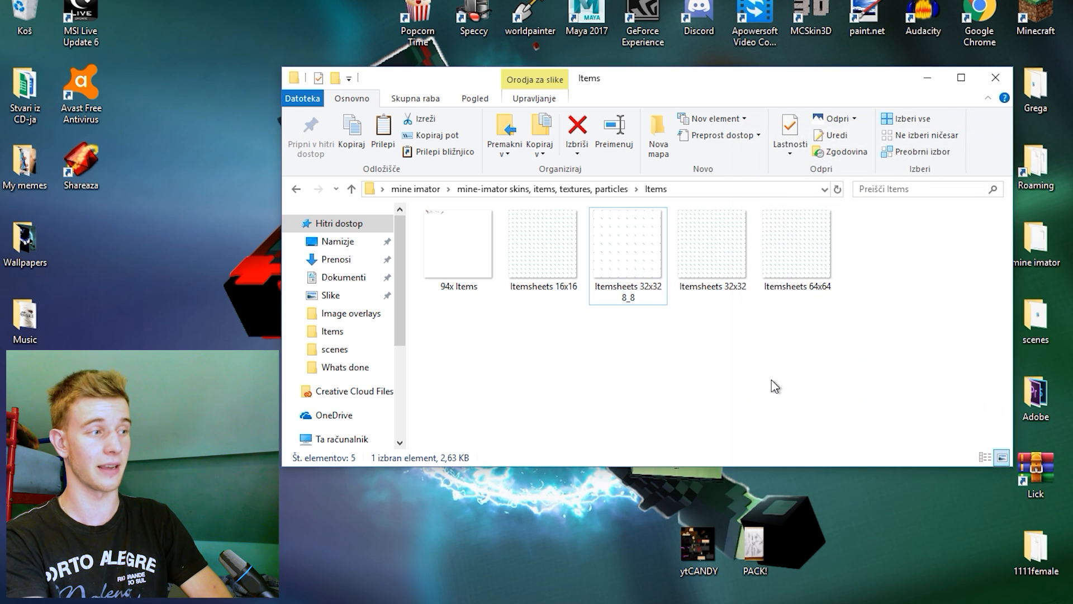
{"action": "left_click", "coordinate": [766, 351]}
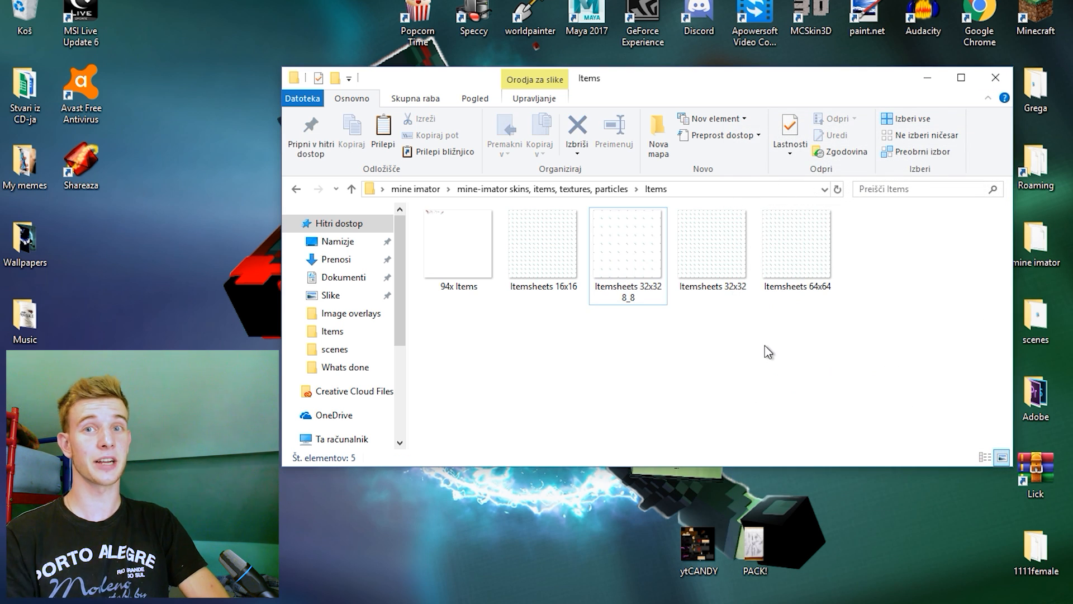
- Copy the Itemsheets 32x32 8_8 file from the Items folder to the desktop
{"action": "left_click", "coordinate": [619, 258]}
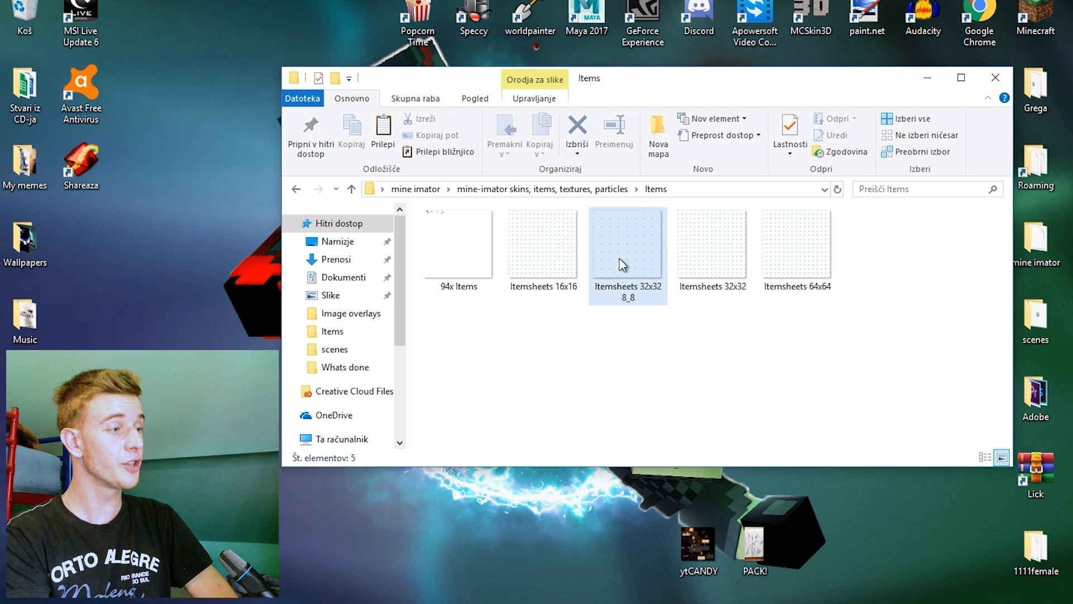
{"action": "right_click", "coordinate": [620, 258]}
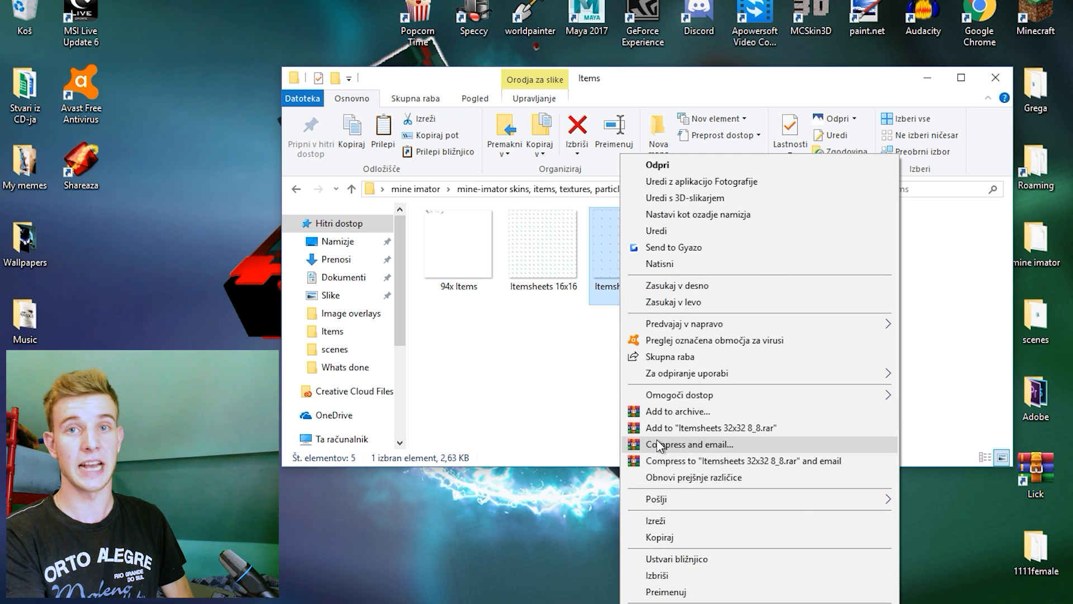
{"action": "left_click", "coordinate": [672, 539]}
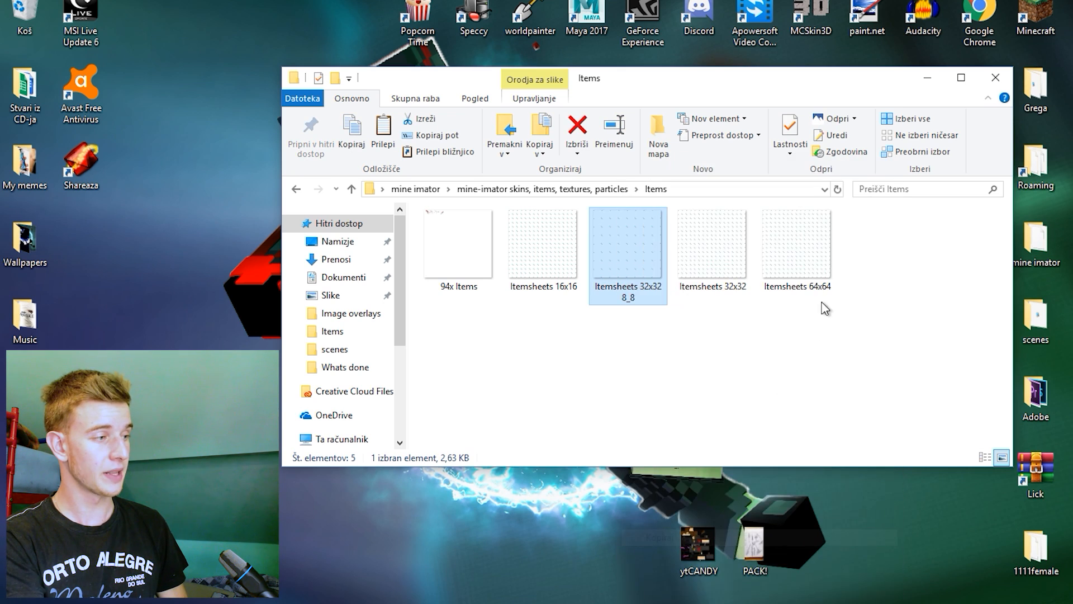
{"action": "right_click", "coordinate": [299, 591]}
{"action": "left_click", "coordinate": [360, 500]}
{"action": "left_click", "coordinate": [439, 343]}
{"action": "left_click_drag", "start_coordinate": [426, 320], "coordinate": [903, 243]}
{"action": "left_click", "coordinate": [871, 292]}
{"action": "left_click_drag", "start_coordinate": [447, 334], "coordinate": [955, 259]}
{"action": "left_click", "coordinate": [932, 354]}
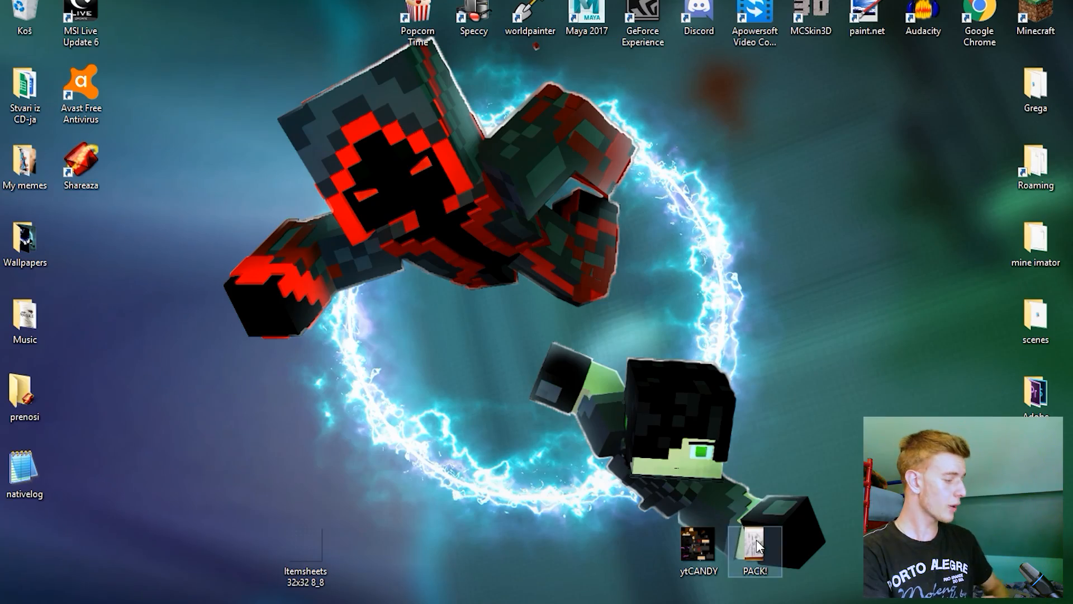
- View the PACK! weapon sketch image from the desktop and look closely at the drawings
{"action": "double_click", "coordinate": [756, 539]}
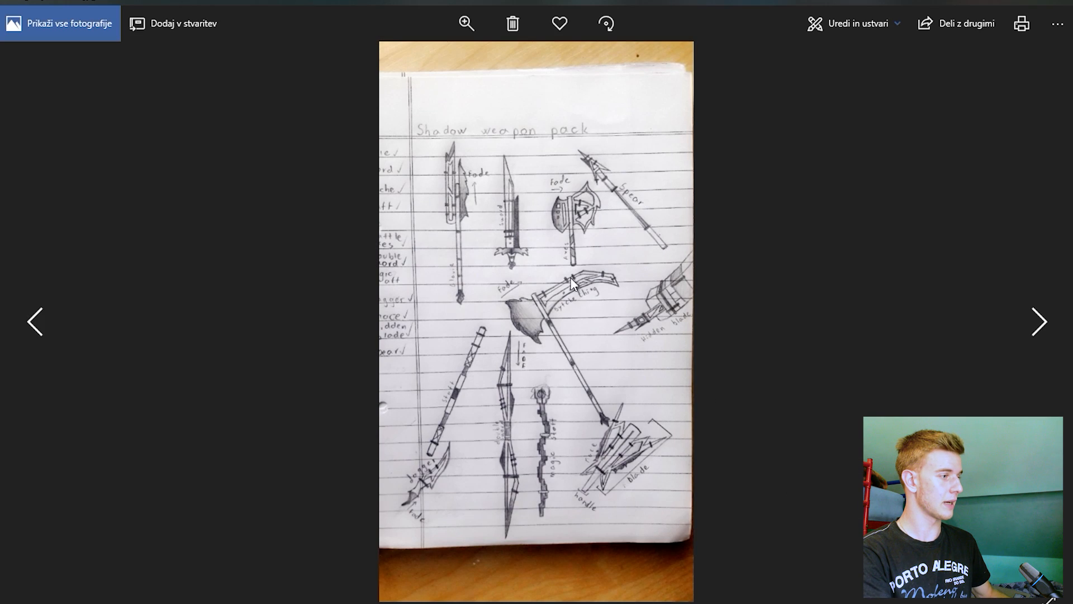
{"action": "scroll", "coordinate": [573, 282], "scroll_direction": "up", "scroll_amount": 5}
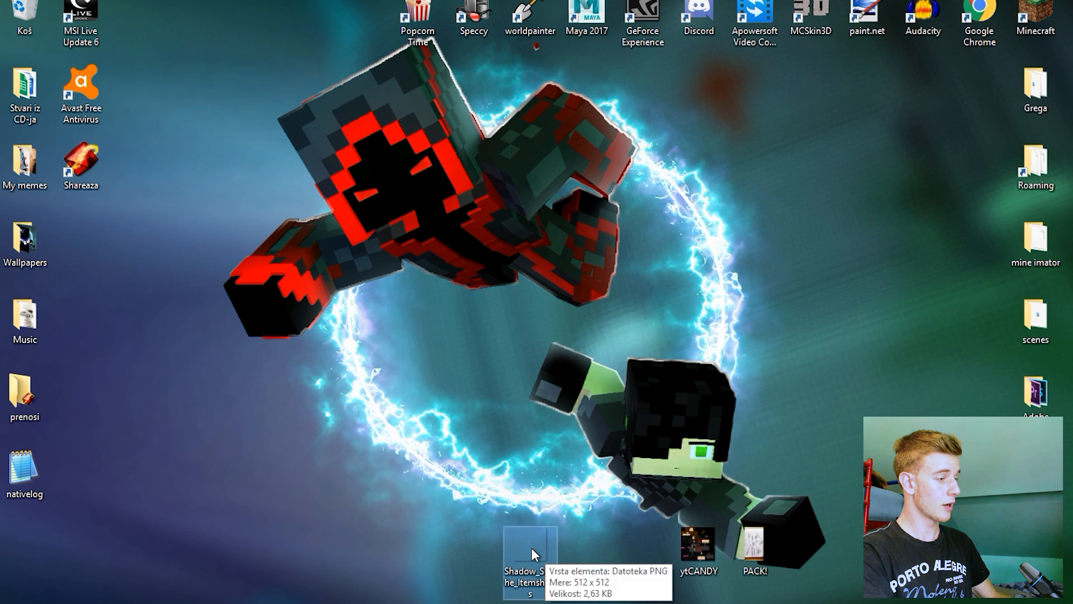
- Open the desktop's Shadow item sheet and the PACK! sketch image in paint.net
{"action": "right_click", "coordinate": [414, 330]}
{"action": "mouse_move", "coordinate": [659, 299]}
{"action": "left_click", "coordinate": [892, 334]}
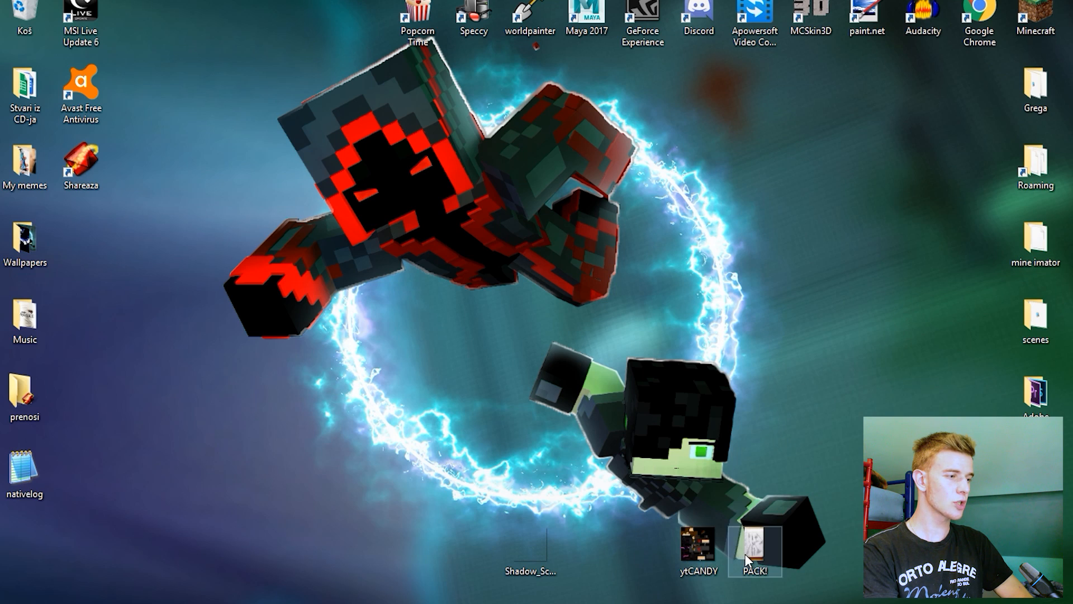
{"action": "right_click", "coordinate": [753, 552]}
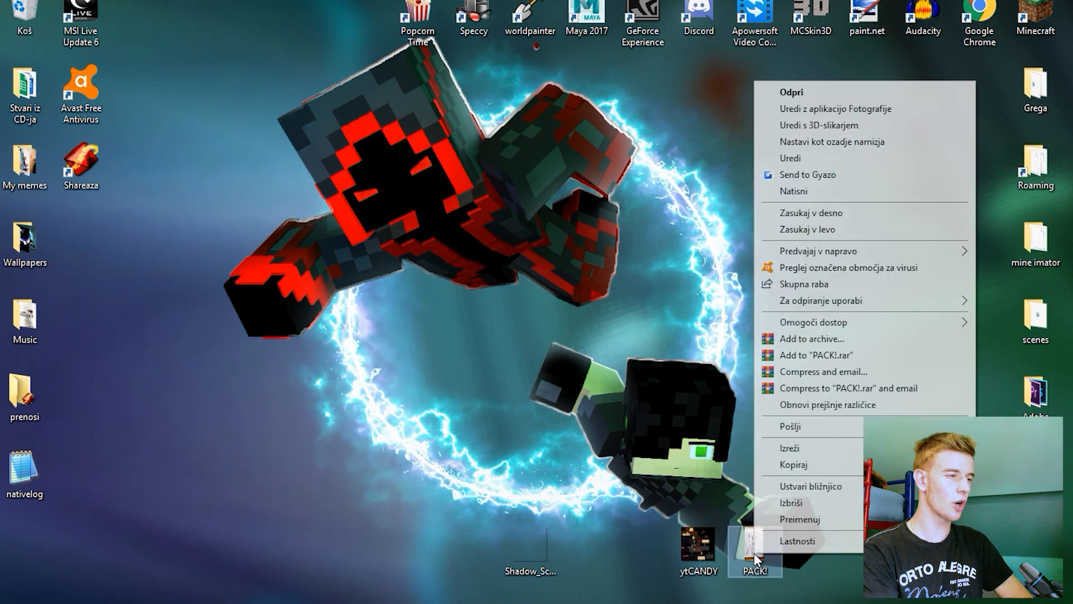
{"action": "mouse_move", "coordinate": [832, 309]}
{"action": "left_click", "coordinate": [626, 333]}
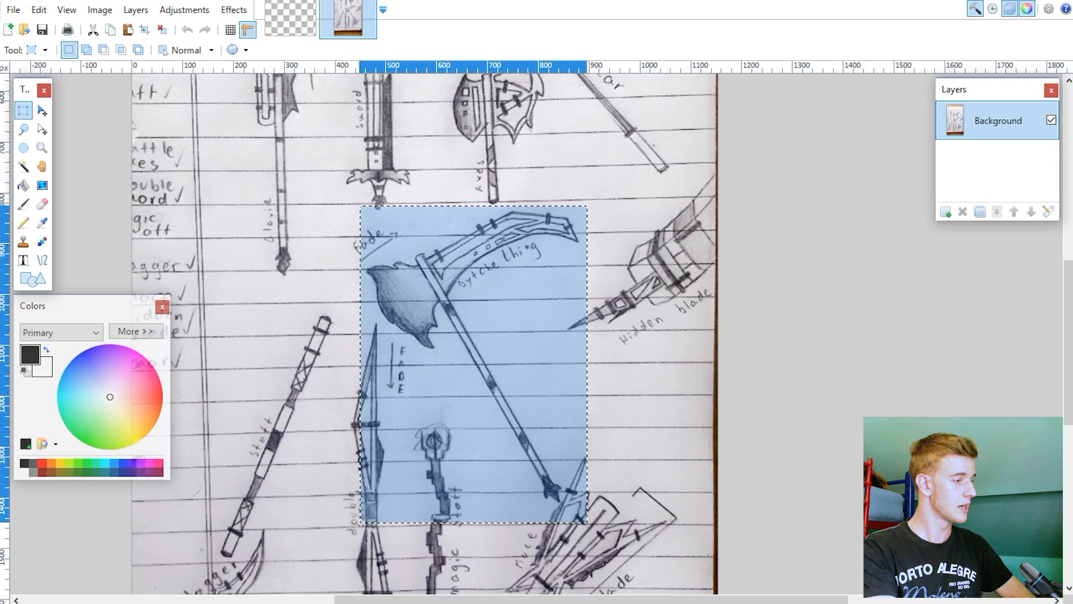
- Copy a rectangular selection around the scythe in the PACK! sketch and add a new layer to the item sheet
{"action": "left_click_drag", "start_coordinate": [363, 500], "coordinate": [362, 515]}
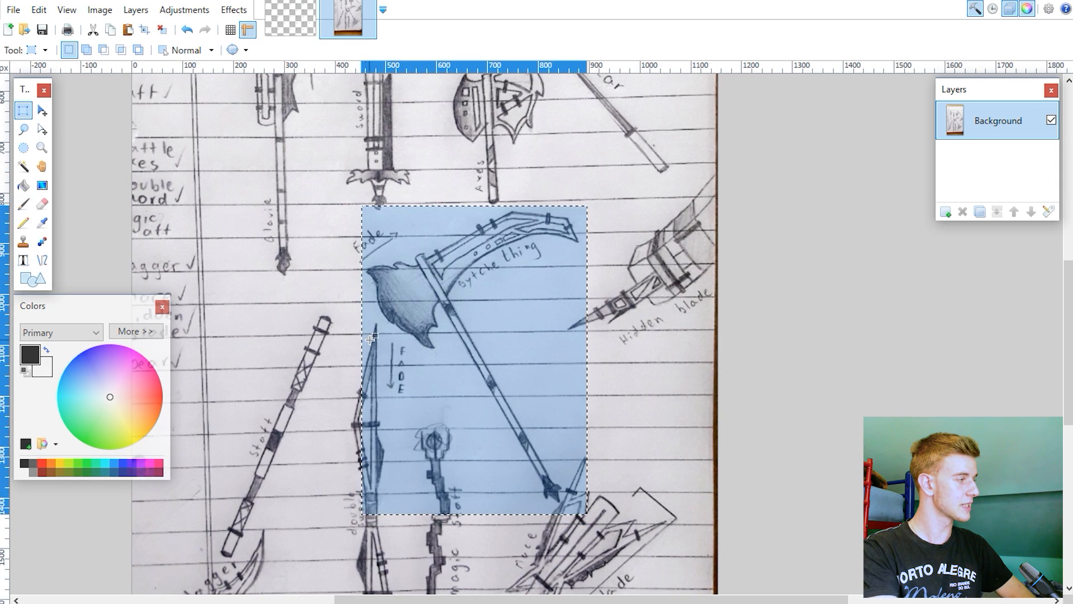
{"action": "left_click", "coordinate": [114, 34]}
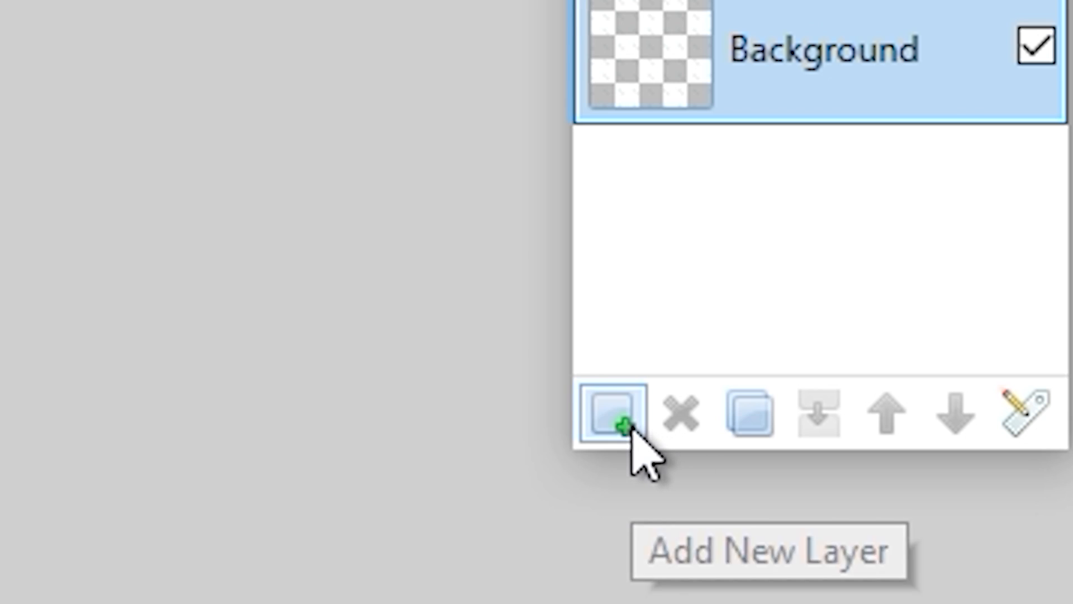
{"action": "left_click", "coordinate": [959, 212]}
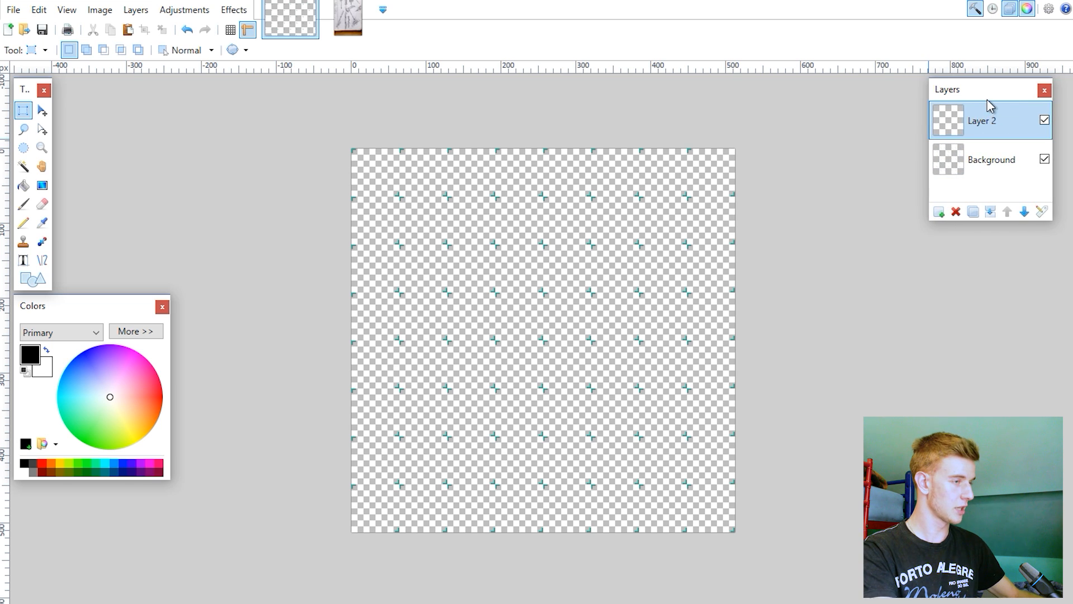
{"action": "key", "text": "F7"}
{"action": "key", "text": "F7"}
{"action": "key", "text": "F7"}
{"action": "key", "text": "F7"}
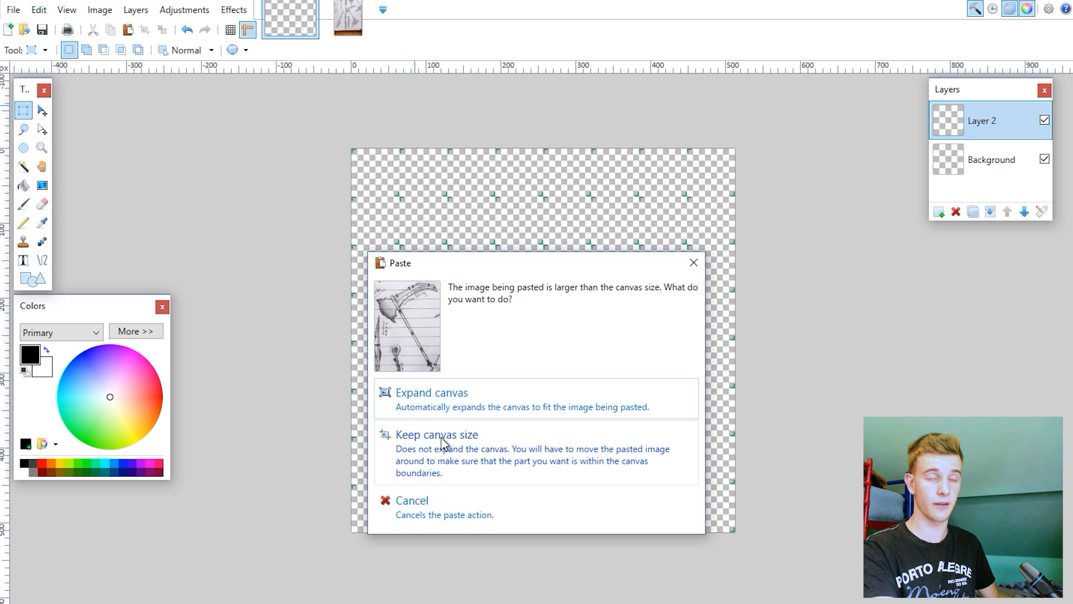
- Paste the scythe sketch onto Layer 2 keeping the canvas size, and shift it towards the sheet's left edge
{"action": "left_click", "coordinate": [296, 352]}
{"action": "scroll", "coordinate": [460, 408], "scroll_direction": "down", "scroll_amount": 6, "text": "ctrl"}
{"action": "scroll", "coordinate": [461, 408], "scroll_direction": "up", "scroll_amount": 5, "text": "ctrl"}
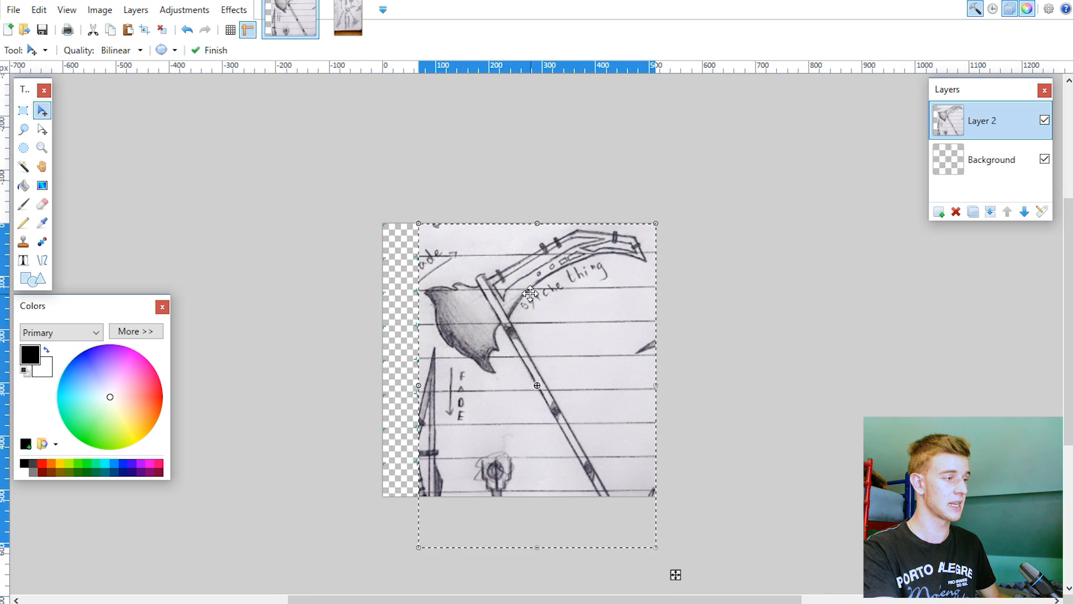
{"action": "mouse_move", "coordinate": [536, 332]}
{"action": "left_mouse_down"}
{"action": "mouse_move", "coordinate": [554, 319]}
{"action": "mouse_move", "coordinate": [501, 336]}
{"action": "left_mouse_up"}
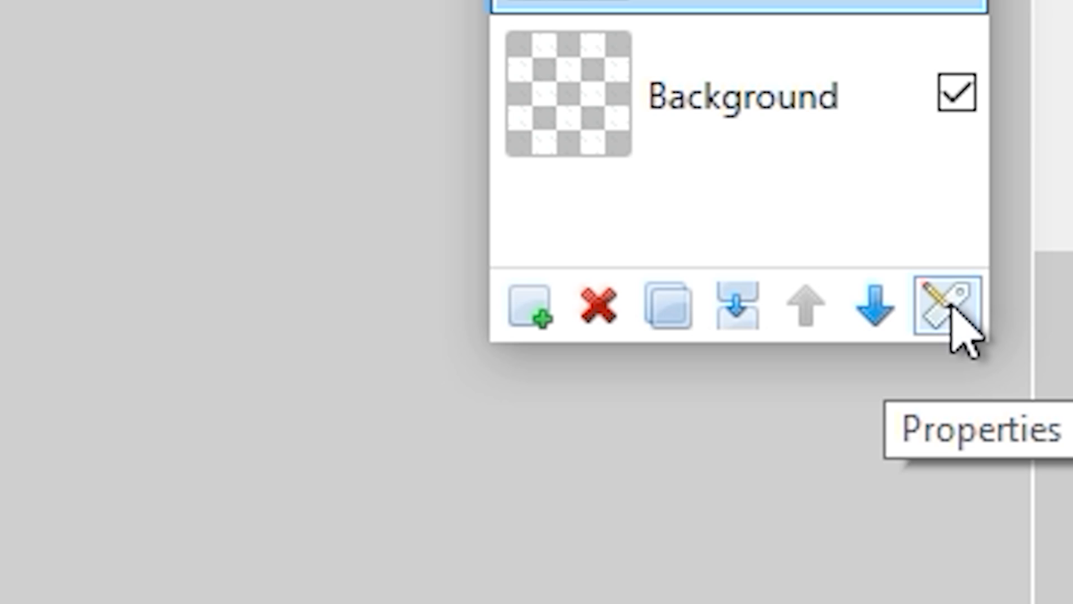
- Set the opacity of Layer 2 to 122
{"action": "left_click", "coordinate": [1042, 213]}
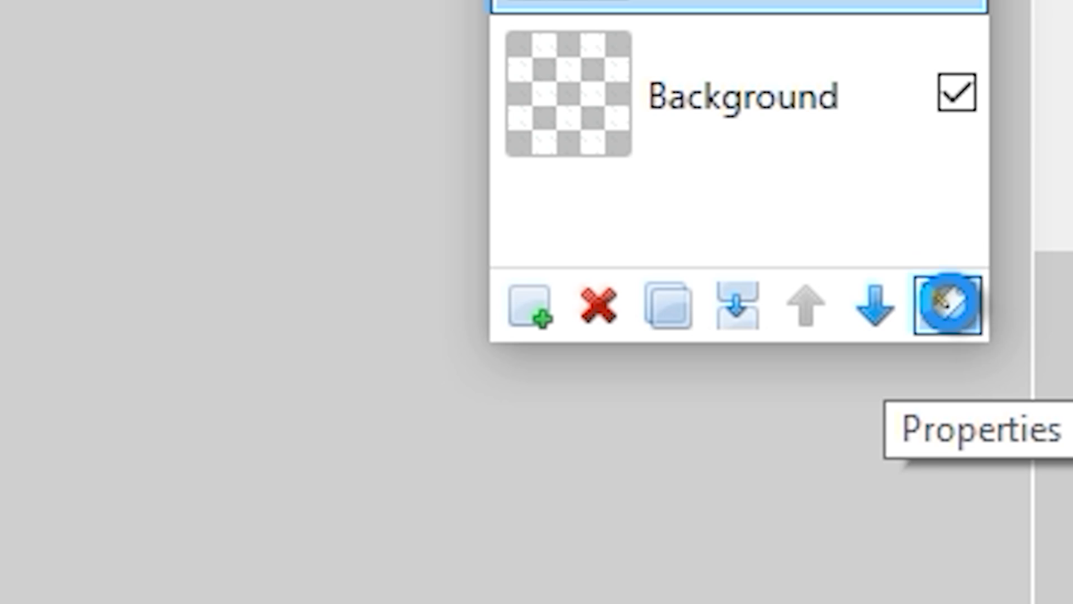
{"action": "left_click_drag", "start_coordinate": [630, 344], "coordinate": [586, 351]}
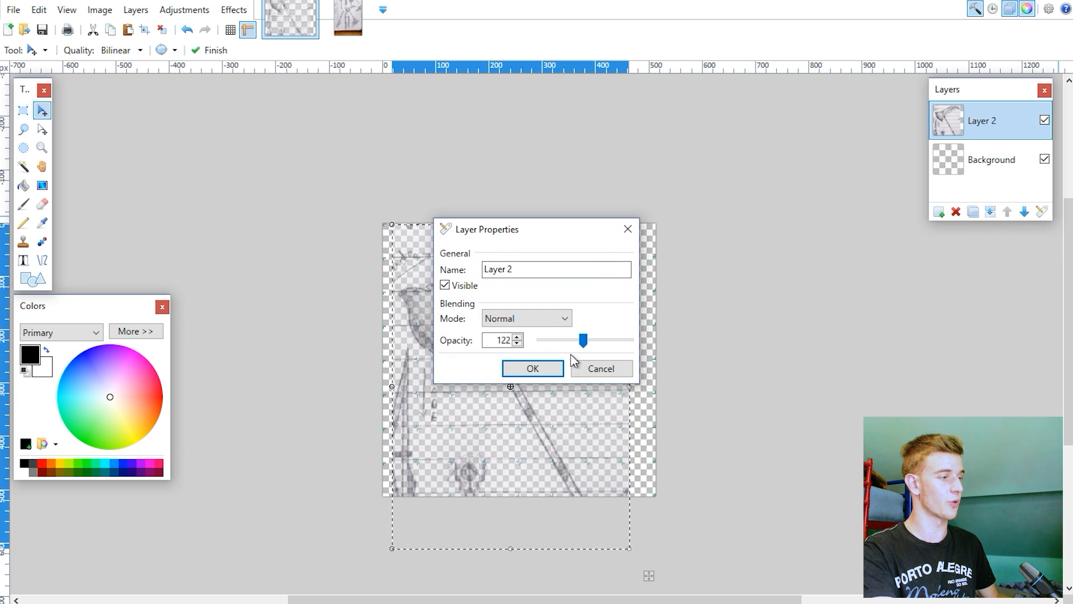
{"action": "left_click", "coordinate": [533, 368]}
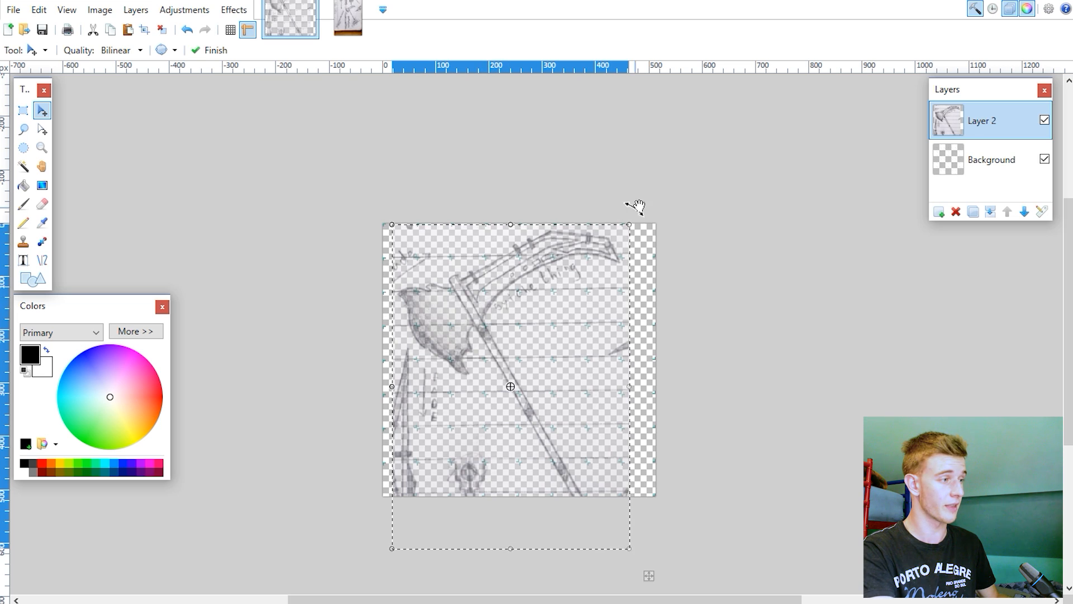
- Rotate the scythe sketch until its shaft is vertical, scale it down proportionally and place it in the sheet's upper-left area
{"action": "left_click_drag", "start_coordinate": [636, 207], "coordinate": [714, 287]}
{"action": "left_click_drag", "start_coordinate": [600, 309], "coordinate": [512, 309]}
{"action": "left_click_drag", "start_coordinate": [431, 187], "coordinate": [345, 259], "text": "shift"}
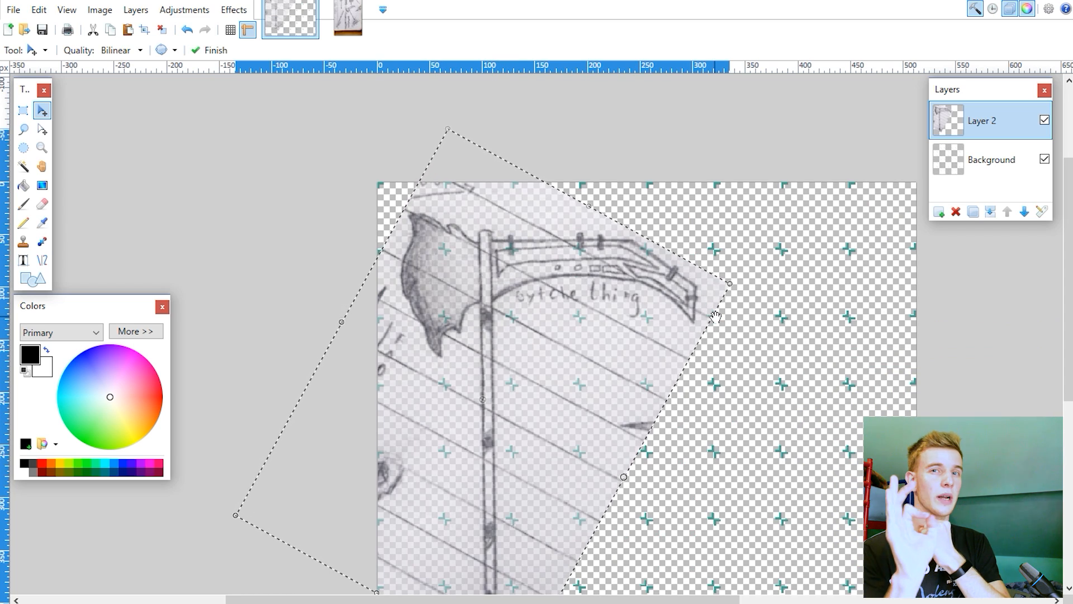
{"action": "left_click_drag", "start_coordinate": [518, 391], "coordinate": [499, 410]}
{"action": "scroll", "coordinate": [539, 400], "scroll_direction": "down", "scroll_amount": 5}
{"action": "scroll", "coordinate": [543, 400], "scroll_direction": "up", "scroll_amount": 5}
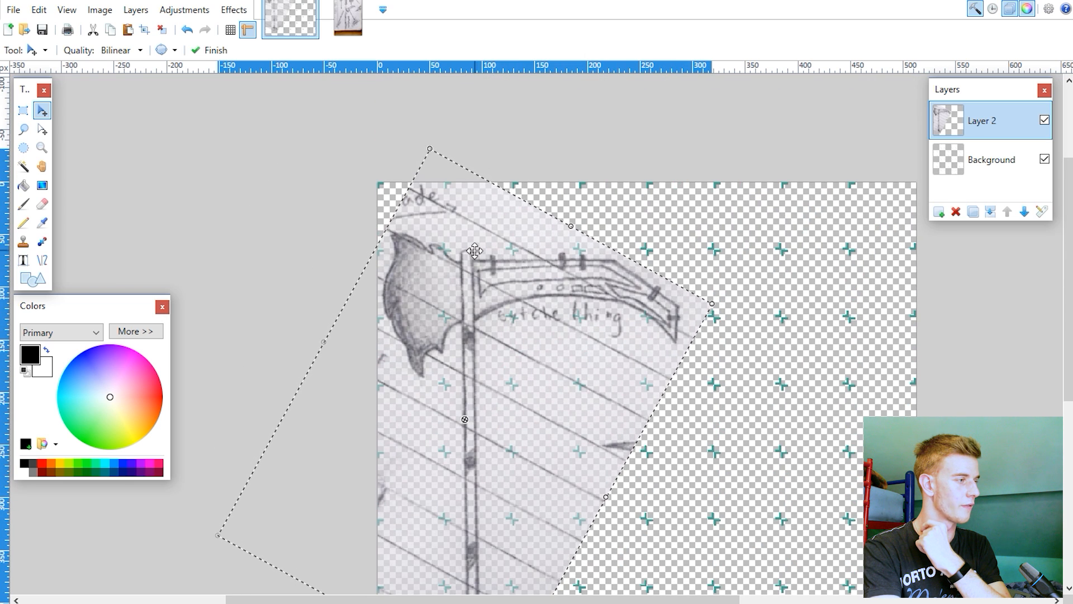
{"action": "key", "text": "Return"}
{"action": "left_click_drag", "start_coordinate": [494, 294], "coordinate": [499, 294]}
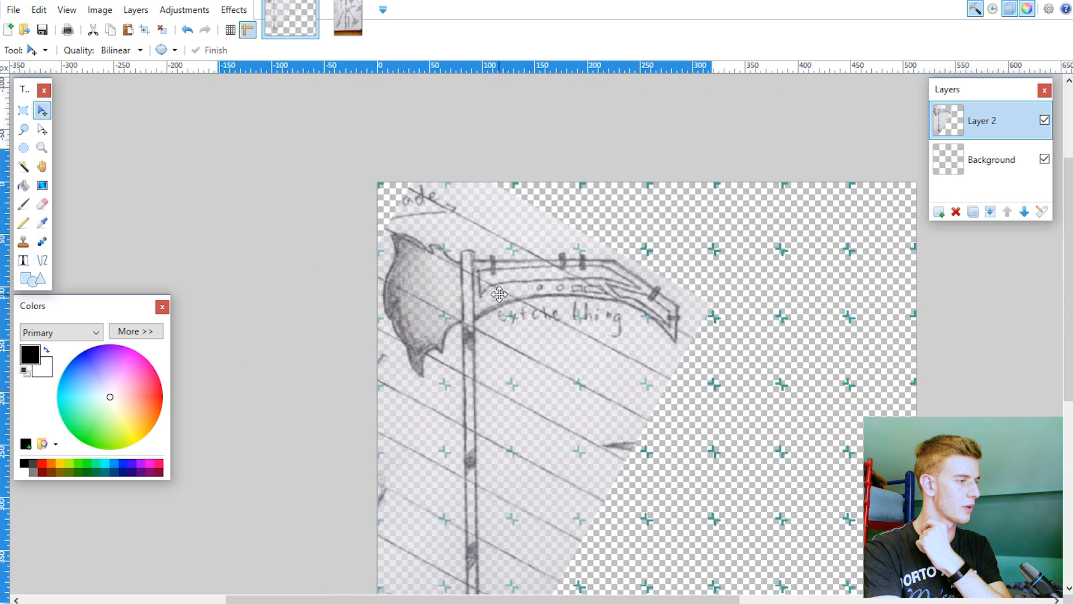
- Hide and show the Background layer to compare the scythe sketch with and without the grid marks
{"action": "scroll", "coordinate": [499, 294], "scroll_direction": "up", "scroll_amount": 2, "text": "ctrl"}
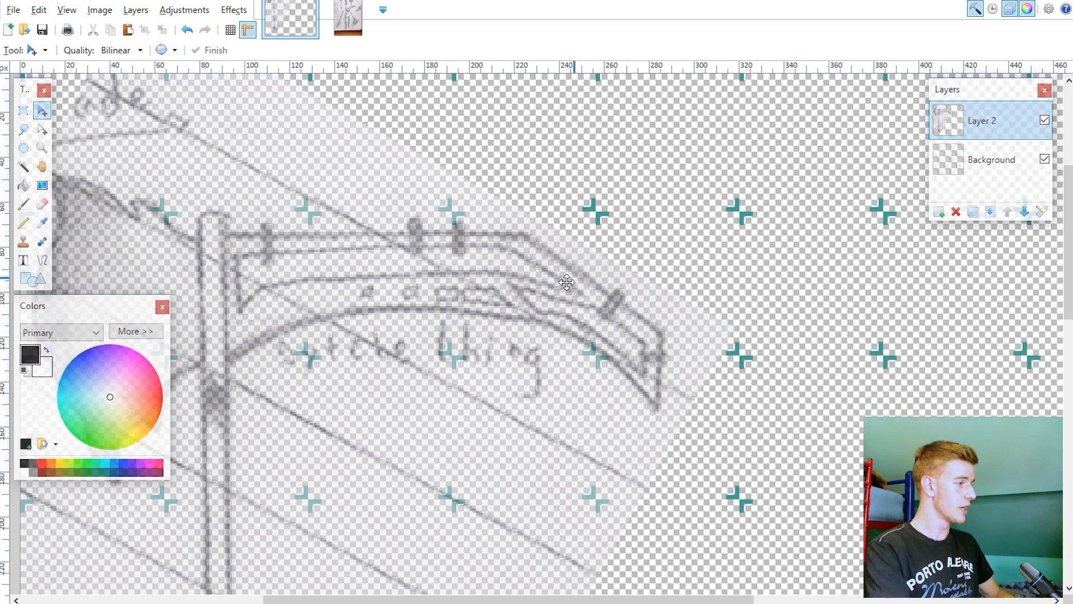
{"action": "scroll", "coordinate": [567, 282], "scroll_direction": "down", "scroll_amount": 6, "text": "ctrl"}
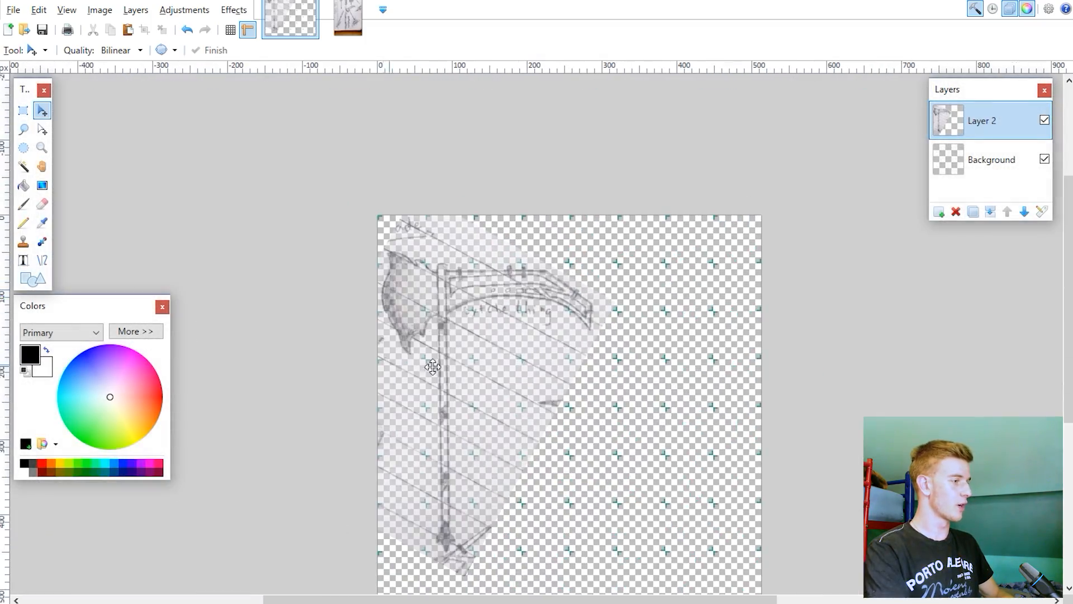
{"action": "left_click", "coordinate": [1000, 165]}
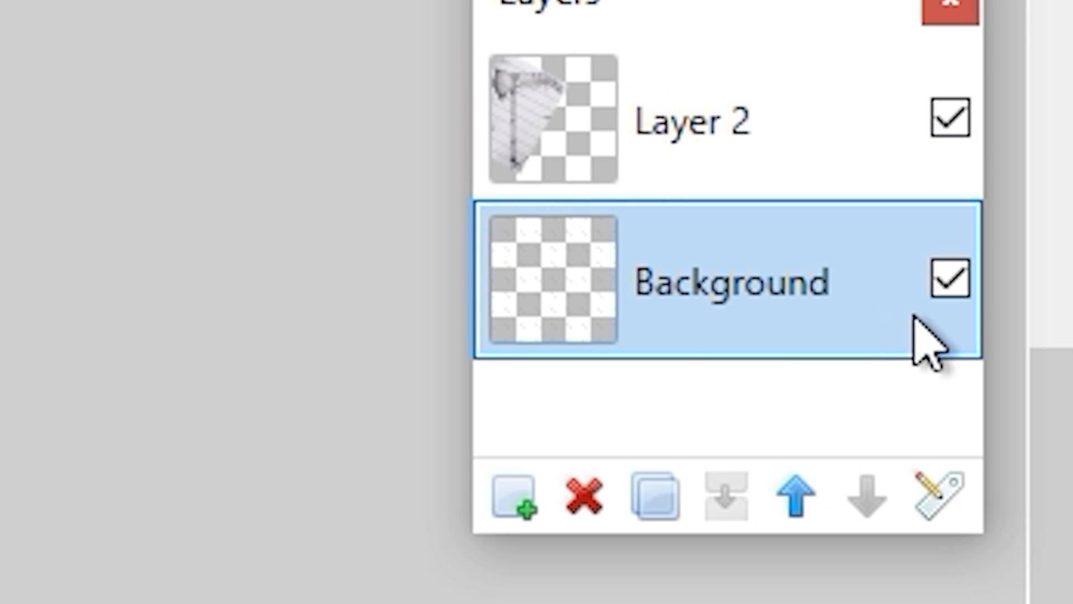
{"action": "left_click", "coordinate": [1043, 160]}
{"action": "left_click", "coordinate": [984, 120]}
{"action": "left_click", "coordinate": [1044, 159]}
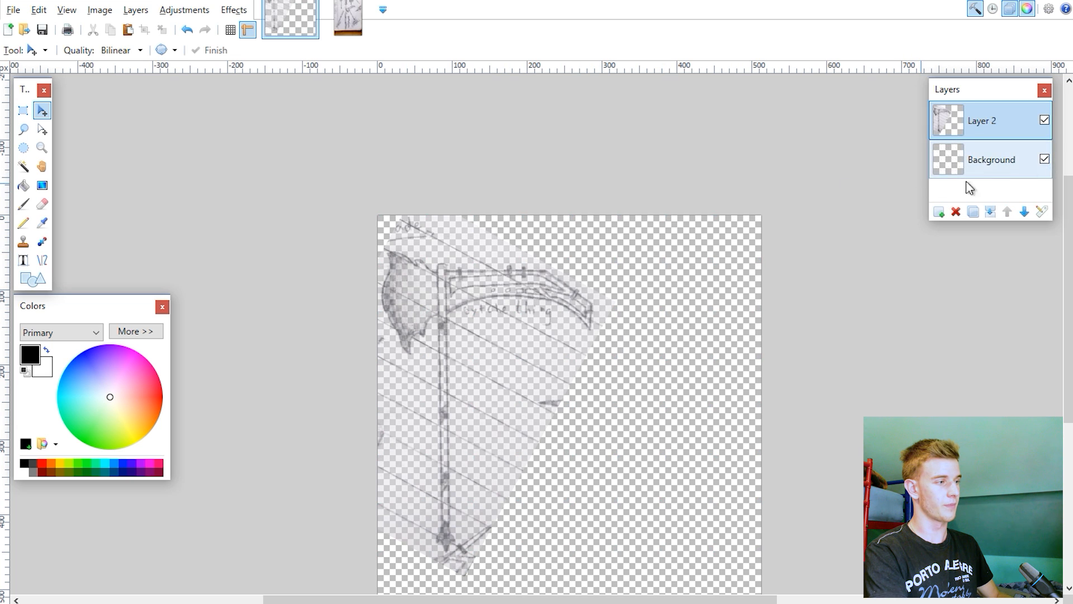
{"action": "scroll", "coordinate": [547, 252], "scroll_direction": "up", "scroll_amount": 2, "text": "ctrl"}
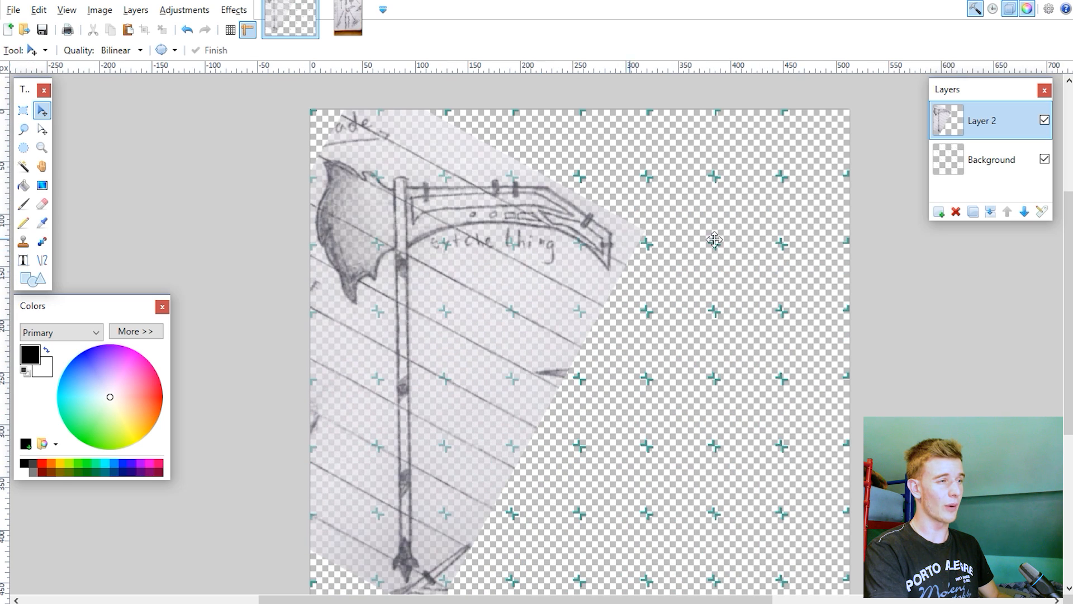
- Add a new layer directly above the Background layer, beneath the scythe sketch
{"action": "left_click", "coordinate": [986, 164]}
{"action": "left_click", "coordinate": [939, 211]}
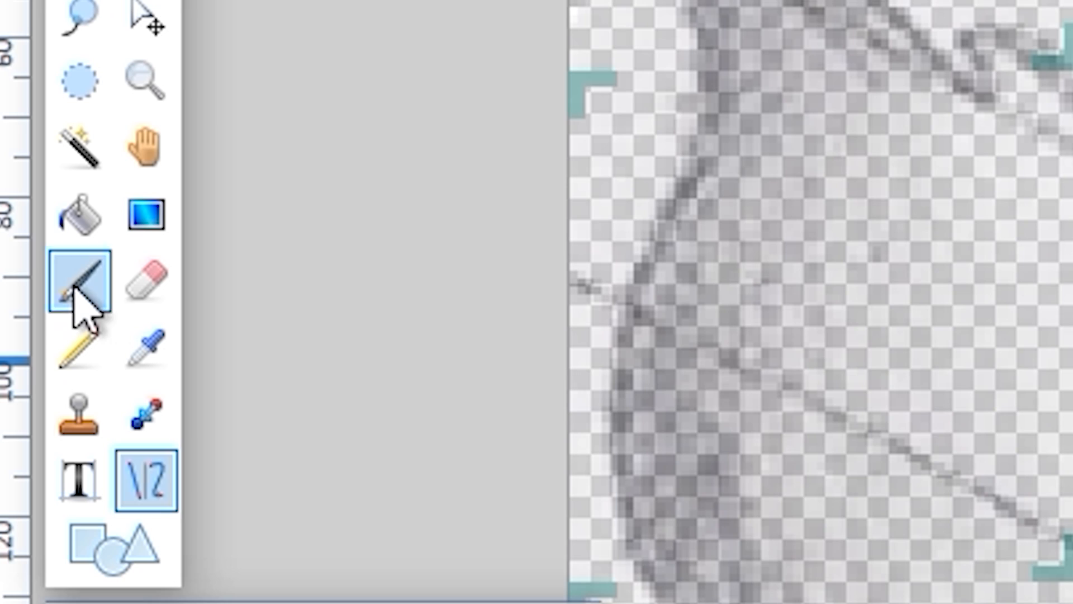
{"action": "left_click", "coordinate": [23, 204]}
{"action": "left_click", "coordinate": [144, 484]}
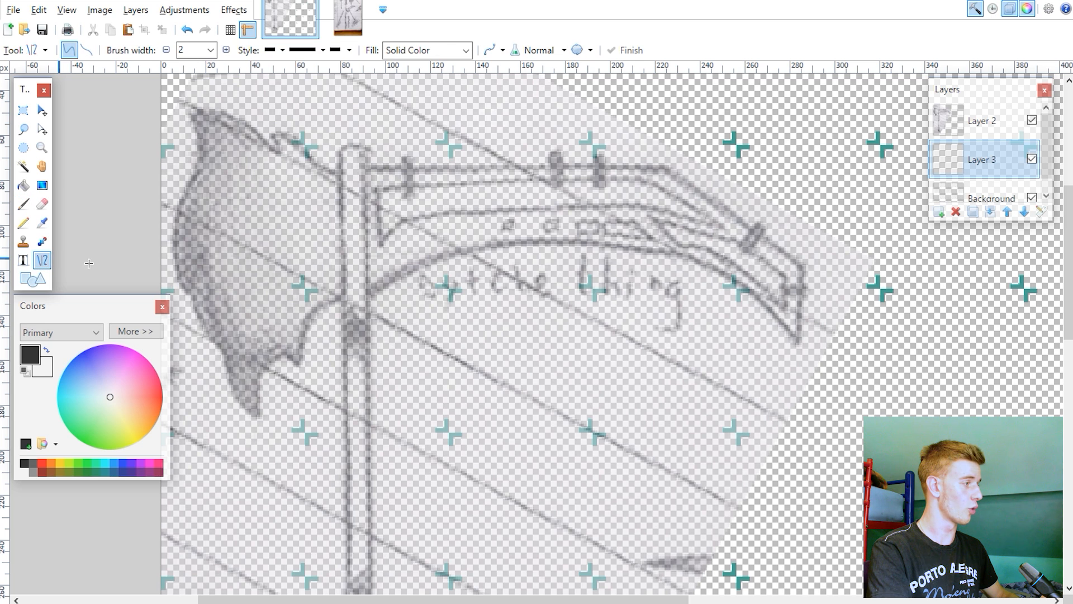
{"action": "left_click", "coordinate": [24, 223]}
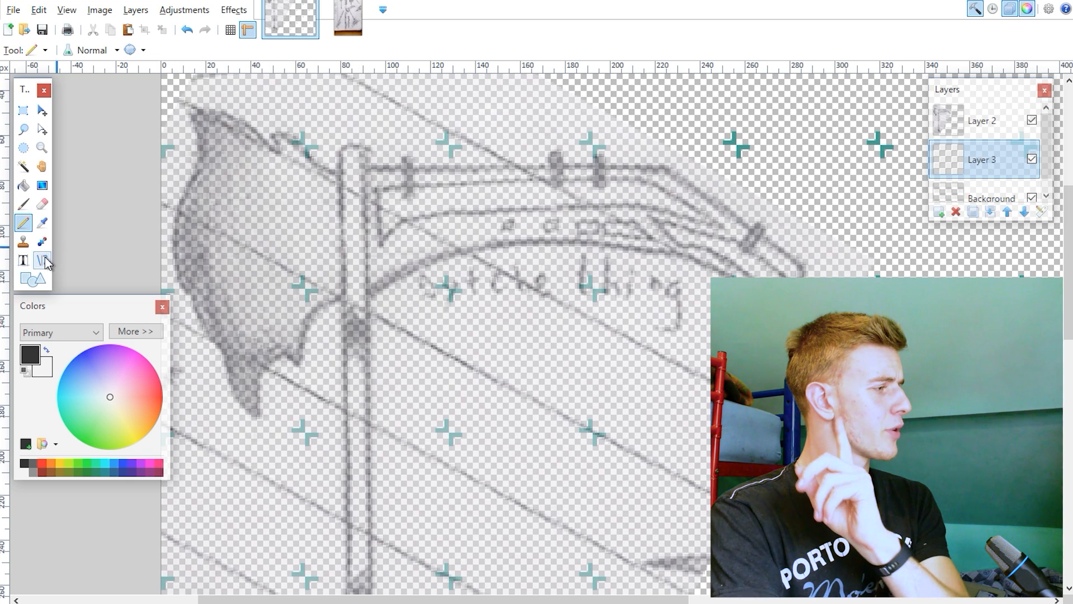
{"action": "left_click", "coordinate": [24, 208]}
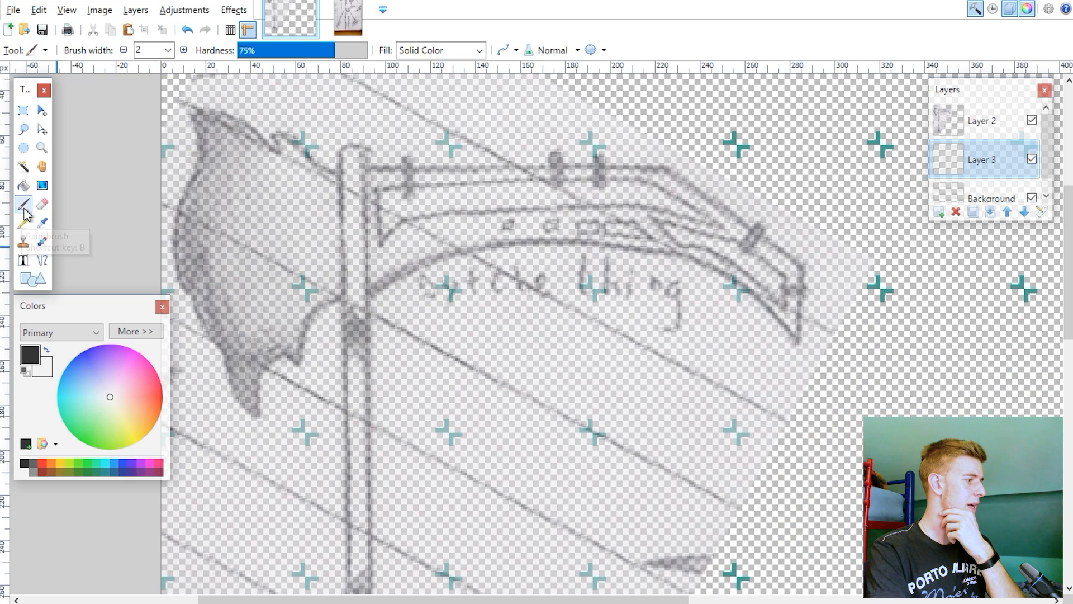
- Draw diagonal test lines on Layer 3 with the scythe sketch hidden to compare antialiased and non-antialiased edges
{"action": "left_click", "coordinate": [43, 261]}
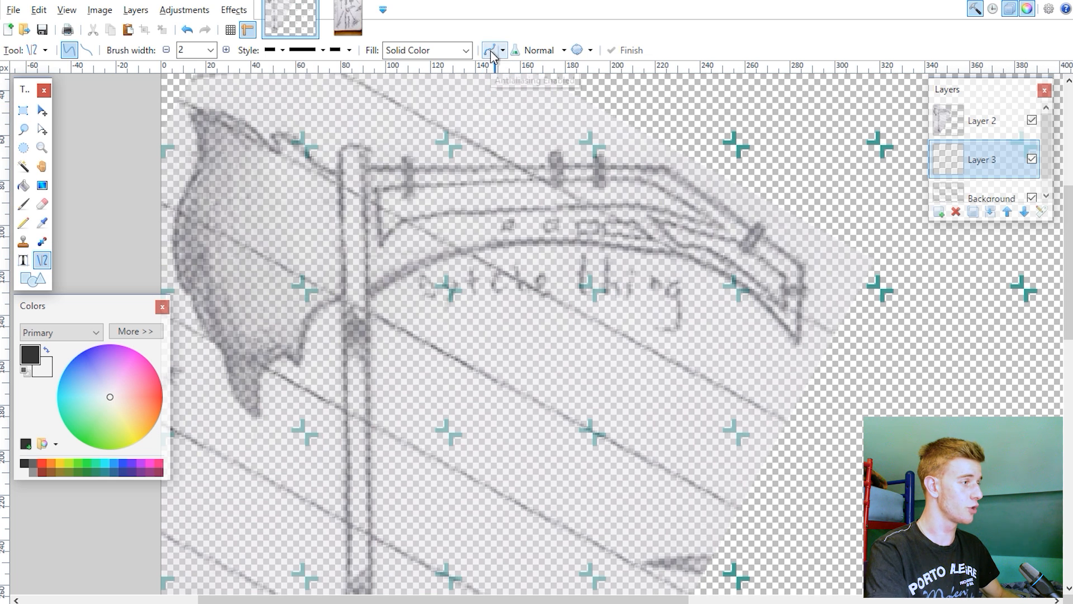
{"action": "left_click_drag", "start_coordinate": [452, 203], "coordinate": [709, 253]}
{"action": "left_click", "coordinate": [1031, 120]}
{"action": "scroll", "coordinate": [615, 197], "scroll_direction": "up", "scroll_amount": 3, "text": "ctrl"}
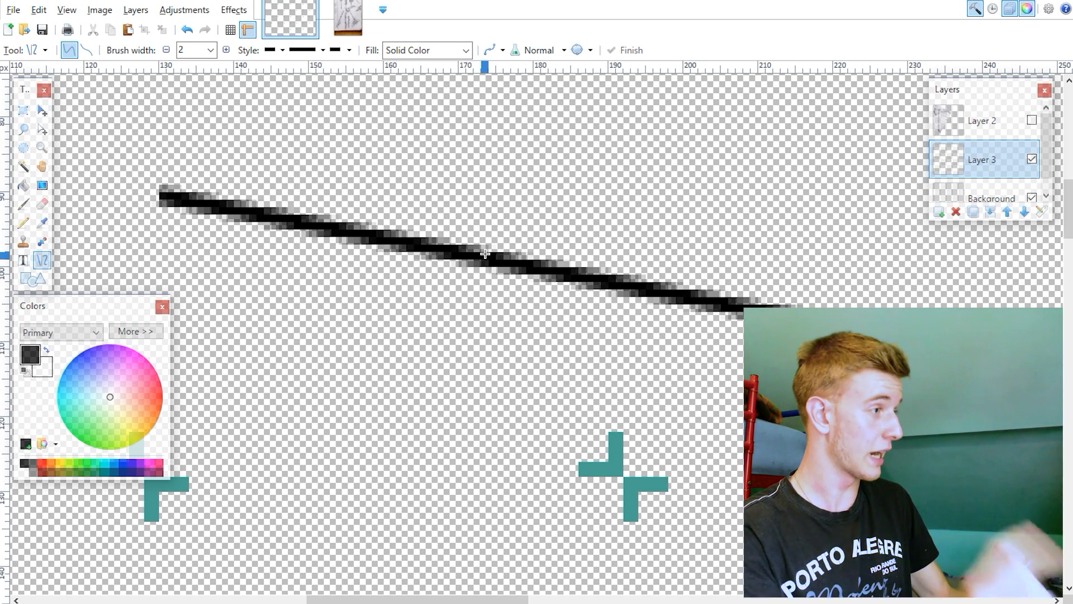
{"action": "key", "text": "ctrl+z"}
{"action": "key", "text": "ctrl+y"}
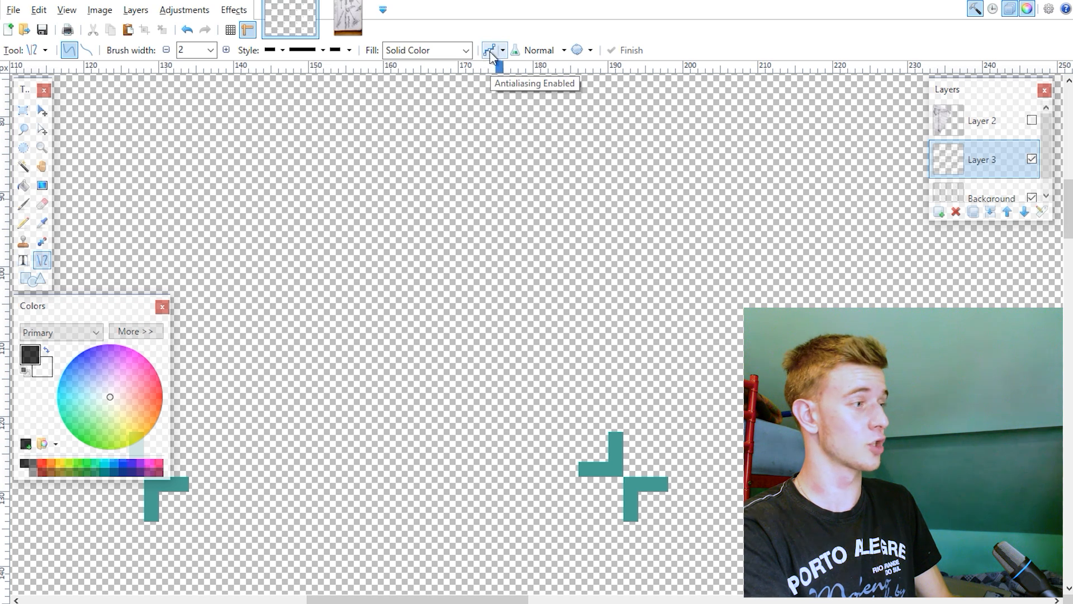
{"action": "left_click_drag", "start_coordinate": [304, 142], "coordinate": [822, 303]}
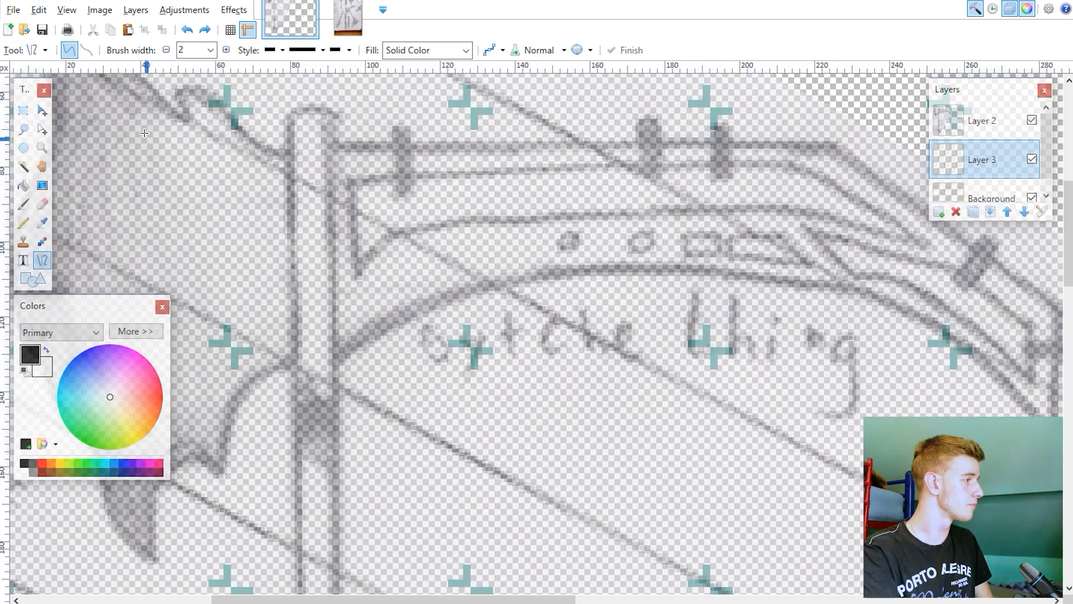
- Trace the scythe blade's outer outline with non-antialiased lines and pencil strokes, keeping the Eraser's antialiasing disabled
{"action": "left_click_drag", "start_coordinate": [970, 310], "coordinate": [967, 314]}
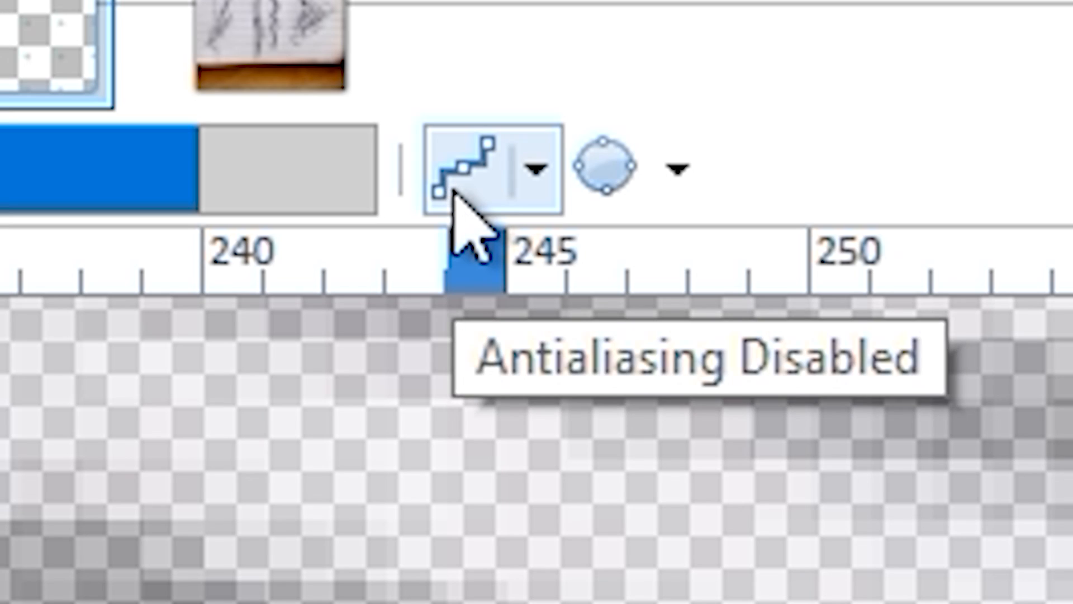
{"action": "left_click", "coordinate": [385, 52]}
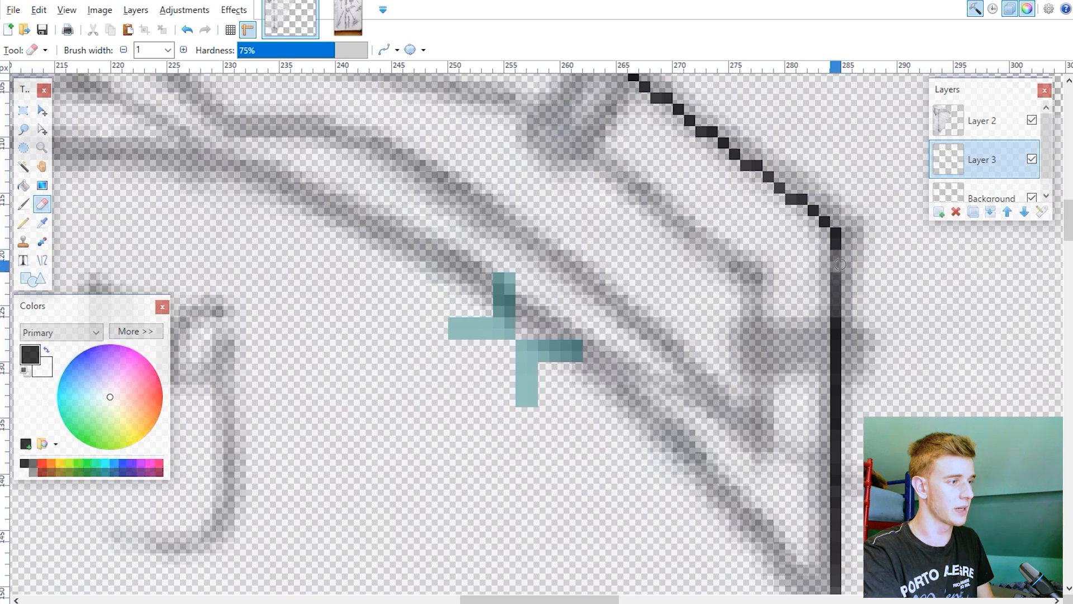
{"action": "left_click", "coordinate": [385, 51]}
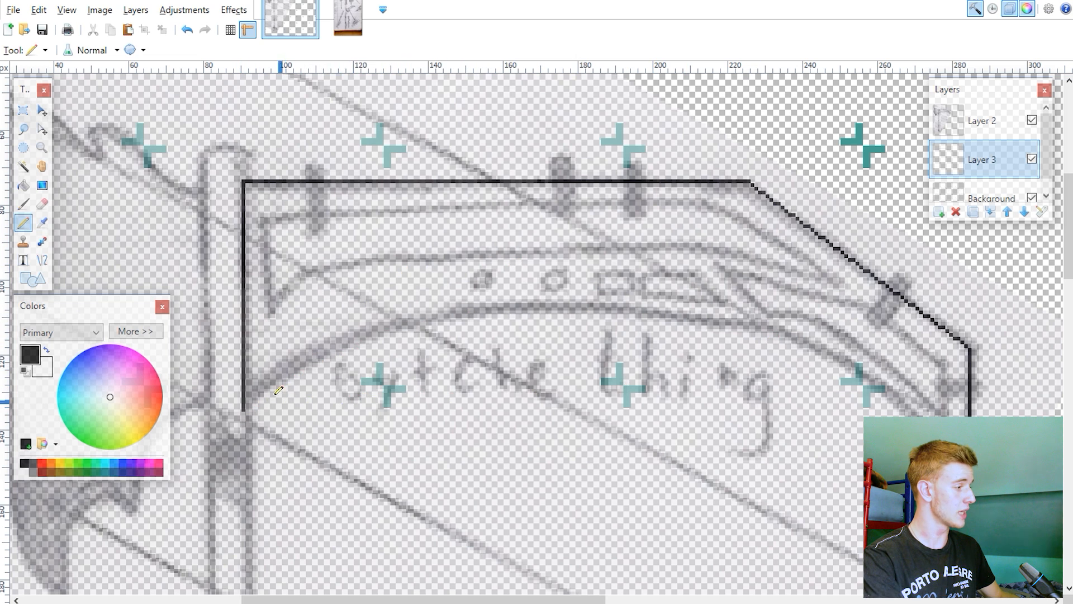
{"action": "scroll", "coordinate": [278, 390], "scroll_direction": "up", "scroll_amount": 5, "text": "ctrl"}
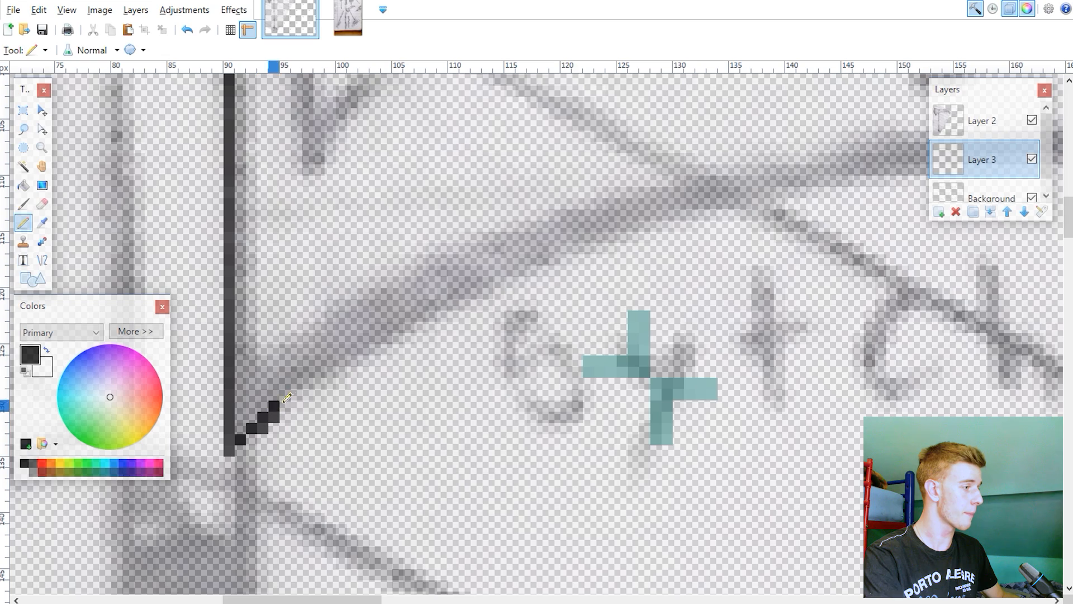
{"action": "left_click_drag", "start_coordinate": [438, 309], "coordinate": [551, 254]}
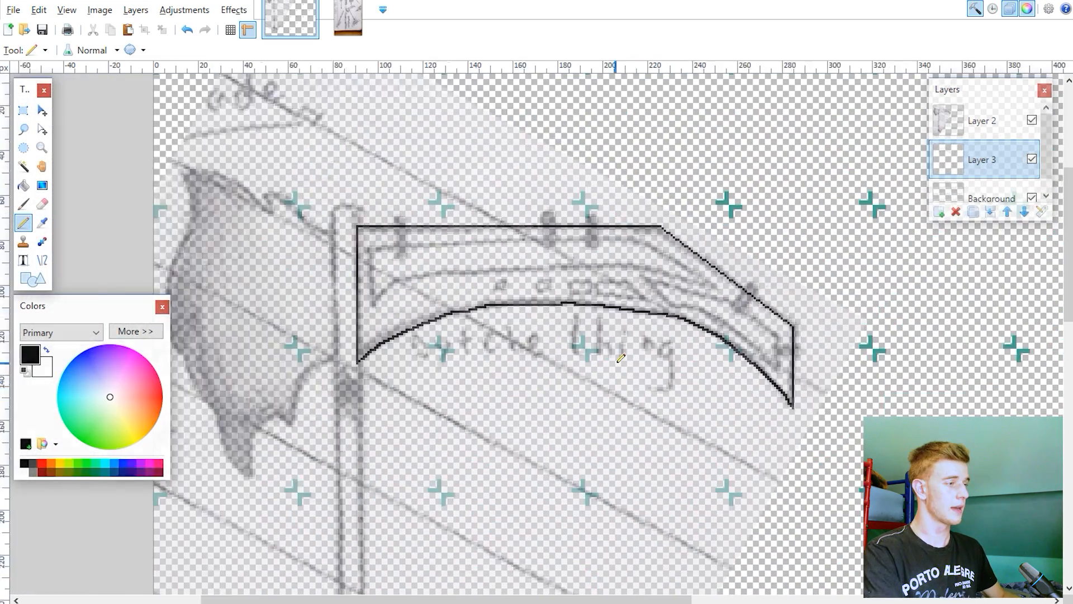
{"action": "scroll", "coordinate": [621, 358], "scroll_direction": "up", "scroll_amount": 1, "text": "ctrl"}
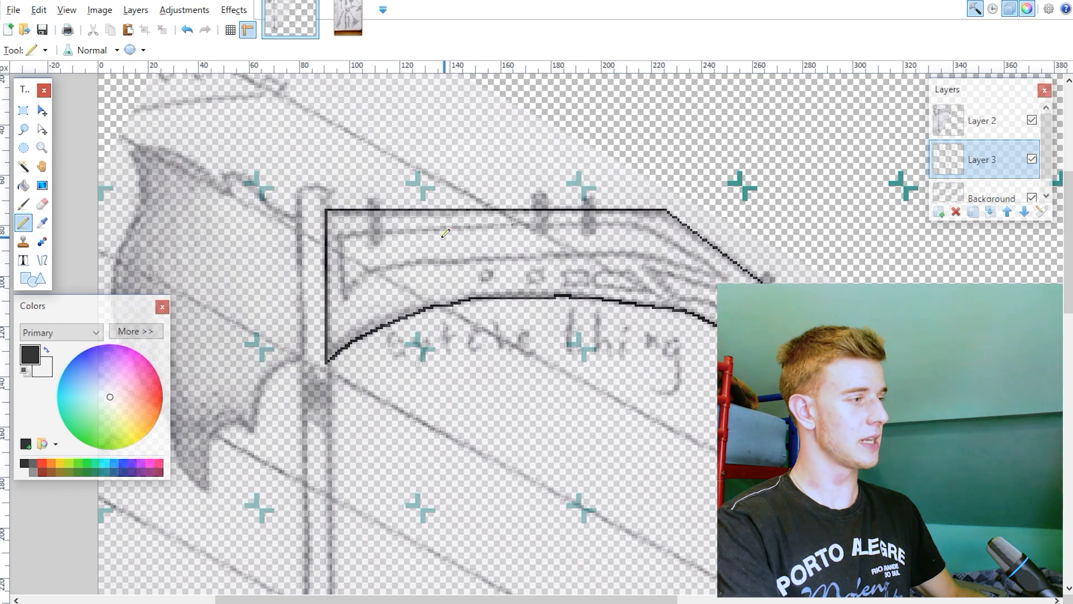
{"action": "scroll", "coordinate": [436, 235], "scroll_direction": "up", "scroll_amount": 2, "text": "ctrl"}
{"action": "scroll", "coordinate": [408, 251], "scroll_direction": "down", "scroll_amount": 1, "text": "ctrl"}
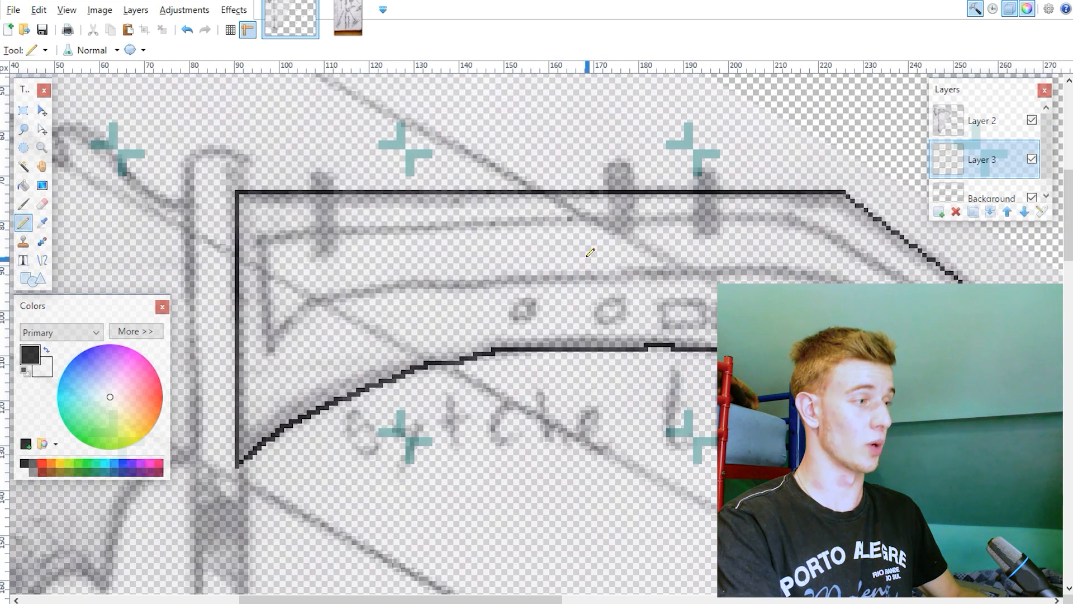
{"action": "scroll", "coordinate": [531, 255], "scroll_direction": "down", "scroll_amount": 1, "text": "ctrl"}
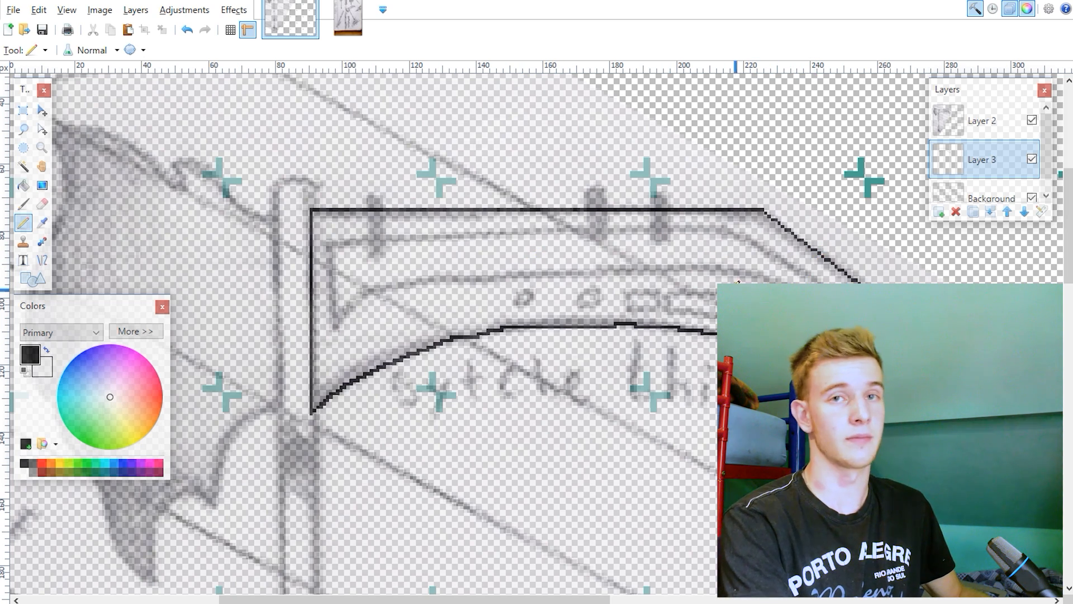
- Trace the vertical edge and gently curved top edge of the blade's upper cutout with one-pixel lines
{"action": "scroll", "coordinate": [468, 339], "scroll_direction": "up", "scroll_amount": 3, "text": "ctrl"}
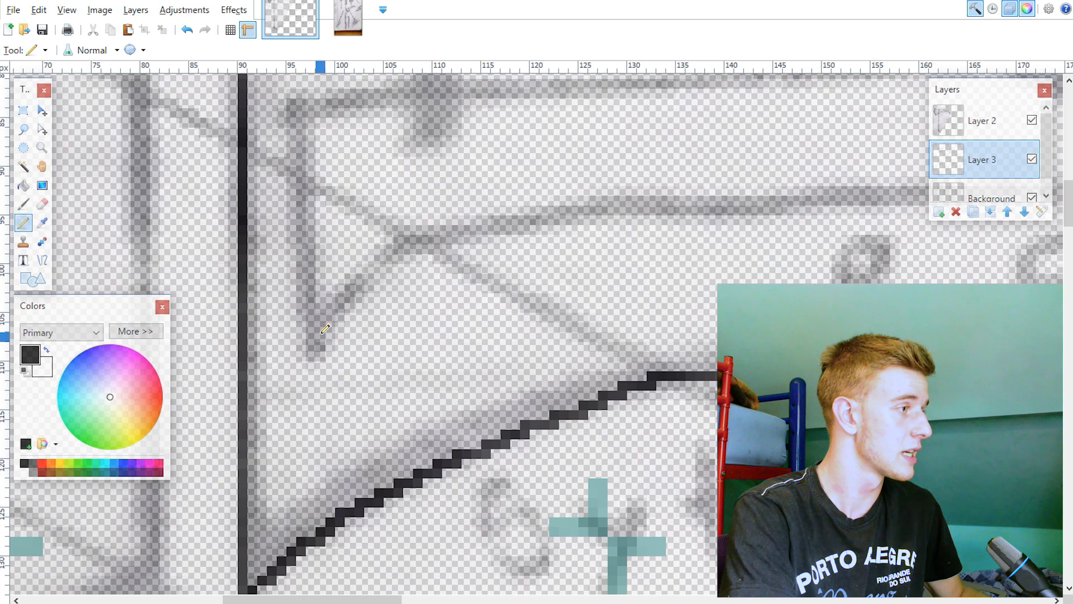
{"action": "key", "text": "o"}
{"action": "left_click_drag", "start_coordinate": [314, 109], "coordinate": [314, 356]}
{"action": "scroll", "coordinate": [180, 325], "scroll_direction": "down", "scroll_amount": 3, "text": "ctrl"}
{"action": "left_click_drag", "start_coordinate": [241, 226], "coordinate": [763, 204]}
{"action": "left_click_drag", "start_coordinate": [415, 218], "coordinate": [412, 211]}
{"action": "left_click_drag", "start_coordinate": [589, 211], "coordinate": [590, 207]}
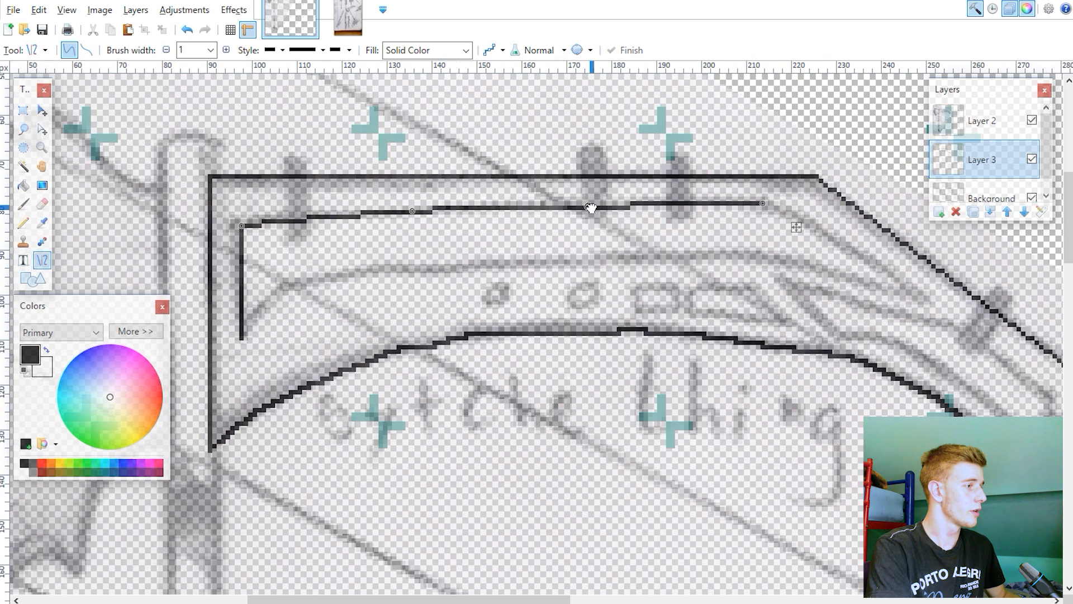
- Trace the upper cutout's slanted end and curved lower edge with one-pixel lines, closing the shape
{"action": "scroll", "coordinate": [607, 238], "scroll_direction": "down", "scroll_amount": 2, "text": "ctrl"}
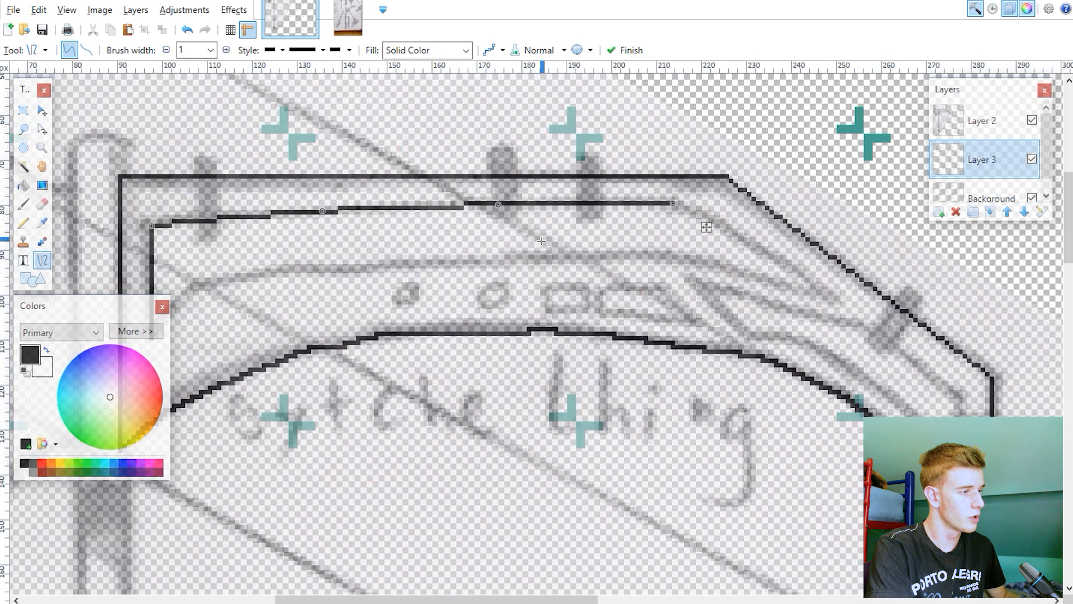
{"action": "scroll", "coordinate": [739, 339], "scroll_direction": "up", "scroll_amount": 2, "text": "ctrl"}
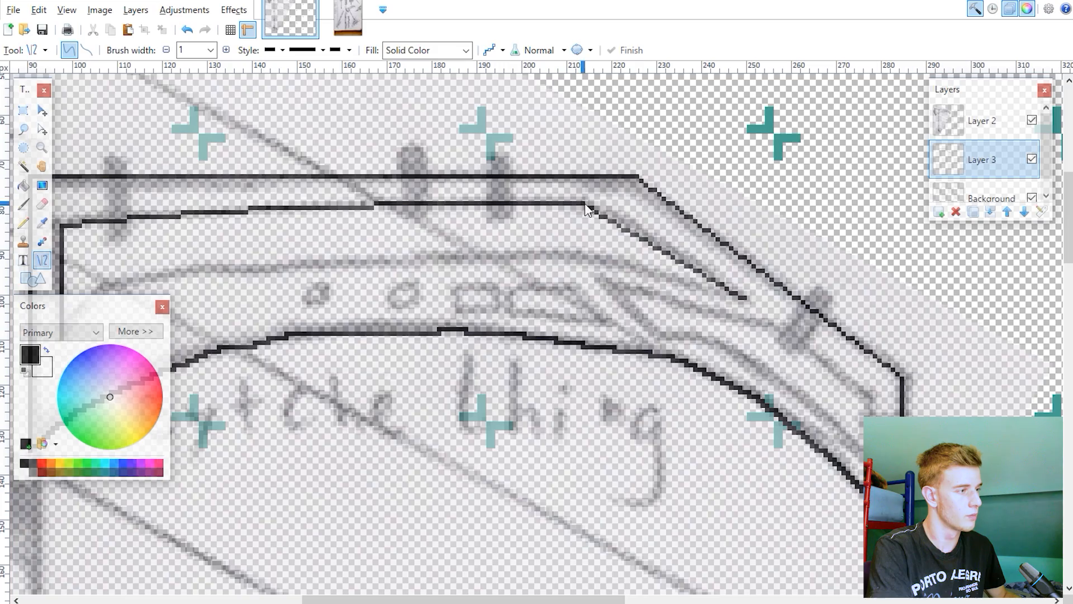
{"action": "left_click_drag", "start_coordinate": [623, 216], "coordinate": [741, 297]}
{"action": "scroll", "coordinate": [741, 297], "scroll_direction": "left", "scroll_amount": 3}
{"action": "mouse_move", "coordinate": [240, 335]}
{"action": "left_mouse_down"}
{"action": "mouse_move", "coordinate": [285, 285]}
{"action": "mouse_move", "coordinate": [922, 297]}
{"action": "left_mouse_up"}
{"action": "left_click_drag", "start_coordinate": [709, 292], "coordinate": [613, 256]}
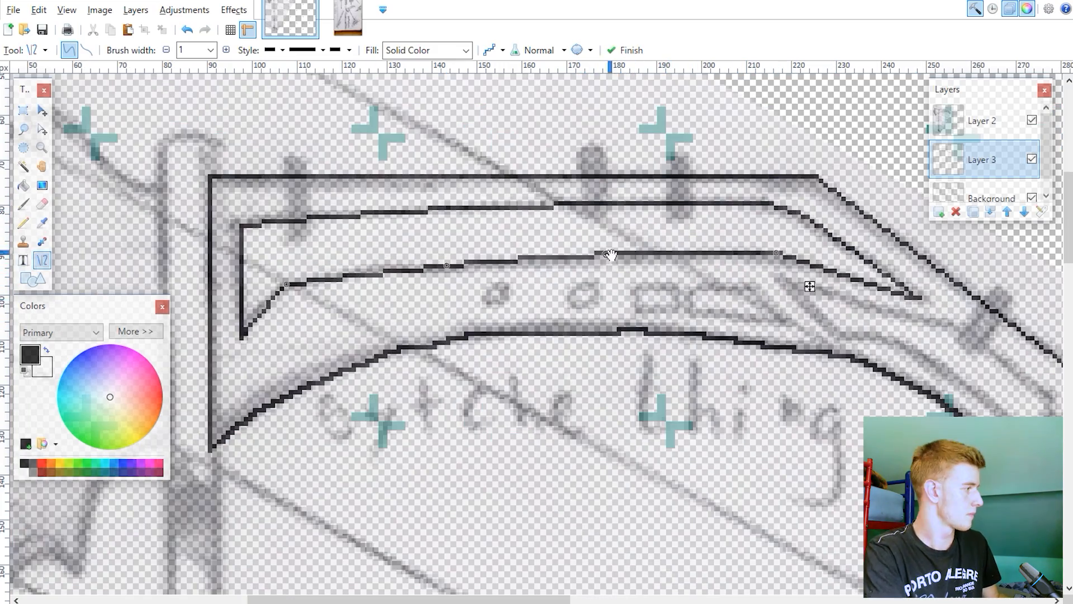
- Outline the small openings below the upper cutout with the Pencil: two squares, a rectangle and a tapered shape
{"action": "scroll", "coordinate": [613, 256], "scroll_direction": "up", "scroll_amount": 3, "text": "ctrl"}
{"action": "key", "text": "p"}
{"action": "mouse_move", "coordinate": [440, 314]}
{"action": "left_mouse_down"}
{"action": "mouse_move", "coordinate": [497, 261]}
{"action": "mouse_move", "coordinate": [678, 337]}
{"action": "left_mouse_up"}
{"action": "left_click_drag", "start_coordinate": [447, 314], "coordinate": [619, 337]}
{"action": "scroll", "coordinate": [620, 337], "scroll_direction": "down", "scroll_amount": 1, "text": "ctrl"}
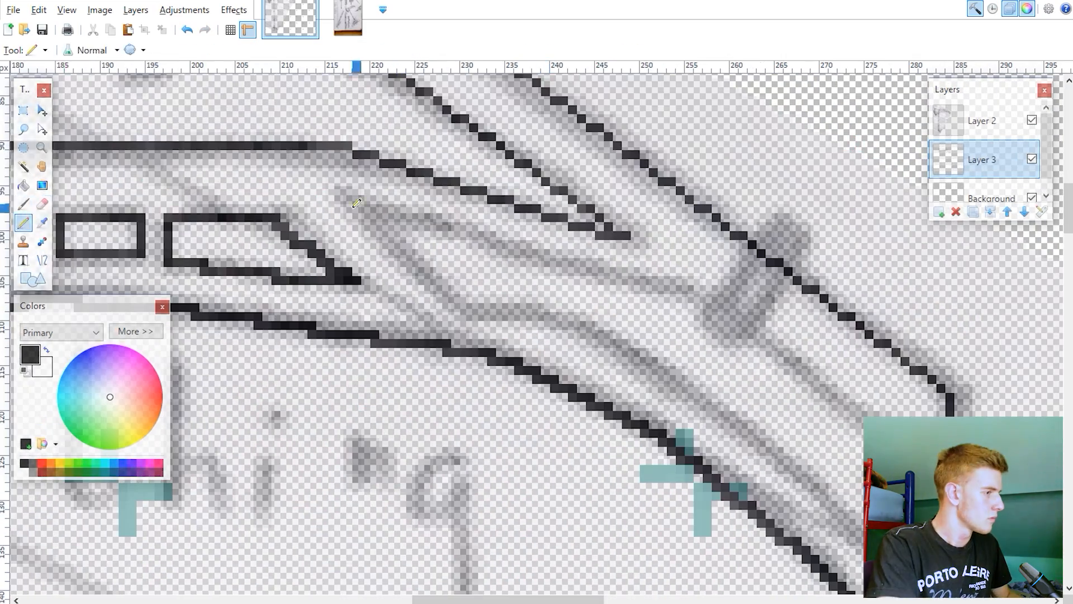
- Trace the angular cutout near the blade's tip with one-pixel lines and clean up its outline with the Eraser
{"action": "key", "text": "o"}
{"action": "left_click_drag", "start_coordinate": [350, 191], "coordinate": [464, 315]}
{"action": "left_click_drag", "start_coordinate": [463, 315], "coordinate": [578, 316]}
{"action": "left_click_drag", "start_coordinate": [350, 192], "coordinate": [568, 263]}
{"action": "left_click_drag", "start_coordinate": [392, 226], "coordinate": [716, 478]}
{"action": "key", "text": "e"}
{"action": "scroll", "coordinate": [570, 372], "scroll_direction": "down", "scroll_amount": 4, "text": "ctrl"}
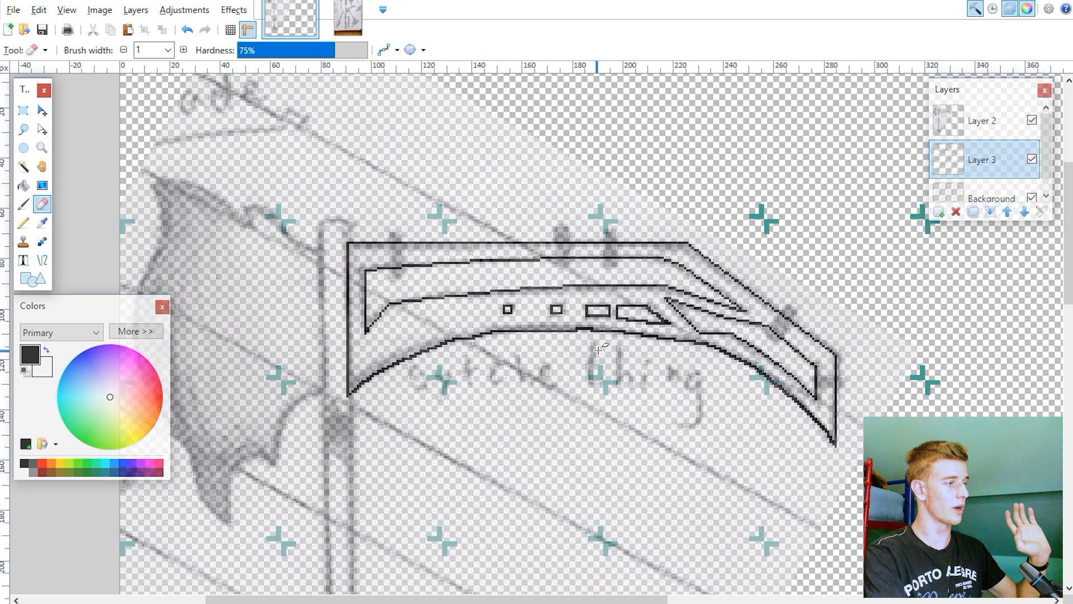
- Hide Layer 2 with the scythe sketch and inspect the traced blade outline on its own
{"action": "left_click", "coordinate": [1032, 120]}
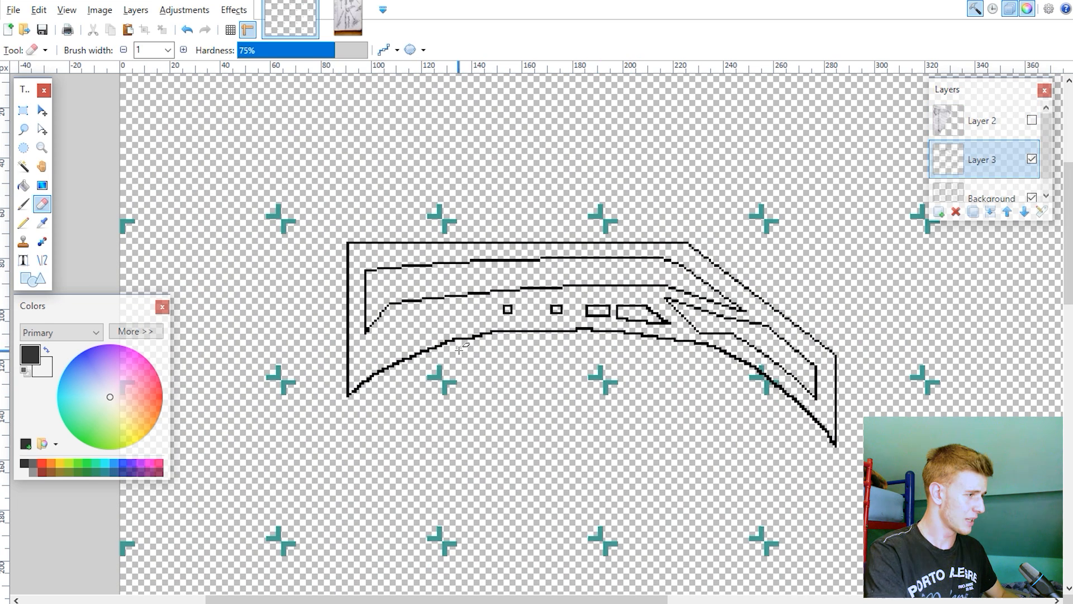
{"action": "scroll", "coordinate": [358, 468], "scroll_direction": "up", "scroll_amount": 3, "text": "ctrl"}
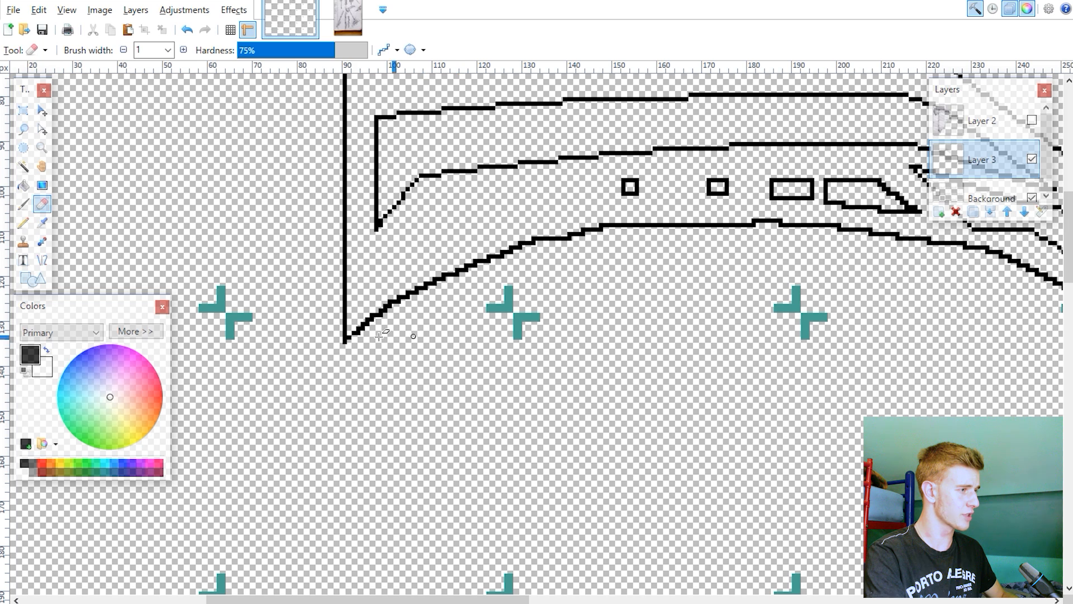
{"action": "scroll", "coordinate": [335, 327], "scroll_direction": "down", "scroll_amount": 2, "text": "ctrl"}
- Mark the grid cell at the blade's lower-left corner with a rectangular selection, and clear the selection
{"action": "left_click", "coordinate": [23, 110]}
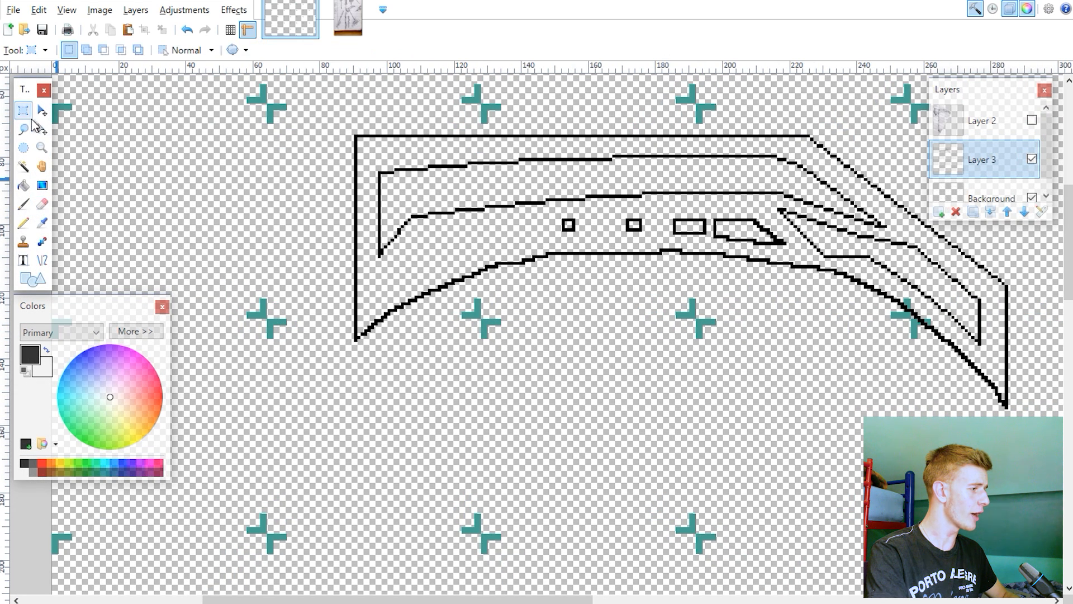
{"action": "left_click_drag", "start_coordinate": [269, 322], "coordinate": [478, 527]}
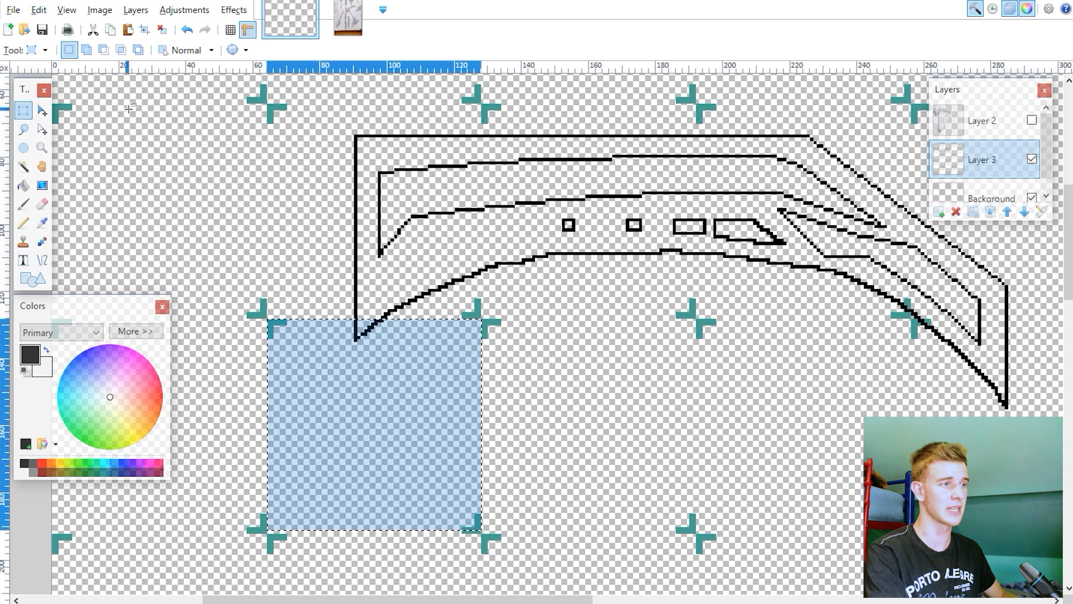
{"action": "left_click", "coordinate": [162, 29]}
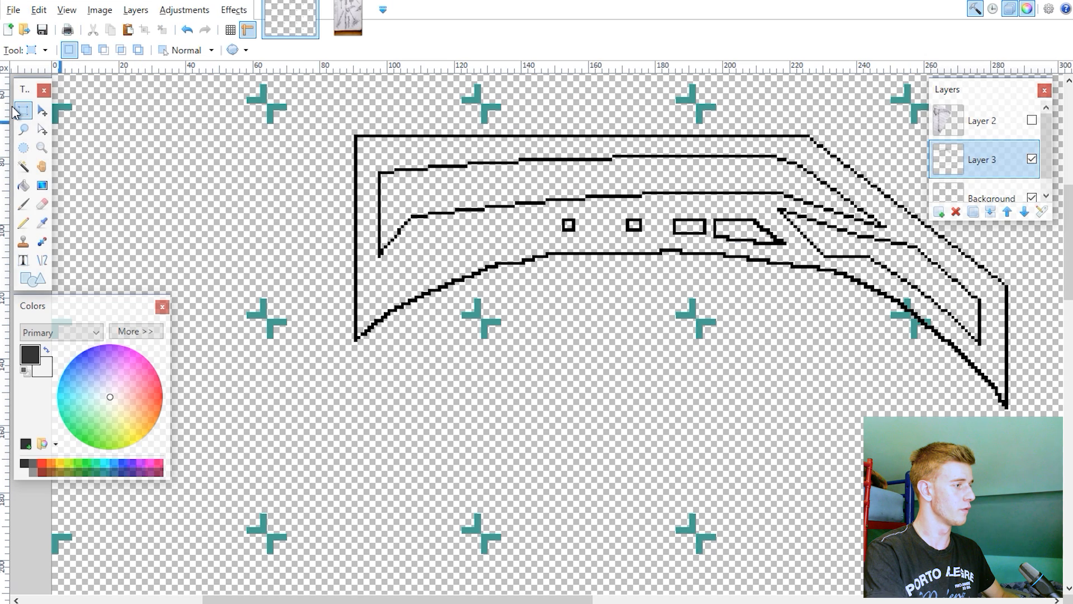
- Select the whole layer and move the blade outline up into the first grid cells at the sheet's upper-left corner
{"action": "key", "text": "ctrl+a"}
{"action": "left_click_drag", "start_coordinate": [459, 220], "coordinate": [379, 195]}
{"action": "scroll", "coordinate": [354, 239], "scroll_direction": "down", "scroll_amount": 3, "text": "ctrl"}
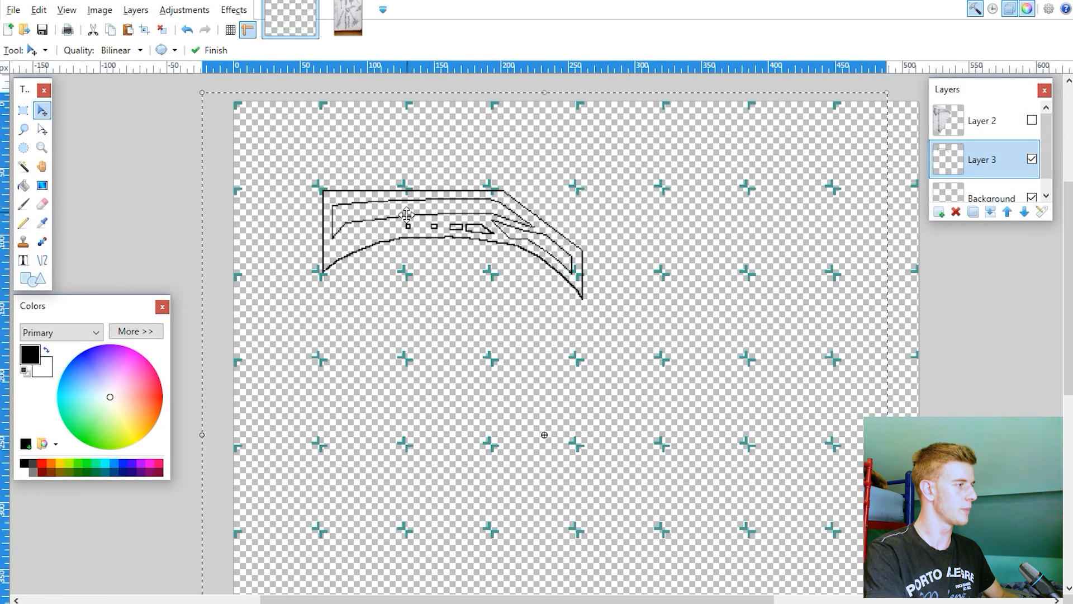
{"action": "mouse_move", "coordinate": [406, 207]}
{"action": "left_mouse_down"}
{"action": "mouse_move", "coordinate": [321, 131]}
{"action": "mouse_move", "coordinate": [347, 130]}
{"action": "left_mouse_up"}
{"action": "scroll", "coordinate": [382, 144], "scroll_direction": "up", "scroll_amount": 2, "text": "ctrl"}
{"action": "scroll", "coordinate": [467, 170], "scroll_direction": "down", "scroll_amount": 1, "text": "ctrl"}
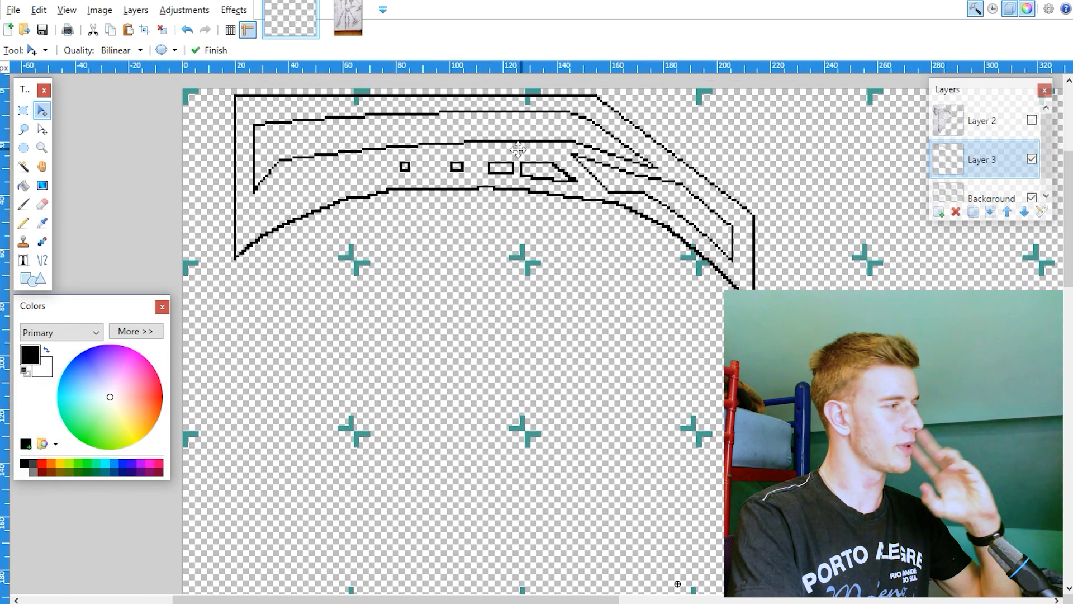
- Mark the first four cells of the top grid row and the cell under the blade's tip, and clear the selection
{"action": "left_click", "coordinate": [23, 110]}
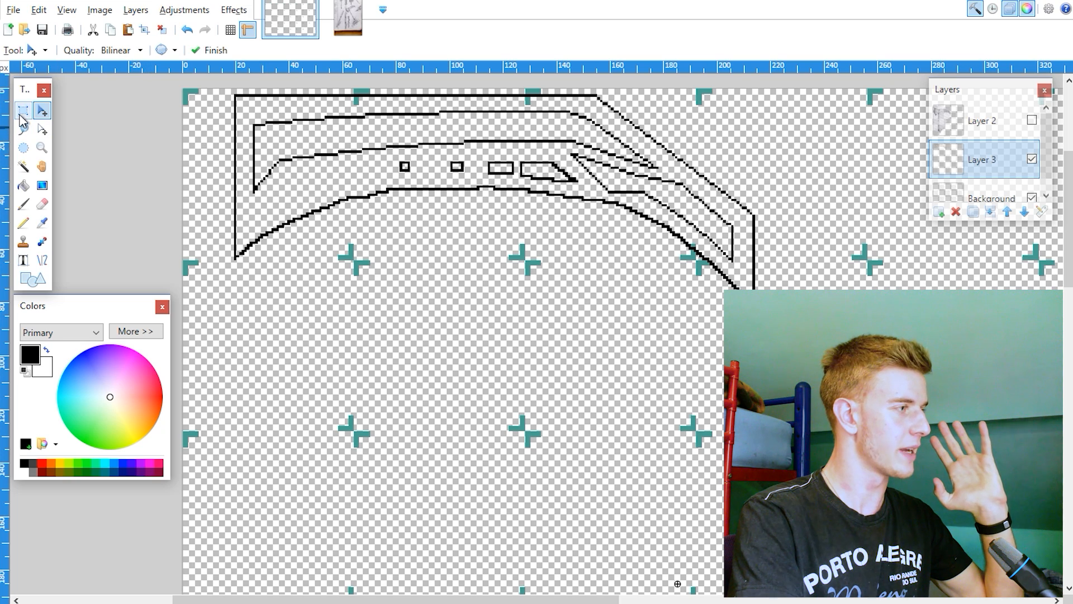
{"action": "key", "text": "ctrl+a"}
{"action": "left_click_drag", "start_coordinate": [183, 89], "coordinate": [869, 259]}
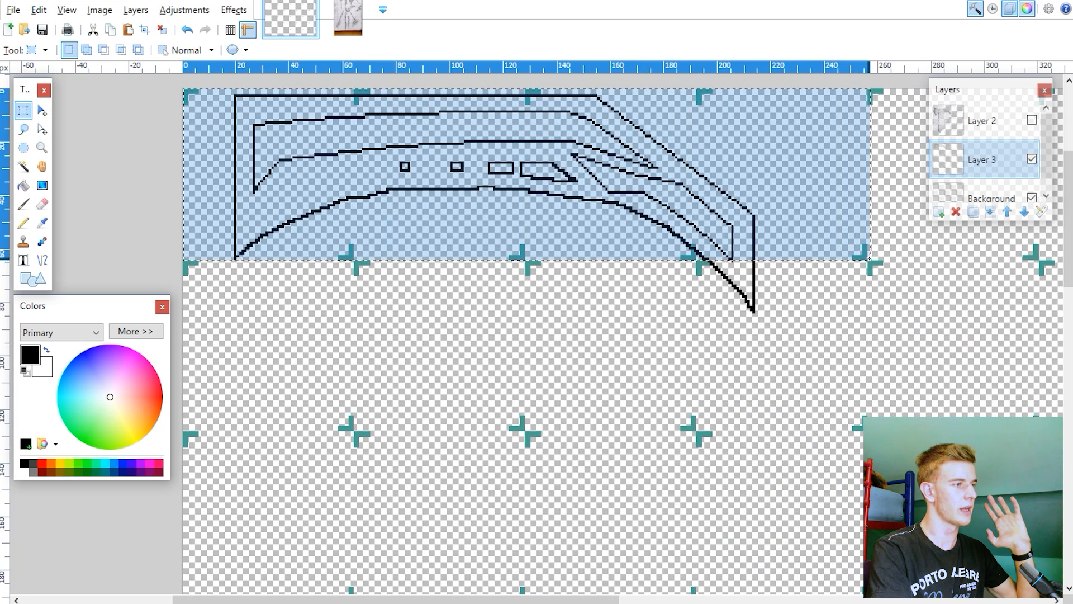
{"action": "left_click_drag", "start_coordinate": [697, 260], "coordinate": [866, 427]}
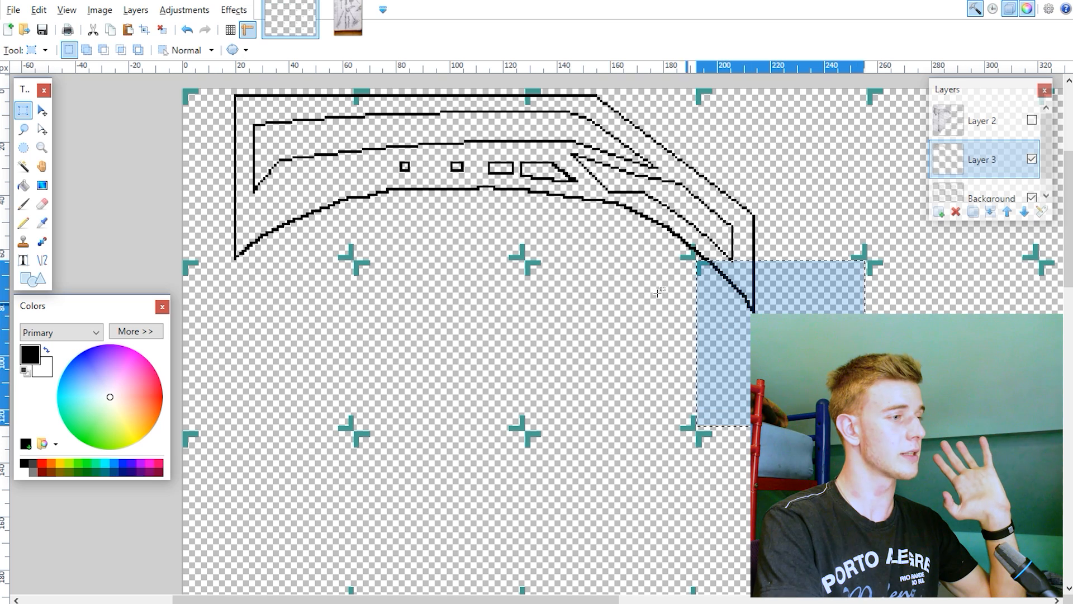
{"action": "left_click", "coordinate": [626, 272]}
- Fill the blade's body between the outer outline and the cutouts with solid black
{"action": "scroll", "coordinate": [423, 327], "scroll_direction": "up", "scroll_amount": 2}
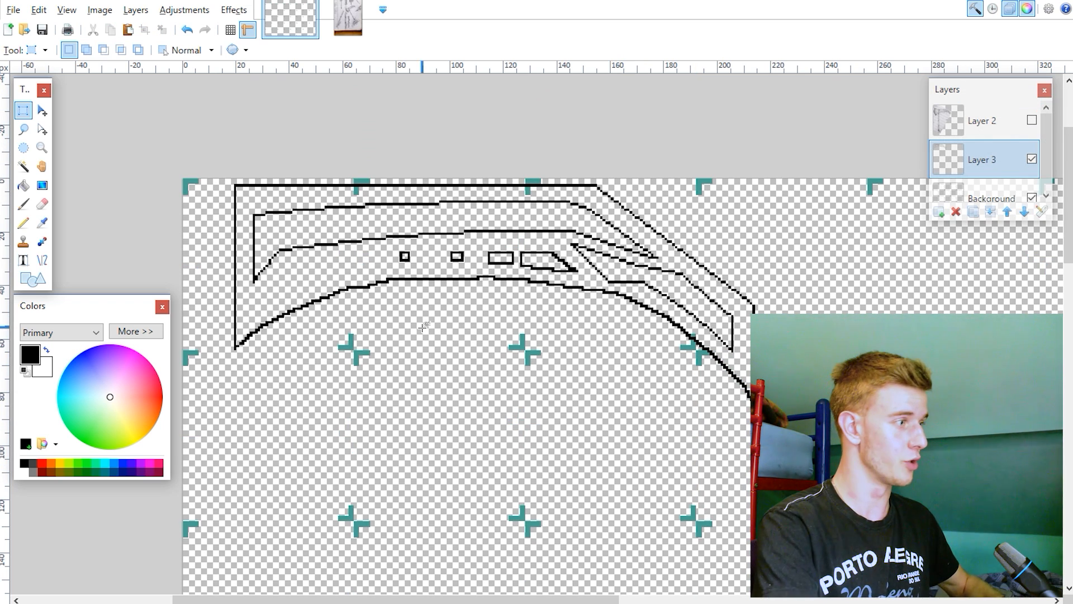
{"action": "key", "text": "f"}
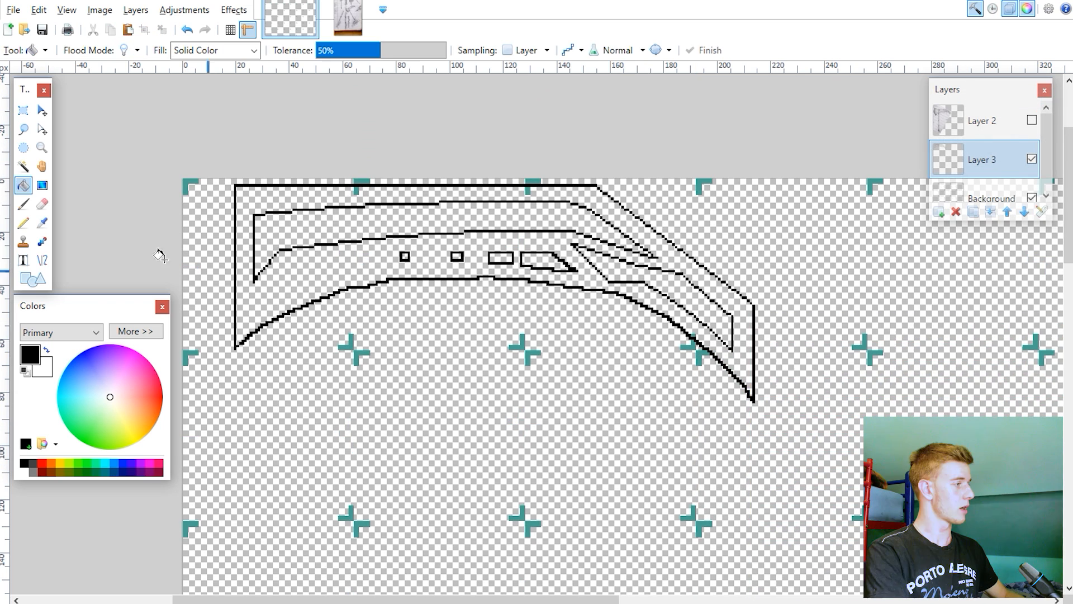
{"action": "left_click", "coordinate": [340, 269]}
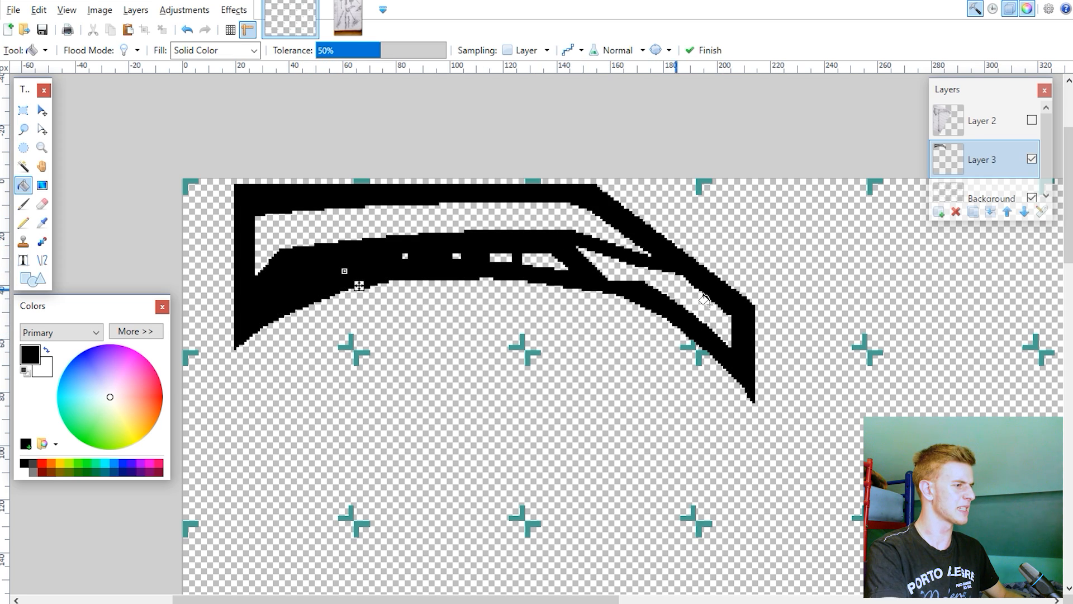
- Touch up the pixels at the inner end of the cutout near the blade's tip with the Pencil in black
{"action": "left_click", "coordinate": [23, 223]}
{"action": "scroll", "coordinate": [610, 285], "scroll_direction": "up", "scroll_amount": 5, "text": "ctrl"}
{"action": "left_click_drag", "start_coordinate": [642, 284], "coordinate": [599, 271]}
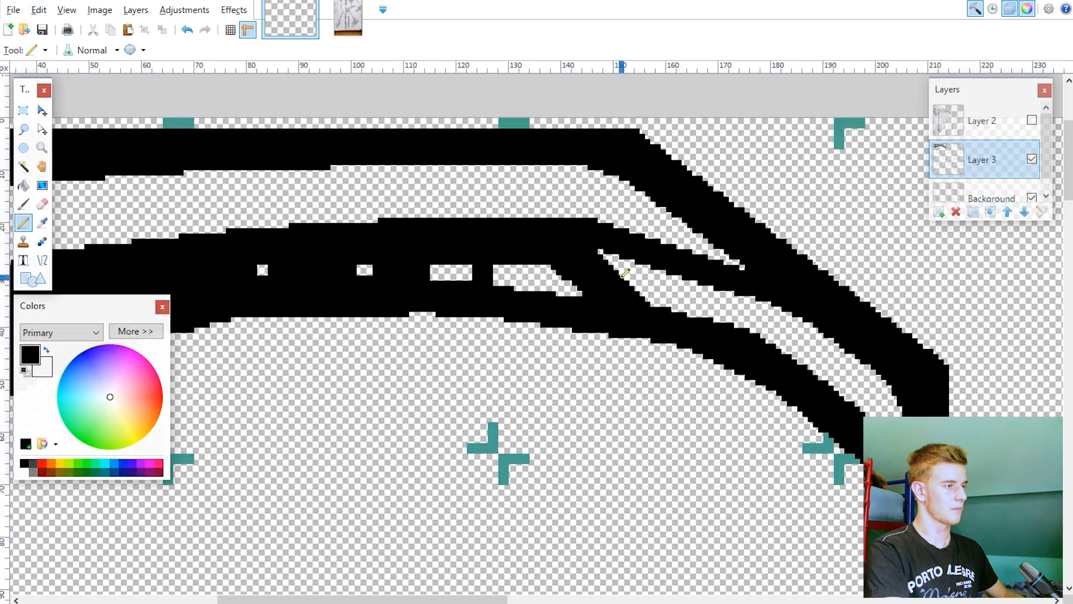
{"action": "scroll", "coordinate": [582, 380], "scroll_direction": "down", "scroll_amount": 6, "text": "ctrl"}
{"action": "key", "text": "e"}
{"action": "key", "text": "p"}
{"action": "scroll", "coordinate": [540, 358], "scroll_direction": "up", "scroll_amount": 3, "text": "ctrl"}
{"action": "scroll", "coordinate": [478, 397], "scroll_direction": "down", "scroll_amount": 2}
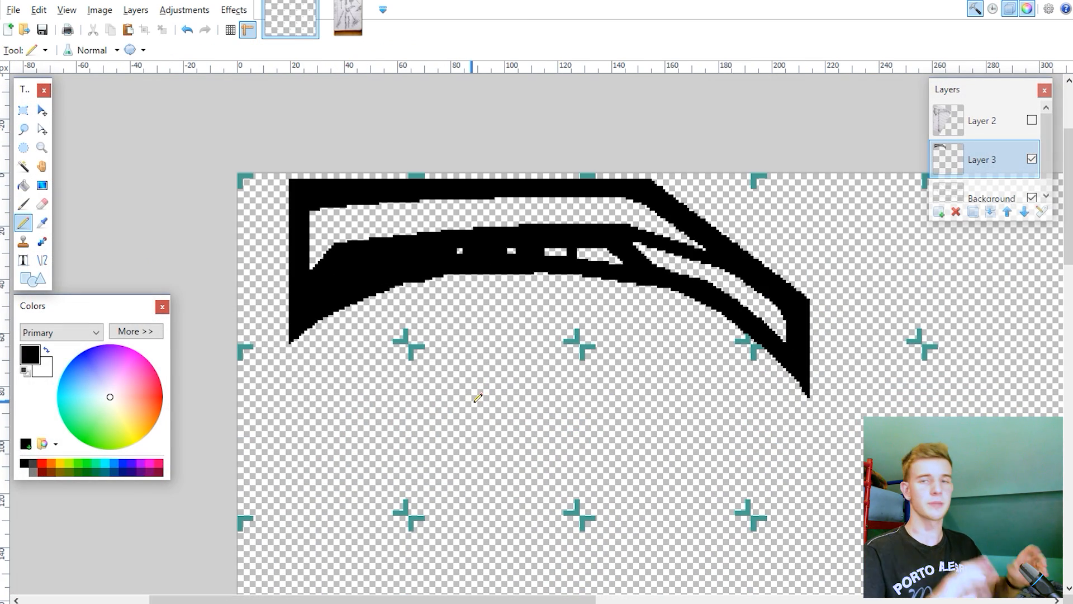
- Select the black blade with the Magic Wand and paint it solid gray with a brush of width 50
{"action": "left_click", "coordinate": [24, 166]}
{"action": "left_click", "coordinate": [341, 275]}
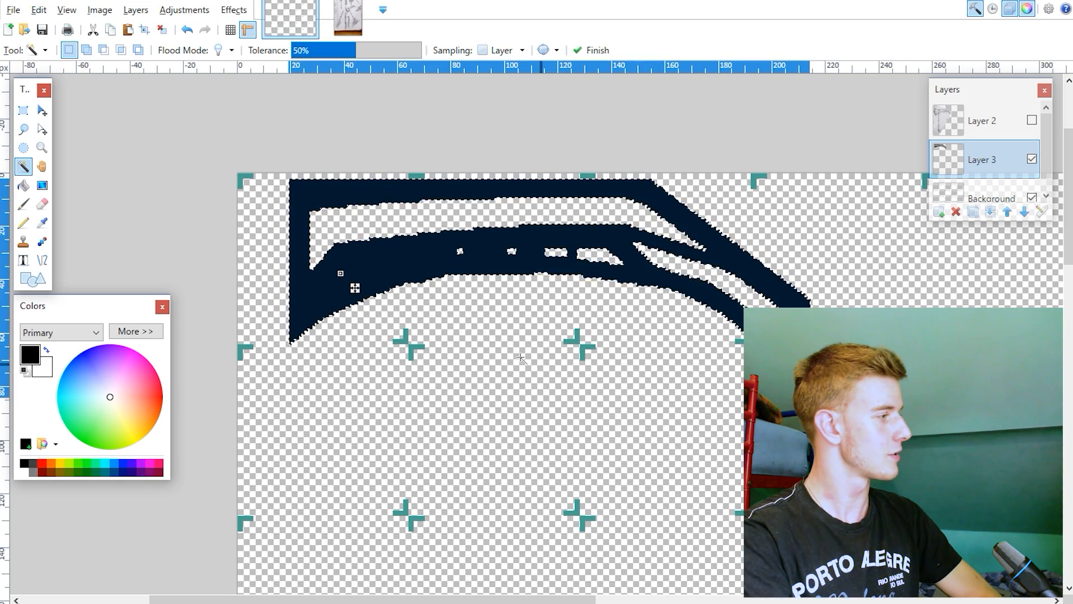
{"action": "left_click", "coordinate": [23, 204]}
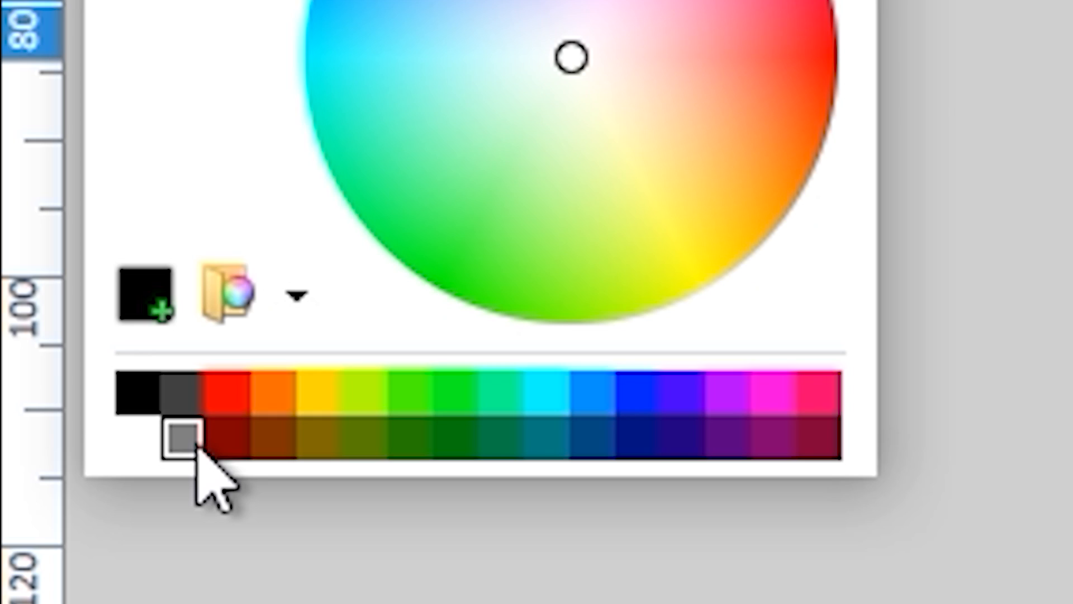
{"action": "left_click", "coordinate": [34, 472]}
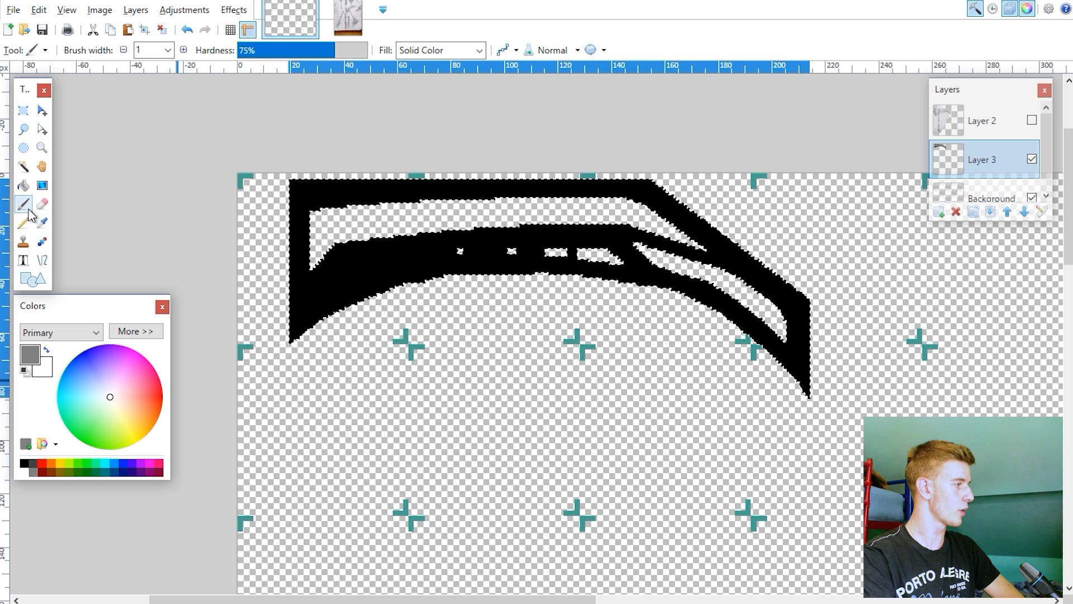
{"action": "left_click", "coordinate": [168, 50]}
{"action": "left_click", "coordinate": [180, 274]}
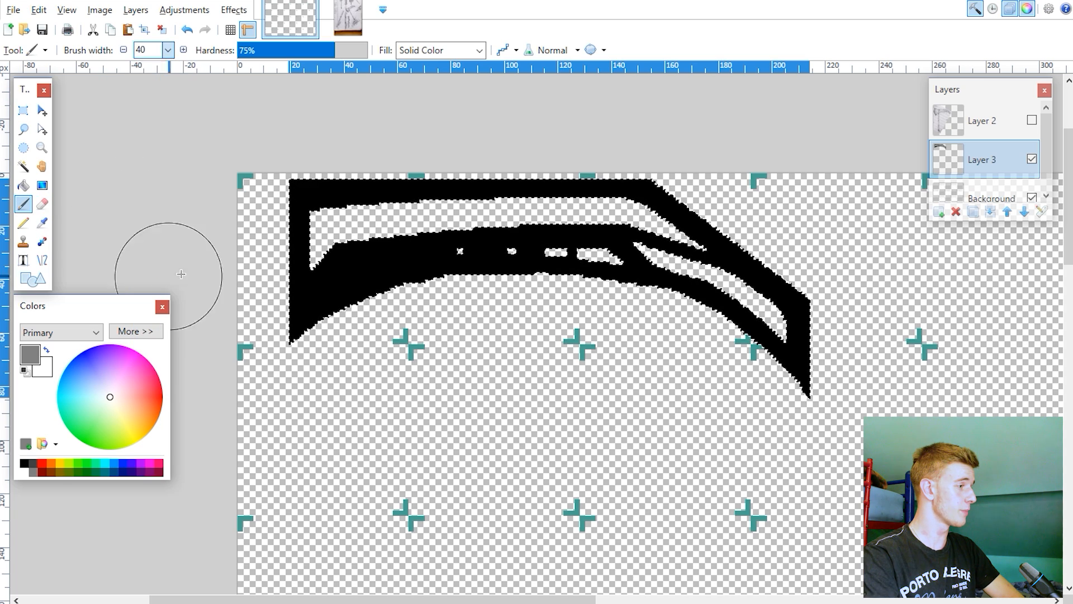
{"action": "left_click", "coordinate": [168, 49]}
{"action": "left_click", "coordinate": [167, 87]}
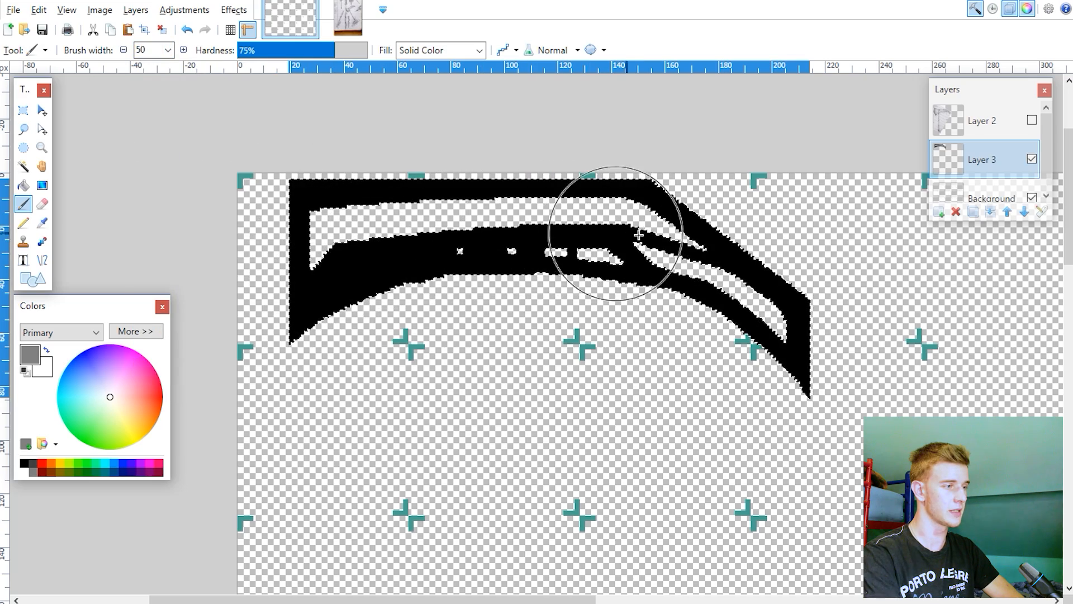
{"action": "mouse_move", "coordinate": [833, 354]}
{"action": "left_mouse_down"}
{"action": "mouse_move", "coordinate": [643, 235]}
{"action": "mouse_move", "coordinate": [563, 204]}
{"action": "mouse_move", "coordinate": [400, 219]}
{"action": "mouse_move", "coordinate": [327, 279]}
{"action": "left_mouse_up"}
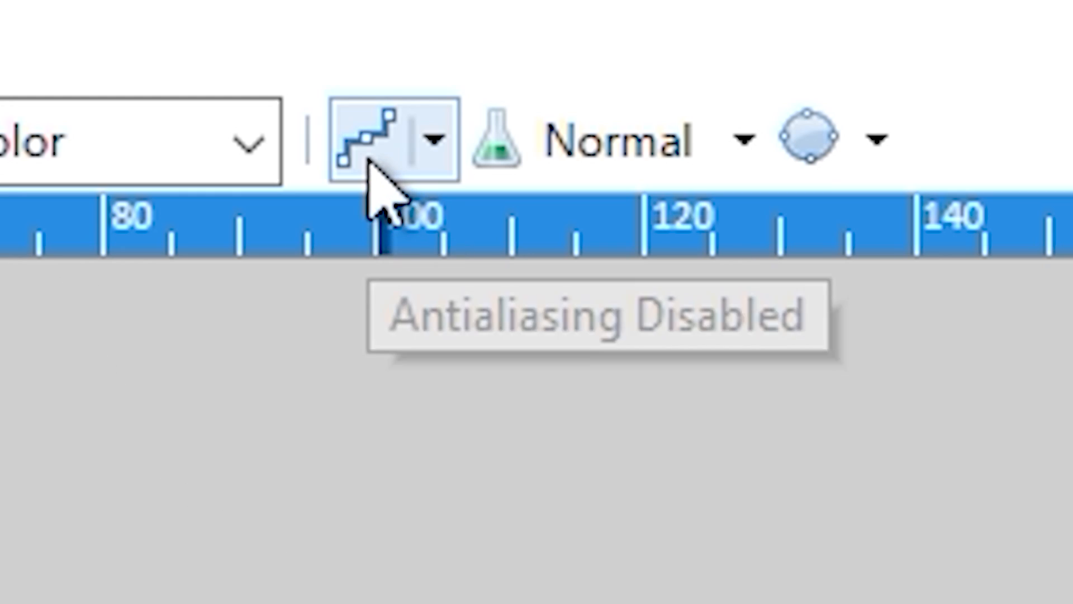
- Enable brush antialiasing, try a soft gray dab on the empty canvas, and undo the dab and the deselection
{"action": "left_click", "coordinate": [505, 54]}
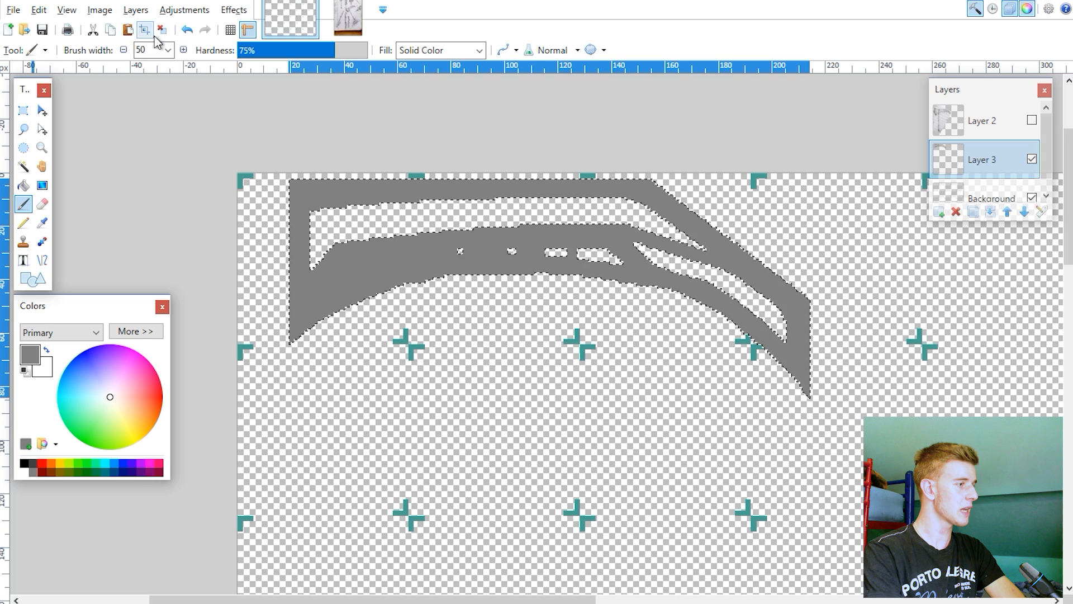
{"action": "key", "text": "ctrl+d"}
{"action": "left_click", "coordinate": [512, 433]}
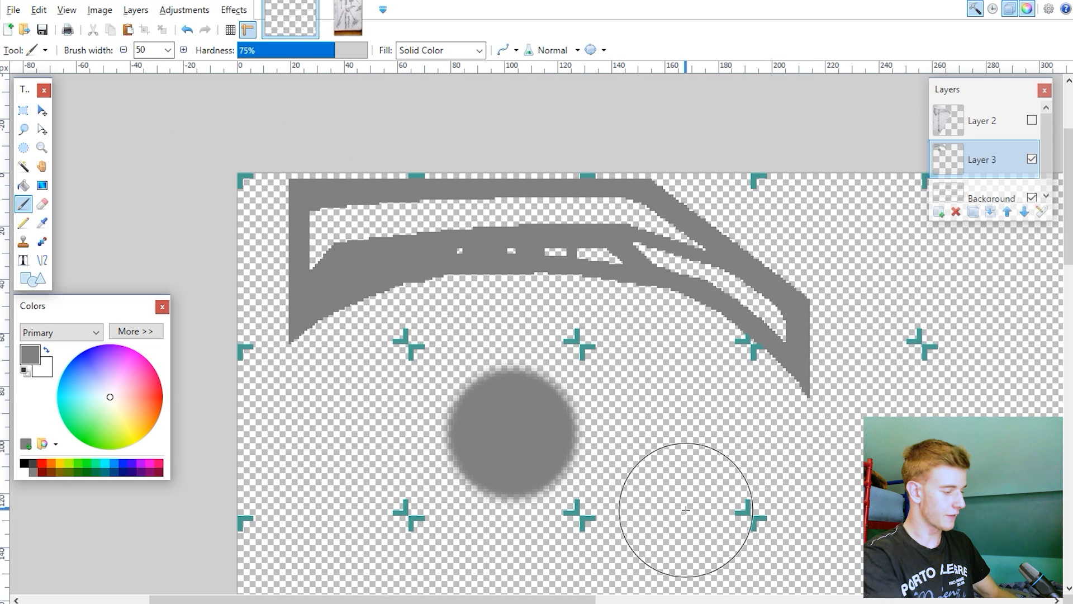
{"action": "key", "text": "ctrl+z"}
{"action": "key", "text": "ctrl+z"}
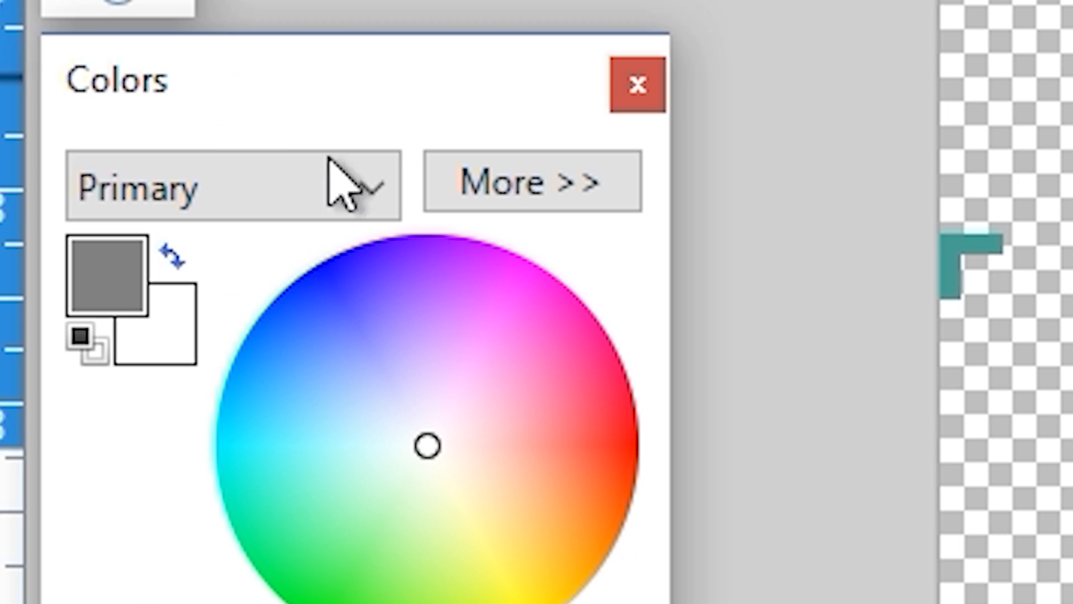
- Paint translucent dark shading over the selected blade with value 9 (161616) and opacity 20
{"action": "left_click", "coordinate": [528, 185]}
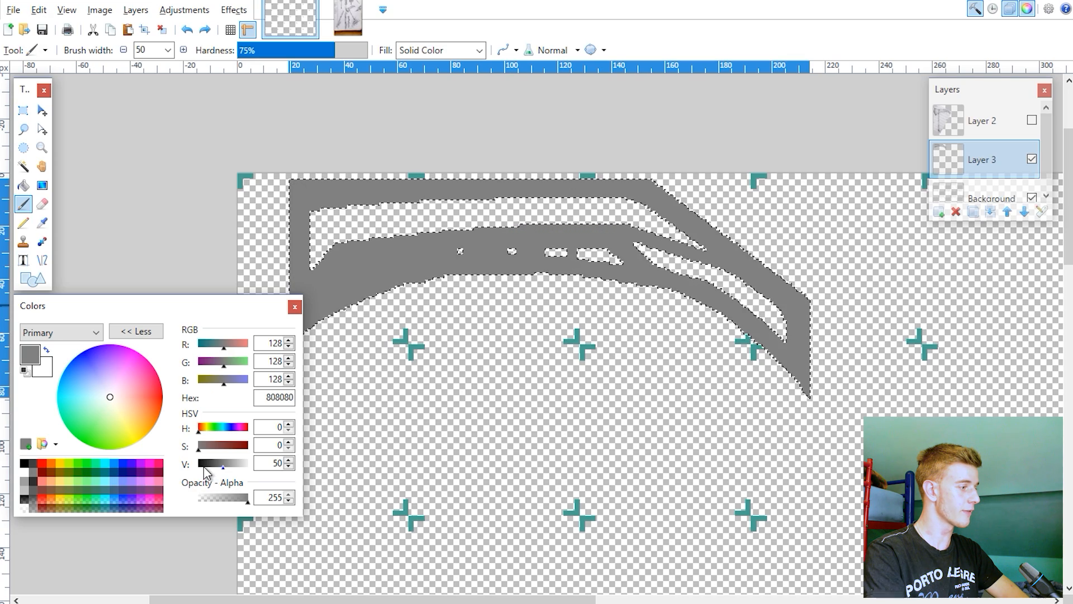
{"action": "left_click", "coordinate": [203, 465]}
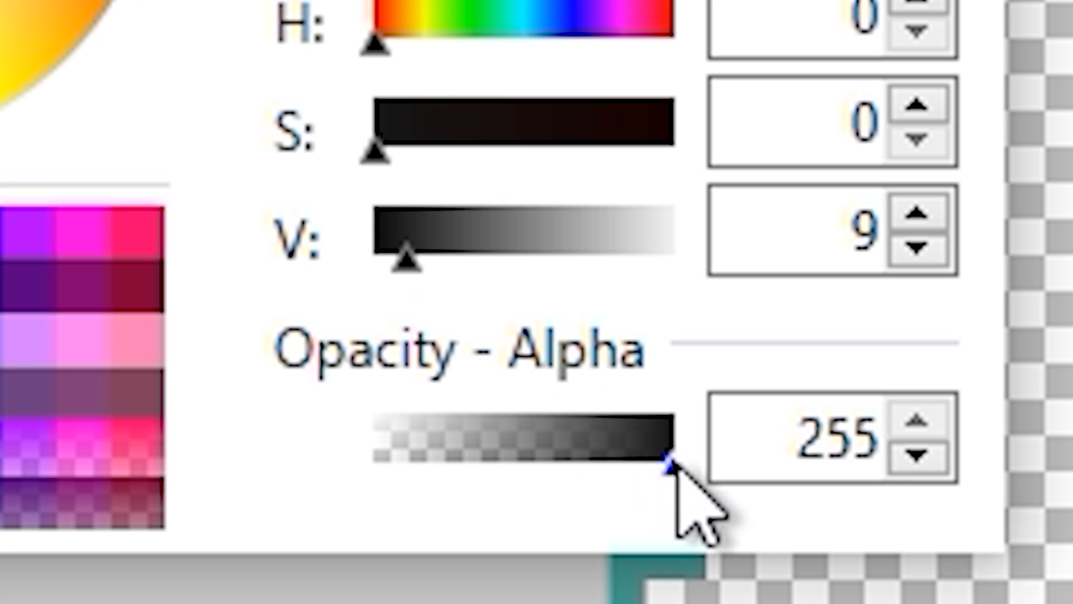
{"action": "left_click_drag", "start_coordinate": [248, 499], "coordinate": [202, 499]}
{"action": "left_click", "coordinate": [444, 260]}
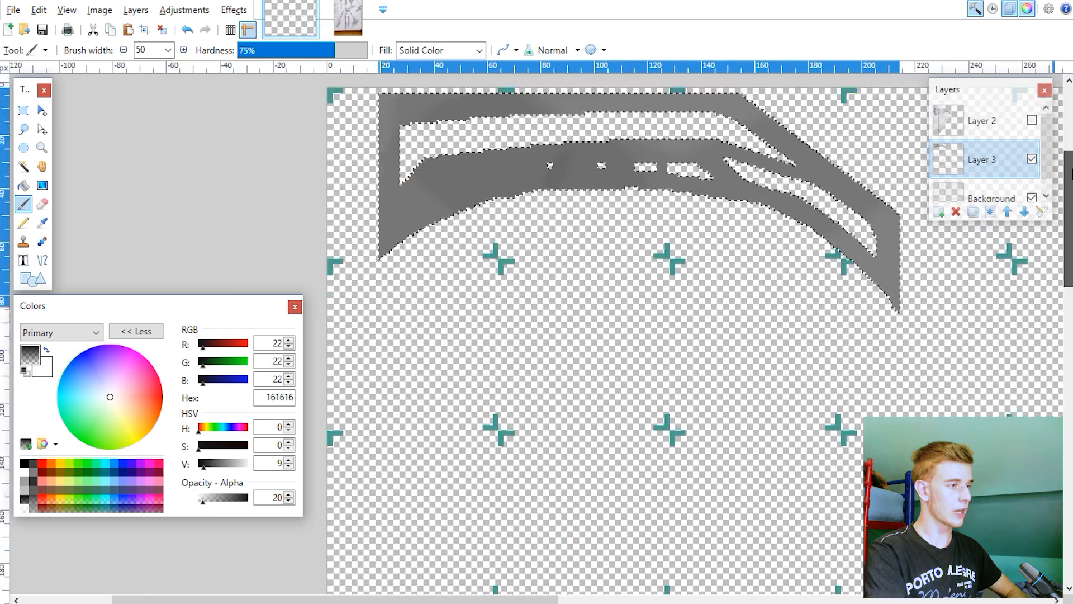
{"action": "left_click_drag", "start_coordinate": [1070, 173], "coordinate": [1070, 149]}
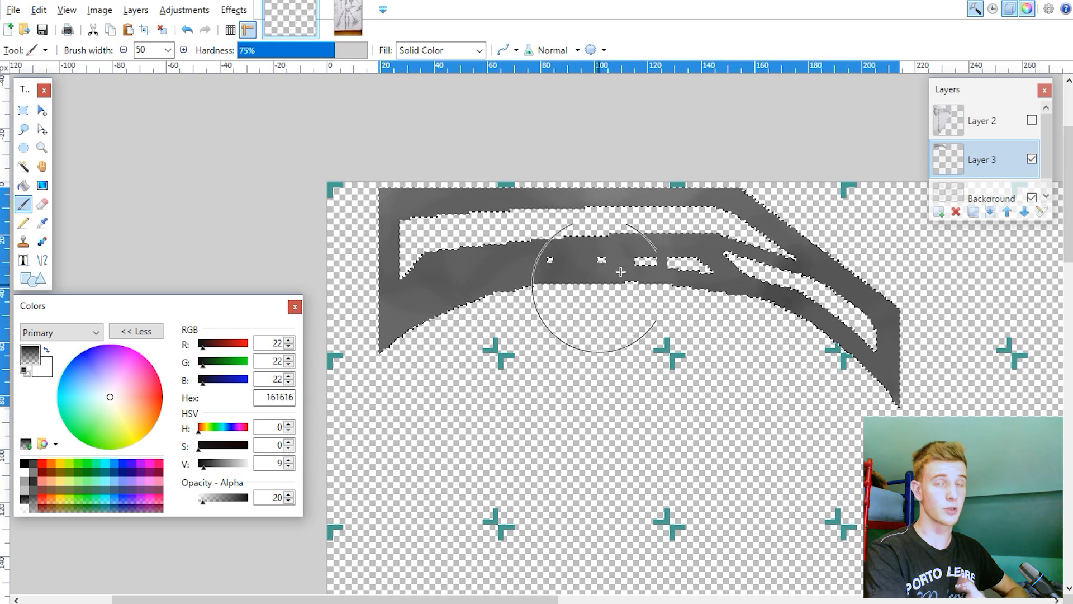
- Brush light patches over the selected blade with value 95 (F2F2F2), keeping opacity at 20
{"action": "left_click", "coordinate": [246, 464]}
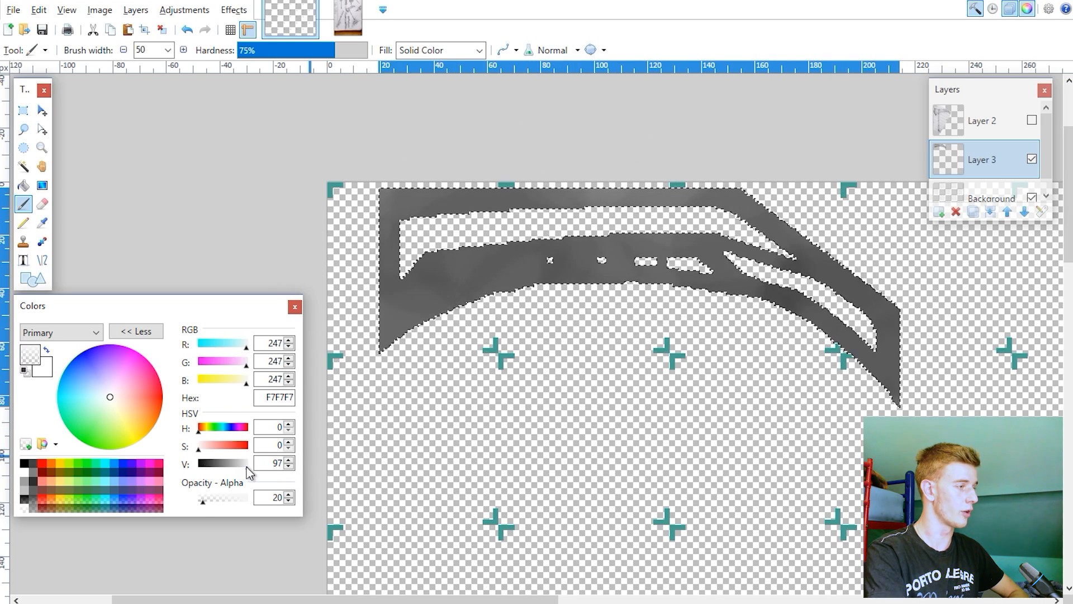
{"action": "left_click", "coordinate": [245, 464]}
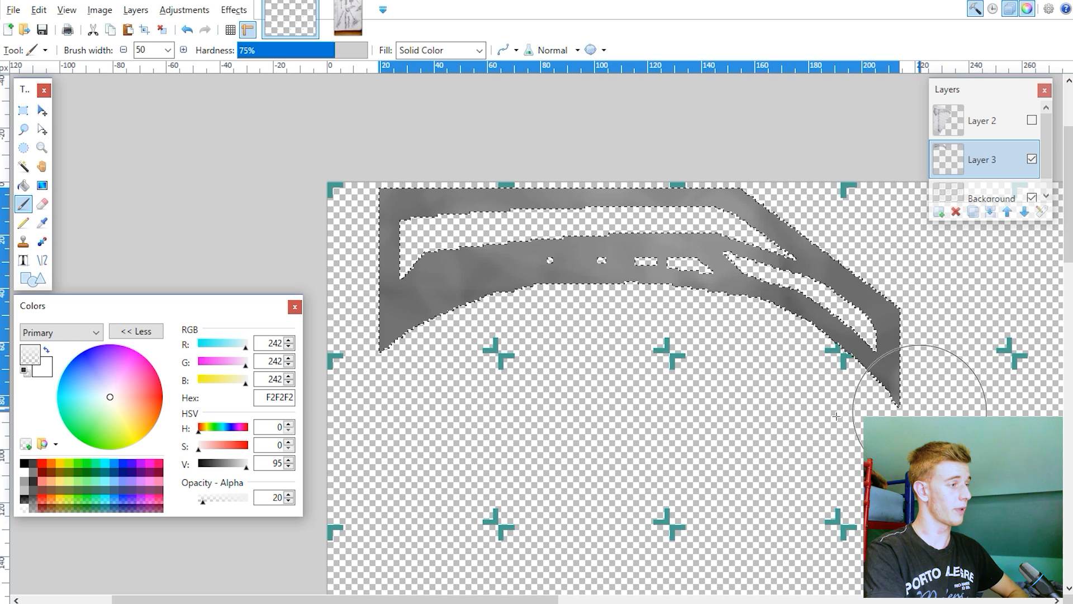
{"action": "left_click_drag", "start_coordinate": [370, 288], "coordinate": [378, 218]}
{"action": "left_click_drag", "start_coordinate": [728, 283], "coordinate": [939, 335]}
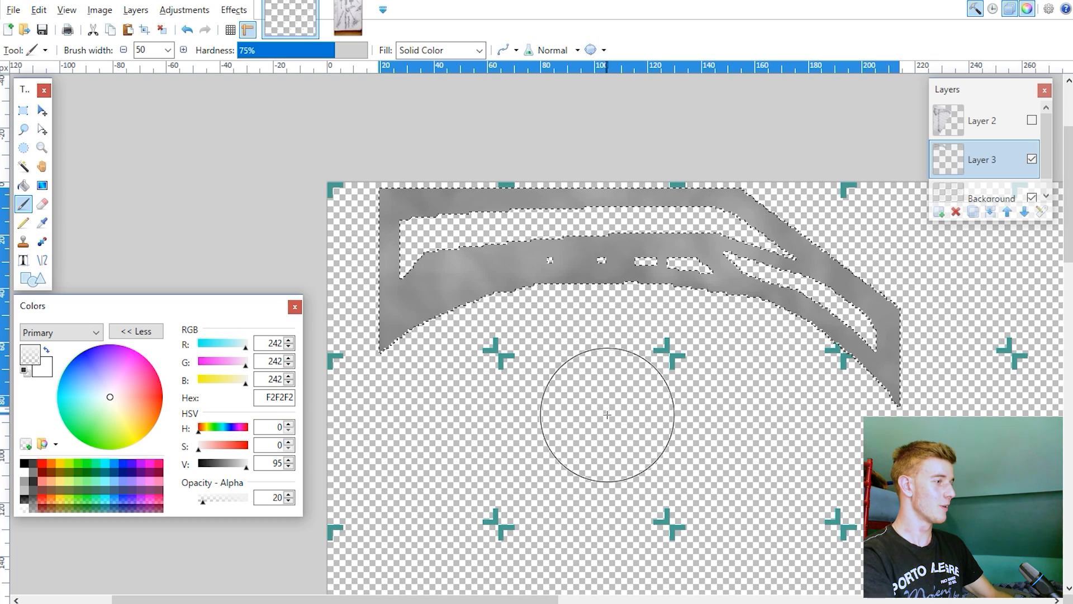
- Clear the blade selection, mark the whole blade area with one rectangular selection, and clear that too
{"action": "scroll", "coordinate": [607, 414], "scroll_direction": "down", "scroll_amount": 4, "text": "ctrl"}
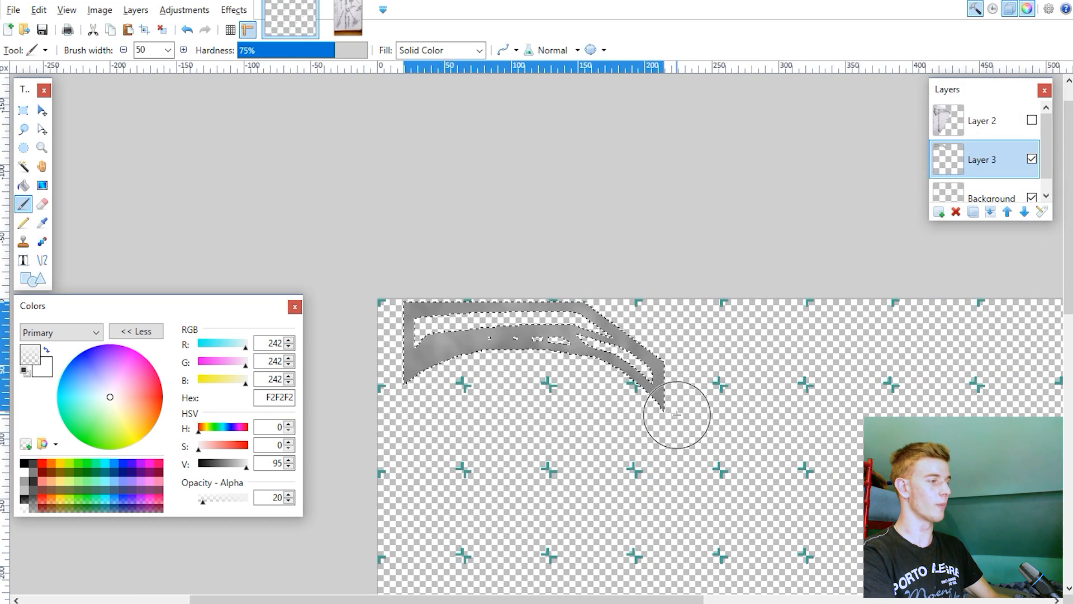
{"action": "key", "text": "s"}
{"action": "key", "text": "ctrl+d"}
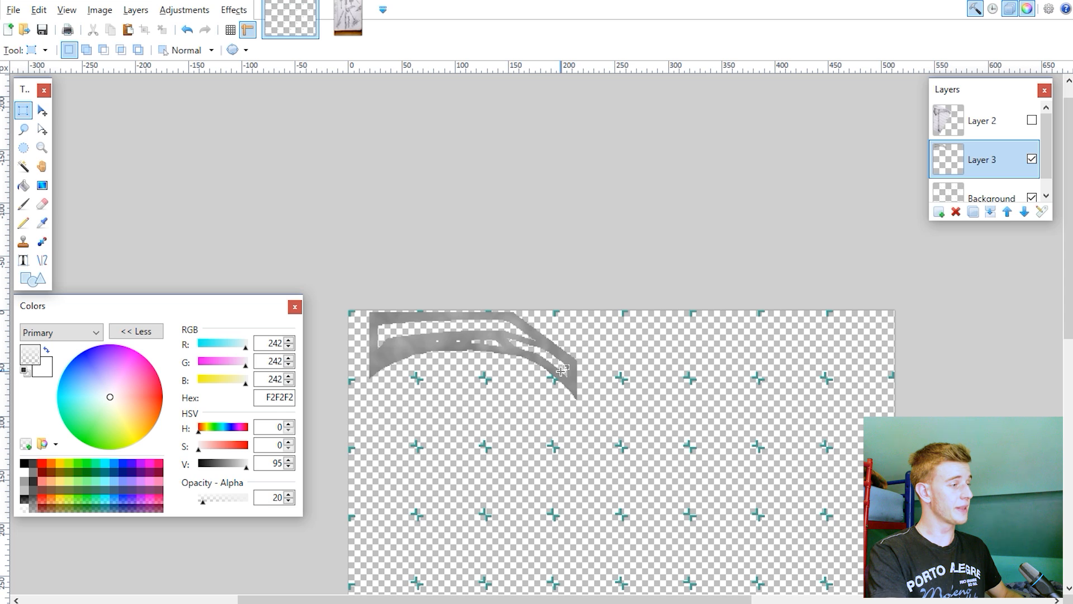
{"action": "mouse_move", "coordinate": [348, 317]}
{"action": "left_mouse_down"}
{"action": "mouse_move", "coordinate": [458, 347]}
{"action": "mouse_move", "coordinate": [603, 420]}
{"action": "left_mouse_up"}
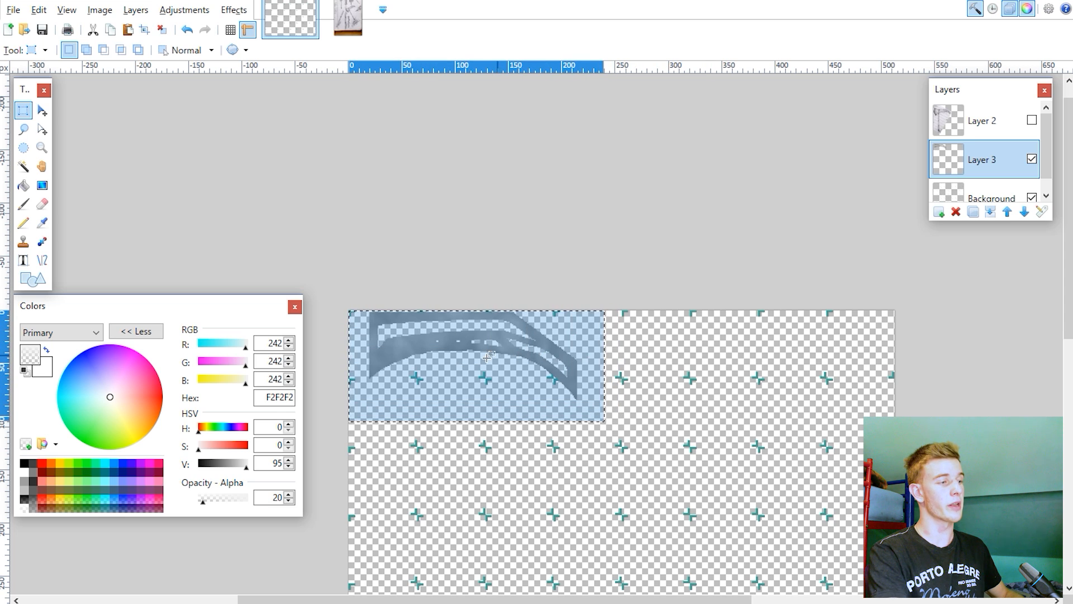
{"action": "left_click", "coordinate": [776, 336]}
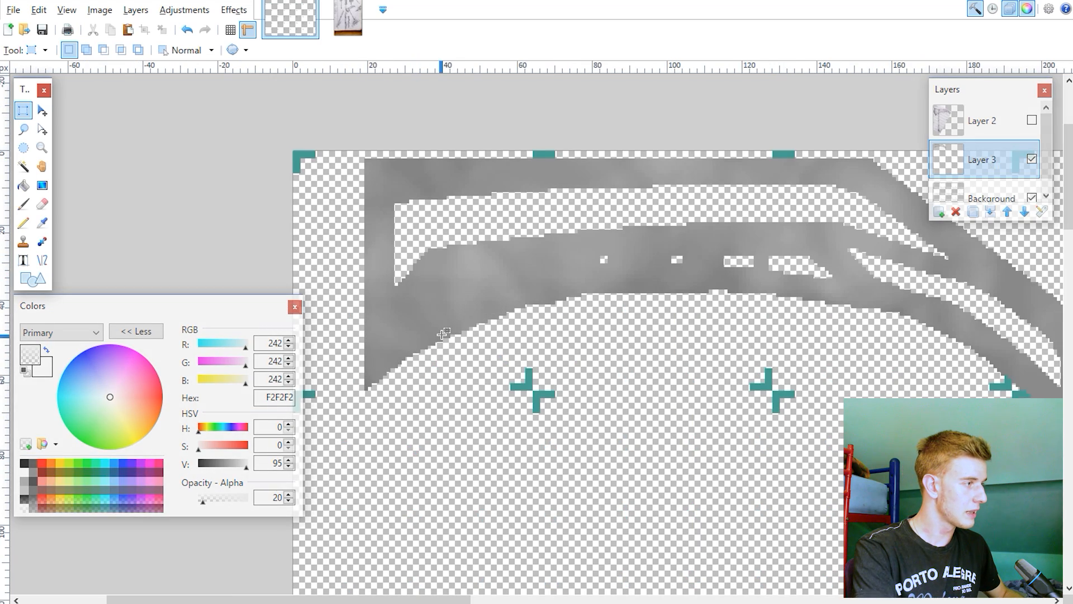
- Select the blade's first grid cell and add several overlapping rectangles over the second cell in additive selection mode
{"action": "scroll", "coordinate": [441, 333], "scroll_direction": "left", "scroll_amount": 1, "text": "shift"}
{"action": "left_click_drag", "start_coordinate": [384, 149], "coordinate": [583, 385]}
{"action": "left_click", "coordinate": [345, 325]}
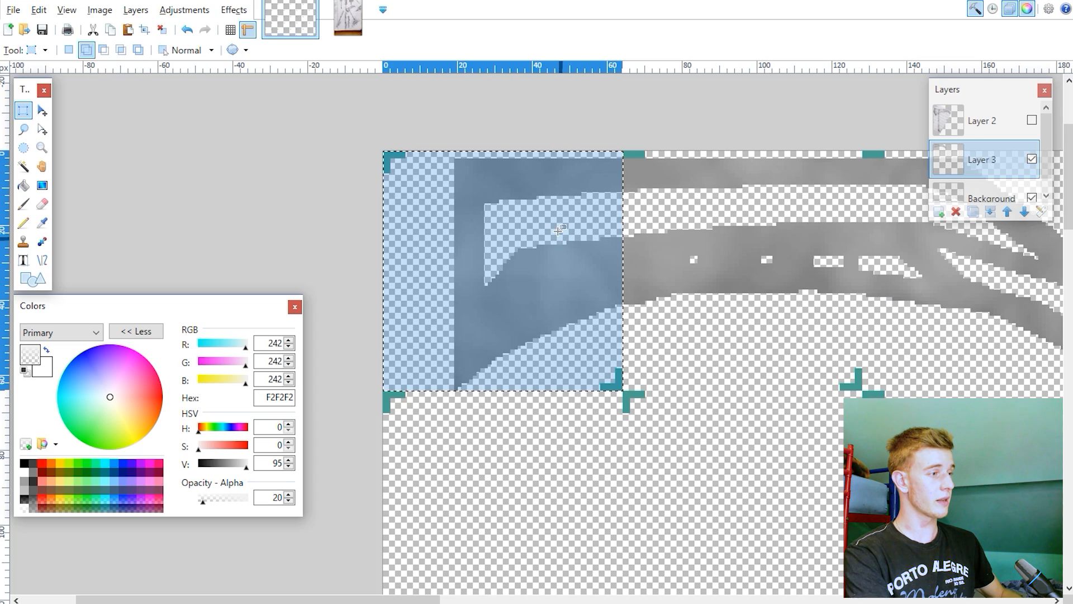
{"action": "left_click_drag", "start_coordinate": [563, 219], "coordinate": [738, 275]}
{"action": "left_click_drag", "start_coordinate": [851, 211], "coordinate": [705, 254]}
{"action": "left_click_drag", "start_coordinate": [758, 338], "coordinate": [699, 285]}
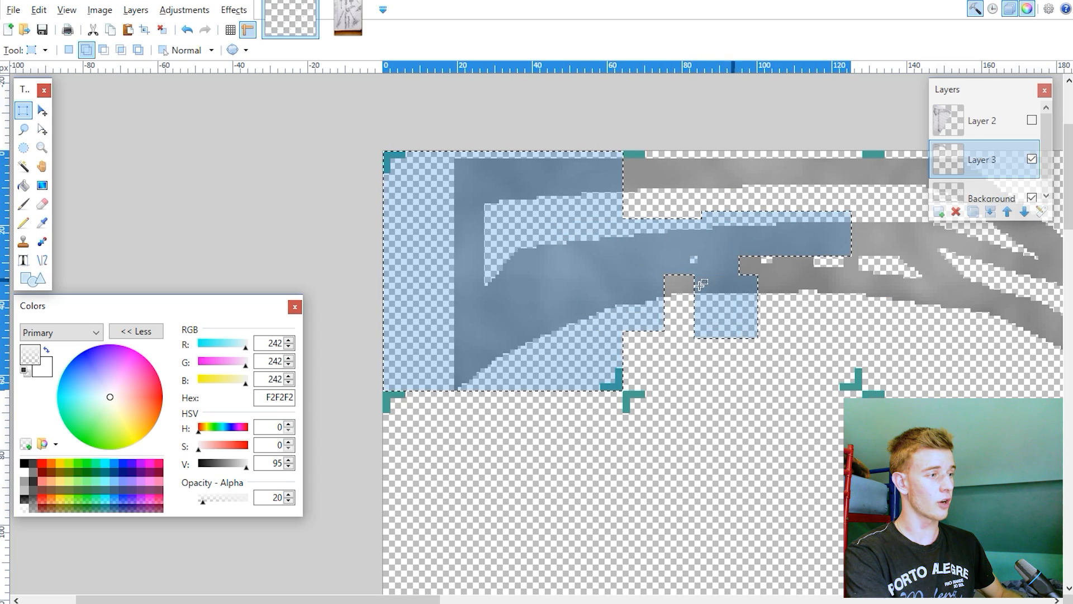
- Extend the selection over the second, third and fourth cells of the top row and the cell under the blade's tip
{"action": "scroll", "coordinate": [595, 328], "scroll_direction": "right", "scroll_amount": 3, "text": "shift"}
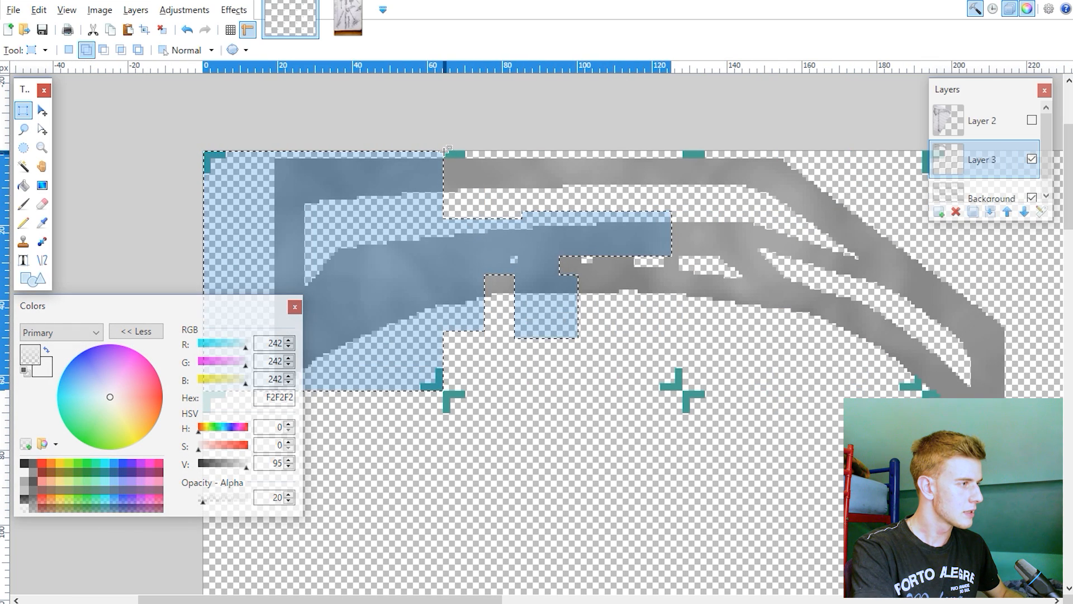
{"action": "left_click_drag", "start_coordinate": [444, 150], "coordinate": [683, 389]}
{"action": "scroll", "coordinate": [416, 149], "scroll_direction": "right", "scroll_amount": 4, "text": "shift"}
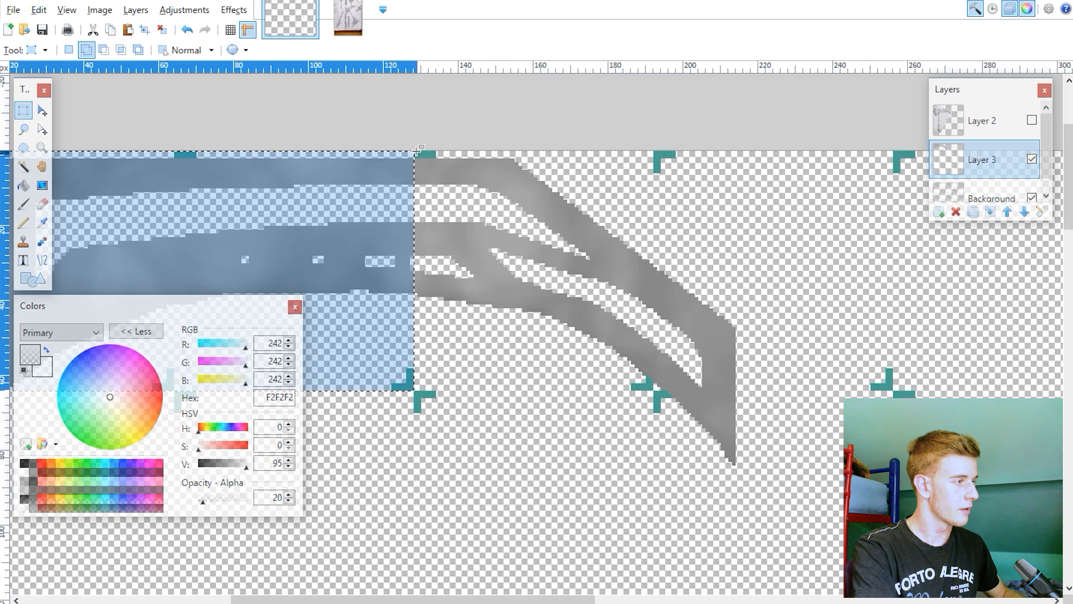
{"action": "left_click_drag", "start_coordinate": [416, 150], "coordinate": [654, 389]}
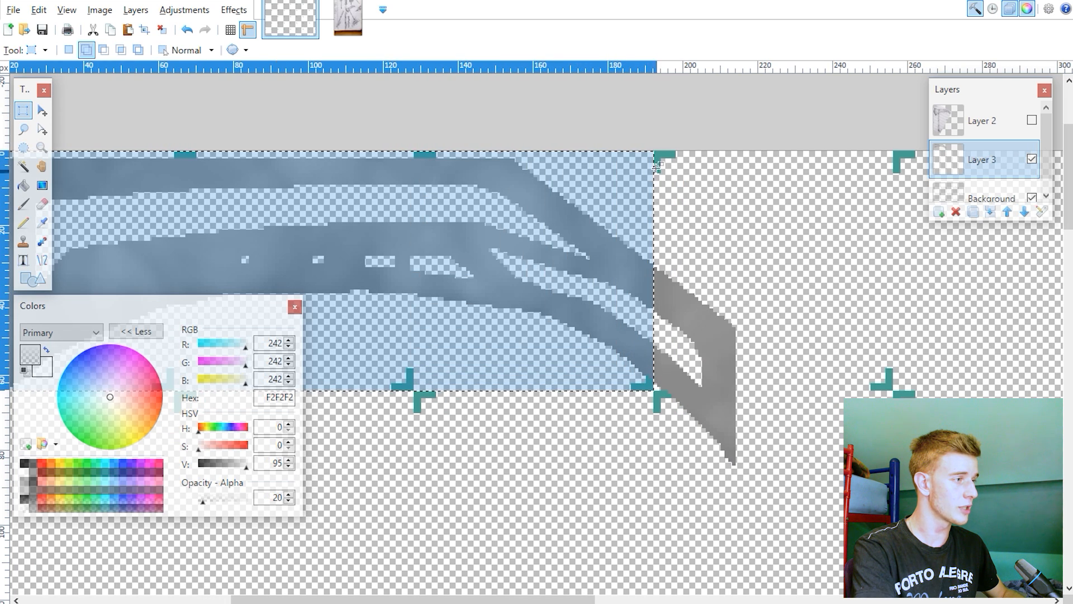
{"action": "left_click_drag", "start_coordinate": [653, 151], "coordinate": [831, 428]}
- Copy the selected cells, paste the blade into the next four cells of the top row aligned to the grid, and deselect
{"action": "scroll", "coordinate": [773, 335], "scroll_direction": "down", "scroll_amount": 4, "text": "ctrl"}
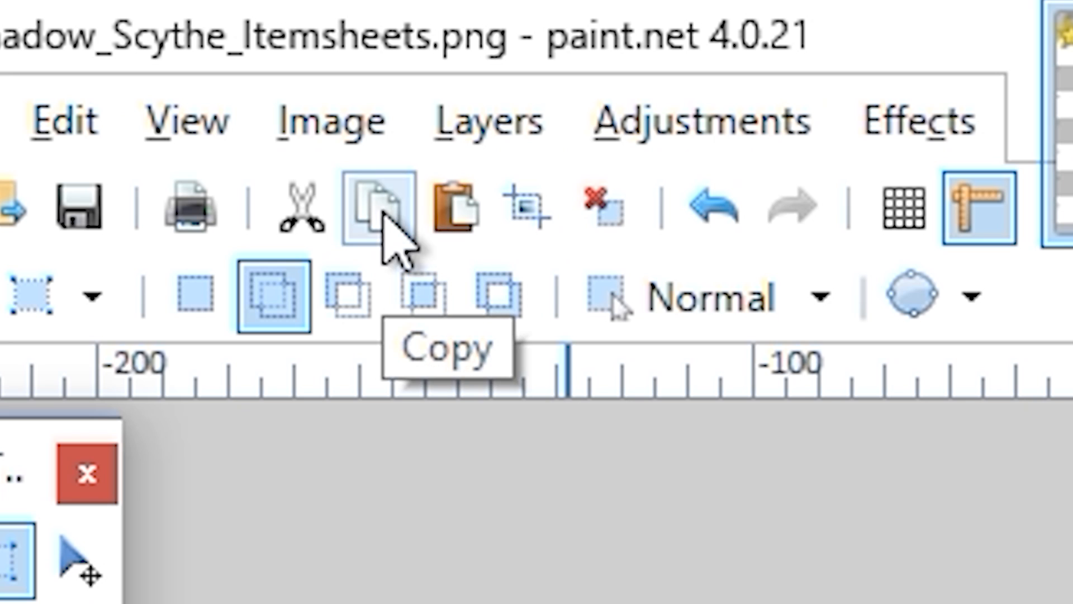
{"action": "scroll", "coordinate": [178, 160], "scroll_direction": "down", "scroll_amount": 1, "text": "ctrl"}
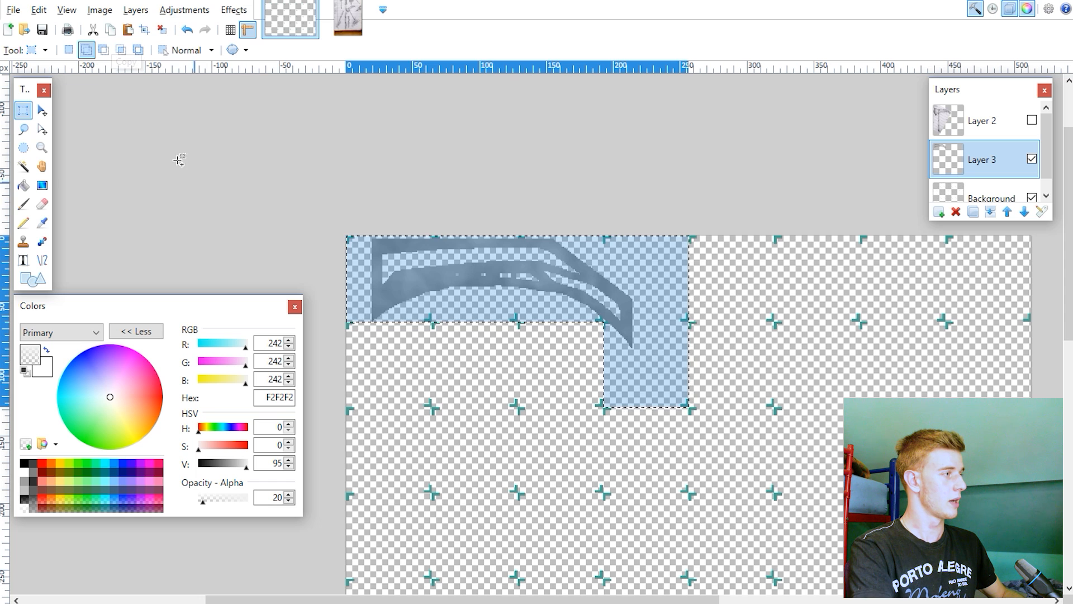
{"action": "left_click", "coordinate": [129, 30]}
{"action": "left_click_drag", "start_coordinate": [419, 267], "coordinate": [748, 266]}
{"action": "scroll", "coordinate": [749, 266], "scroll_direction": "up", "scroll_amount": 2, "text": "ctrl"}
{"action": "left_click_drag", "start_coordinate": [529, 294], "coordinate": [535, 291]}
{"action": "scroll", "coordinate": [461, 263], "scroll_direction": "up", "scroll_amount": 5, "text": "ctrl"}
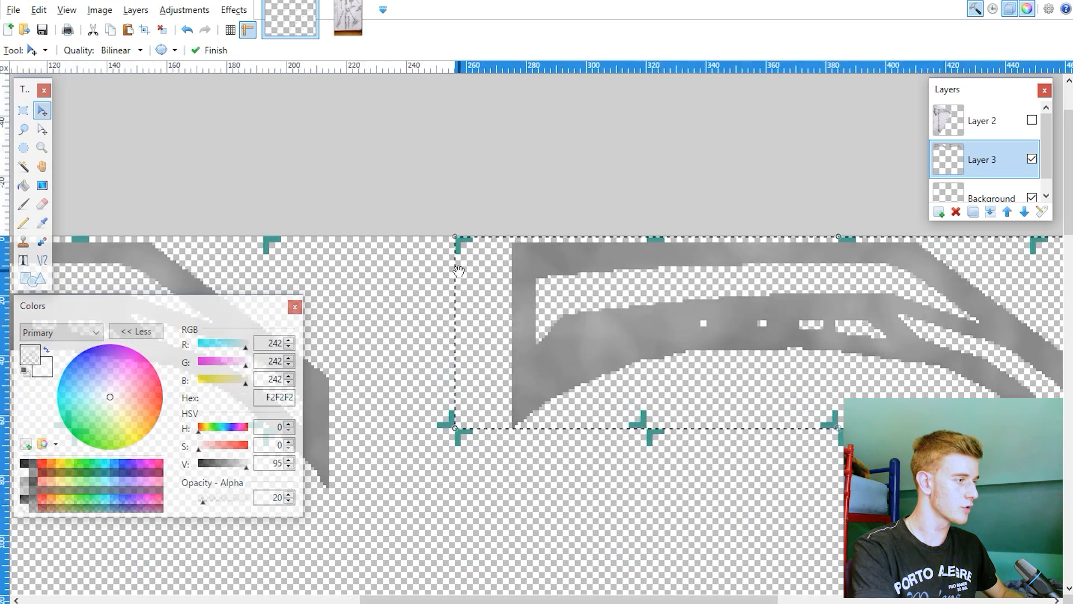
{"action": "scroll", "coordinate": [518, 268], "scroll_direction": "down", "scroll_amount": 6, "text": "ctrl"}
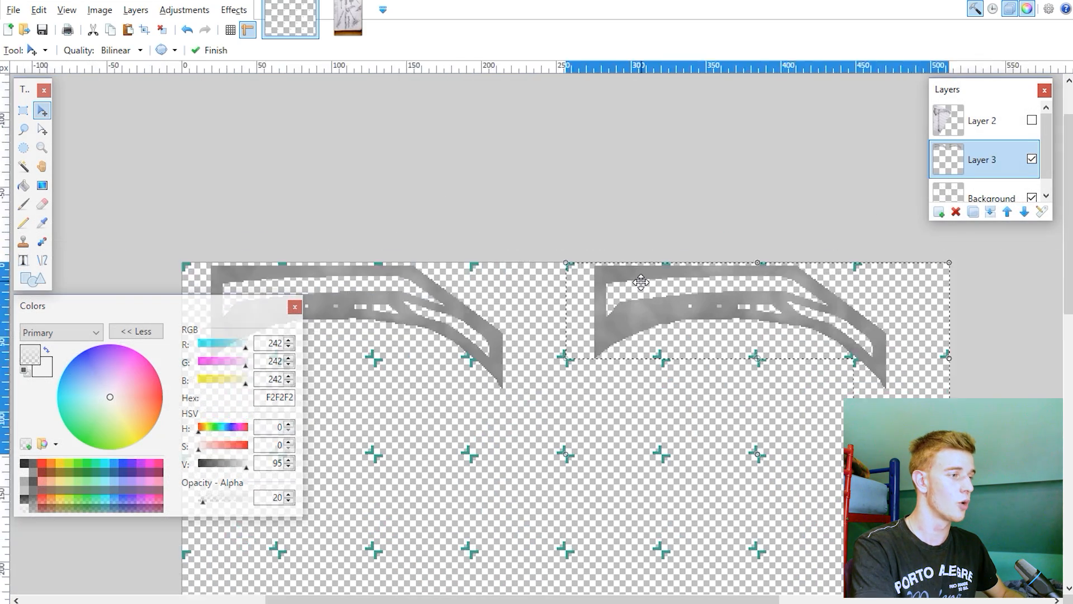
{"action": "key", "text": "s"}
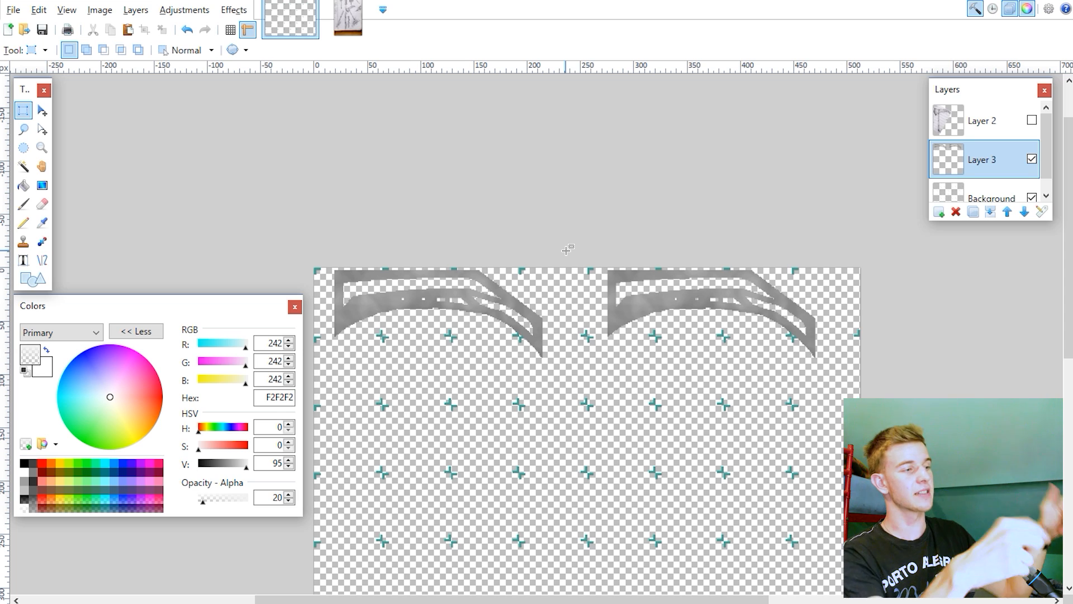
- Set the primary colour to black and select the left edge of the copied blade, inset one pixel from its outline
{"action": "scroll", "coordinate": [584, 302], "scroll_direction": "up", "scroll_amount": 3, "text": "ctrl"}
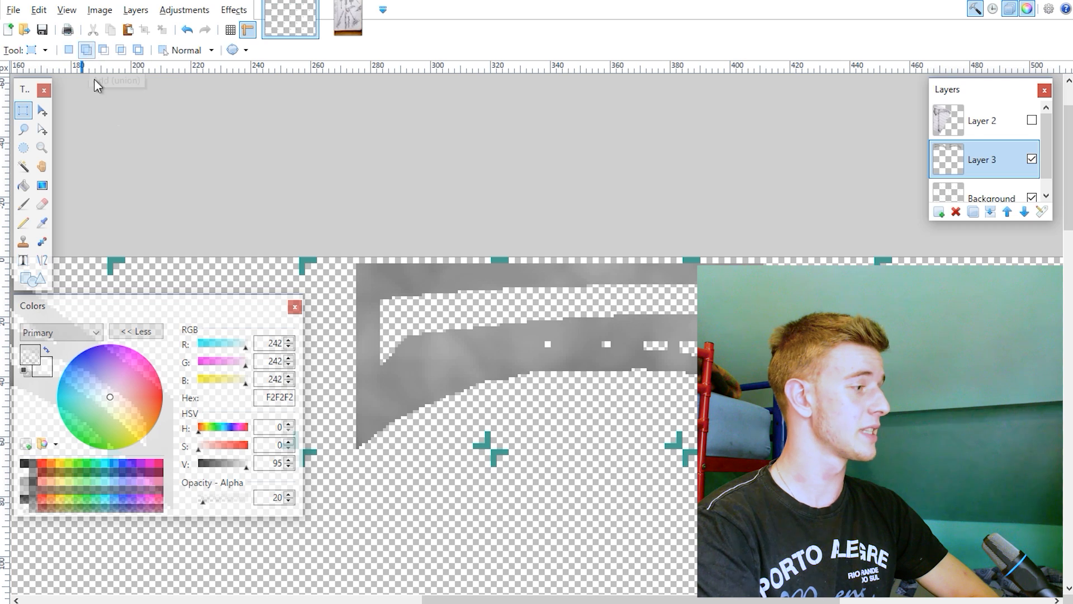
{"action": "left_click", "coordinate": [23, 463]}
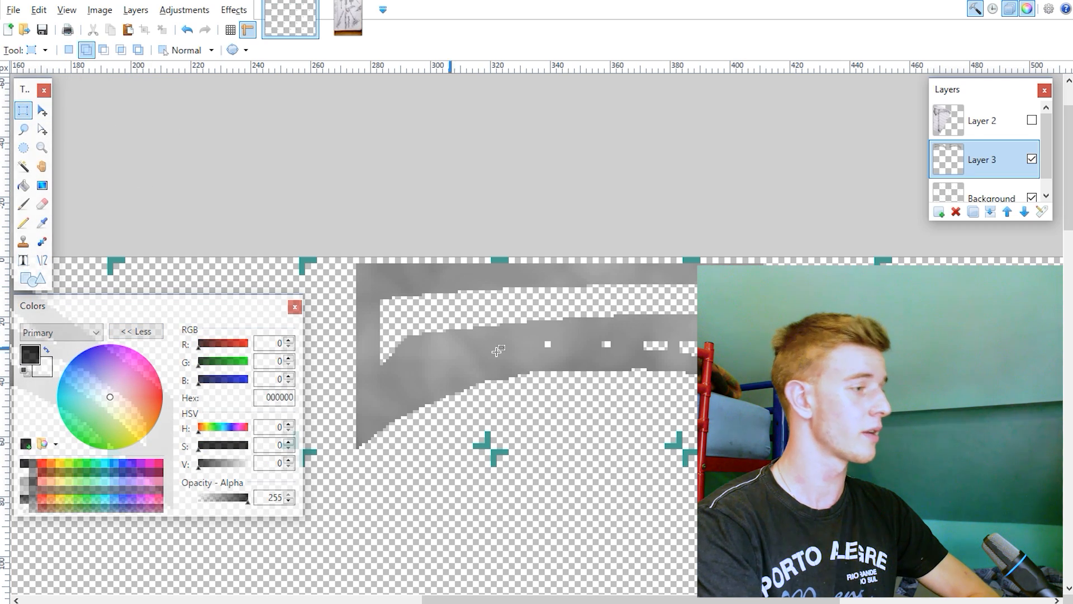
{"action": "scroll", "coordinate": [366, 384], "scroll_direction": "up", "scroll_amount": 4, "text": "ctrl"}
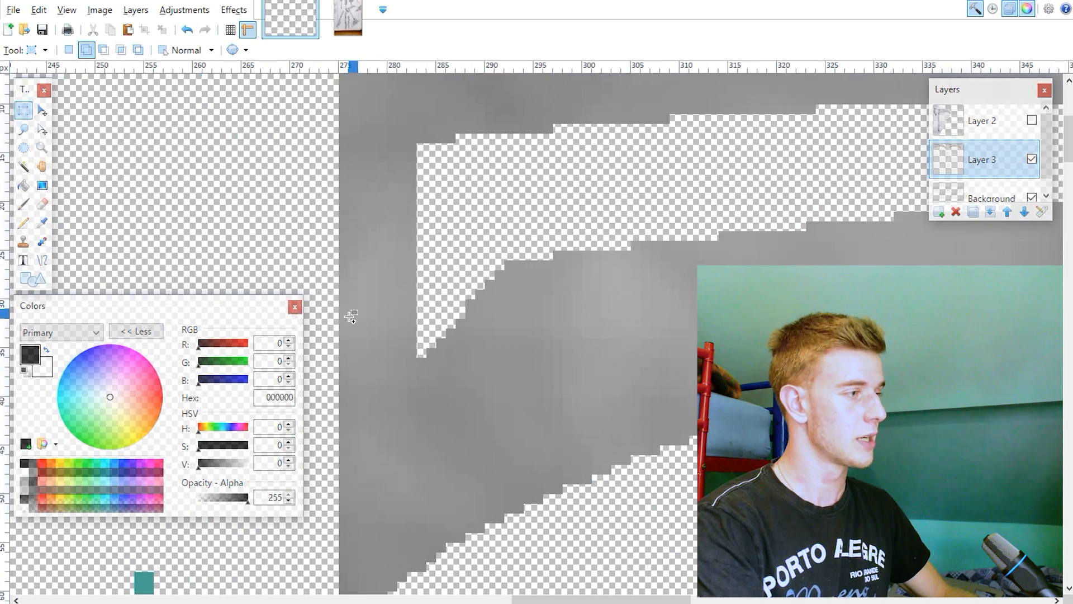
{"action": "scroll", "coordinate": [350, 316], "scroll_direction": "up", "scroll_amount": 3}
{"action": "left_click_drag", "start_coordinate": [349, 306], "coordinate": [407, 559]}
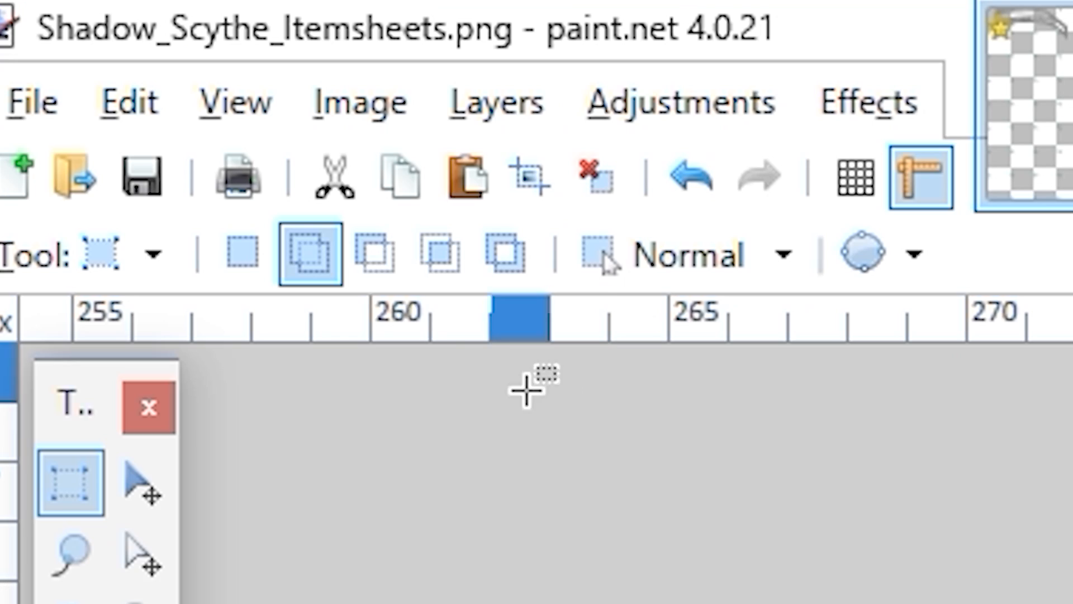
- Cut the upper-left corner off the selection in Subtract mode to keep the blade's outer corner unselected
{"action": "scroll", "coordinate": [350, 239], "scroll_direction": "up", "scroll_amount": 1, "text": "ctrl"}
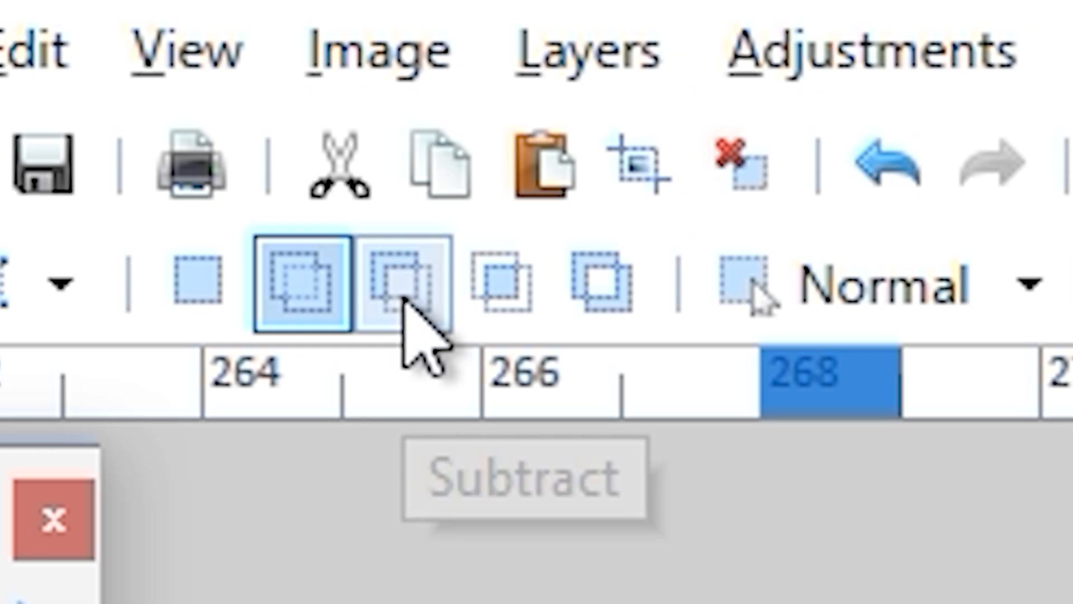
{"action": "left_click", "coordinate": [103, 49]}
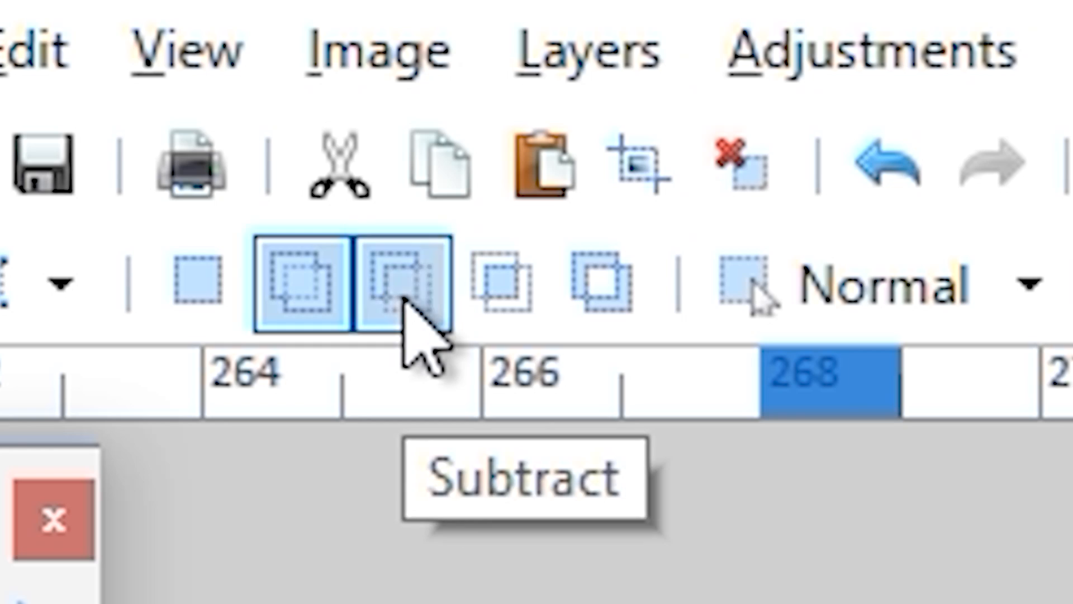
{"action": "left_click_drag", "start_coordinate": [263, 185], "coordinate": [360, 244]}
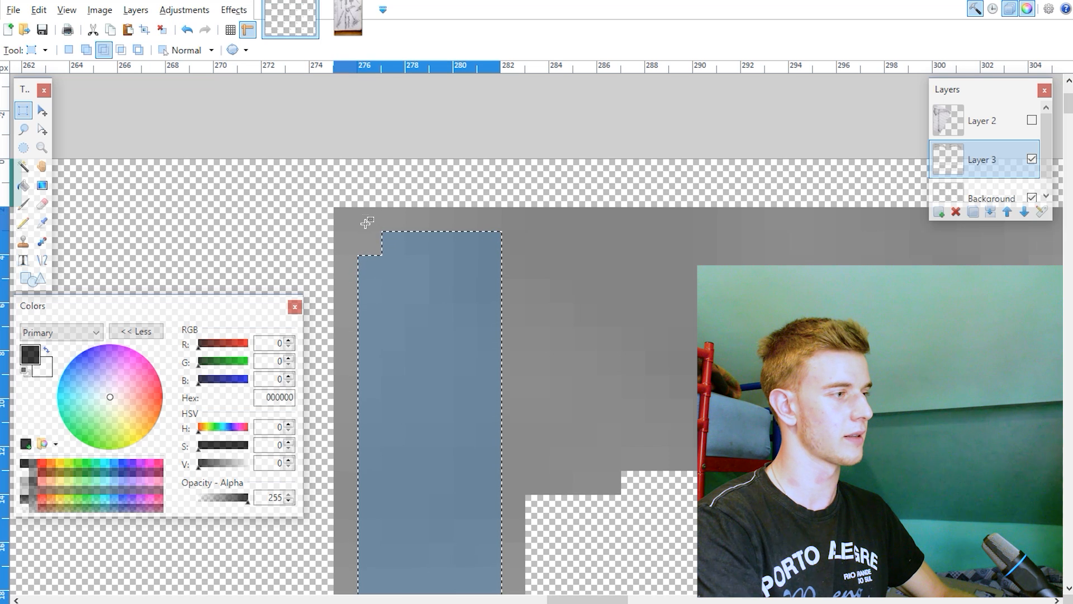
{"action": "left_click_drag", "start_coordinate": [381, 304], "coordinate": [478, 447]}
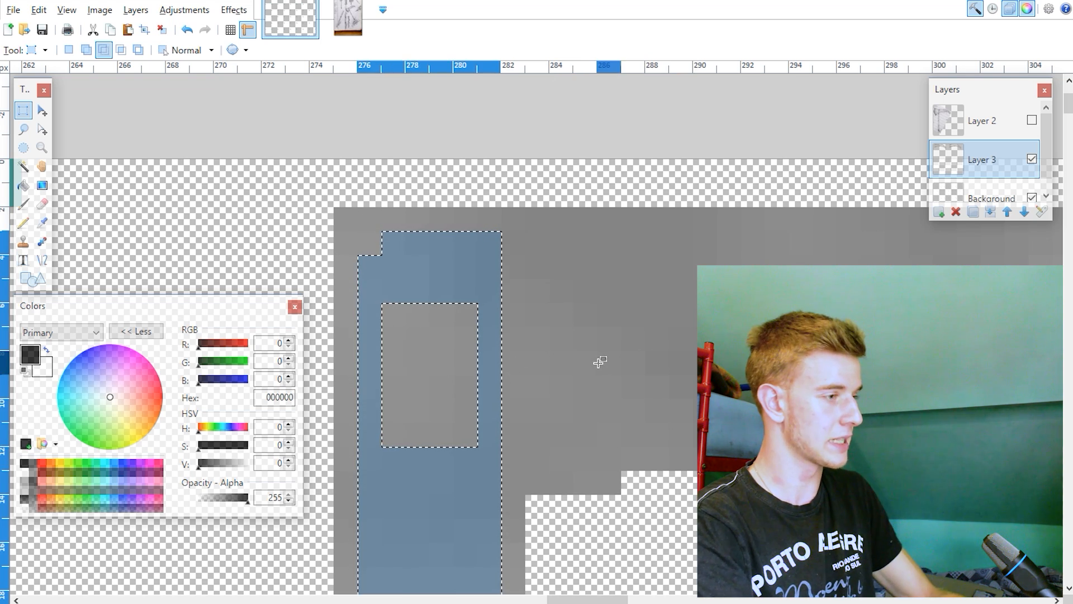
{"action": "key", "text": "ctrl+z"}
{"action": "left_click_drag", "start_coordinate": [631, 327], "coordinate": [427, 414]}
{"action": "key", "text": "ctrl+z"}
{"action": "left_click_drag", "start_coordinate": [333, 256], "coordinate": [478, 446]}
{"action": "key", "text": "ctrl+z"}
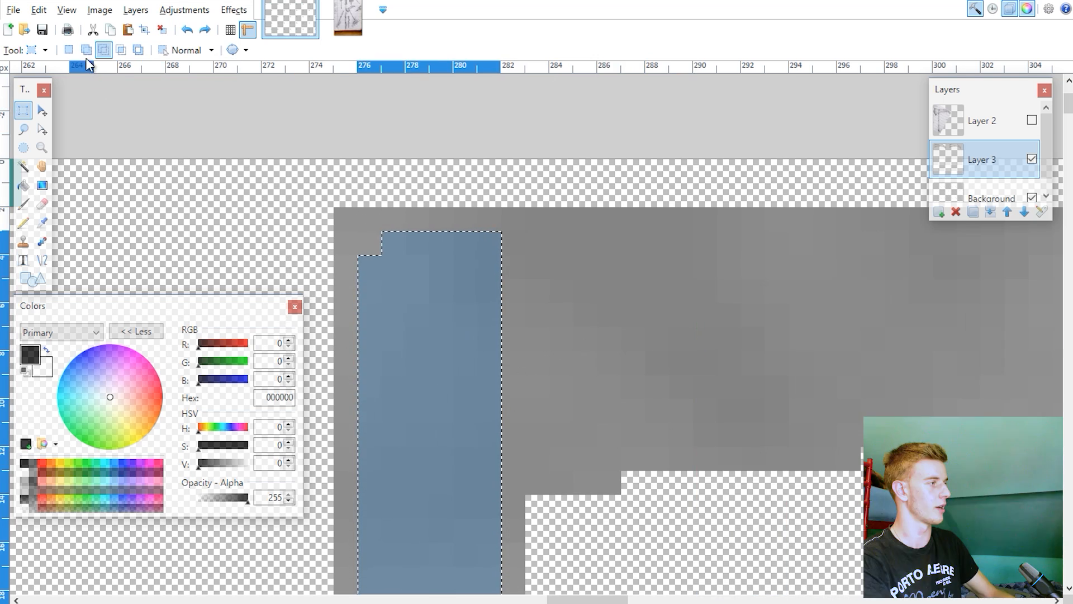
- Add rectangles to the selection in additive mode over the start of the copied blade's upper bar, inside its one-pixel outline
{"action": "left_click_drag", "start_coordinate": [497, 239], "coordinate": [975, 347]}
{"action": "scroll", "coordinate": [481, 216], "scroll_direction": "down", "scroll_amount": 3}
{"action": "scroll", "coordinate": [539, 283], "scroll_direction": "down", "scroll_amount": 2, "text": "ctrl"}
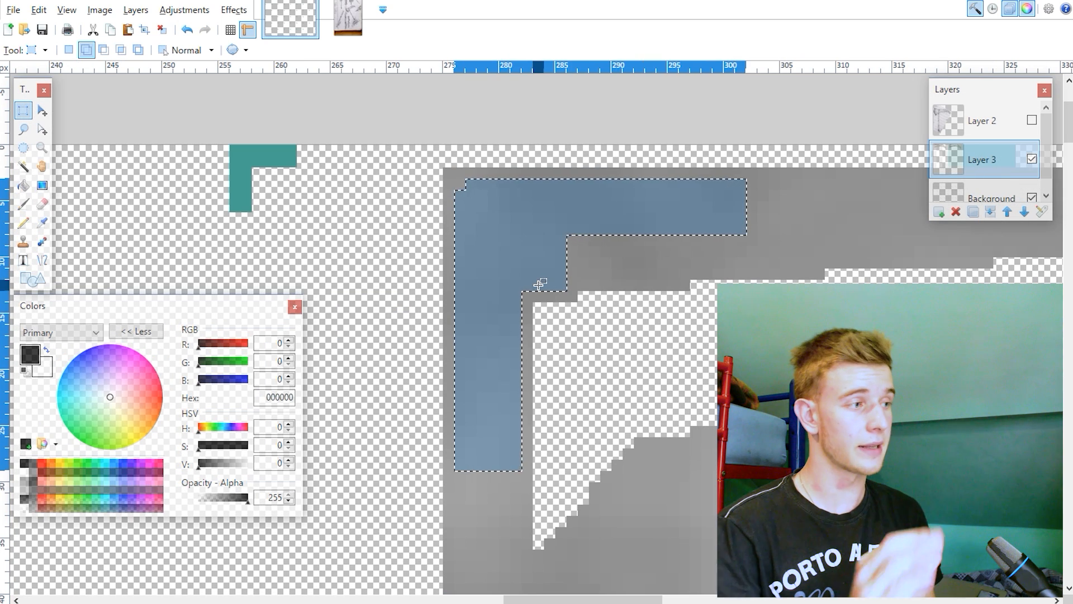
{"action": "left_click_drag", "start_coordinate": [544, 224], "coordinate": [676, 271]}
{"action": "scroll", "coordinate": [648, 268], "scroll_direction": "down", "scroll_amount": 1, "text": "ctrl"}
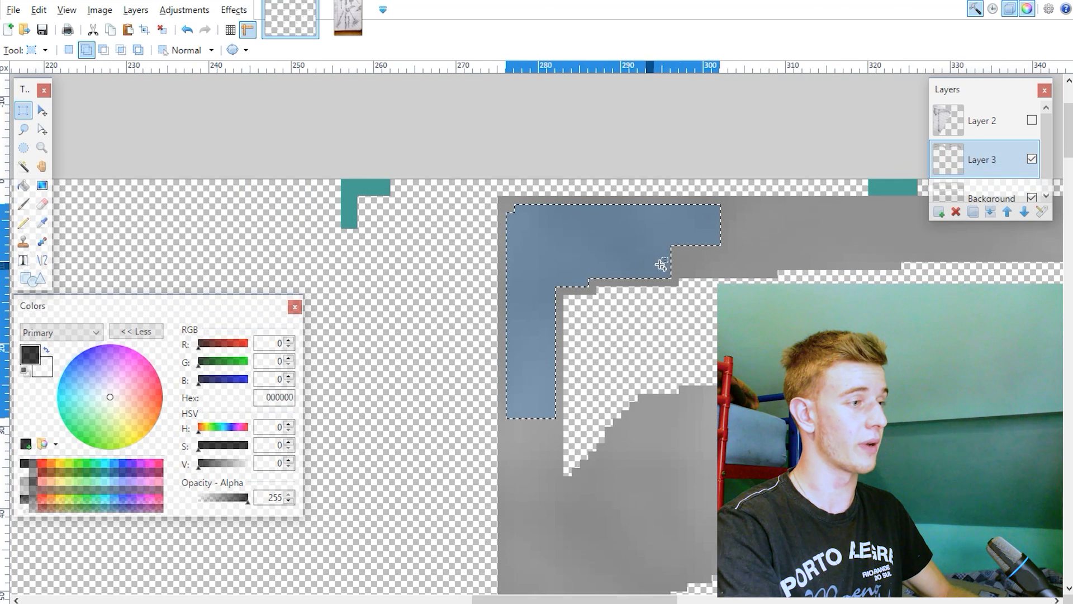
- Extend the selection along the blade's straight upper bar, following its stepped lower edge one pixel inside the outline
{"action": "scroll", "coordinate": [661, 263], "scroll_direction": "up", "scroll_amount": 2, "text": "ctrl"}
{"action": "scroll", "coordinate": [578, 237], "scroll_direction": "down", "scroll_amount": 2, "text": "shift"}
{"action": "left_click_drag", "start_coordinate": [434, 237], "coordinate": [624, 283]}
{"action": "left_click_drag", "start_coordinate": [537, 174], "coordinate": [839, 273]}
{"action": "scroll", "coordinate": [625, 249], "scroll_direction": "right", "scroll_amount": 4, "text": "shift"}
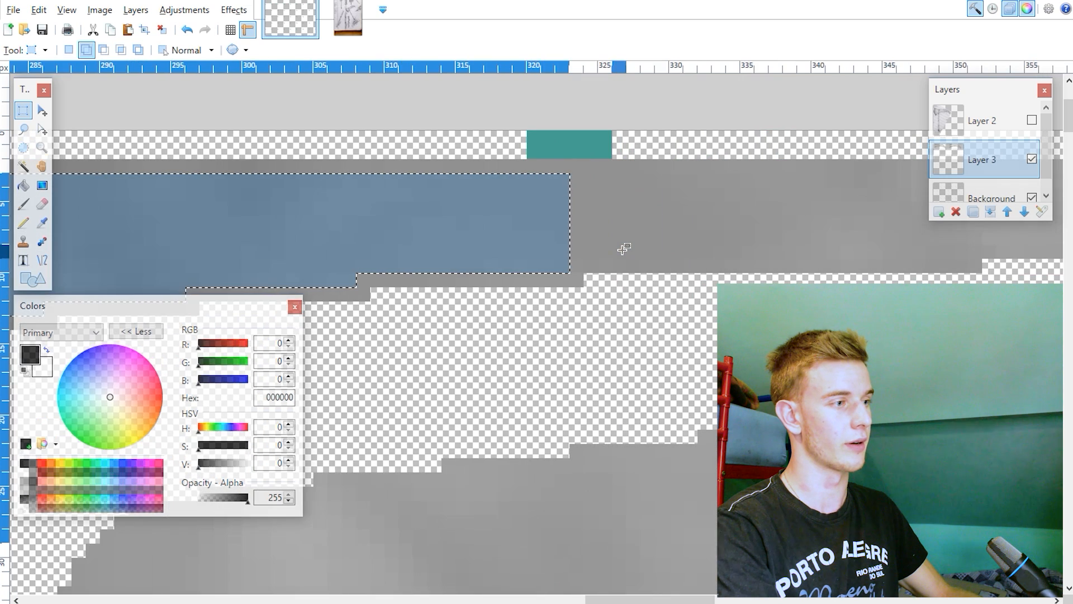
{"action": "left_click_drag", "start_coordinate": [198, 175], "coordinate": [607, 257]}
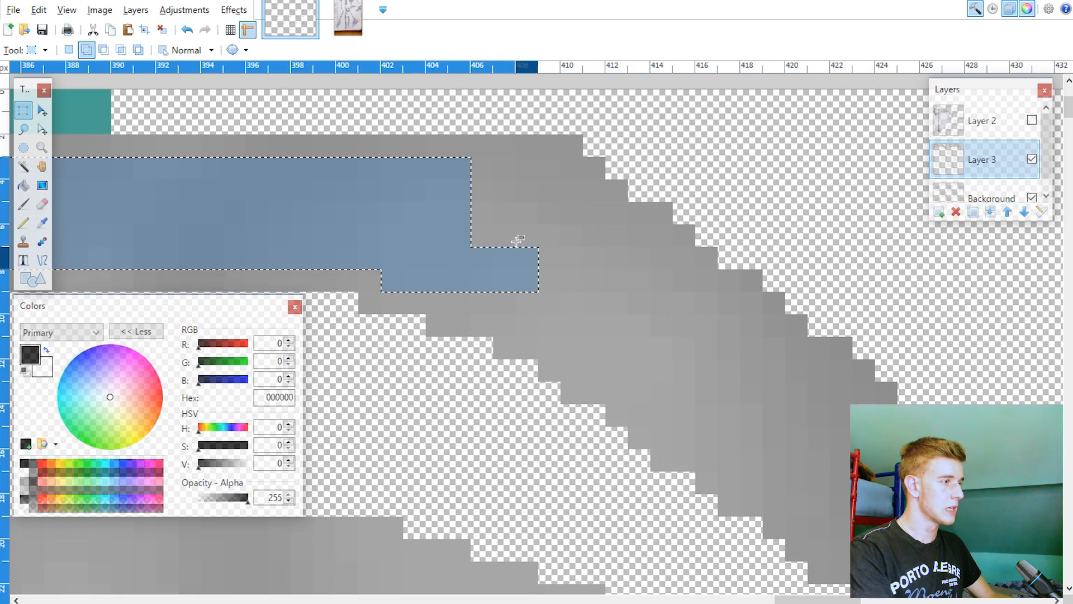
- Add stepped rectangles to the selection around the bend where the upper bar starts to slope down
{"action": "left_click_drag", "start_coordinate": [456, 162], "coordinate": [573, 301]}
{"action": "left_click_drag", "start_coordinate": [461, 302], "coordinate": [545, 303]}
{"action": "left_click_drag", "start_coordinate": [527, 325], "coordinate": [593, 327]}
{"action": "scroll", "coordinate": [584, 215], "scroll_direction": "right", "scroll_amount": 1, "text": "shift"}
{"action": "left_click_drag", "start_coordinate": [503, 224], "coordinate": [594, 392]}
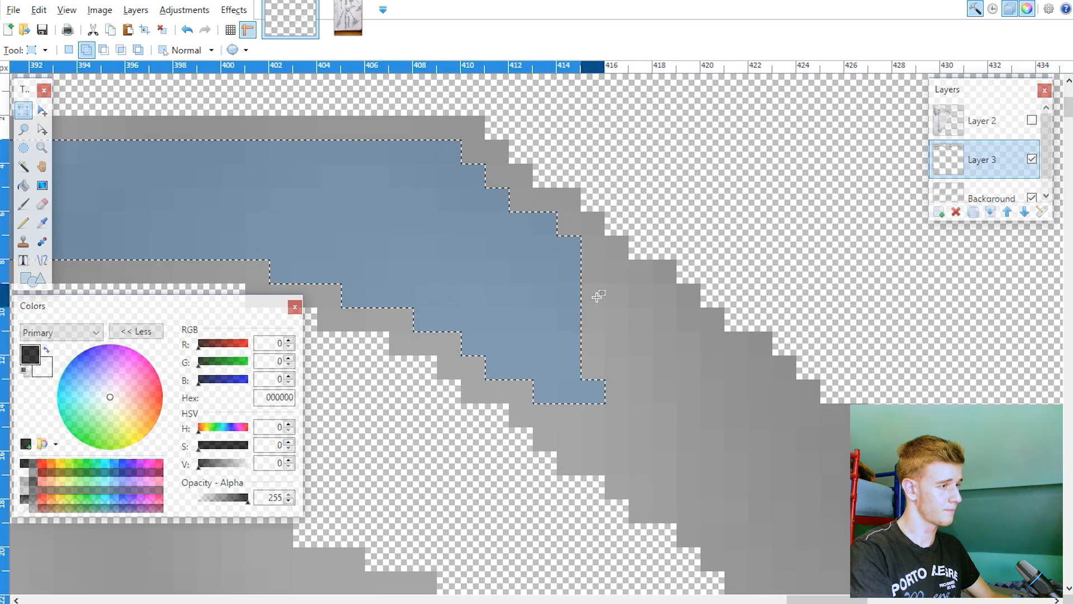
- Extend the selection down the first part of the blade's sloping bar, keeping the one-pixel border unselected
{"action": "left_click_drag", "start_coordinate": [594, 269], "coordinate": [642, 464]}
{"action": "scroll", "coordinate": [614, 363], "scroll_direction": "right", "scroll_amount": 3, "text": "shift"}
{"action": "scroll", "coordinate": [614, 363], "scroll_direction": "down", "scroll_amount": 1}
{"action": "left_click_drag", "start_coordinate": [403, 234], "coordinate": [560, 412]}
{"action": "scroll", "coordinate": [561, 412], "scroll_direction": "down", "scroll_amount": 1}
{"action": "mouse_move", "coordinate": [609, 305]}
{"action": "left_mouse_down"}
{"action": "mouse_move", "coordinate": [610, 371]}
{"action": "mouse_move", "coordinate": [695, 488]}
{"action": "left_mouse_up"}
{"action": "scroll", "coordinate": [542, 335], "scroll_direction": "down", "scroll_amount": 5, "text": "ctrl"}
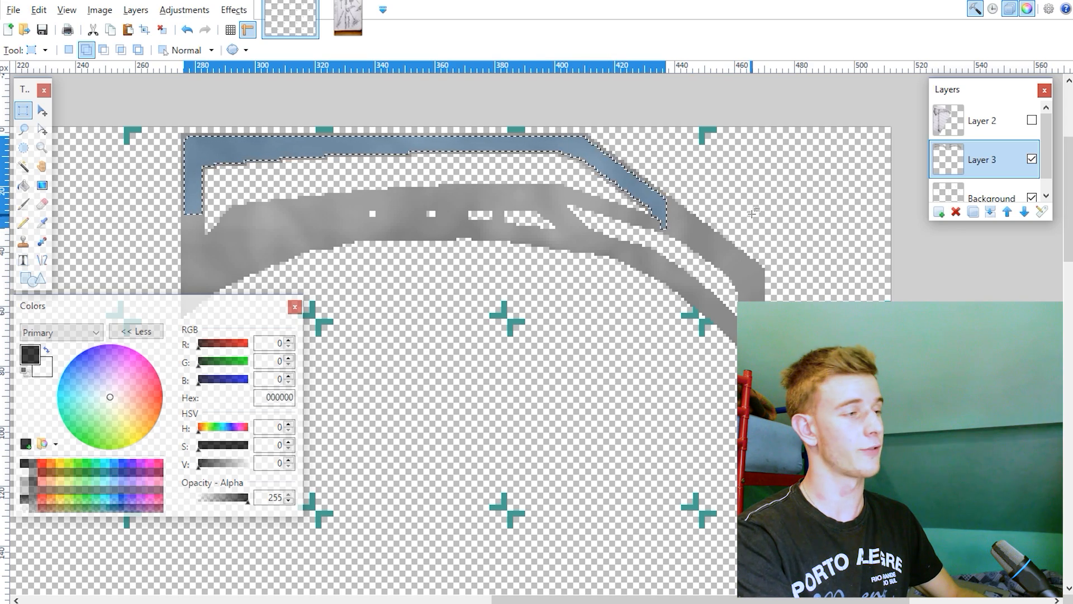
- Continue adding rectangles to the selection down the sloping outer bar towards the blade's tip, leaving the edge pixels out
{"action": "scroll", "coordinate": [662, 223], "scroll_direction": "up", "scroll_amount": 5, "text": "ctrl"}
{"action": "left_click_drag", "start_coordinate": [391, 390], "coordinate": [568, 383]}
{"action": "scroll", "coordinate": [575, 383], "scroll_direction": "down", "scroll_amount": 2}
{"action": "scroll", "coordinate": [575, 383], "scroll_direction": "down", "scroll_amount": 1, "text": "shift"}
{"action": "left_click_drag", "start_coordinate": [484, 358], "coordinate": [670, 458]}
{"action": "scroll", "coordinate": [508, 280], "scroll_direction": "down", "scroll_amount": 2}
{"action": "scroll", "coordinate": [508, 280], "scroll_direction": "down", "scroll_amount": 2, "text": "shift"}
{"action": "left_click_drag", "start_coordinate": [428, 346], "coordinate": [520, 377]}
{"action": "scroll", "coordinate": [531, 378], "scroll_direction": "up", "scroll_amount": 2, "text": "shift"}
{"action": "left_click_drag", "start_coordinate": [591, 438], "coordinate": [718, 447]}
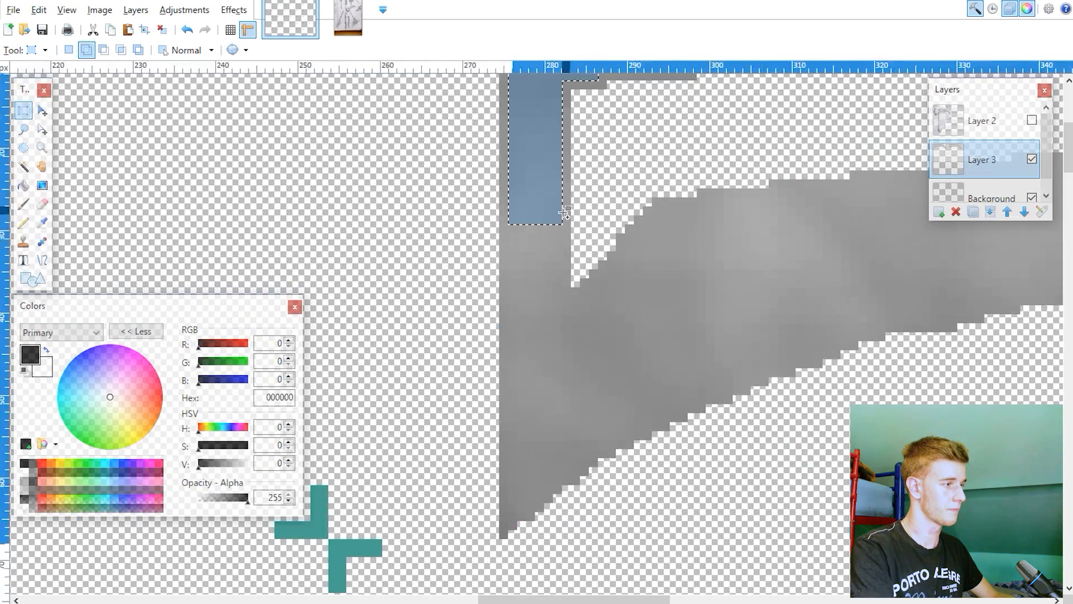
- Extend the selection into the blade's lower arc and around the first small square hole, leaving one pixel around the hole
{"action": "left_click_drag", "start_coordinate": [475, 251], "coordinate": [481, 313]}
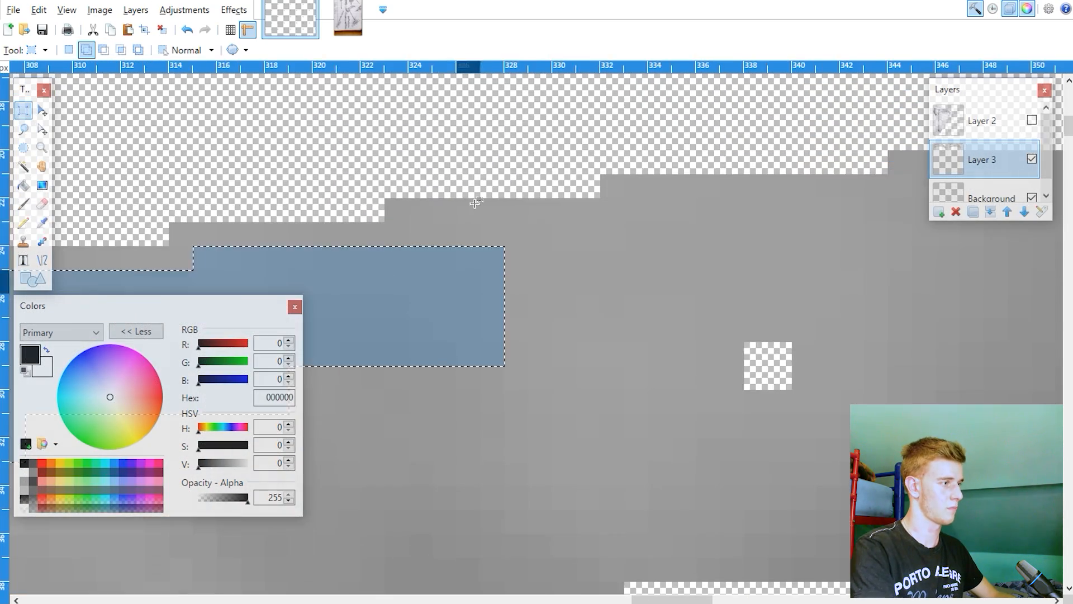
{"action": "scroll", "coordinate": [536, 336], "scroll_direction": "right", "scroll_amount": 3, "text": "shift"}
{"action": "left_click_drag", "start_coordinate": [421, 485], "coordinate": [738, 438]}
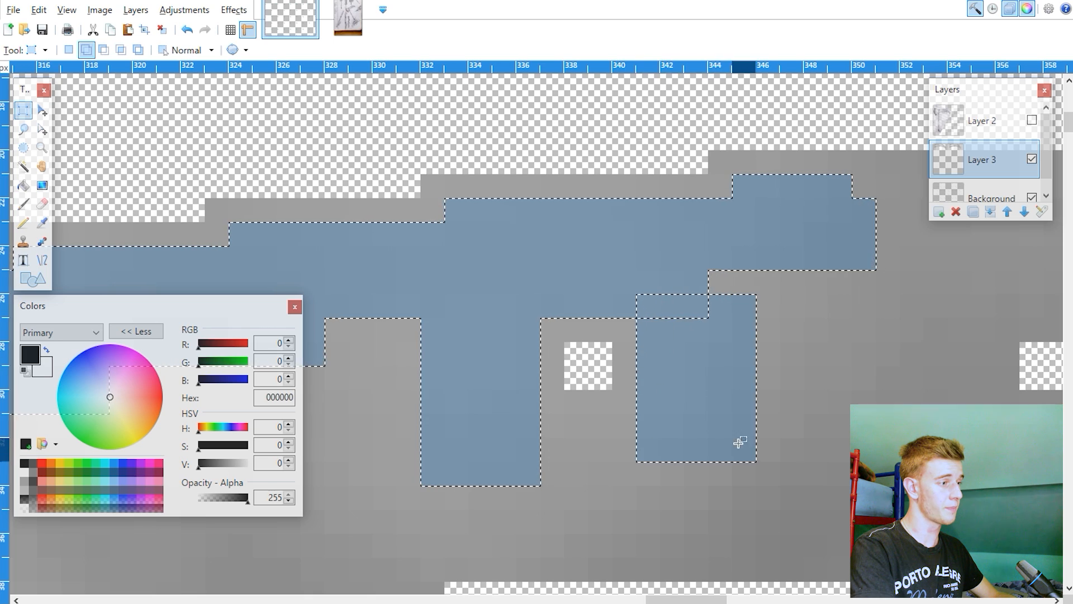
{"action": "left_click_drag", "start_coordinate": [540, 415], "coordinate": [661, 448]}
{"action": "scroll", "coordinate": [615, 356], "scroll_direction": "down", "scroll_amount": 2, "text": "shift"}
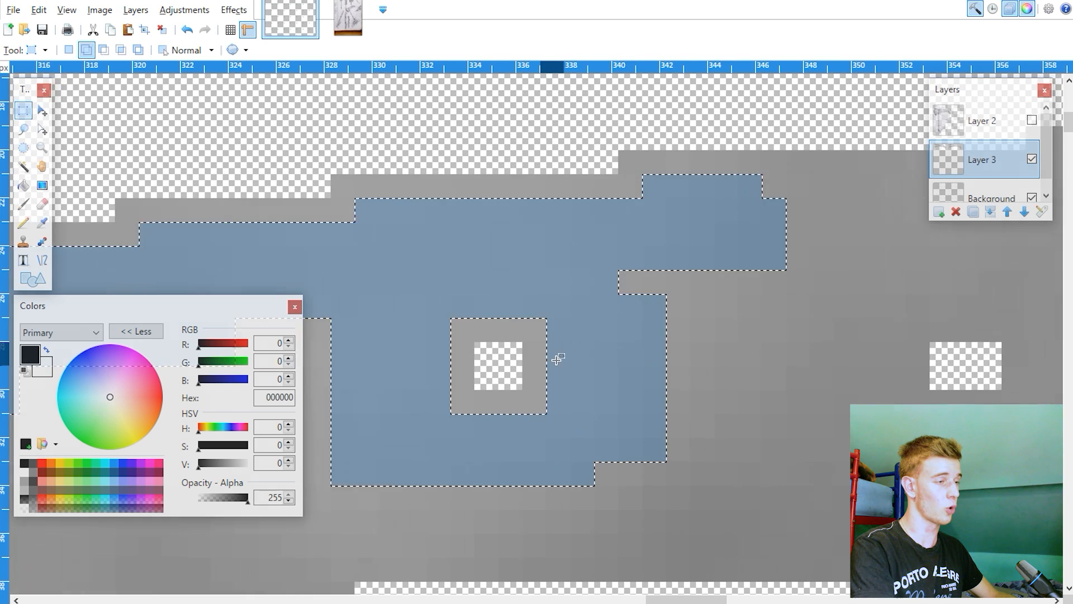
{"action": "left_click_drag", "start_coordinate": [534, 263], "coordinate": [810, 408]}
{"action": "left_click_drag", "start_coordinate": [574, 421], "coordinate": [976, 452]}
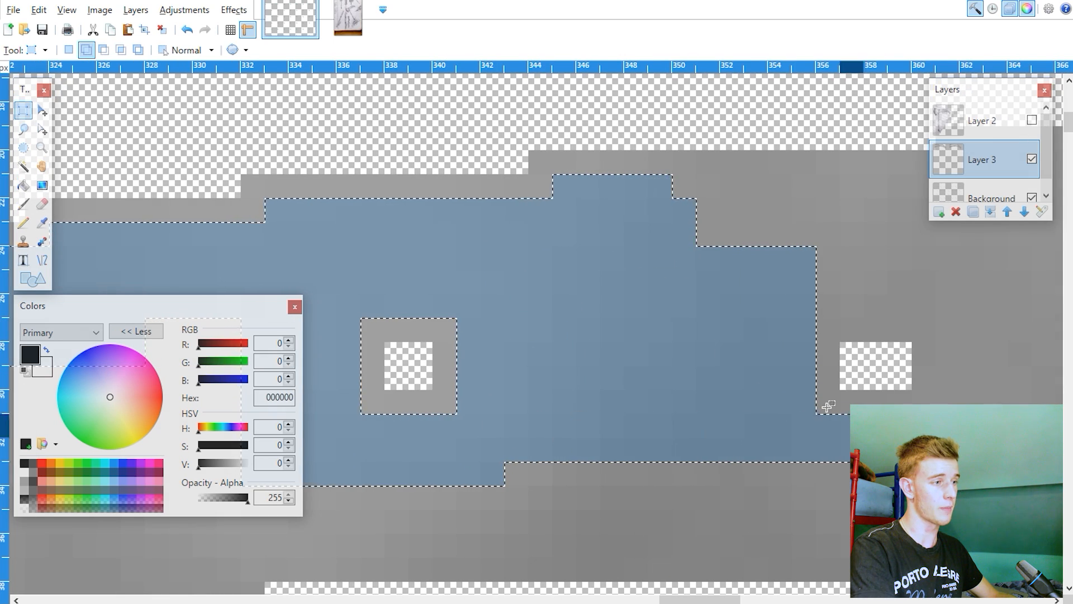
- Add rectangles around the second small hole in the lower arc, leaving a one-pixel border around it unselected
{"action": "scroll", "coordinate": [827, 407], "scroll_direction": "down", "scroll_amount": 2, "text": "shift"}
{"action": "left_click_drag", "start_coordinate": [531, 254], "coordinate": [732, 433]}
{"action": "left_click_drag", "start_coordinate": [401, 193], "coordinate": [725, 258]}
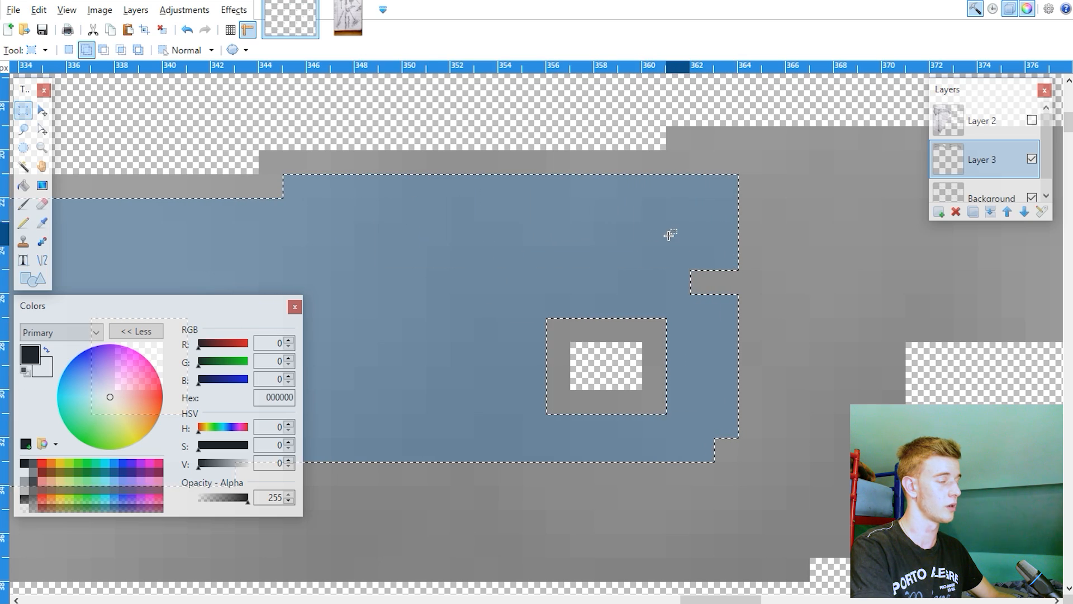
- Extend the lower arc's selection around the third, wider hole, keeping a one-pixel border around it
{"action": "scroll", "coordinate": [632, 252], "scroll_direction": "down", "scroll_amount": 2, "text": "shift"}
{"action": "left_click_drag", "start_coordinate": [545, 282], "coordinate": [699, 285]}
{"action": "left_click_drag", "start_coordinate": [523, 162], "coordinate": [838, 258]}
{"action": "left_click_drag", "start_coordinate": [519, 279], "coordinate": [598, 436]}
{"action": "scroll", "coordinate": [598, 436], "scroll_direction": "down", "scroll_amount": 5, "text": "shift"}
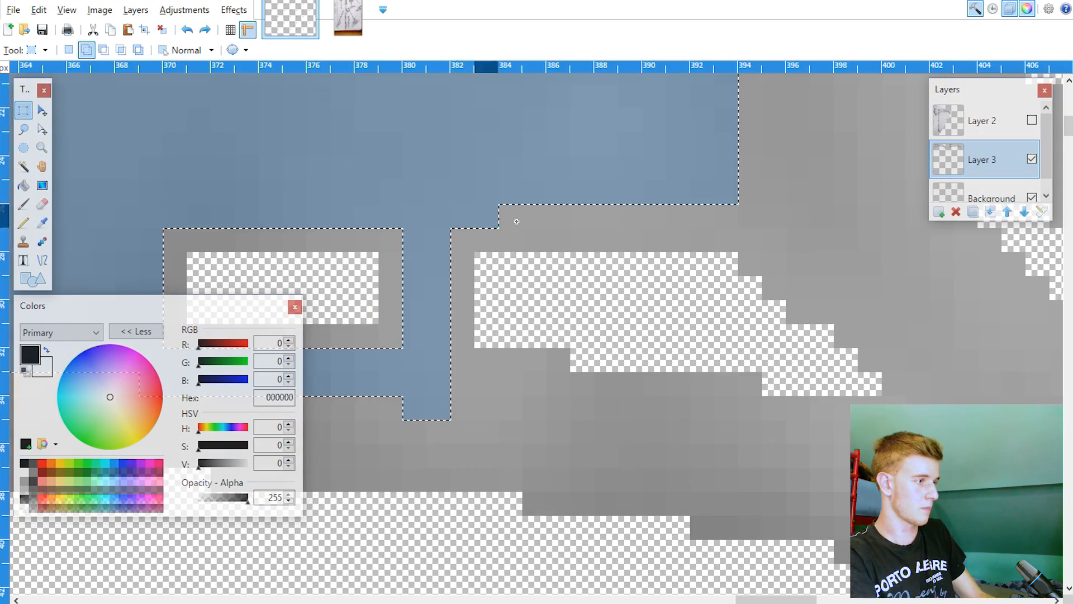
- Extend the selection around the large fourth opening and down the blade's stepped lower-left corner, inside the one-pixel outline
{"action": "left_click_drag", "start_coordinate": [515, 220], "coordinate": [749, 220]}
{"action": "scroll", "coordinate": [615, 235], "scroll_direction": "down", "scroll_amount": 4, "text": "shift"}
{"action": "scroll", "coordinate": [481, 467], "scroll_direction": "down", "scroll_amount": 2}
{"action": "left_click_drag", "start_coordinate": [559, 380], "coordinate": [722, 400]}
{"action": "scroll", "coordinate": [724, 399], "scroll_direction": "left", "scroll_amount": 10, "text": "shift"}
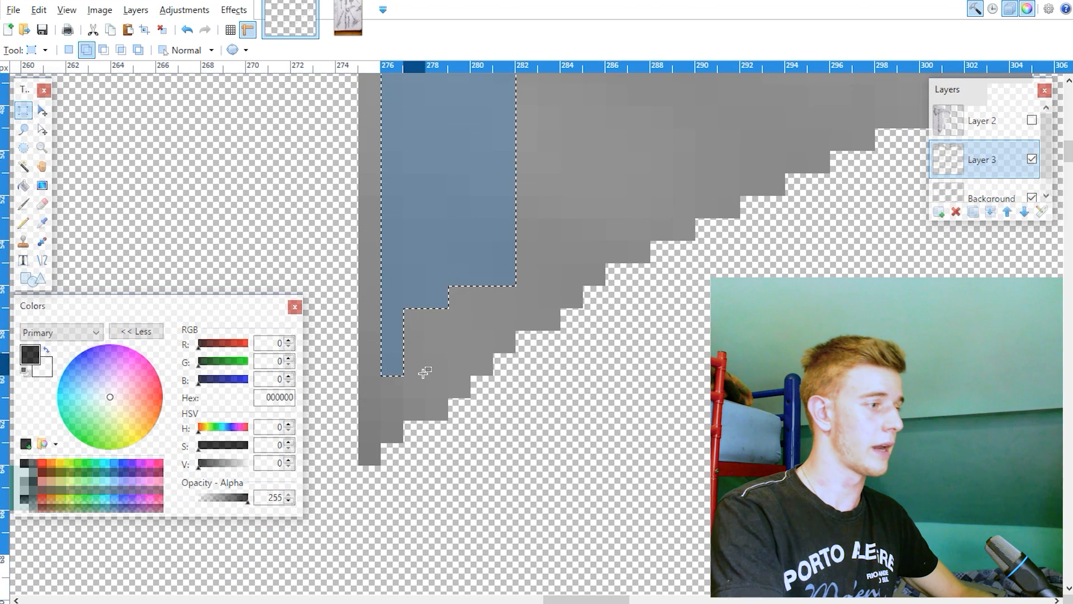
{"action": "left_click_drag", "start_coordinate": [414, 323], "coordinate": [402, 355]}
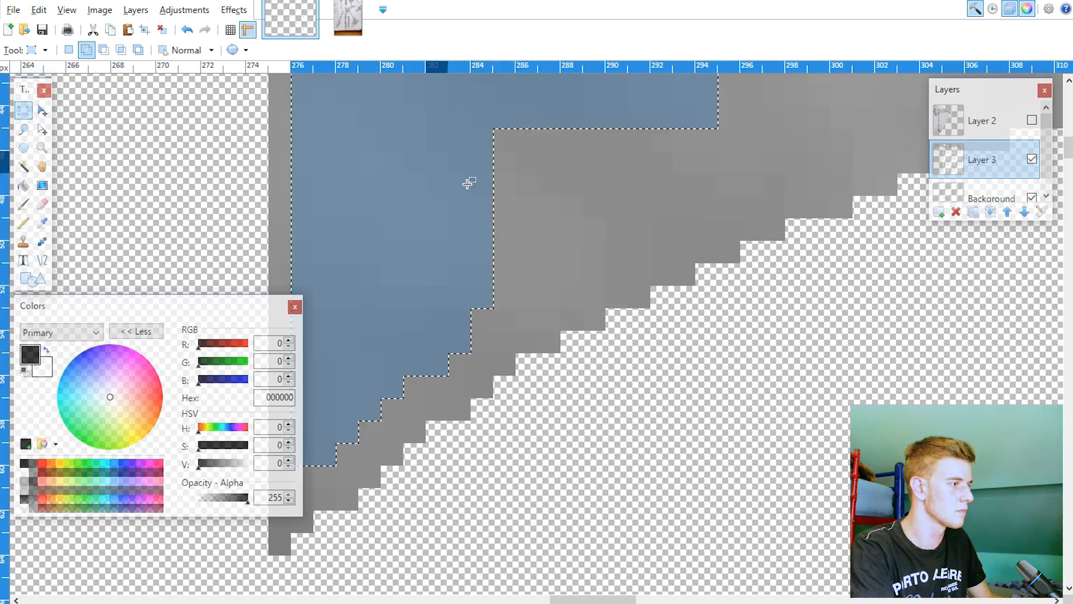
{"action": "scroll", "coordinate": [634, 235], "scroll_direction": "down", "scroll_amount": 4, "text": "ctrl"}
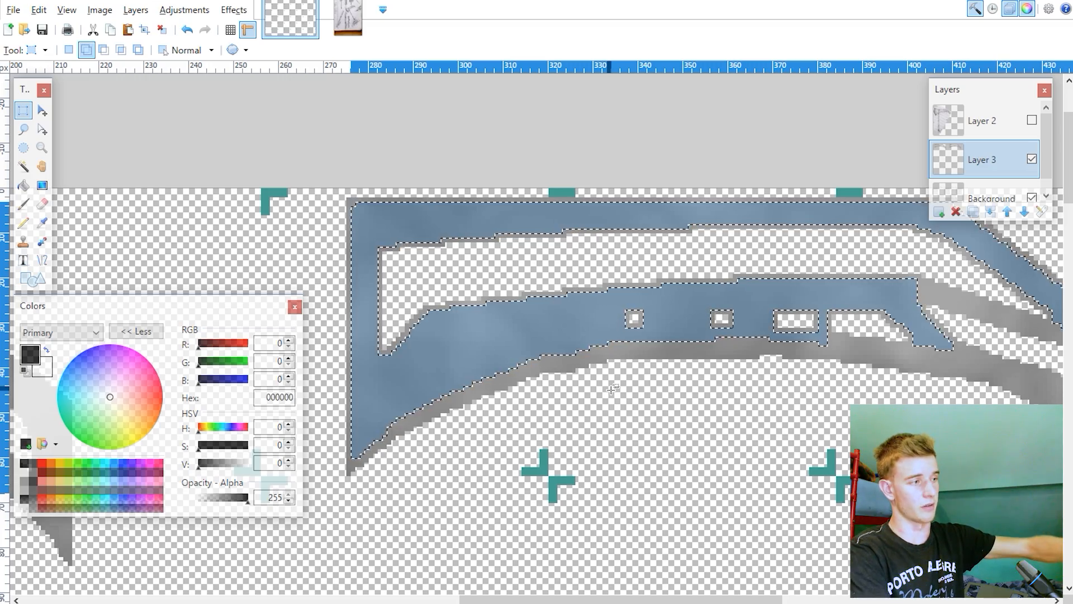
- Fill in the remaining selection along the thin lower strip and the blade's tip, leaving the outline pixels unselected
{"action": "scroll", "coordinate": [612, 389], "scroll_direction": "up", "scroll_amount": 6, "text": "ctrl"}
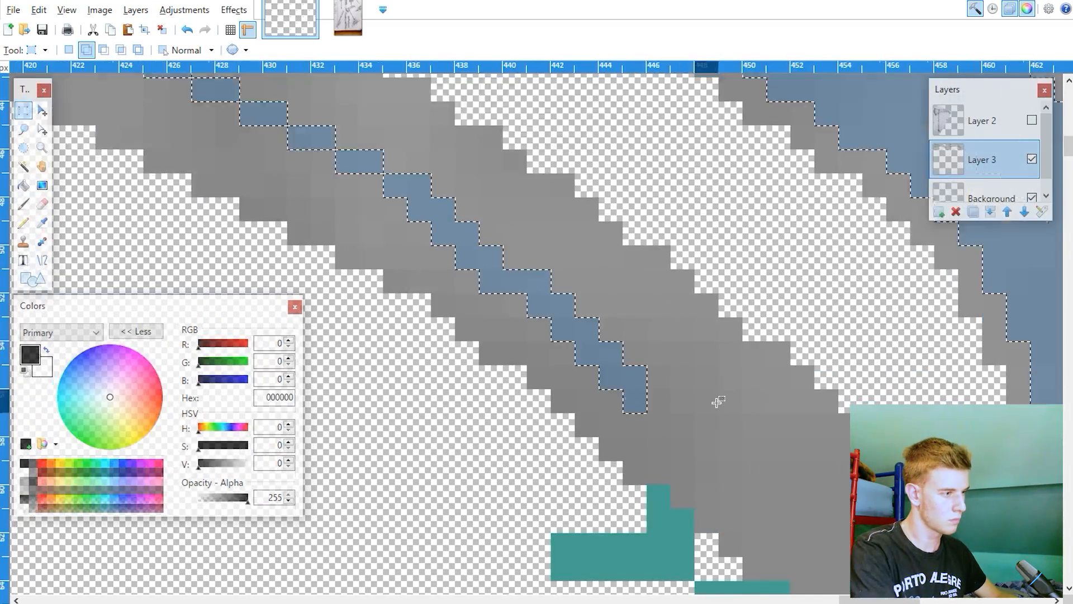
{"action": "scroll", "coordinate": [716, 402], "scroll_direction": "down", "scroll_amount": 5}
{"action": "scroll", "coordinate": [716, 402], "scroll_direction": "down", "scroll_amount": 5, "text": "shift"}
{"action": "left_click_drag", "start_coordinate": [714, 340], "coordinate": [737, 364]}
{"action": "left_click_drag", "start_coordinate": [639, 323], "coordinate": [663, 347]}
{"action": "scroll", "coordinate": [663, 347], "scroll_direction": "up", "scroll_amount": 6}
{"action": "scroll", "coordinate": [664, 347], "scroll_direction": "up", "scroll_amount": 6, "text": "shift"}
{"action": "left_click_drag", "start_coordinate": [427, 294], "coordinate": [443, 271]}
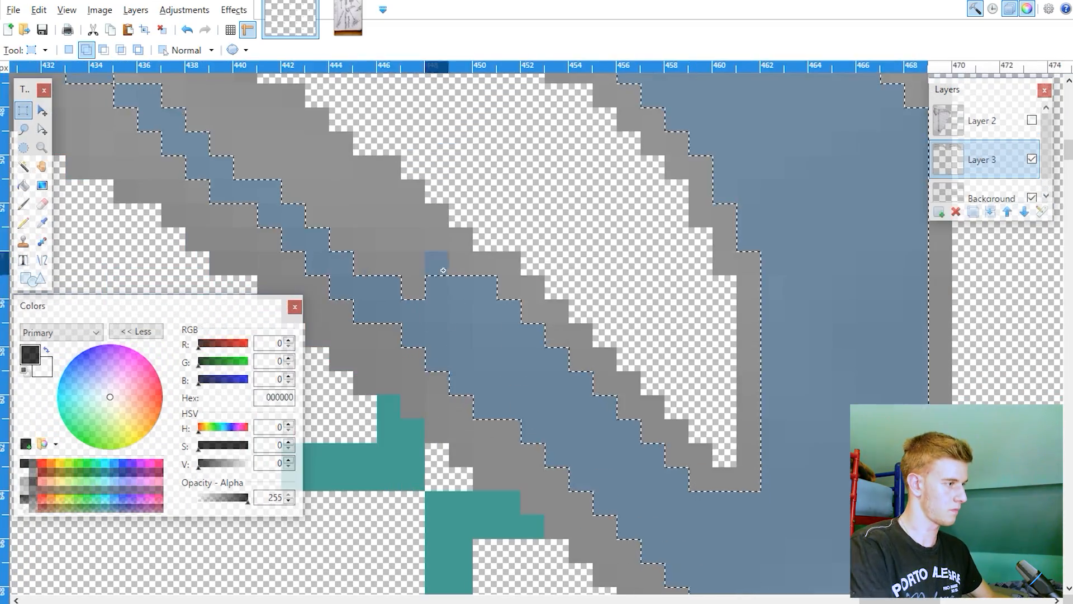
{"action": "left_click_drag", "start_coordinate": [485, 226], "coordinate": [341, 203]}
{"action": "scroll", "coordinate": [415, 179], "scroll_direction": "down", "scroll_amount": 7, "text": "ctrl"}
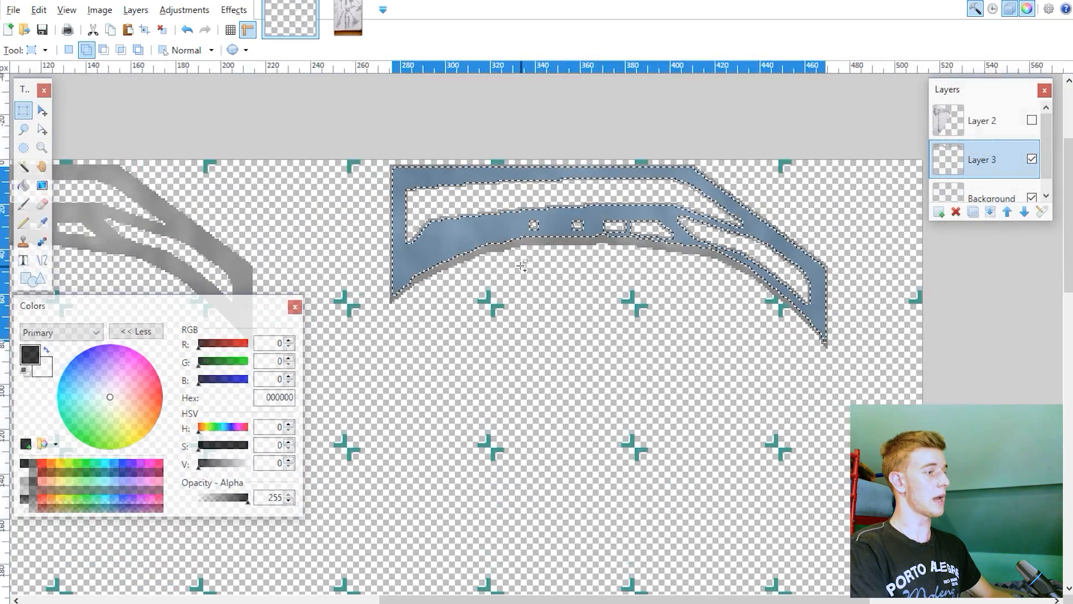
- Invert the selection with a rectangle around the whole copied blade in Invert ("xor") mode and delete the one-pixel outline
{"action": "scroll", "coordinate": [522, 266], "scroll_direction": "up", "scroll_amount": 1, "text": "ctrl"}
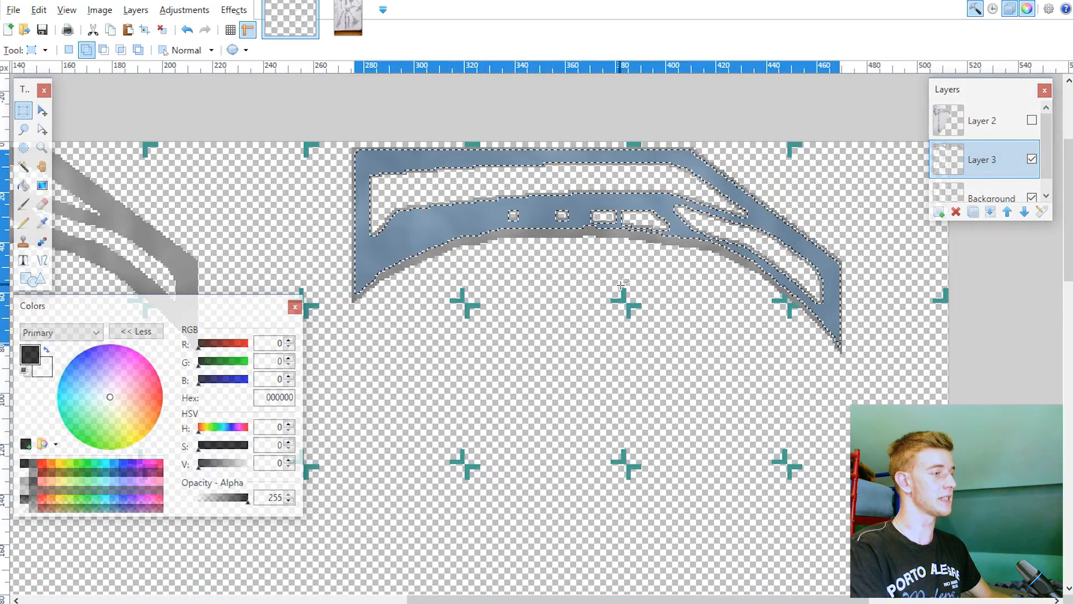
{"action": "left_click_drag", "start_coordinate": [1068, 277], "coordinate": [1067, 268]}
{"action": "scroll", "coordinate": [548, 215], "scroll_direction": "up", "scroll_amount": 1, "text": "ctrl"}
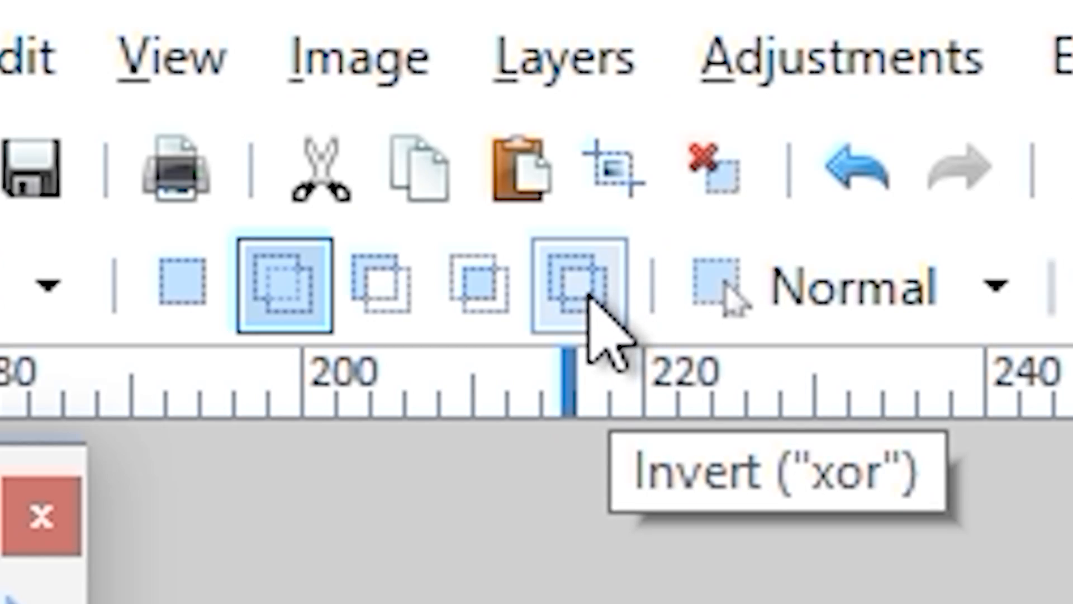
{"action": "left_click", "coordinate": [140, 51]}
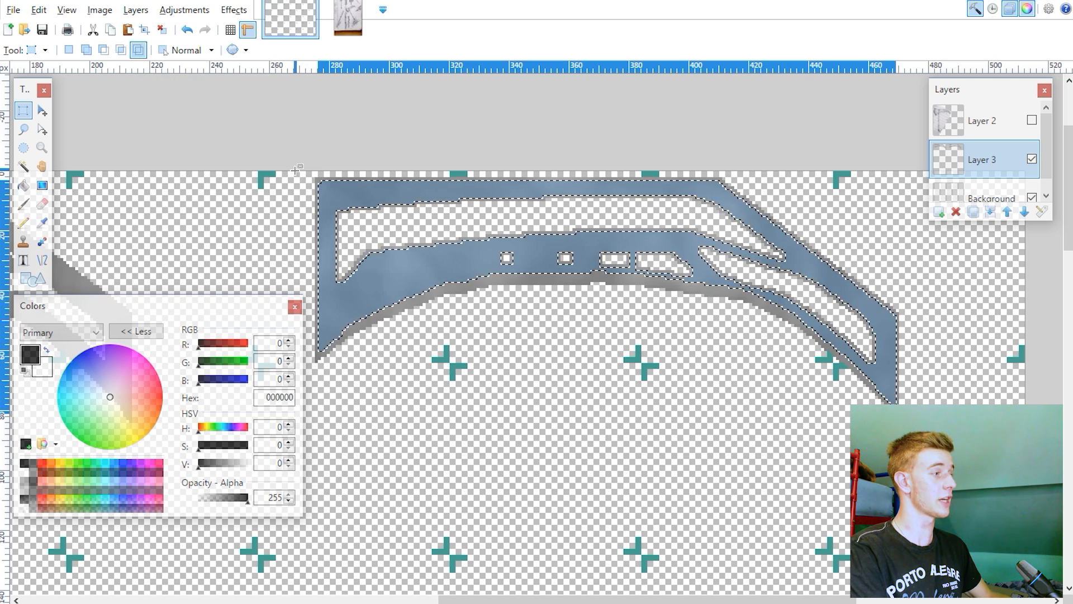
{"action": "left_click_drag", "start_coordinate": [296, 169], "coordinate": [957, 456]}
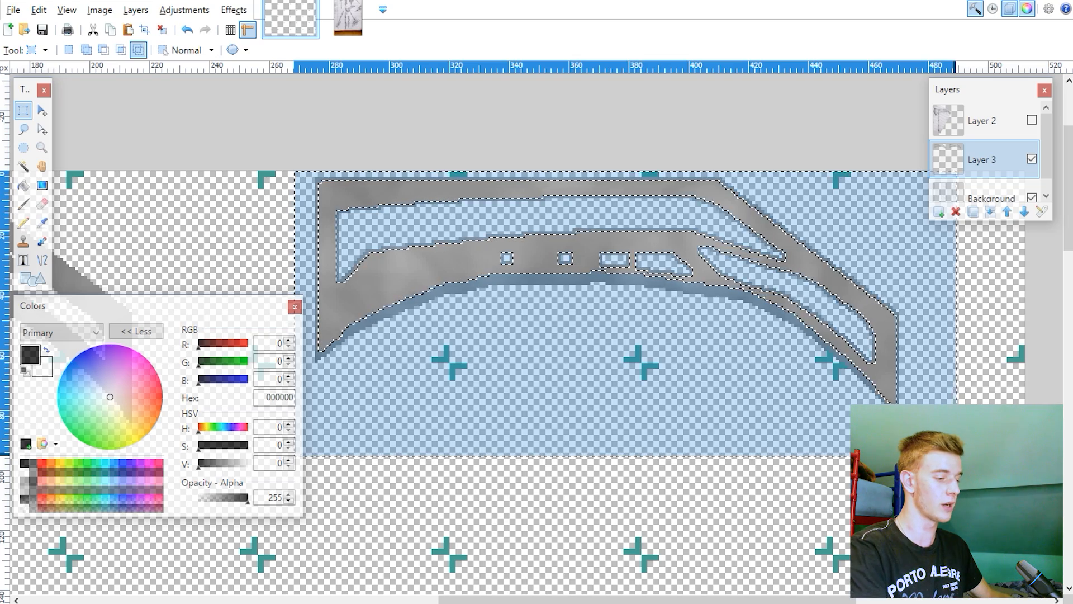
{"action": "key", "text": "Delete"}
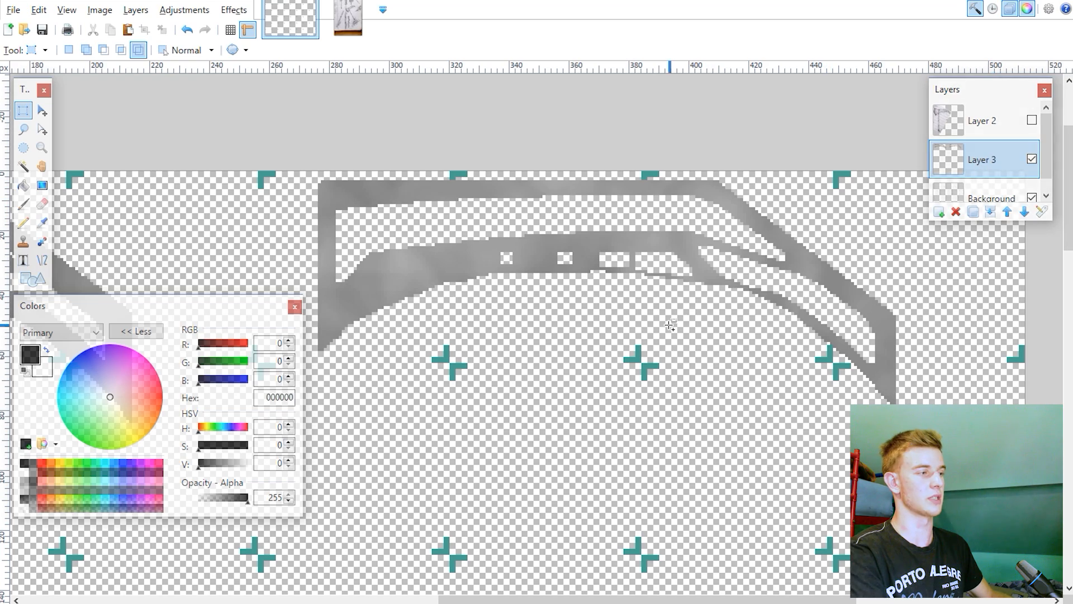
{"action": "scroll", "coordinate": [671, 345], "scroll_direction": "down", "scroll_amount": 3, "text": "ctrl"}
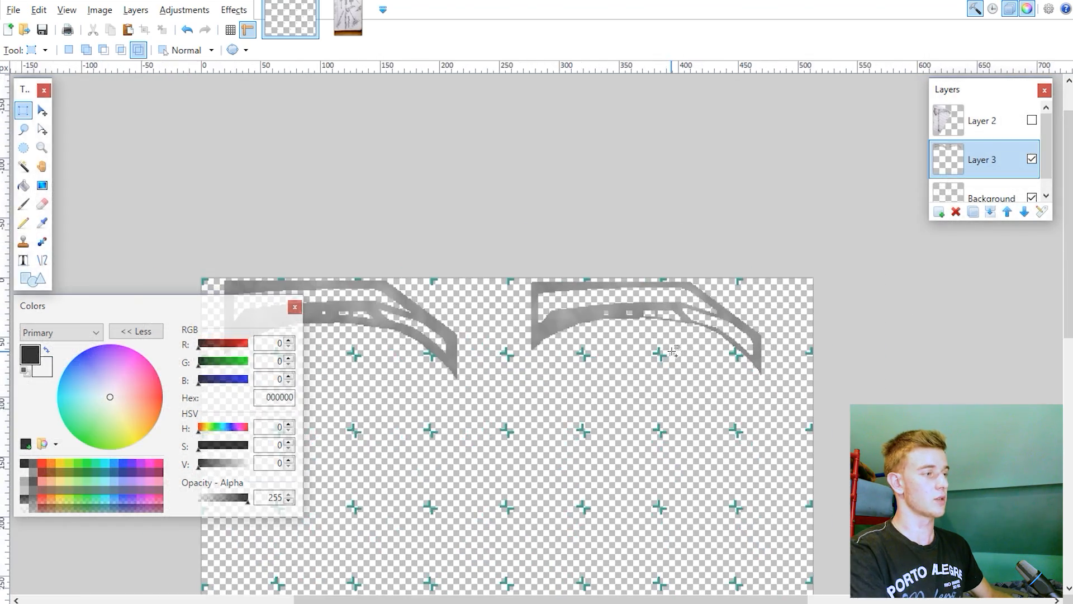
{"action": "scroll", "coordinate": [665, 380], "scroll_direction": "left", "scroll_amount": 1}
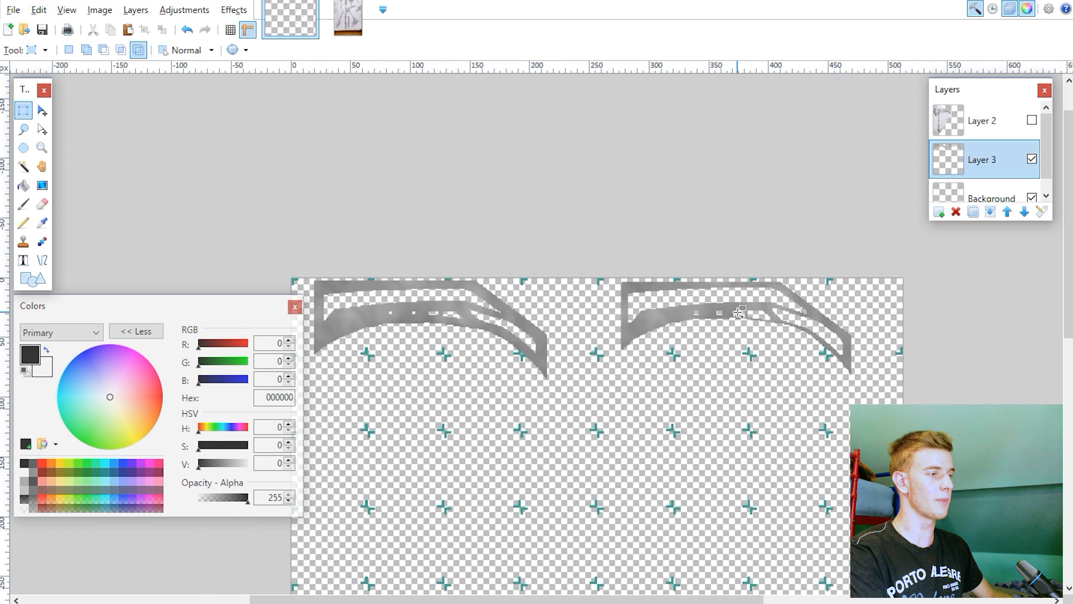
- On the Background layer, delete the grid marks lying behind the first blade with a rectangle selection
{"action": "scroll", "coordinate": [731, 312], "scroll_direction": "up", "scroll_amount": 3, "text": "ctrl"}
{"action": "scroll", "coordinate": [712, 317], "scroll_direction": "left", "scroll_amount": 2}
{"action": "scroll", "coordinate": [713, 319], "scroll_direction": "right", "scroll_amount": 3}
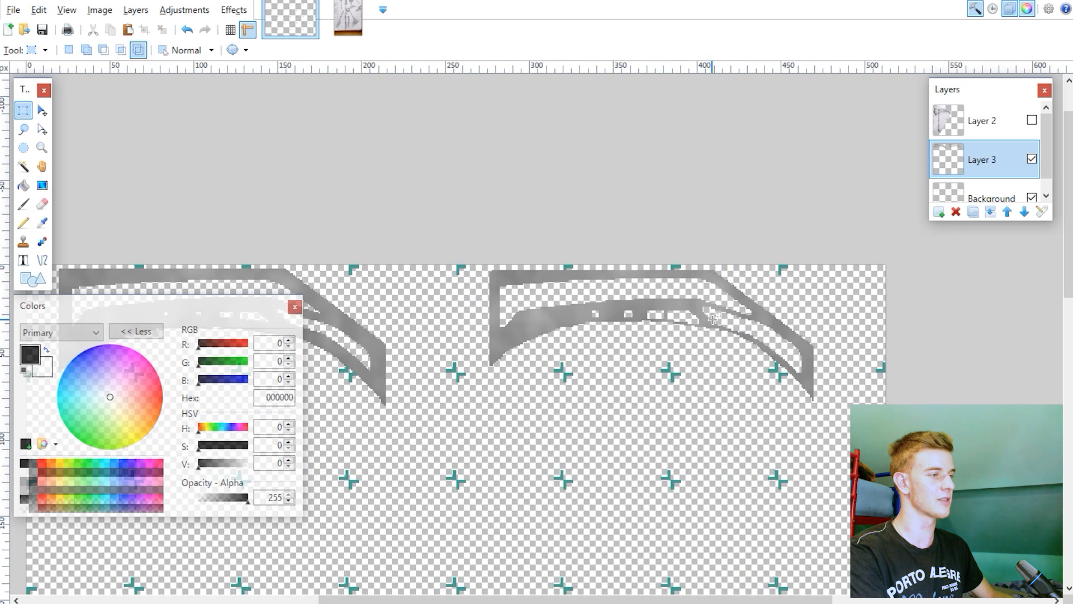
{"action": "scroll", "coordinate": [713, 318], "scroll_direction": "left", "scroll_amount": 3}
{"action": "scroll", "coordinate": [988, 162], "scroll_direction": "down", "scroll_amount": 1}
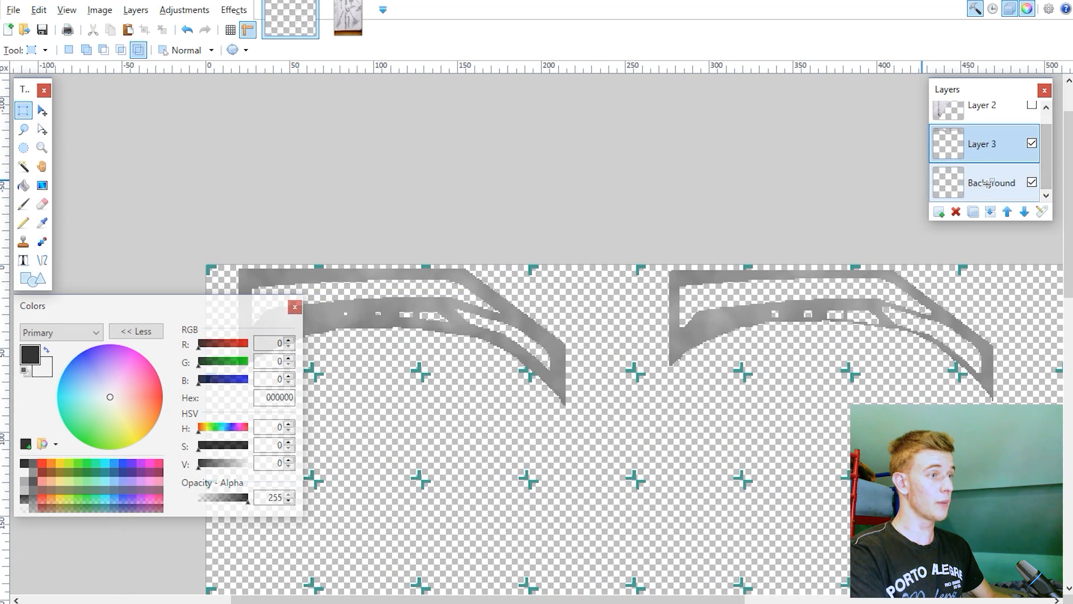
{"action": "left_click", "coordinate": [989, 183]}
{"action": "scroll", "coordinate": [352, 218], "scroll_direction": "left", "scroll_amount": 3}
{"action": "left_click_drag", "start_coordinate": [424, 289], "coordinate": [725, 376]}
{"action": "key", "text": "Delete"}
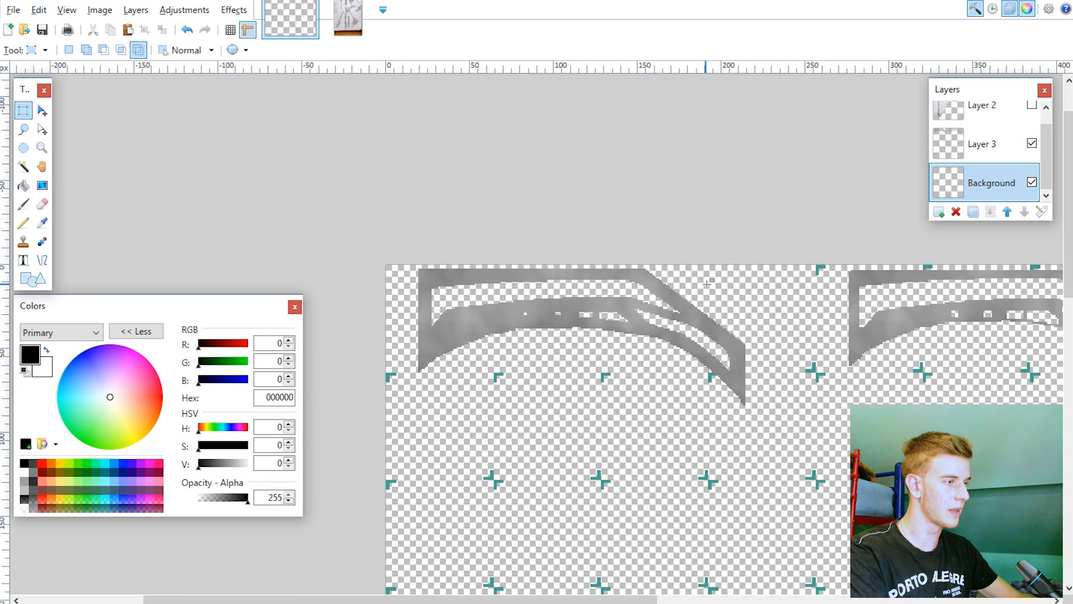
- Delete the other grid marks around the first blade, in the gap between the blades and behind the second blade
{"action": "scroll", "coordinate": [849, 447], "scroll_direction": "up", "scroll_amount": 5, "text": "ctrl"}
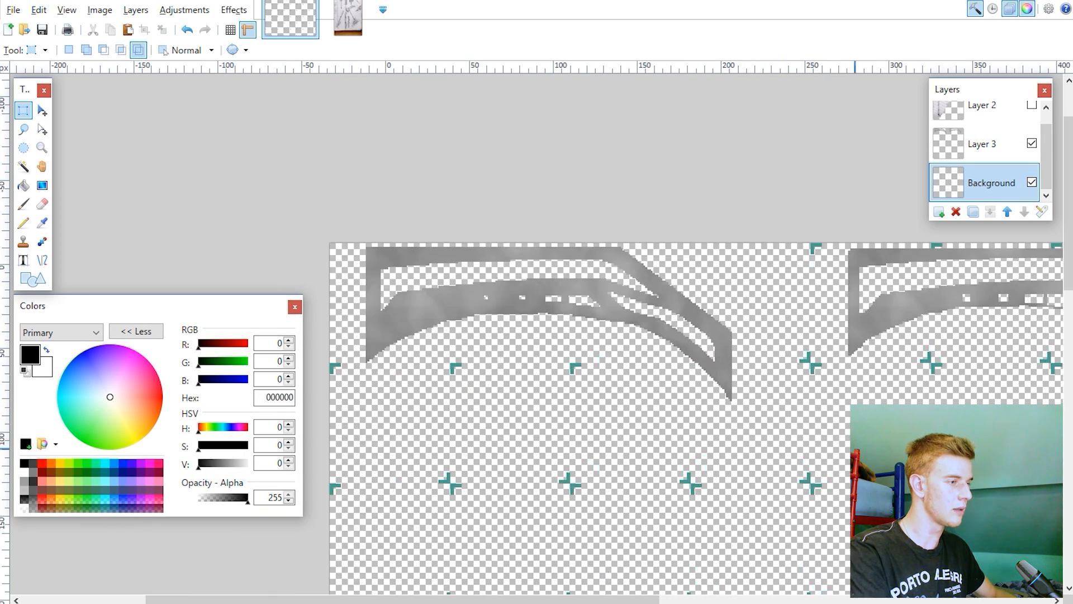
{"action": "left_click_drag", "start_coordinate": [800, 448], "coordinate": [463, 247]}
{"action": "key", "text": "Delete"}
{"action": "left_click_drag", "start_coordinate": [520, 236], "coordinate": [534, 243]}
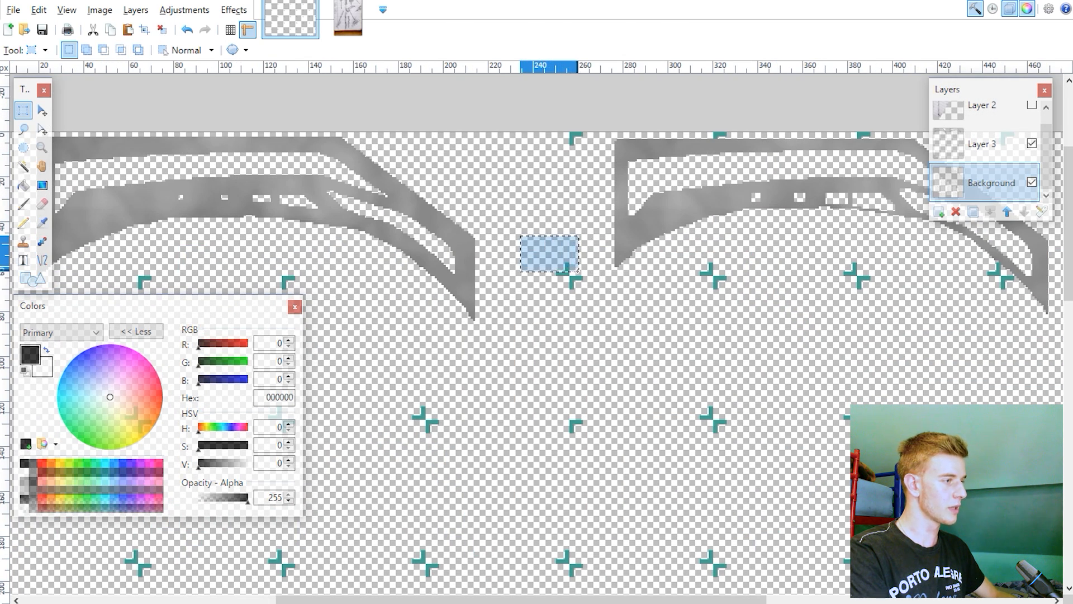
{"action": "key", "text": "Delete"}
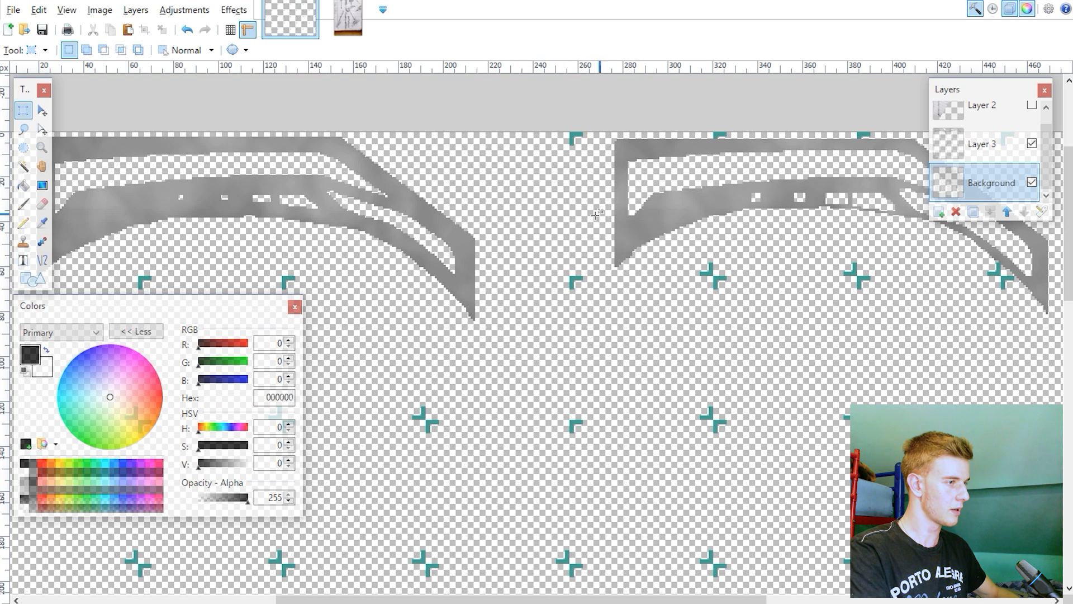
{"action": "scroll", "coordinate": [596, 214], "scroll_direction": "right", "scroll_amount": 5}
{"action": "left_click_drag", "start_coordinate": [276, 125], "coordinate": [920, 276]}
{"action": "scroll", "coordinate": [477, 384], "scroll_direction": "up", "scroll_amount": 2, "text": "ctrl"}
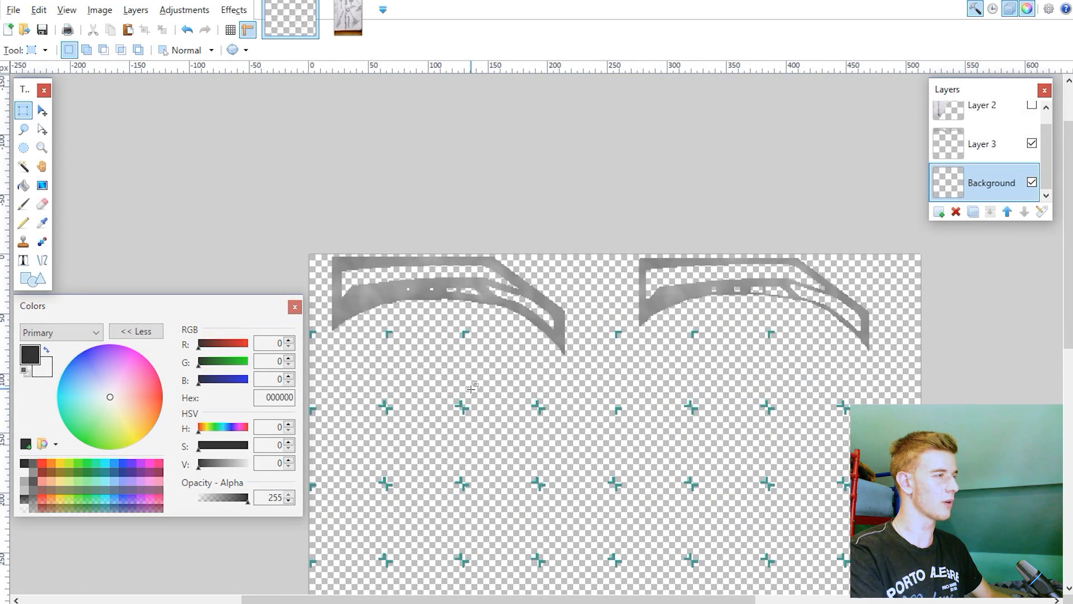
- Show Layer 2 and move the sketch down and to the right, so its staff and blade sit below the second blade
{"action": "left_click", "coordinate": [1030, 105]}
{"action": "scroll", "coordinate": [564, 206], "scroll_direction": "down", "scroll_amount": 3}
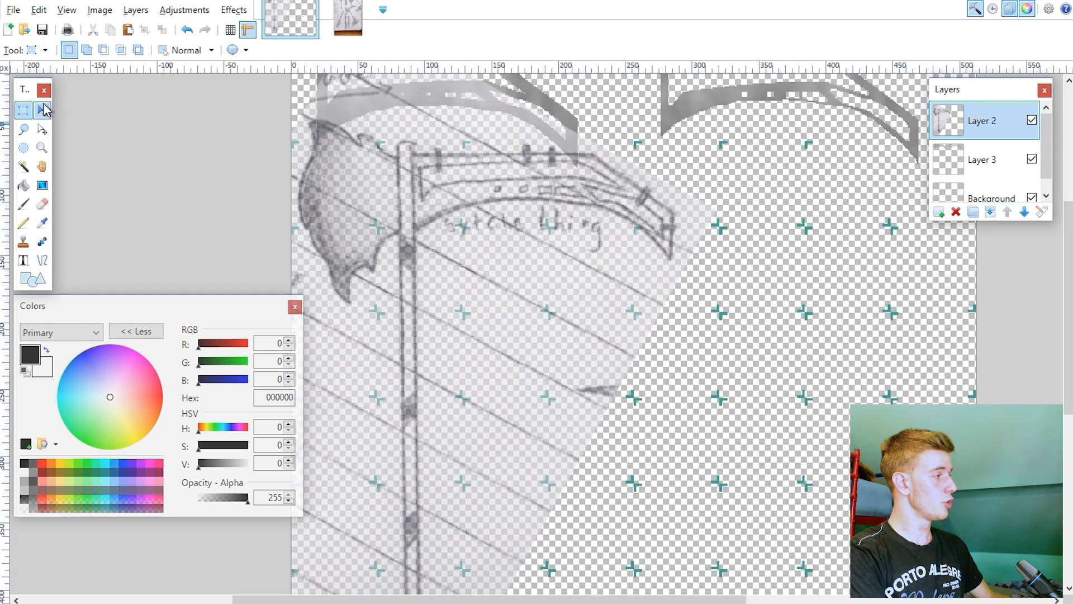
{"action": "left_click", "coordinate": [43, 110]}
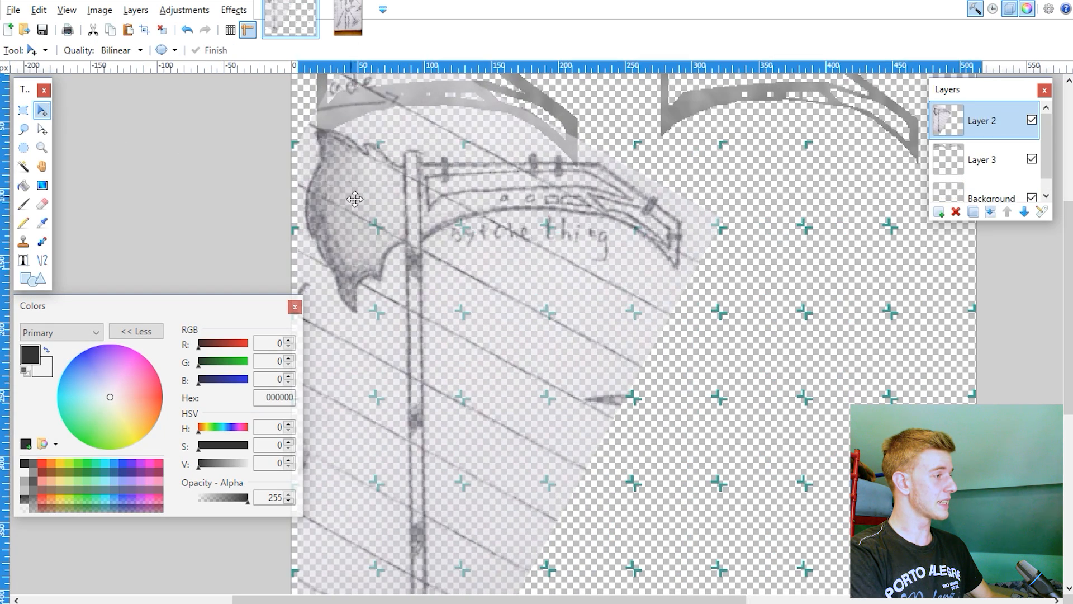
{"action": "left_click_drag", "start_coordinate": [342, 185], "coordinate": [351, 209]}
{"action": "scroll", "coordinate": [351, 209], "scroll_direction": "up", "scroll_amount": 2, "text": "ctrl"}
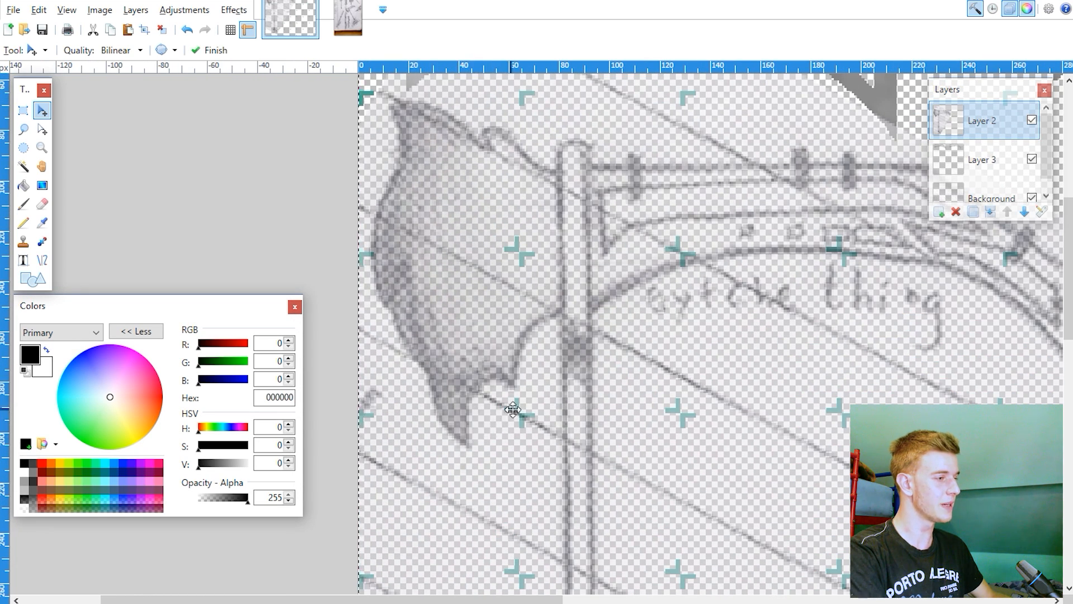
{"action": "scroll", "coordinate": [521, 396], "scroll_direction": "down", "scroll_amount": 3, "text": "ctrl"}
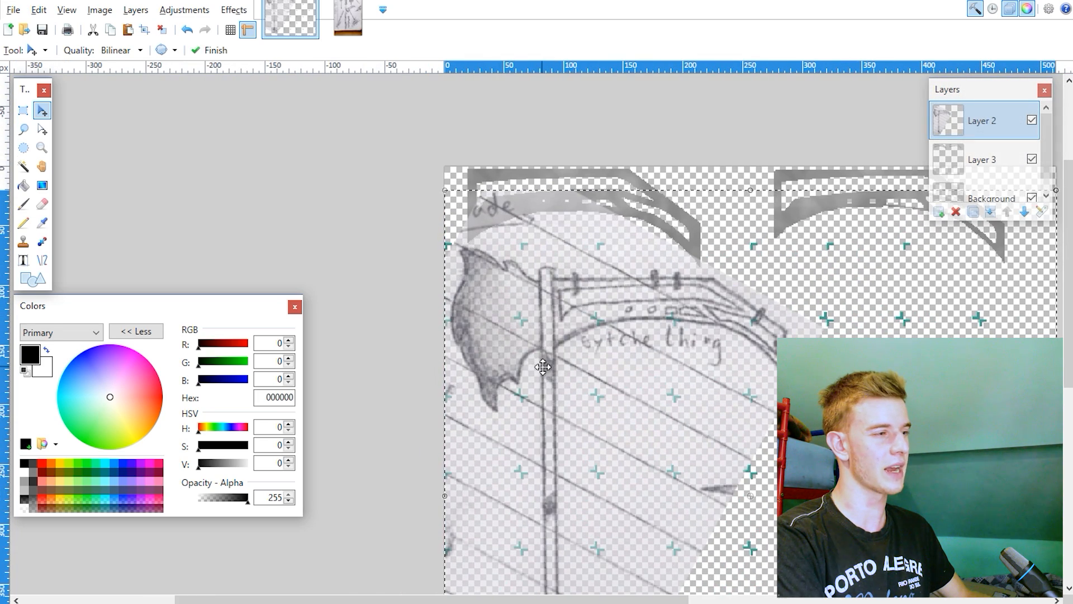
{"action": "mouse_move", "coordinate": [654, 342]}
{"action": "left_mouse_down"}
{"action": "mouse_move", "coordinate": [698, 341]}
{"action": "mouse_move", "coordinate": [735, 358]}
{"action": "mouse_move", "coordinate": [841, 469]}
{"action": "mouse_move", "coordinate": [870, 331]}
{"action": "left_mouse_up"}
{"action": "scroll", "coordinate": [982, 283], "scroll_direction": "up", "scroll_amount": 2, "text": "ctrl"}
{"action": "scroll", "coordinate": [800, 295], "scroll_direction": "down", "scroll_amount": 1, "text": "shift"}
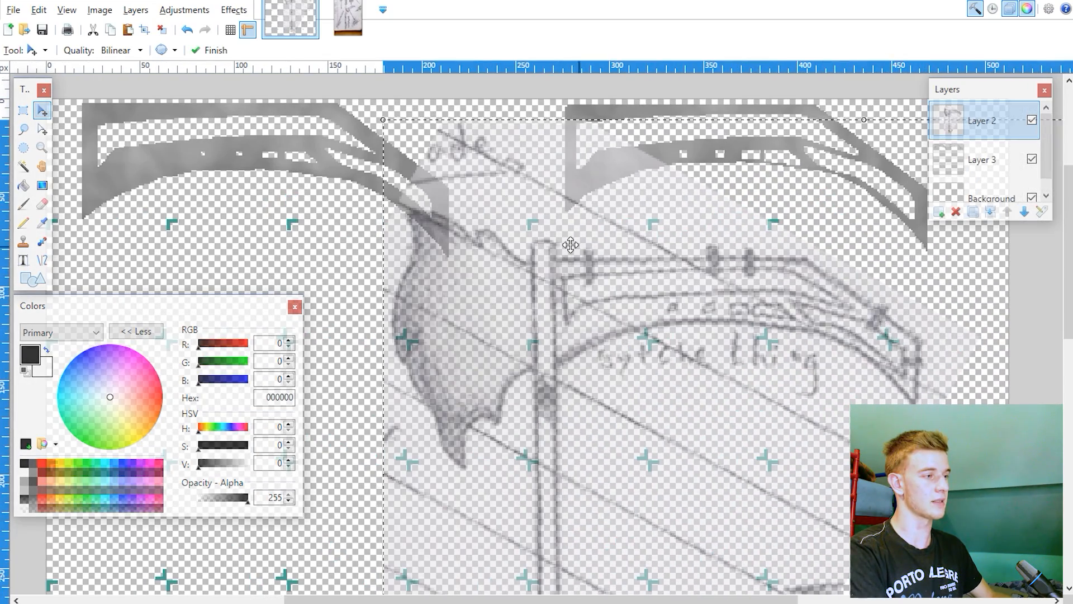
{"action": "scroll", "coordinate": [570, 244], "scroll_direction": "up", "scroll_amount": 3, "text": "ctrl"}
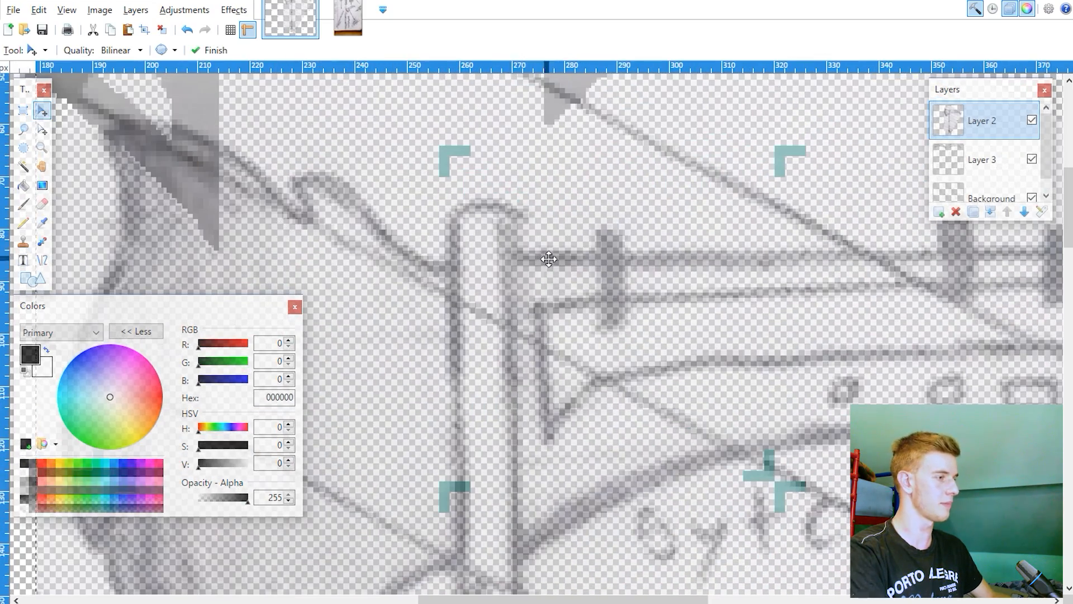
- On Layer 3, trace the sketched blade's first clamp with the Pencil as a solid black bar about 5 by 18 pixels, and hide Layer 2
{"action": "left_click", "coordinate": [982, 160]}
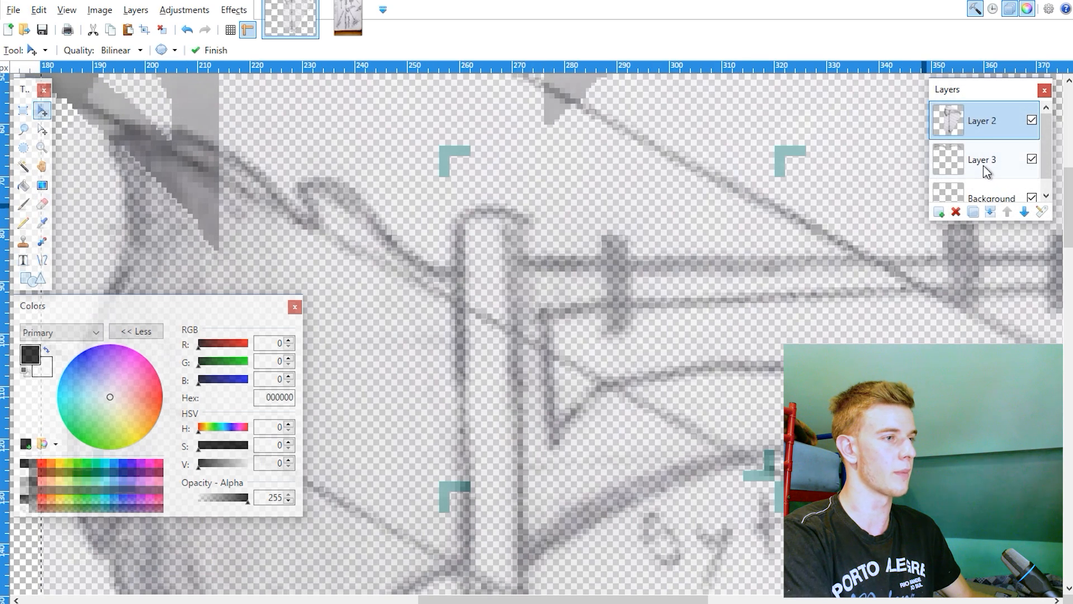
{"action": "left_click", "coordinate": [23, 224]}
{"action": "scroll", "coordinate": [649, 341], "scroll_direction": "up", "scroll_amount": 1, "text": "ctrl"}
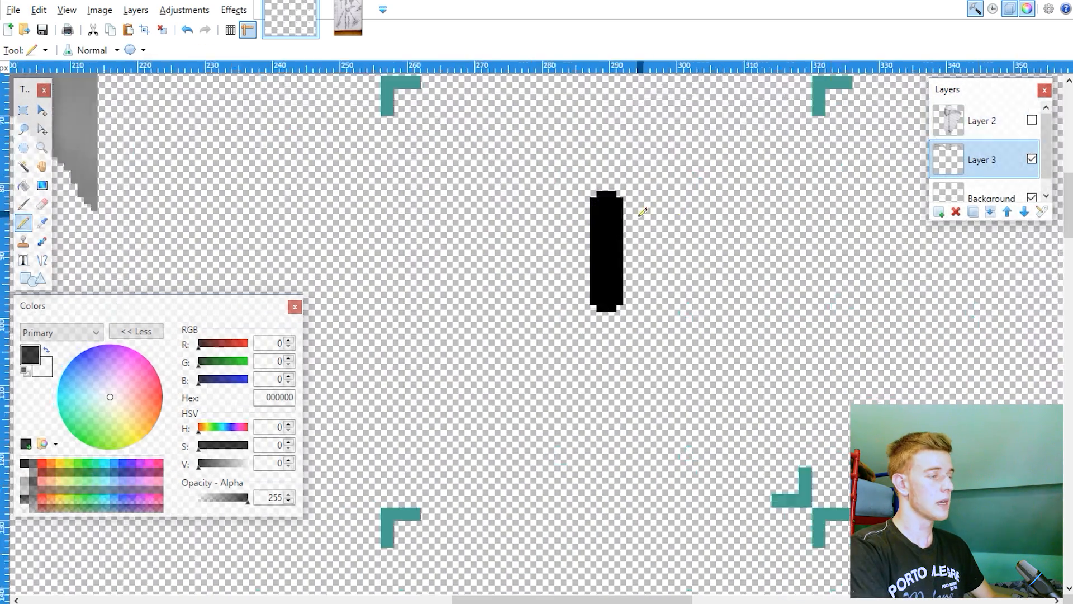
{"action": "scroll", "coordinate": [609, 223], "scroll_direction": "down", "scroll_amount": 2, "text": "ctrl"}
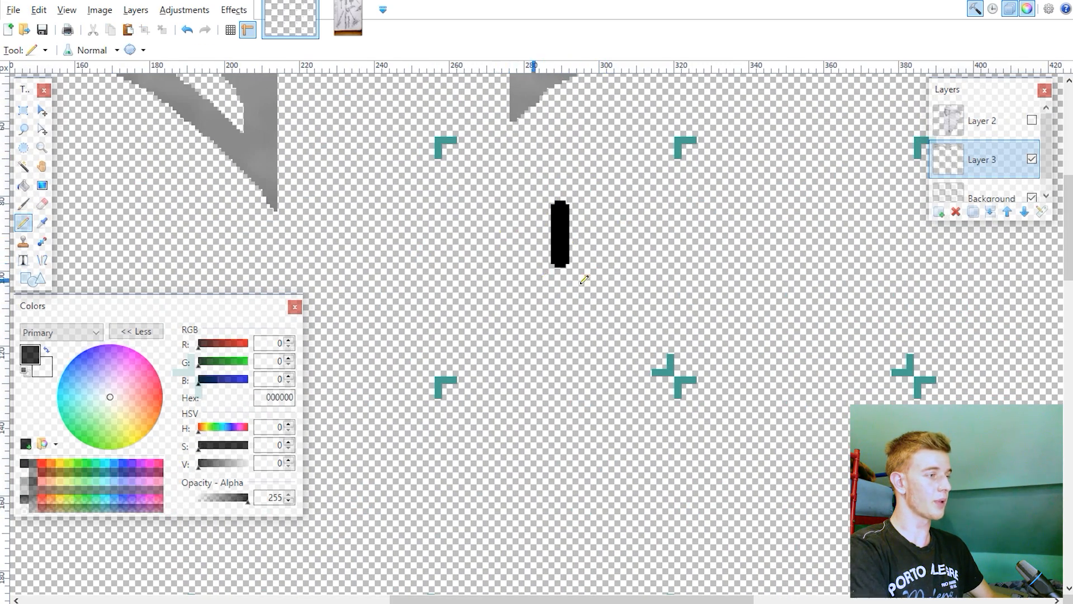
{"action": "scroll", "coordinate": [614, 272], "scroll_direction": "up", "scroll_amount": 1, "text": "ctrl"}
{"action": "scroll", "coordinate": [593, 280], "scroll_direction": "up", "scroll_amount": 2}
{"action": "scroll", "coordinate": [566, 288], "scroll_direction": "up", "scroll_amount": 1, "text": "ctrl"}
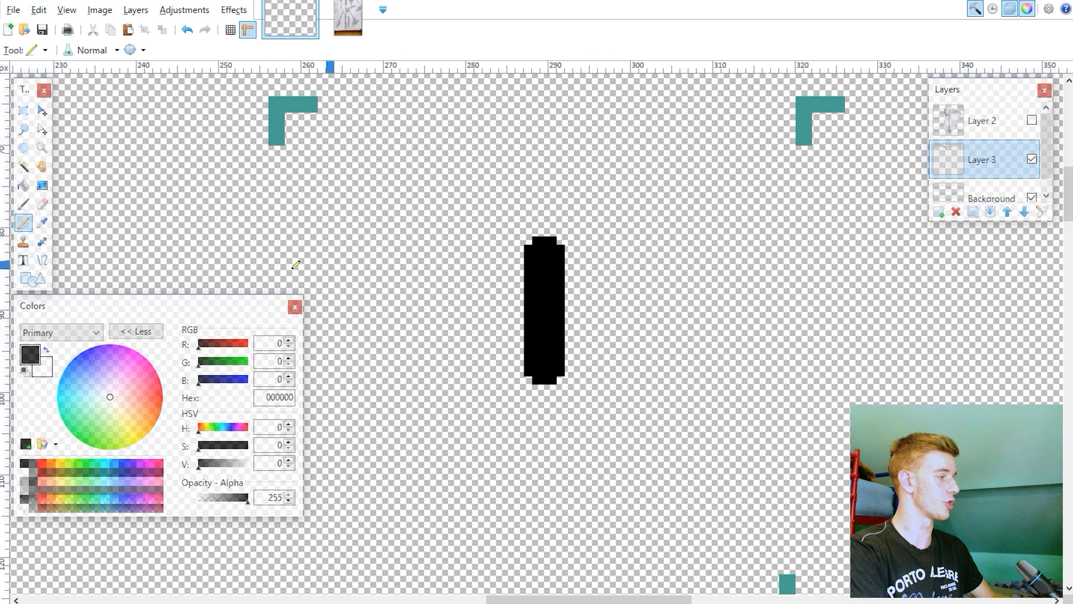
- Select the black clamp with the Magic Wand and set the primary colour to dark grey 353535 with opacity 24
{"action": "key", "text": "s"}
{"action": "left_click", "coordinate": [565, 288]}
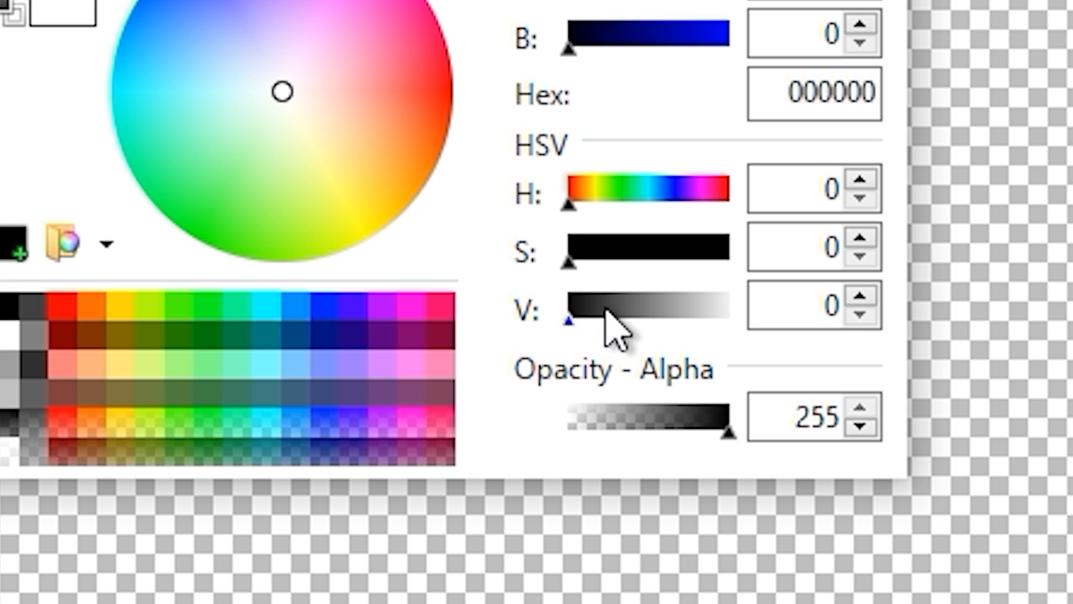
{"action": "left_click", "coordinate": [210, 465]}
{"action": "left_click_drag", "start_coordinate": [600, 316], "coordinate": [599, 315]}
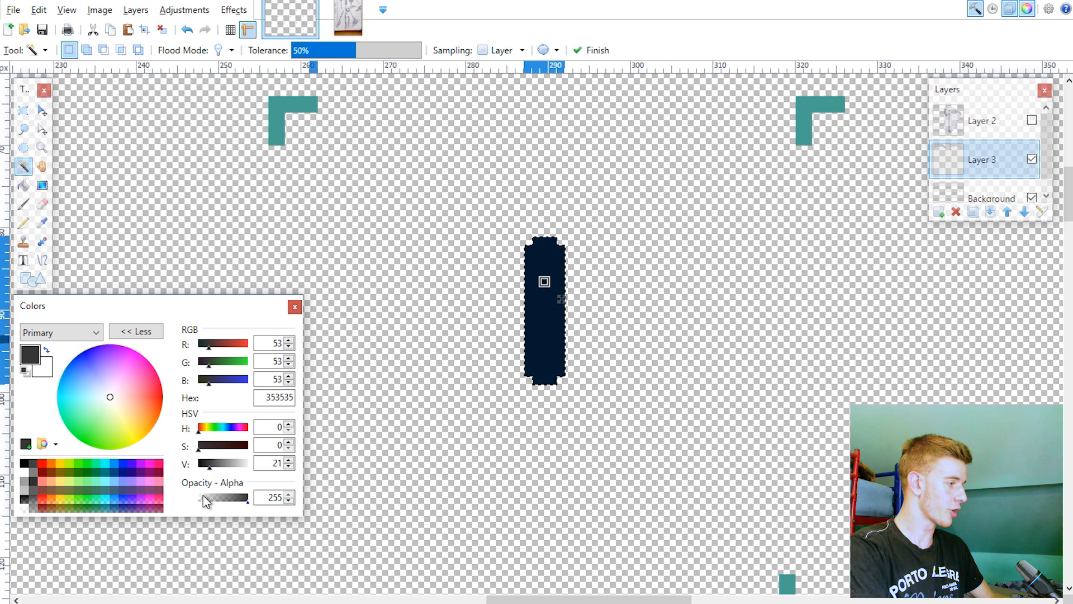
- Shade the selected clamp with a Paintbrush of width 10, brightening the primary colour to 494949 for the lighter areas
{"action": "left_click", "coordinate": [23, 204]}
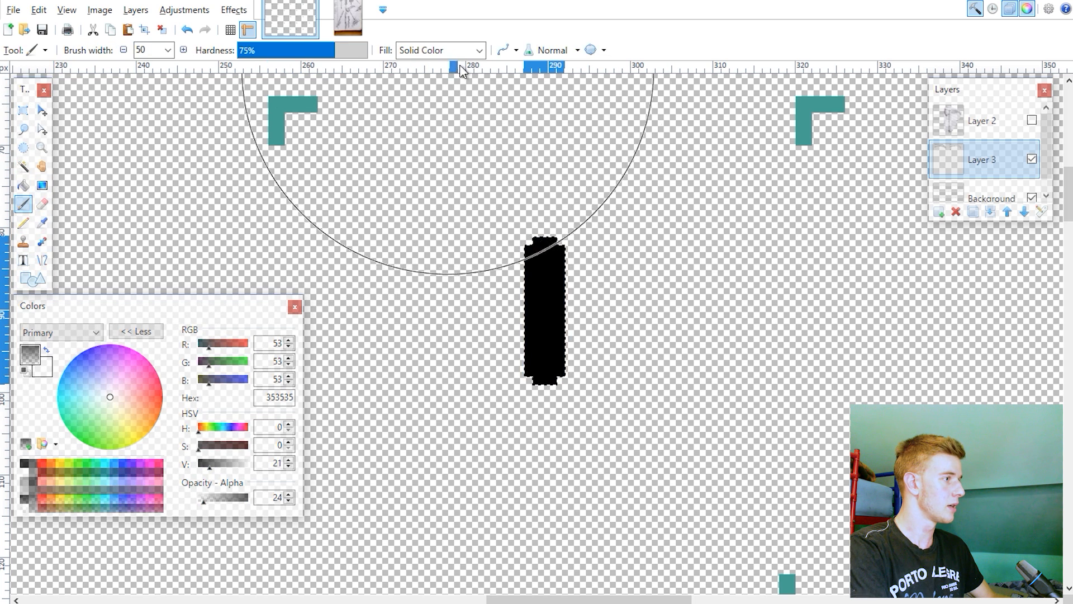
{"action": "left_click", "coordinate": [168, 50]}
{"action": "left_click", "coordinate": [186, 85]}
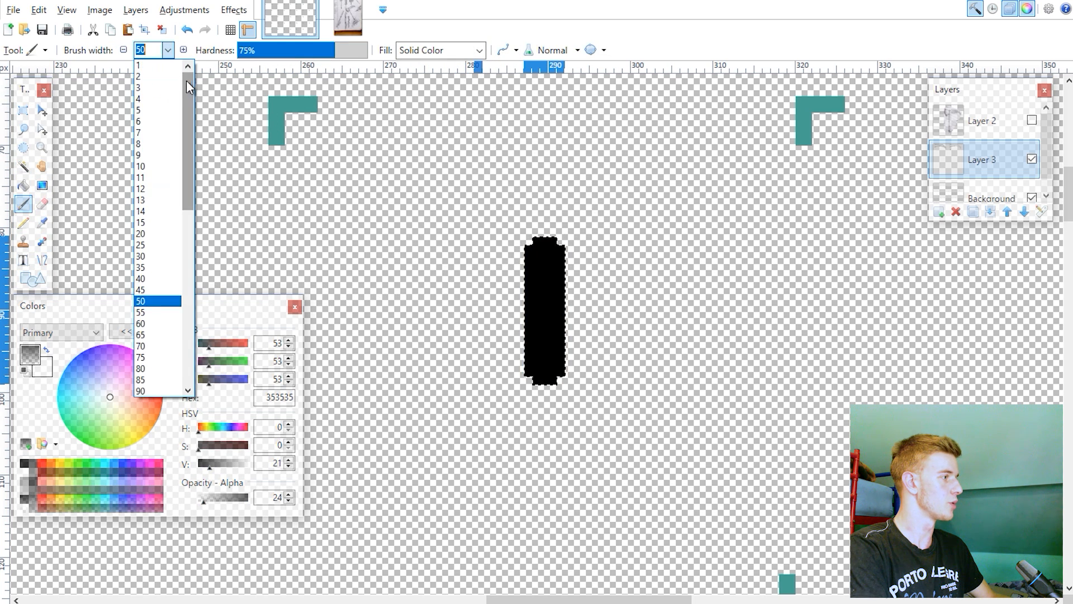
{"action": "left_click", "coordinate": [158, 170]}
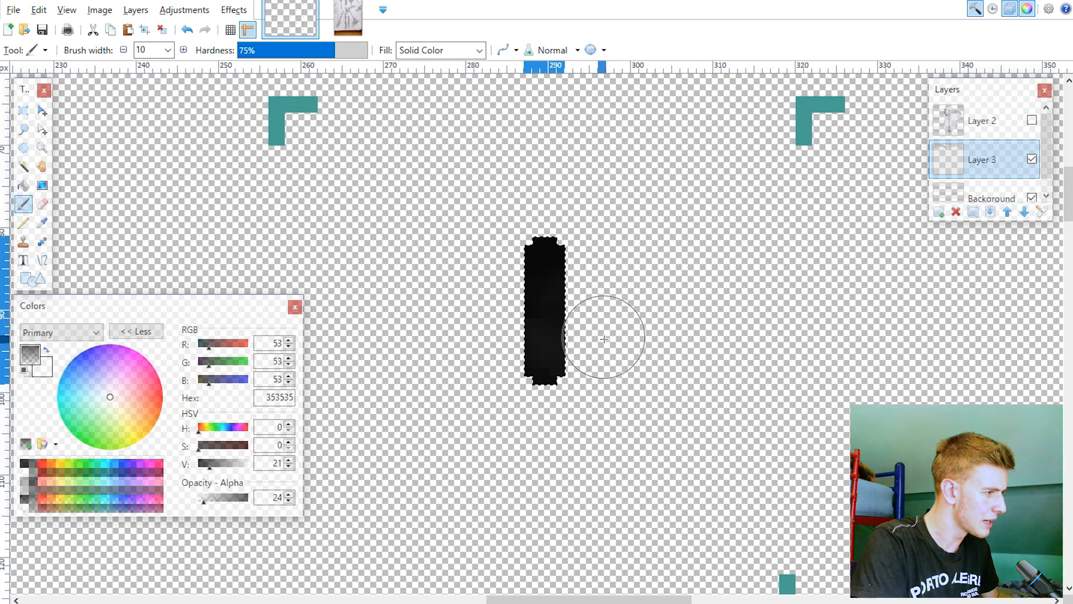
{"action": "left_click", "coordinate": [213, 463]}
{"action": "scroll", "coordinate": [625, 435], "scroll_direction": "down", "scroll_amount": 2, "text": "ctrl"}
{"action": "scroll", "coordinate": [606, 364], "scroll_direction": "up", "scroll_amount": 2, "text": "ctrl"}
{"action": "scroll", "coordinate": [529, 160], "scroll_direction": "down", "scroll_amount": 3, "text": "ctrl"}
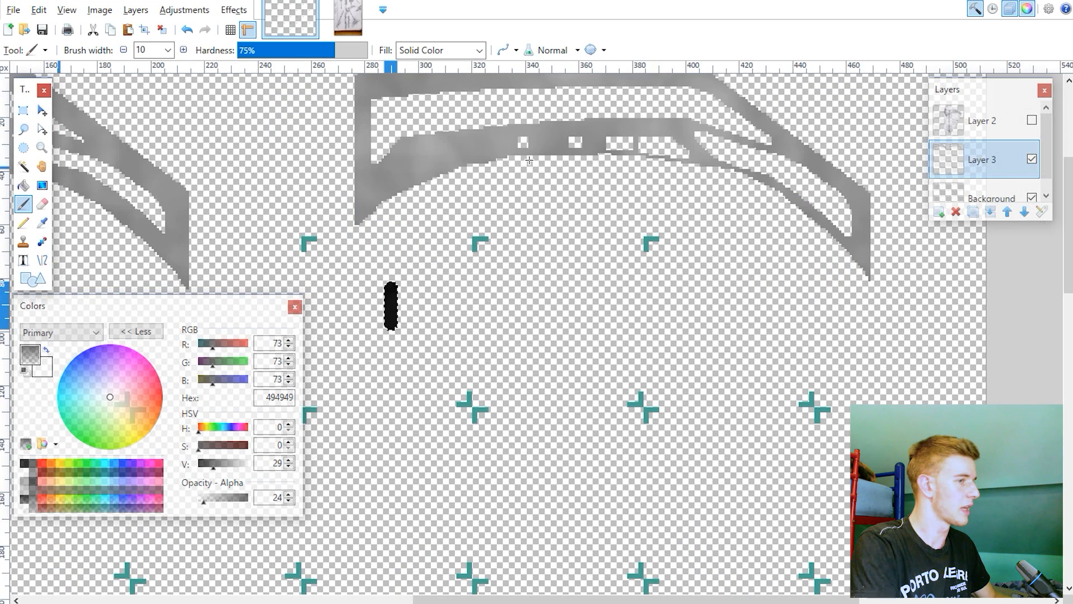
- On the Background layer, delete the grid marks at the opposite corners of the clamp's grid cell
{"action": "left_click", "coordinate": [987, 192]}
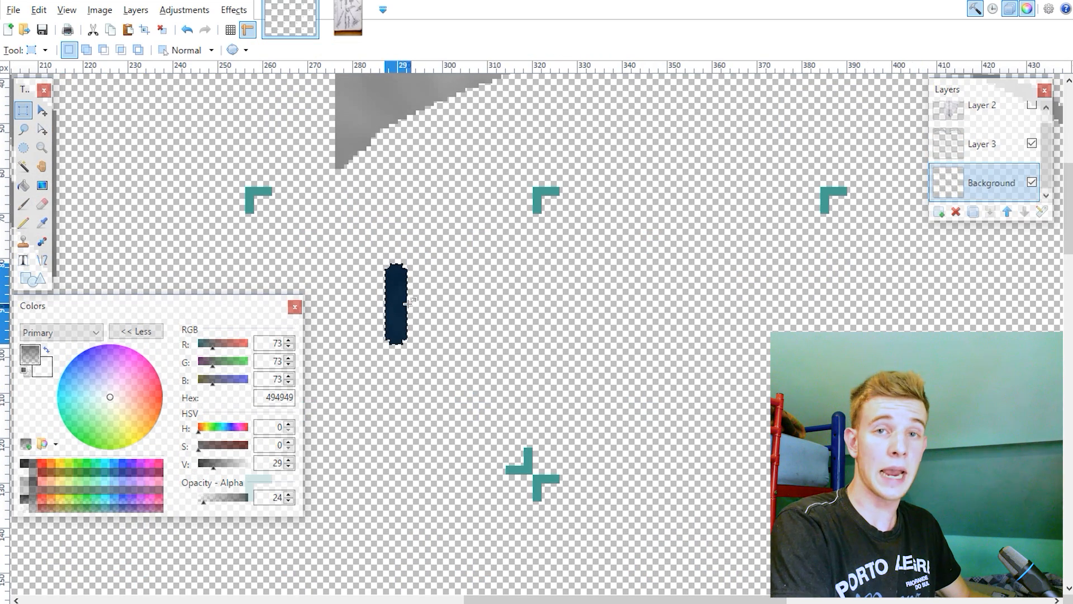
{"action": "scroll", "coordinate": [415, 303], "scroll_direction": "left", "scroll_amount": 1, "text": "shift"}
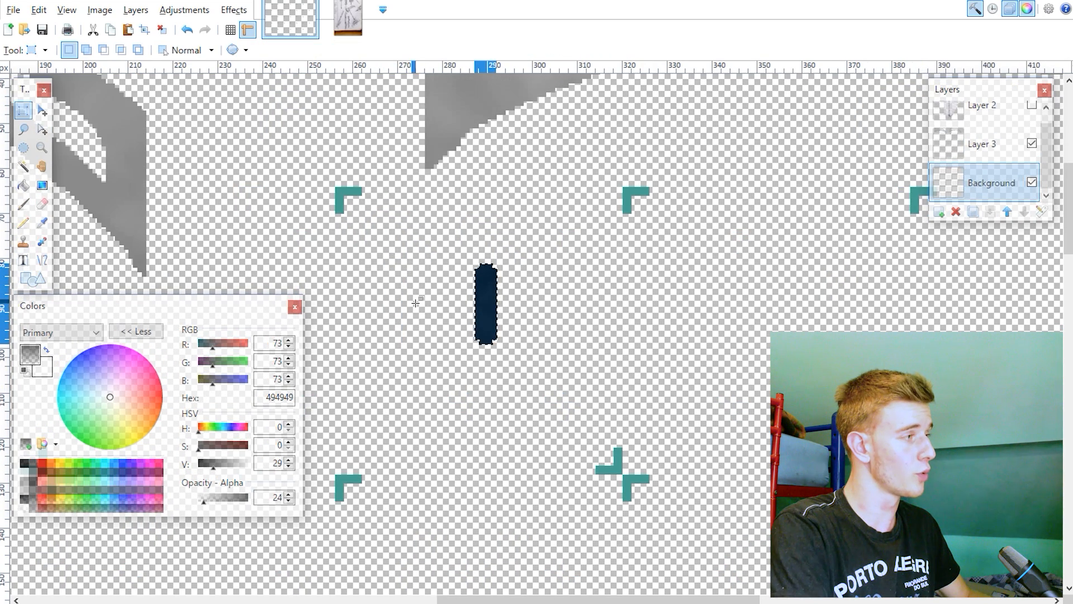
{"action": "left_click_drag", "start_coordinate": [402, 233], "coordinate": [304, 168]}
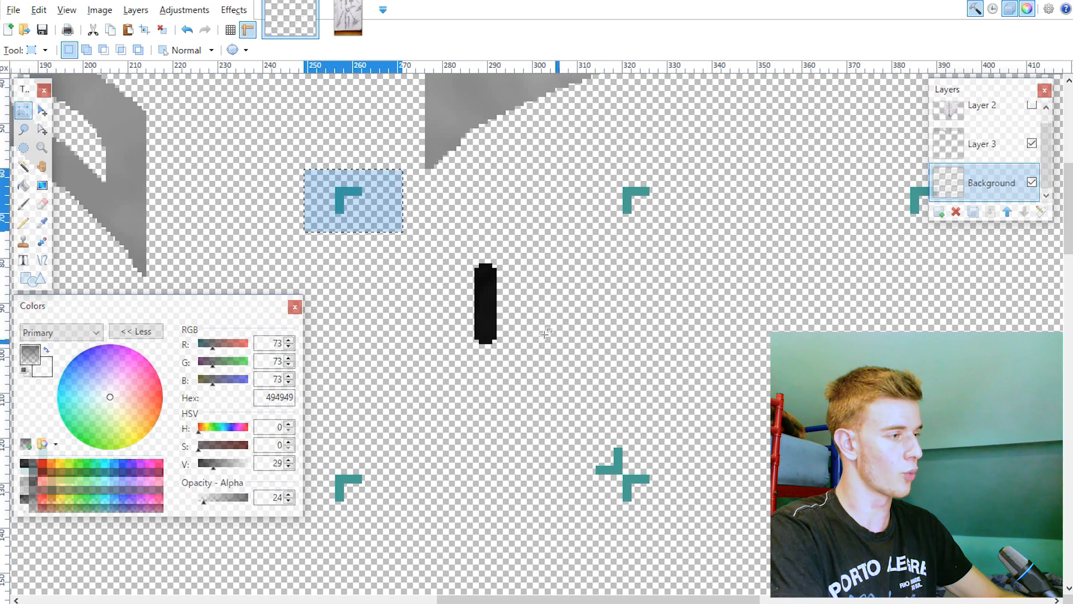
{"action": "key", "text": "Delete"}
{"action": "left_click_drag", "start_coordinate": [661, 411], "coordinate": [586, 498]}
{"action": "key", "text": "Delete"}
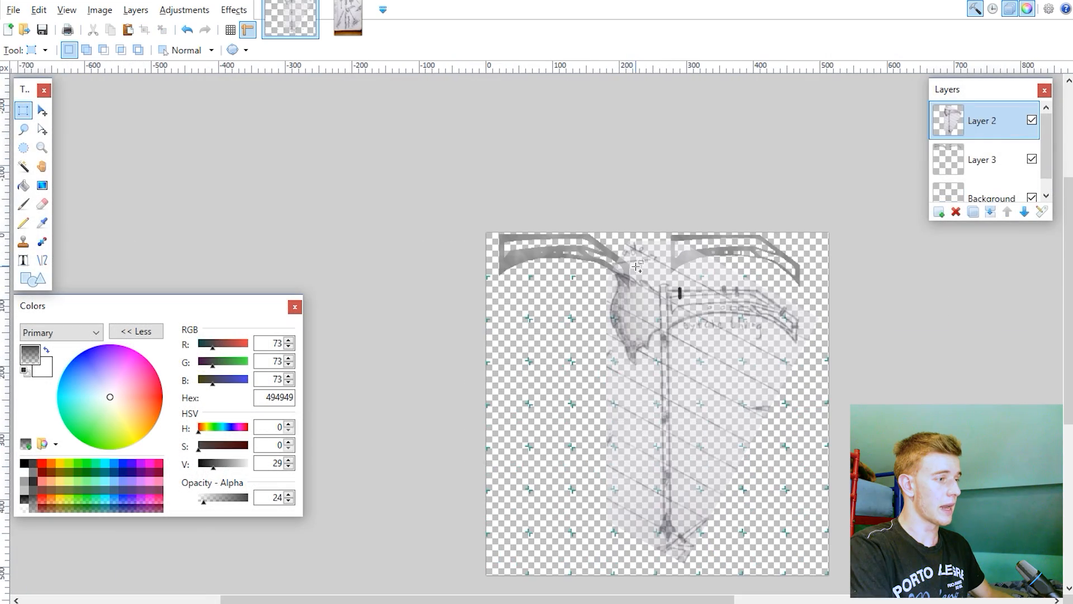
- Shrink the Layer 2 sketch proportionally and move it to the left edge of the sheet, below the first blade
{"action": "scroll", "coordinate": [637, 268], "scroll_direction": "up", "scroll_amount": 3, "text": "ctrl"}
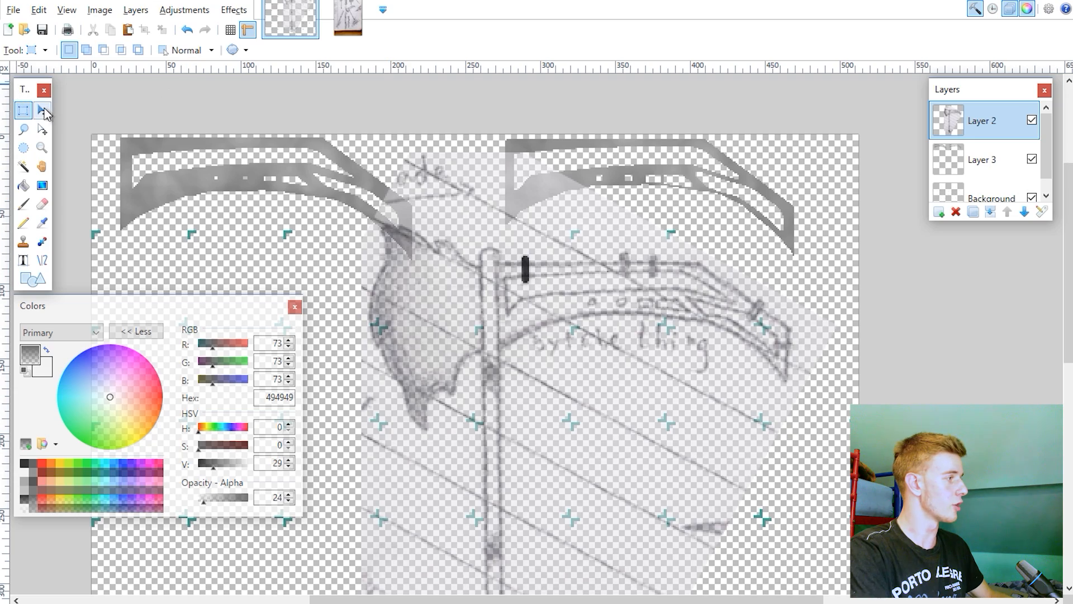
{"action": "left_click", "coordinate": [45, 114]}
{"action": "key", "text": "ctrl+minus"}
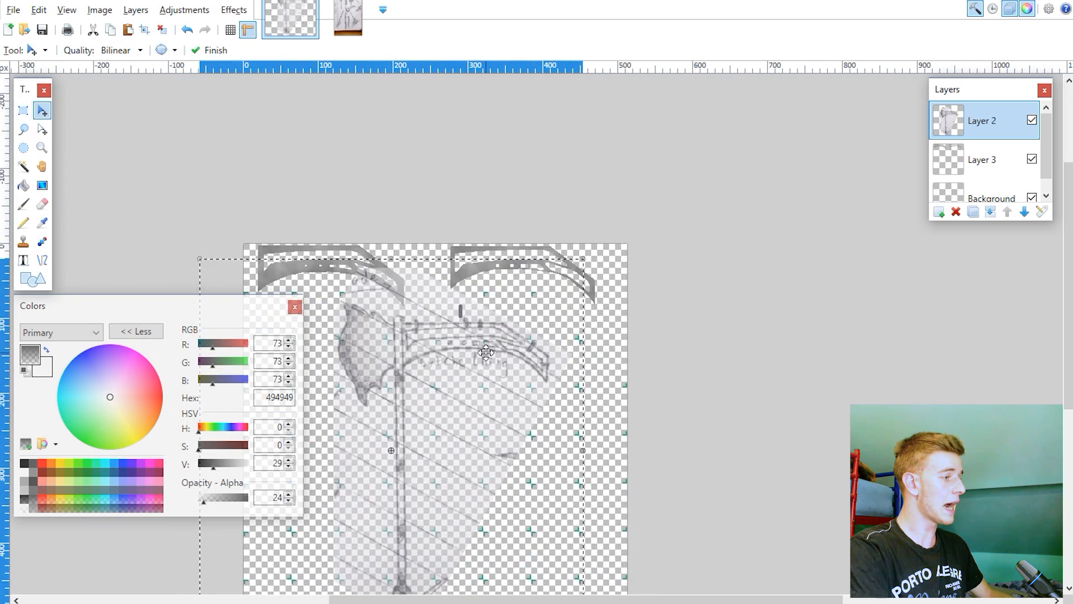
{"action": "left_click_drag", "start_coordinate": [578, 456], "coordinate": [544, 422], "text": "shift"}
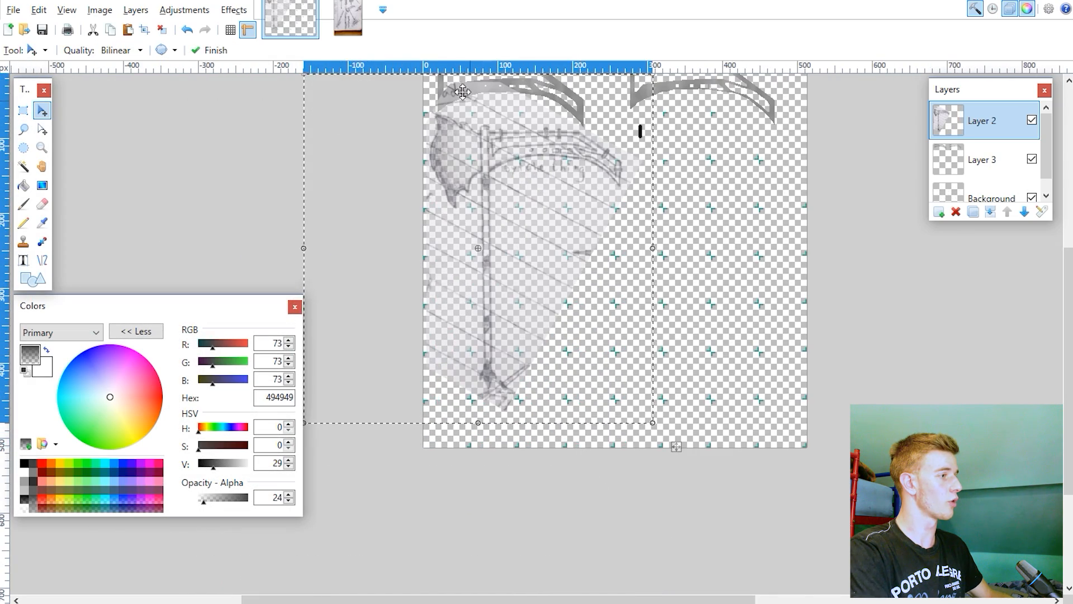
{"action": "scroll", "coordinate": [456, 122], "scroll_direction": "up", "scroll_amount": 2, "text": "ctrl"}
{"action": "left_click_drag", "start_coordinate": [495, 278], "coordinate": [481, 275]}
{"action": "scroll", "coordinate": [483, 274], "scroll_direction": "down", "scroll_amount": 2, "text": "ctrl"}
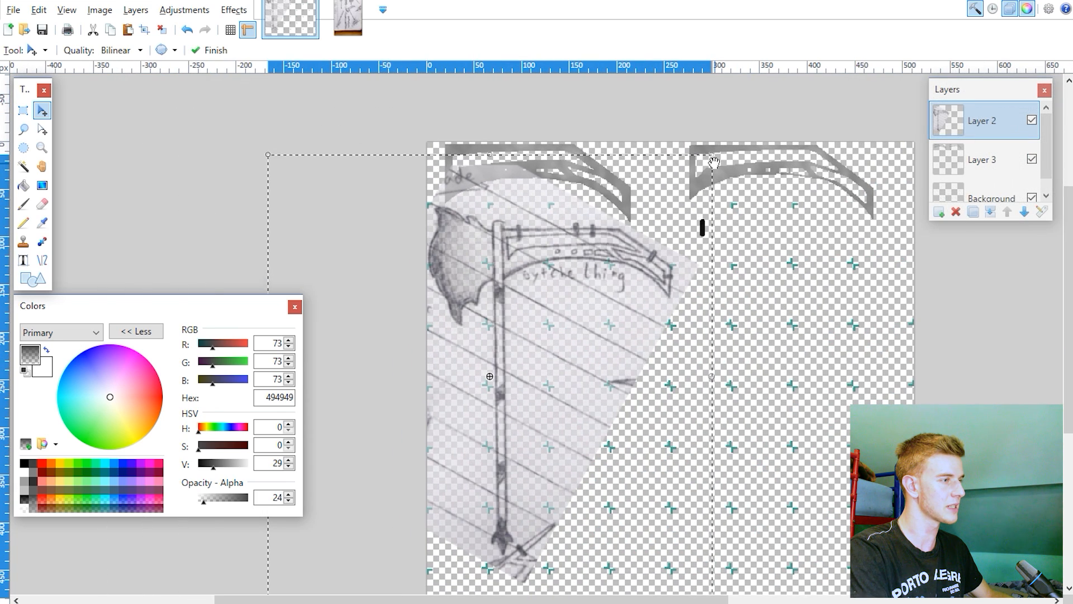
- Shrink the sketch a little more and nudge it so the ornament and staff fit the grid at the sheet's left edge
{"action": "left_click_drag", "start_coordinate": [714, 163], "coordinate": [691, 177]}
{"action": "left_click_drag", "start_coordinate": [623, 247], "coordinate": [628, 235]}
{"action": "key", "text": "Return"}
{"action": "scroll", "coordinate": [463, 226], "scroll_direction": "up", "scroll_amount": 5, "text": "ctrl"}
{"action": "left_click_drag", "start_coordinate": [508, 287], "coordinate": [507, 282]}
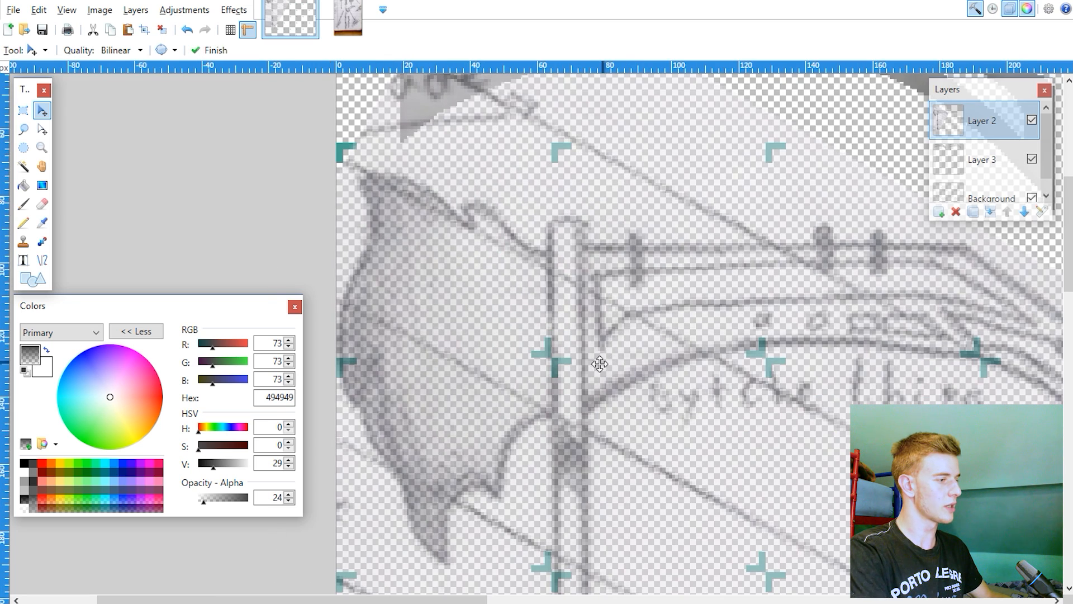
- Make Layer 3 active with the Layer 2 sketch visible, and set the Pencil's primary colour to fully opaque black 000000
{"action": "left_click", "coordinate": [1031, 120]}
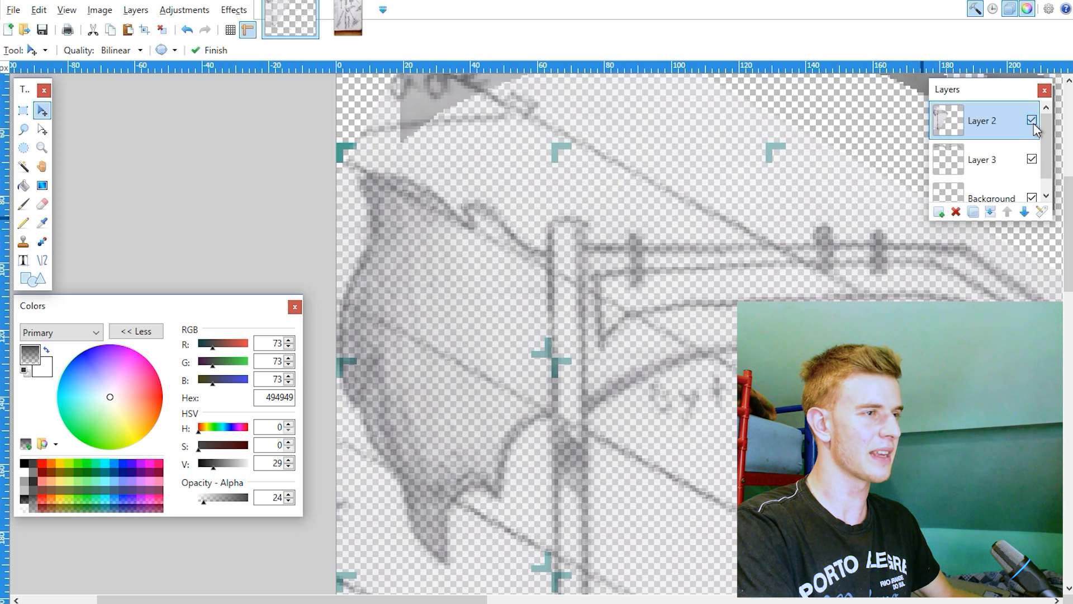
{"action": "left_click", "coordinate": [986, 159]}
{"action": "left_click", "coordinate": [1031, 121]}
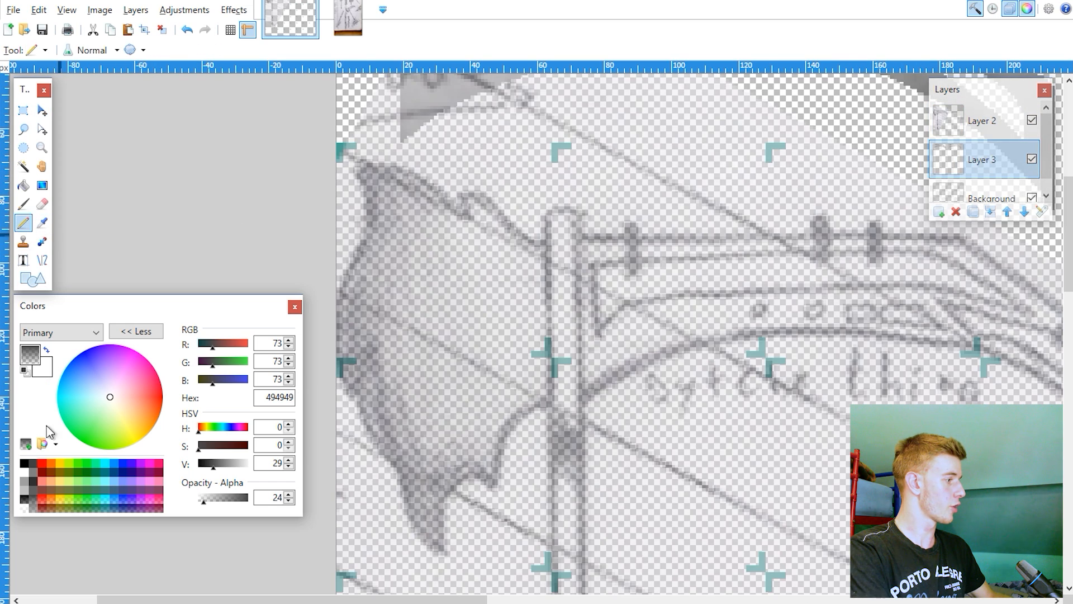
{"action": "left_click", "coordinate": [24, 462]}
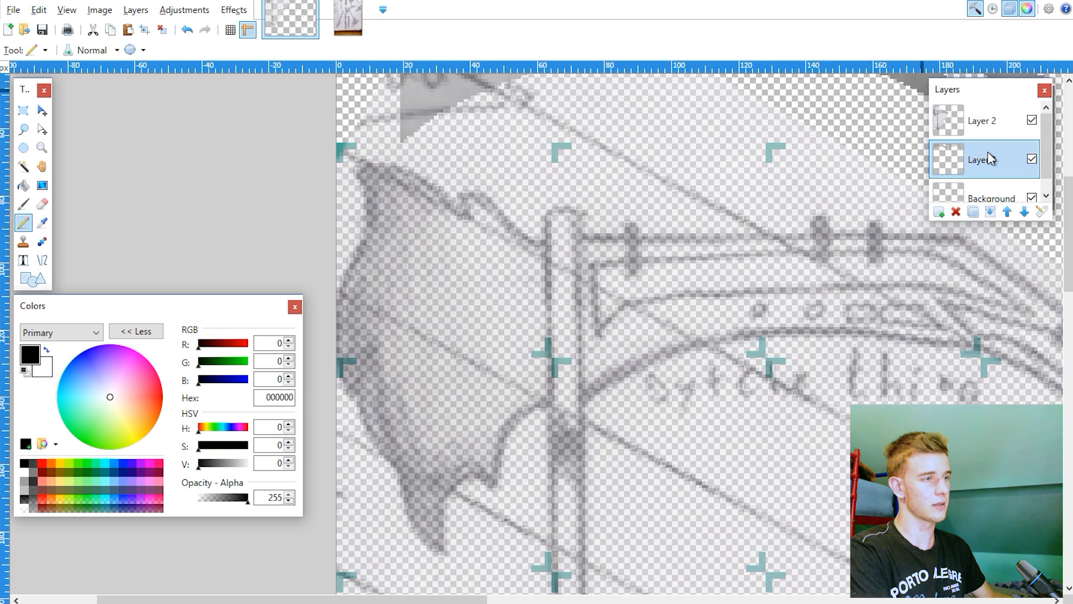
- Trace the ornament's curved outer and lower outline in black on Layer 3, from its upper tip around to the staff
{"action": "scroll", "coordinate": [352, 136], "scroll_direction": "up", "scroll_amount": 2, "text": "ctrl"}
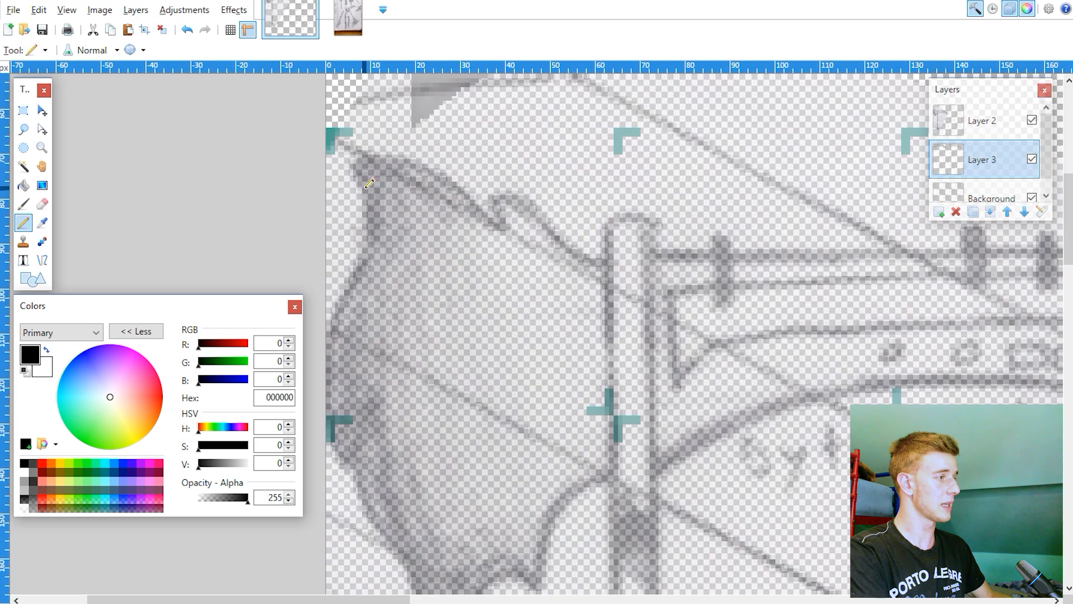
{"action": "left_click_drag", "start_coordinate": [322, 121], "coordinate": [329, 347]}
{"action": "scroll", "coordinate": [329, 347], "scroll_direction": "up", "scroll_amount": 1, "text": "shift"}
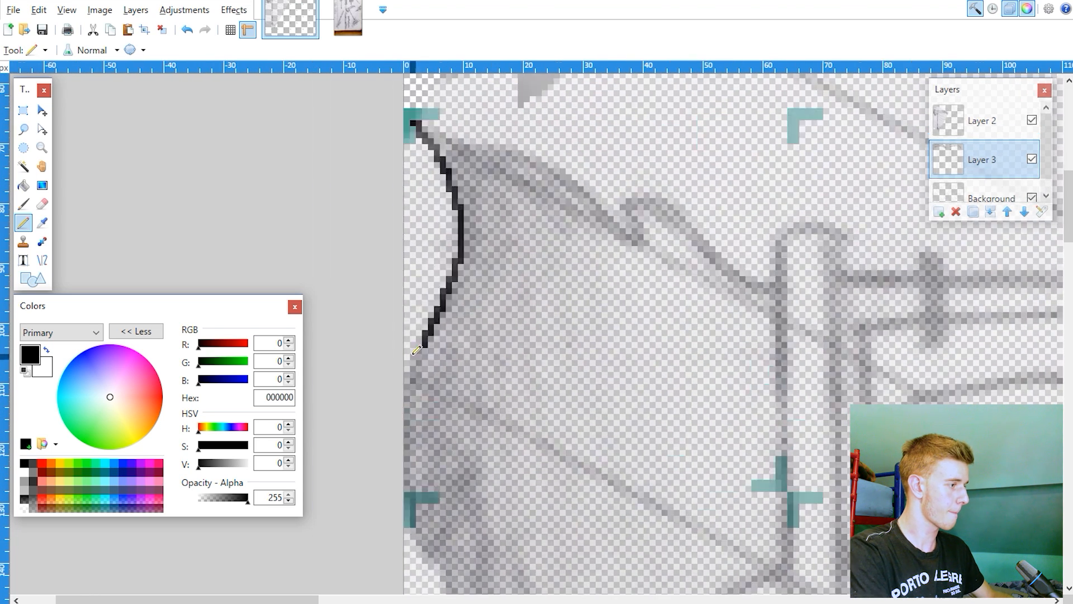
{"action": "scroll", "coordinate": [479, 346], "scroll_direction": "up", "scroll_amount": 1, "text": "ctrl"}
{"action": "scroll", "coordinate": [478, 347], "scroll_direction": "down", "scroll_amount": 5}
{"action": "mouse_move", "coordinate": [385, 104]}
{"action": "left_mouse_down"}
{"action": "mouse_move", "coordinate": [529, 379]}
{"action": "mouse_move", "coordinate": [630, 386]}
{"action": "left_mouse_up"}
{"action": "scroll", "coordinate": [630, 386], "scroll_direction": "down", "scroll_amount": 3, "text": "shift"}
{"action": "left_click_drag", "start_coordinate": [465, 484], "coordinate": [589, 293]}
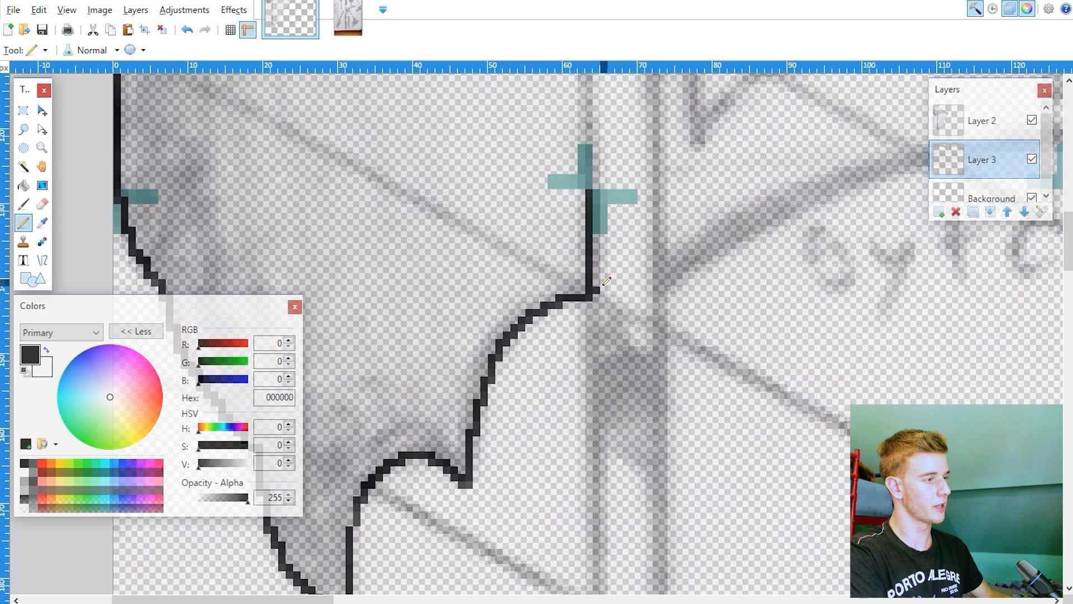
- Close the ornament's outline with a straight vertical edge along the staff and the traced upper edge back to the tip
{"action": "key", "text": "e"}
{"action": "scroll", "coordinate": [593, 278], "scroll_direction": "up", "scroll_amount": 5}
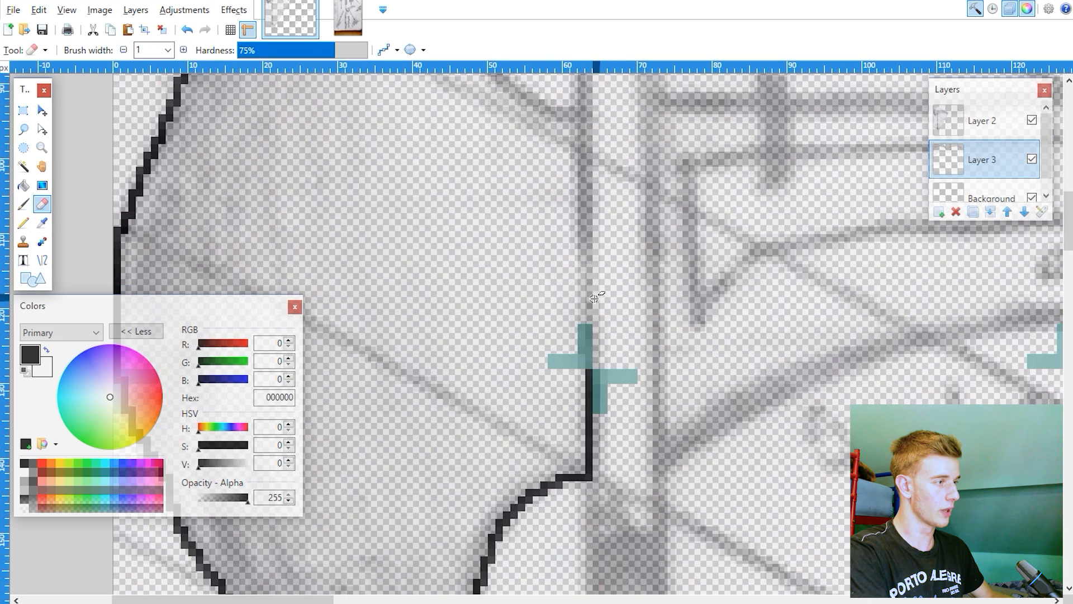
{"action": "left_click", "coordinate": [24, 223]}
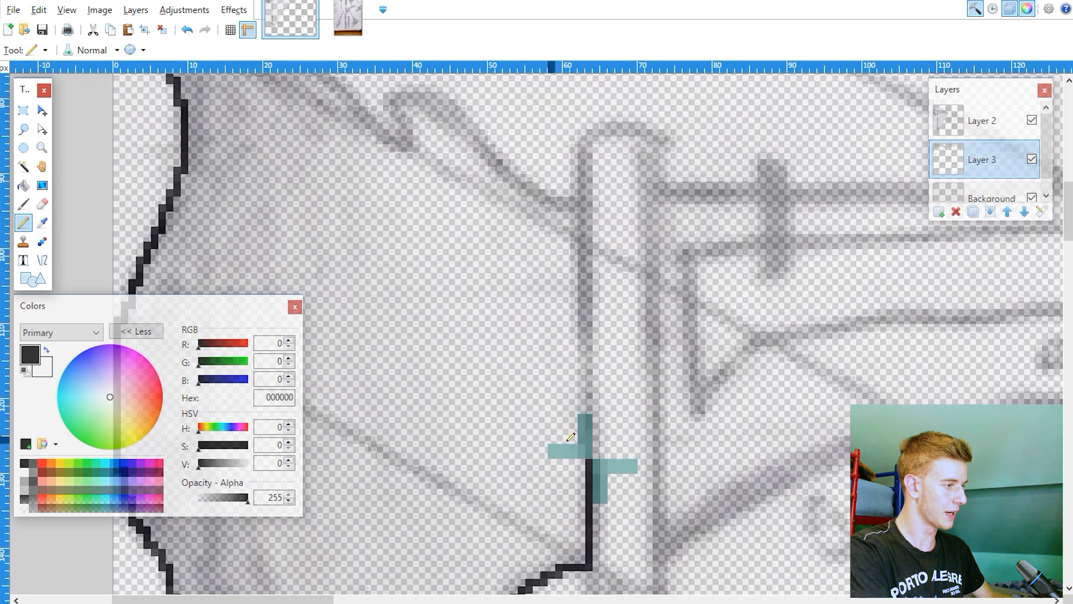
{"action": "left_click_drag", "start_coordinate": [589, 460], "coordinate": [589, 196]}
{"action": "scroll", "coordinate": [591, 196], "scroll_direction": "down", "scroll_amount": 3, "text": "ctrl"}
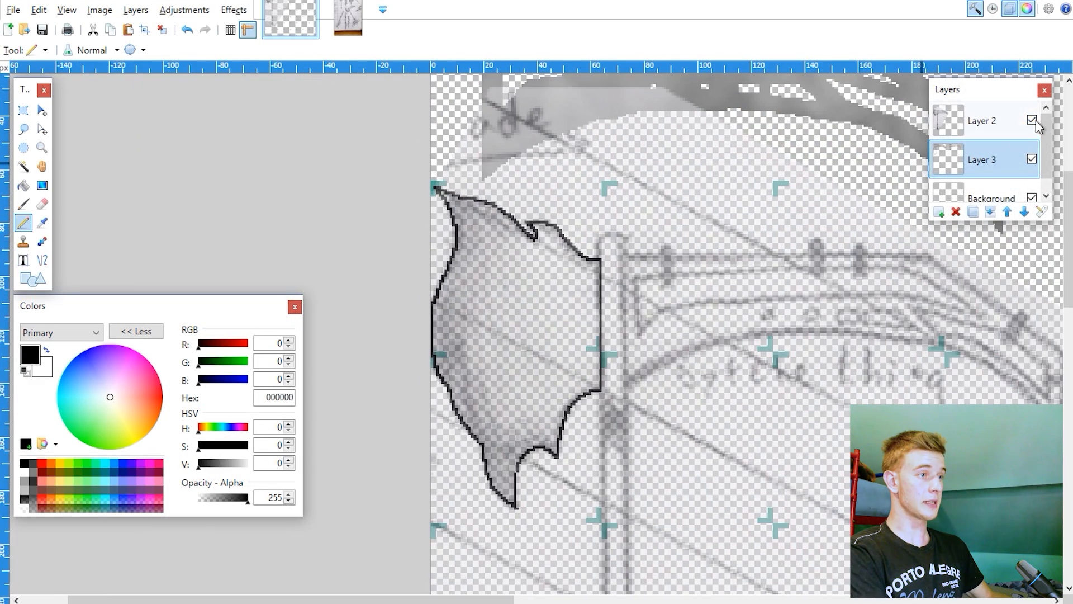
- Hide the Layer 2 sketch and fill the outlined ornament on Layer 3 solid black, including the gap at its tip
{"action": "left_click", "coordinate": [1032, 119]}
{"action": "scroll", "coordinate": [632, 273], "scroll_direction": "down", "scroll_amount": 3, "text": "ctrl"}
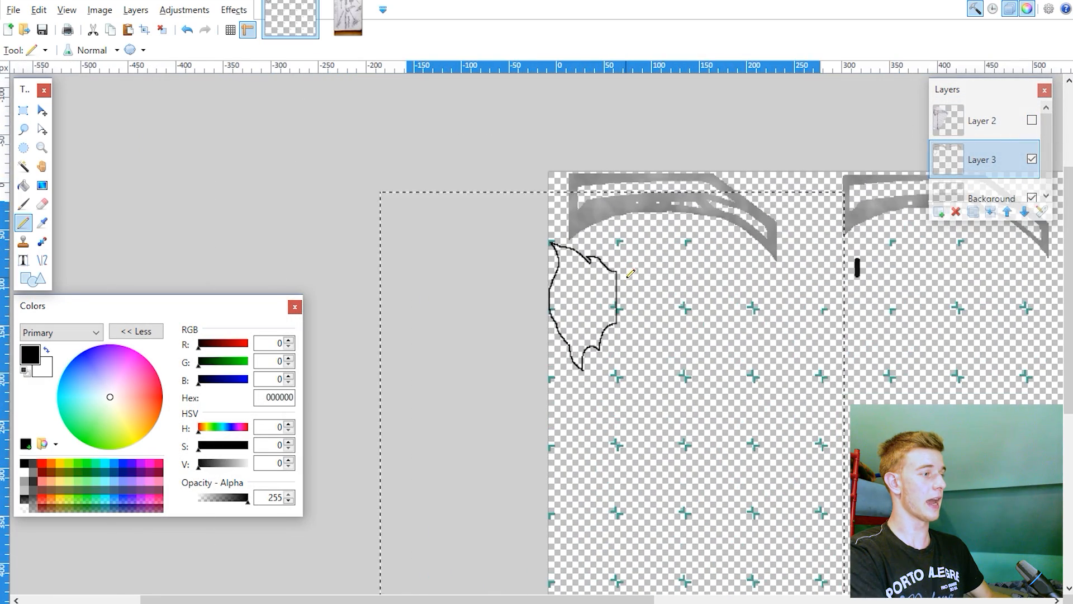
{"action": "left_click", "coordinate": [23, 110]}
{"action": "scroll", "coordinate": [602, 251], "scroll_direction": "up", "scroll_amount": 1, "text": "ctrl"}
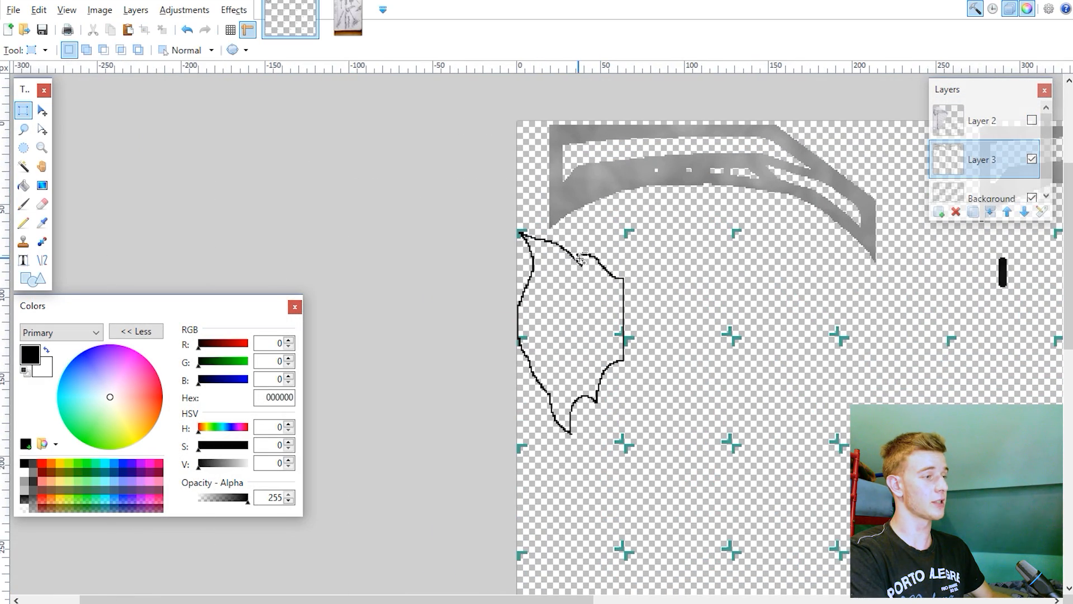
{"action": "scroll", "coordinate": [591, 292], "scroll_direction": "up", "scroll_amount": 2, "text": "ctrl"}
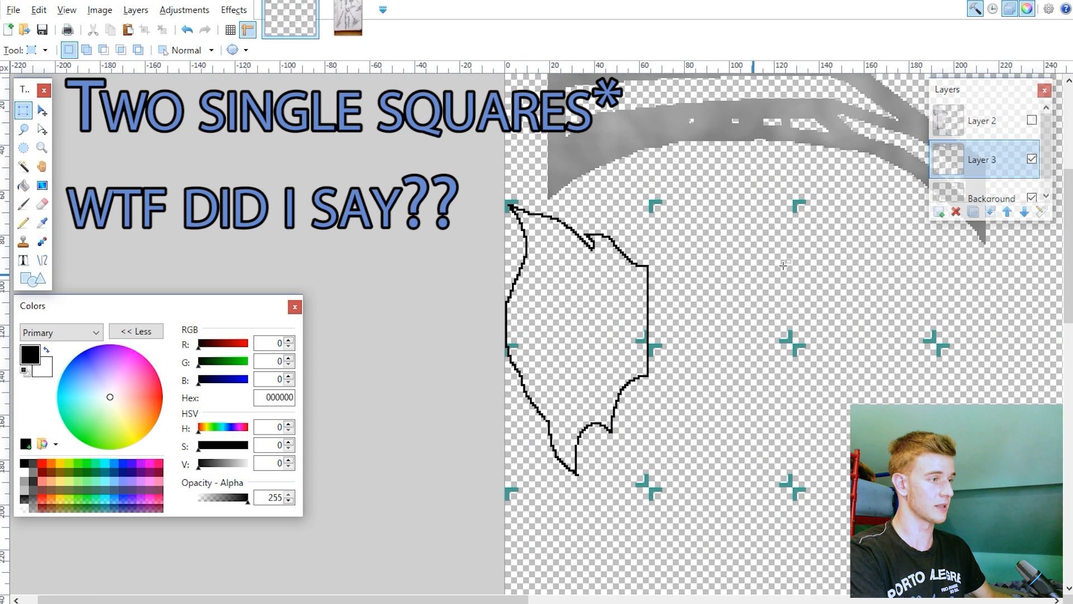
{"action": "key", "text": "f"}
{"action": "left_click", "coordinate": [566, 294]}
{"action": "scroll", "coordinate": [514, 211], "scroll_direction": "up", "scroll_amount": 4, "text": "ctrl"}
{"action": "key", "text": "p"}
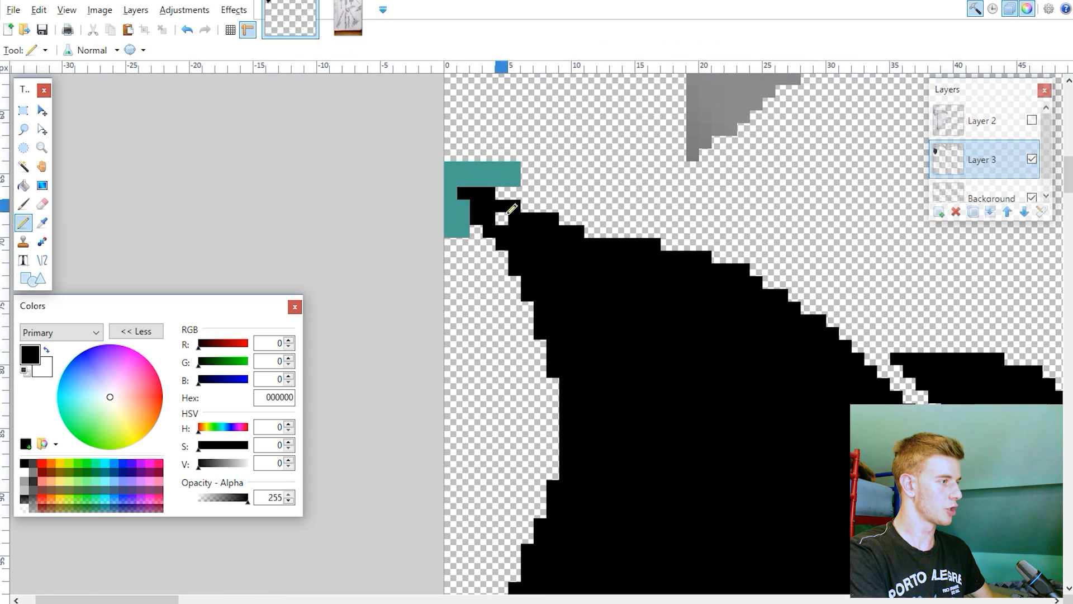
- Select the black ornament shape with the Magic Wand and paint it grey 808080 with a 45-wide brush
{"action": "scroll", "coordinate": [567, 251], "scroll_direction": "down", "scroll_amount": 8, "text": "ctrl"}
{"action": "key", "text": "s"}
{"action": "key", "text": "s"}
{"action": "key", "text": "s"}
{"action": "key", "text": "s"}
{"action": "left_click", "coordinate": [613, 324]}
{"action": "key", "text": "b"}
{"action": "mouse_move", "coordinate": [558, 246]}
{"action": "left_mouse_down"}
{"action": "mouse_move", "coordinate": [627, 264]}
{"action": "mouse_move", "coordinate": [557, 328]}
{"action": "left_mouse_up"}
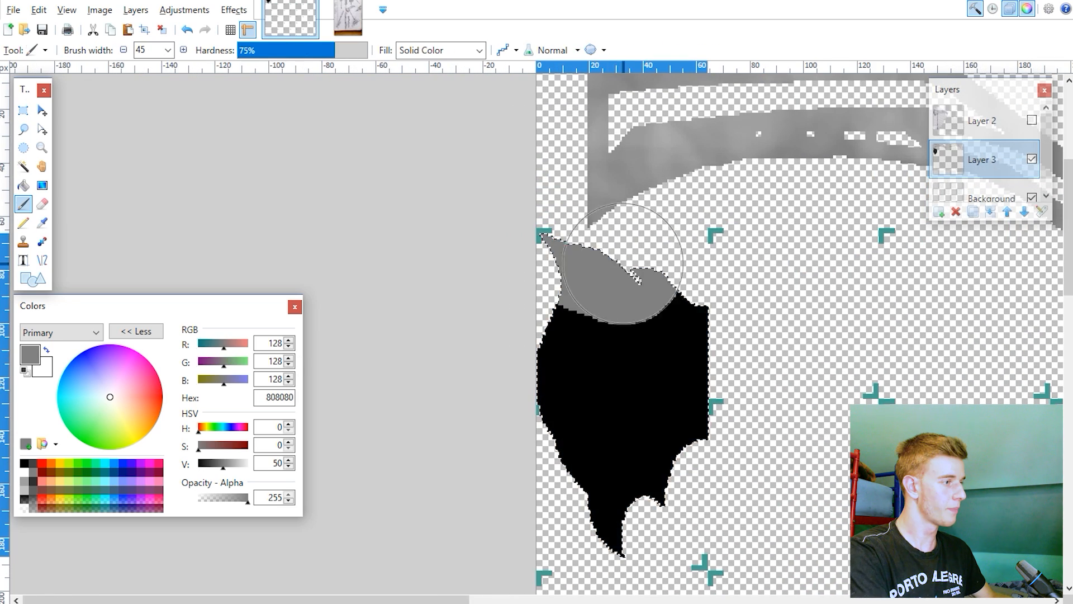
{"action": "mouse_move", "coordinate": [478, 353]}
{"action": "left_mouse_down"}
{"action": "mouse_move", "coordinate": [637, 407]}
{"action": "mouse_move", "coordinate": [654, 438]}
{"action": "left_mouse_up"}
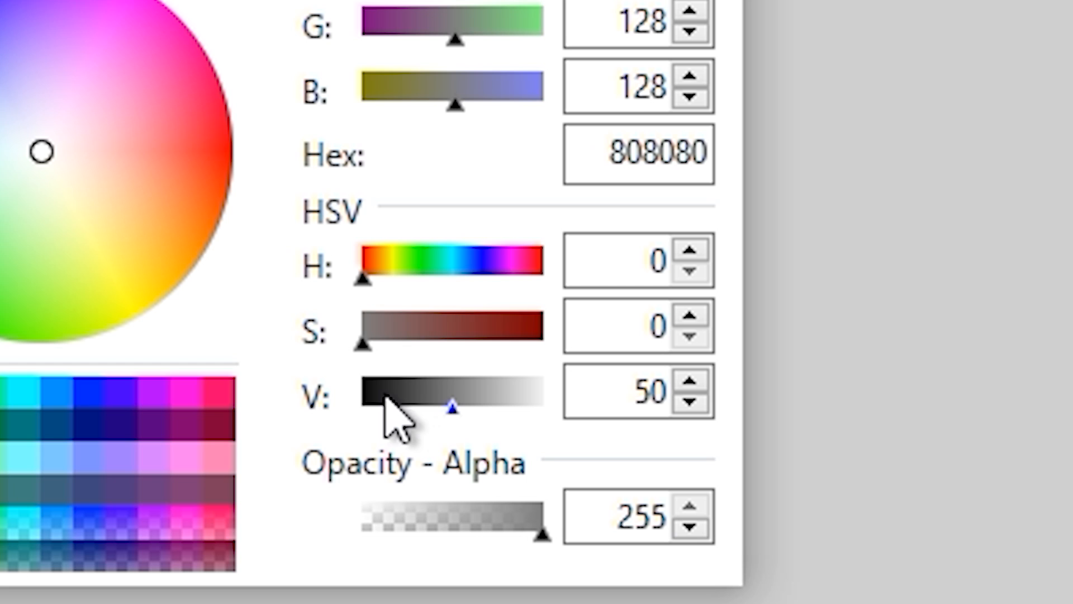
- Shade the grey ornament with dark 1E1E1E and light D8D8D8 brush strokes at opacity 20
{"action": "left_click", "coordinate": [385, 396]}
{"action": "left_click_drag", "start_coordinate": [373, 522], "coordinate": [380, 533]}
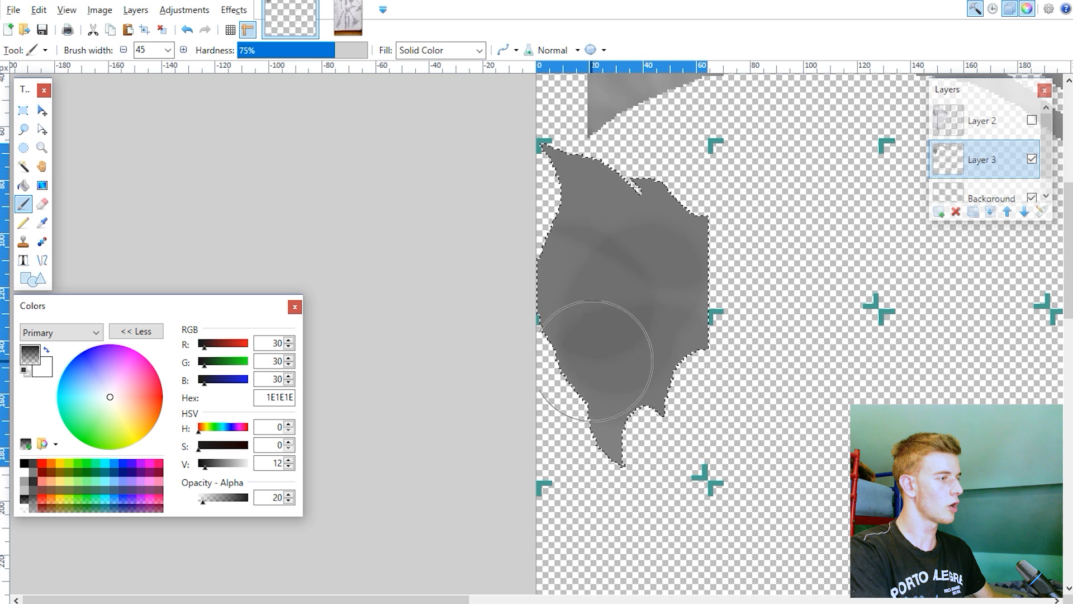
{"action": "mouse_move", "coordinate": [597, 357]}
{"action": "left_mouse_down"}
{"action": "mouse_move", "coordinate": [719, 231]}
{"action": "mouse_move", "coordinate": [771, 364]}
{"action": "left_mouse_up"}
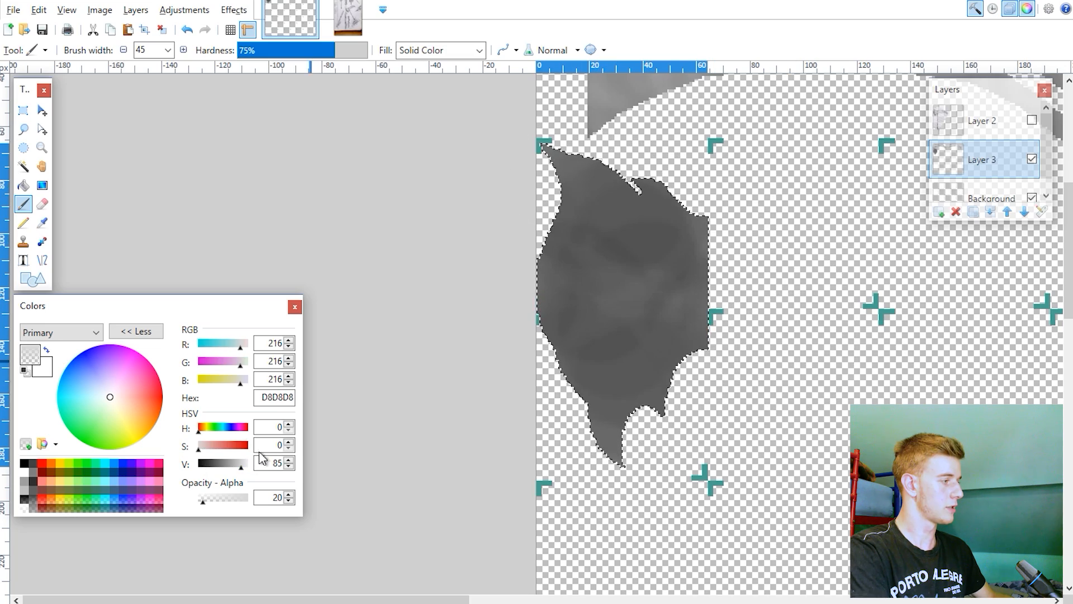
{"action": "mouse_move", "coordinate": [587, 414]}
{"action": "left_mouse_down"}
{"action": "mouse_move", "coordinate": [611, 408]}
{"action": "mouse_move", "coordinate": [647, 300]}
{"action": "mouse_move", "coordinate": [643, 386]}
{"action": "mouse_move", "coordinate": [728, 272]}
{"action": "left_mouse_up"}
- Open the ytCANDY image from the desktop in paint.net and sample its pink F03FBB as the primary colour
{"action": "key", "text": "ctrl+Tab"}
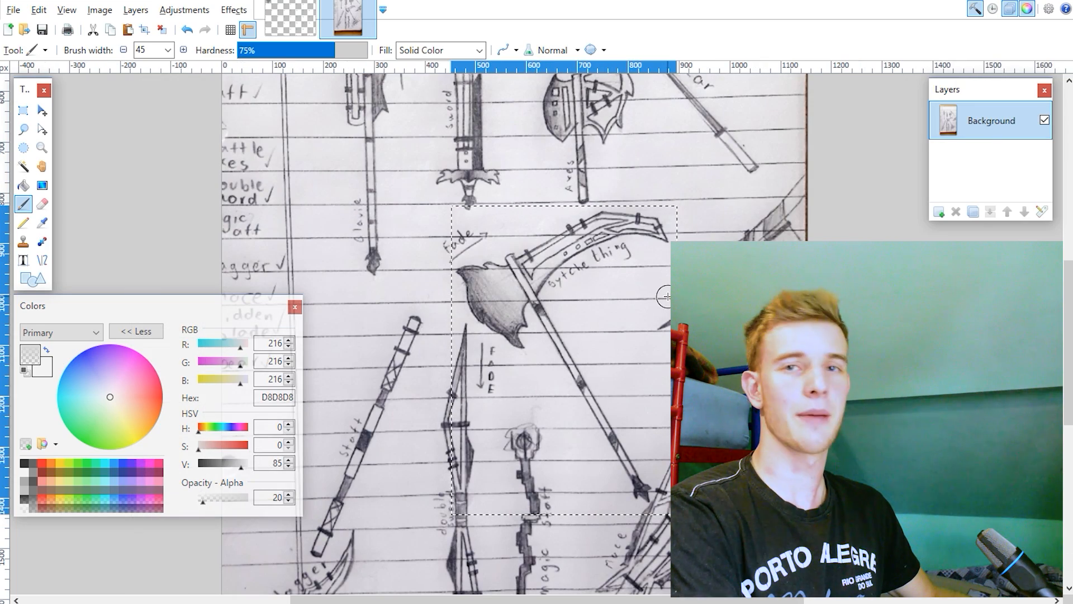
{"action": "scroll", "coordinate": [520, 325], "scroll_direction": "up", "scroll_amount": 4, "text": "ctrl"}
{"action": "scroll", "coordinate": [490, 323], "scroll_direction": "up", "scroll_amount": 1, "text": "ctrl"}
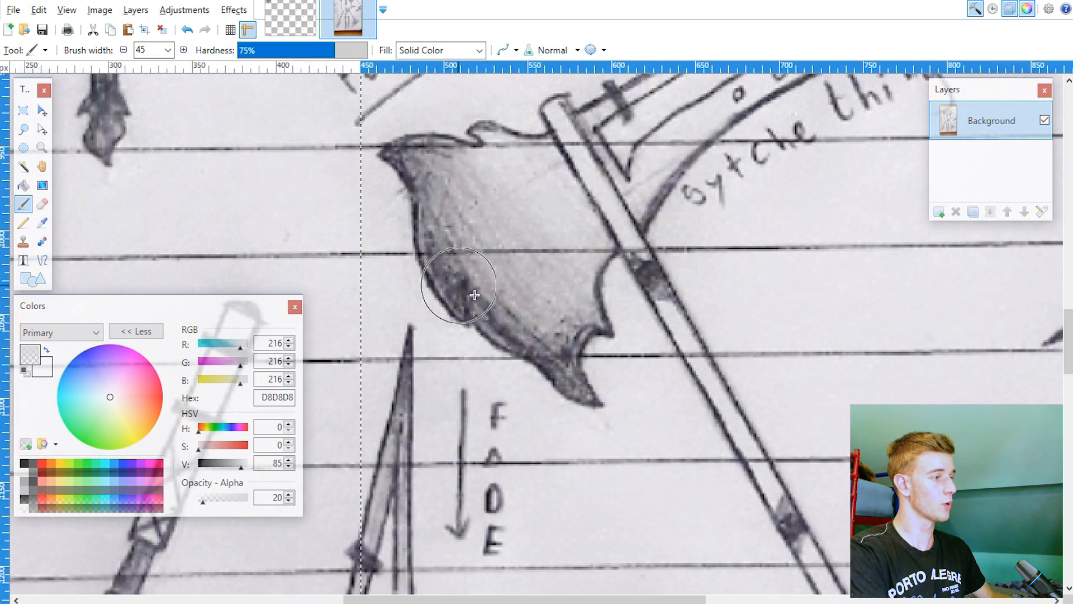
{"action": "scroll", "coordinate": [609, 310], "scroll_direction": "down", "scroll_amount": 2, "text": "ctrl"}
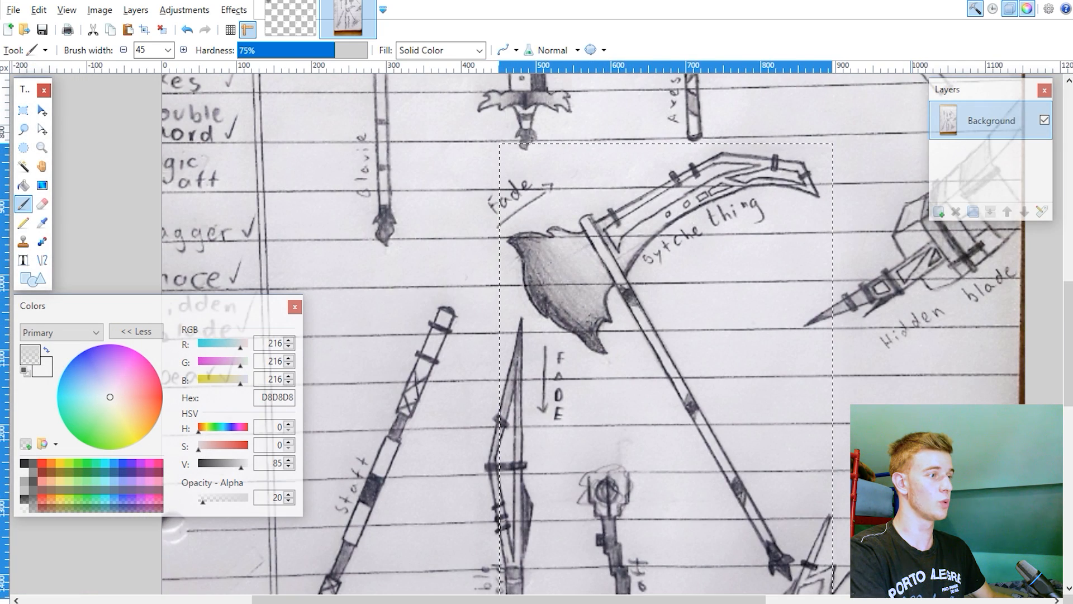
{"action": "key", "text": "super+d"}
{"action": "right_click", "coordinate": [700, 555]}
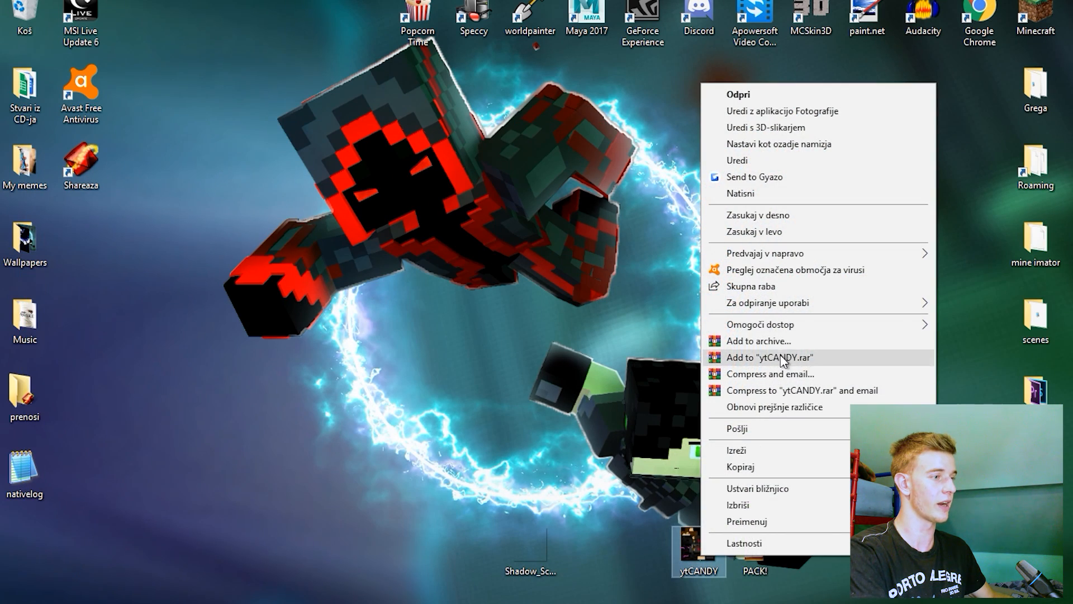
{"action": "mouse_move", "coordinate": [782, 304]}
{"action": "left_click", "coordinate": [575, 342]}
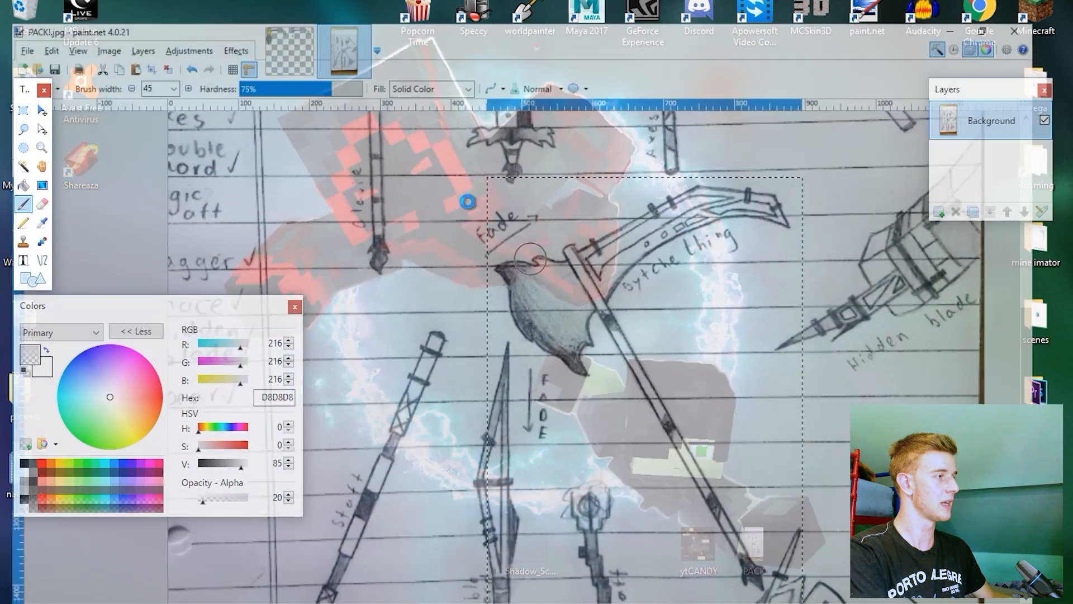
{"action": "scroll", "coordinate": [523, 342], "scroll_direction": "up", "scroll_amount": 10, "text": "ctrl"}
{"action": "key", "text": "k"}
{"action": "left_click", "coordinate": [447, 302]}
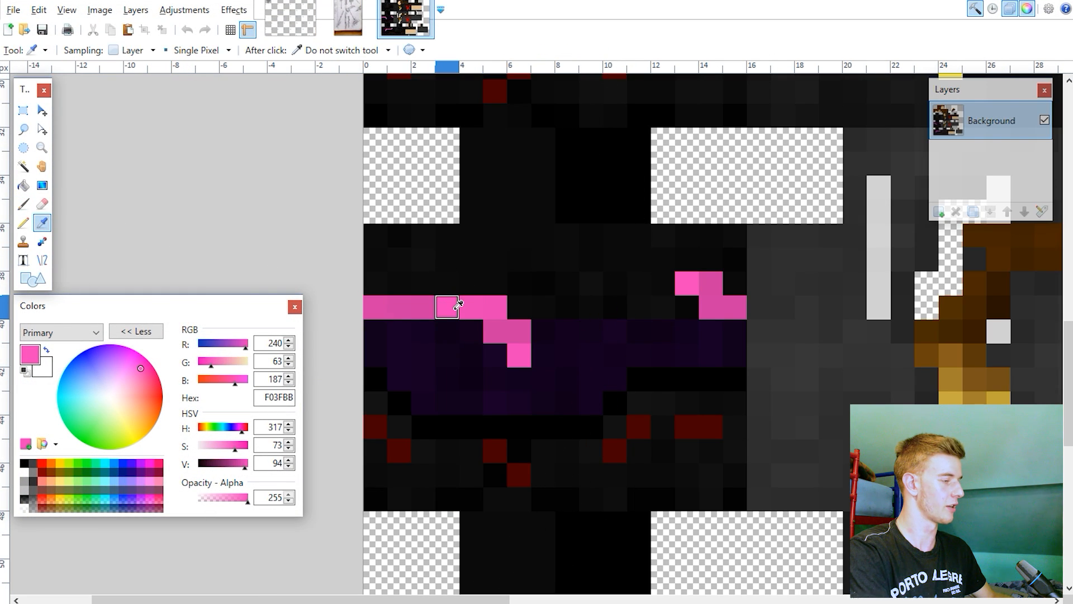
- Return to the item sheet and paint the whole selected ornament in the sampled pink
{"action": "left_click", "coordinate": [290, 17]}
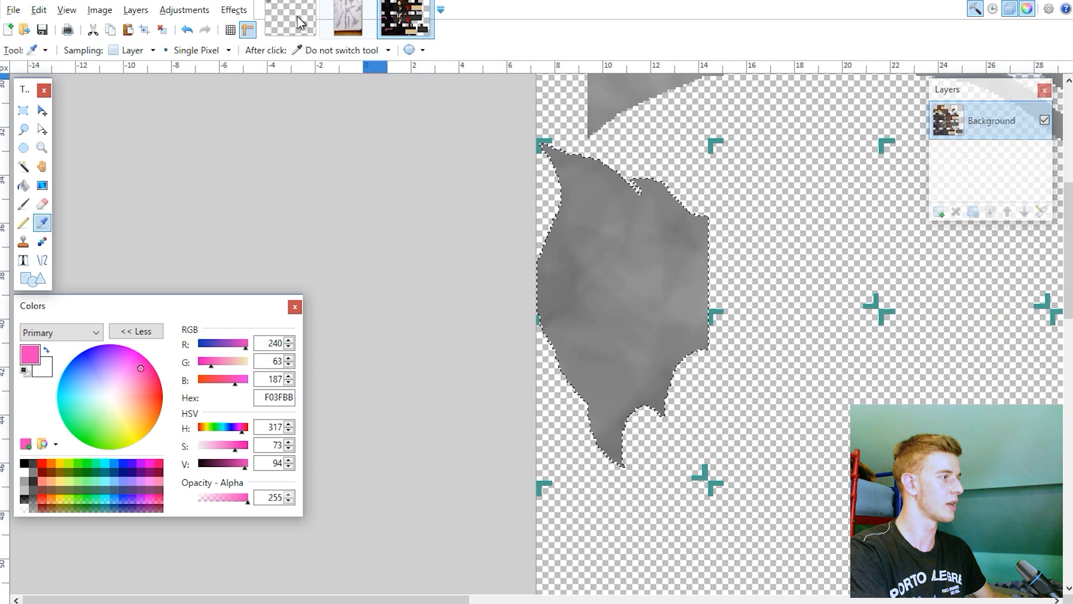
{"action": "left_click", "coordinate": [23, 204]}
{"action": "mouse_move", "coordinate": [565, 168]}
{"action": "left_mouse_down"}
{"action": "mouse_move", "coordinate": [670, 207]}
{"action": "mouse_move", "coordinate": [721, 267]}
{"action": "left_mouse_up"}
- Shade the pink ornament with near-black strokes at opacity 20, darkening it gradually towards the straight staff edge
{"action": "left_click_drag", "start_coordinate": [575, 423], "coordinate": [586, 446]}
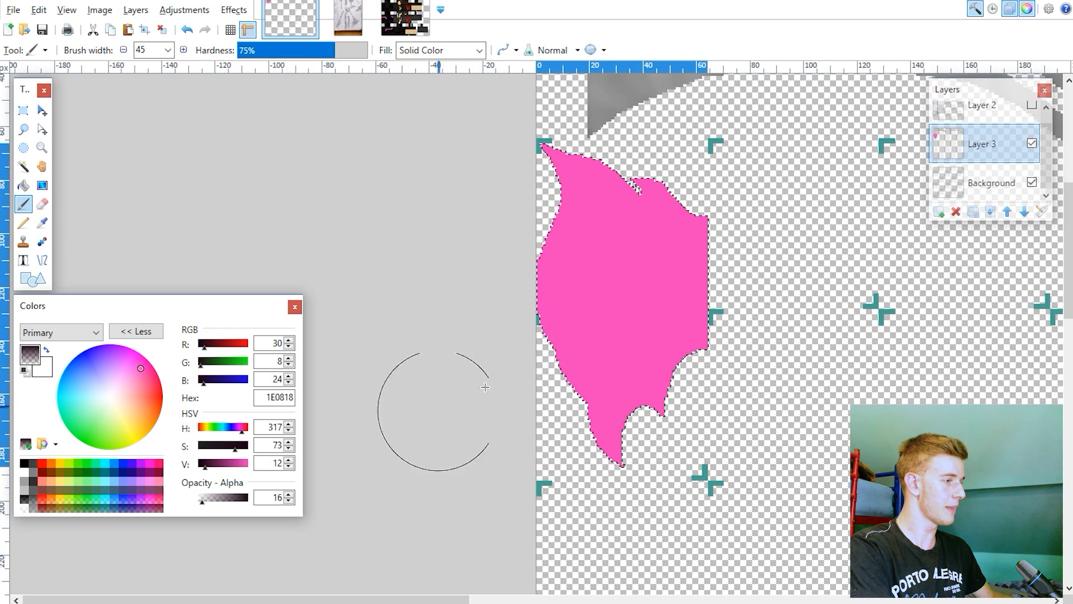
{"action": "left_click_drag", "start_coordinate": [510, 434], "coordinate": [652, 247]}
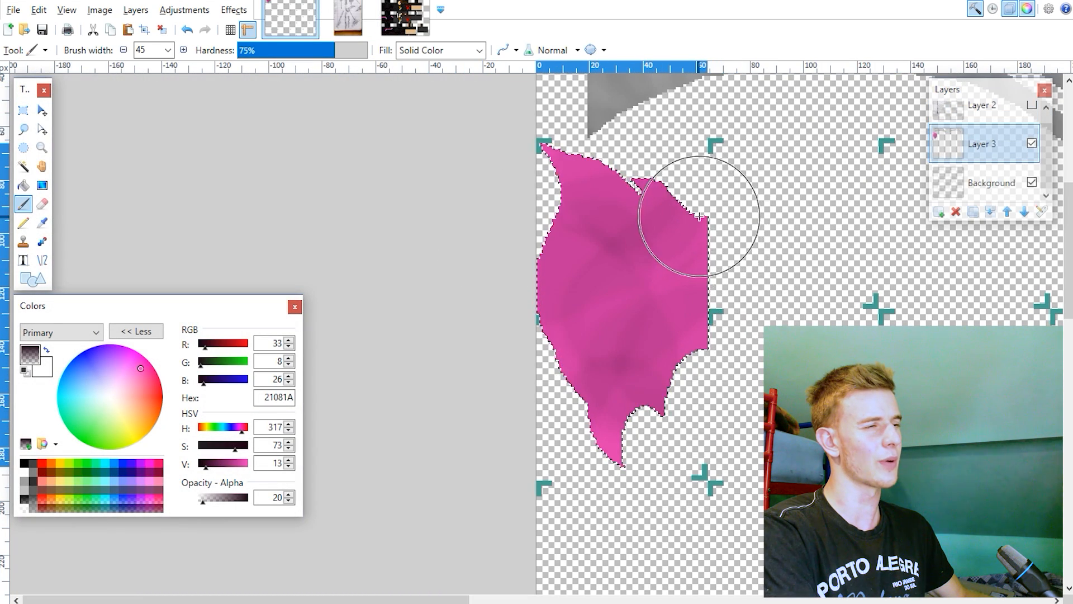
{"action": "mouse_move", "coordinate": [698, 216]}
{"action": "left_mouse_down"}
{"action": "mouse_move", "coordinate": [712, 203]}
{"action": "mouse_move", "coordinate": [651, 194]}
{"action": "mouse_move", "coordinate": [694, 240]}
{"action": "mouse_move", "coordinate": [644, 200]}
{"action": "mouse_move", "coordinate": [707, 200]}
{"action": "mouse_move", "coordinate": [711, 341]}
{"action": "mouse_move", "coordinate": [664, 366]}
{"action": "mouse_move", "coordinate": [640, 260]}
{"action": "mouse_move", "coordinate": [632, 316]}
{"action": "mouse_move", "coordinate": [719, 313]}
{"action": "mouse_move", "coordinate": [726, 302]}
{"action": "mouse_move", "coordinate": [657, 441]}
{"action": "mouse_move", "coordinate": [608, 361]}
{"action": "left_mouse_up"}
{"action": "scroll", "coordinate": [705, 280], "scroll_direction": "down", "scroll_amount": 1, "text": "ctrl"}
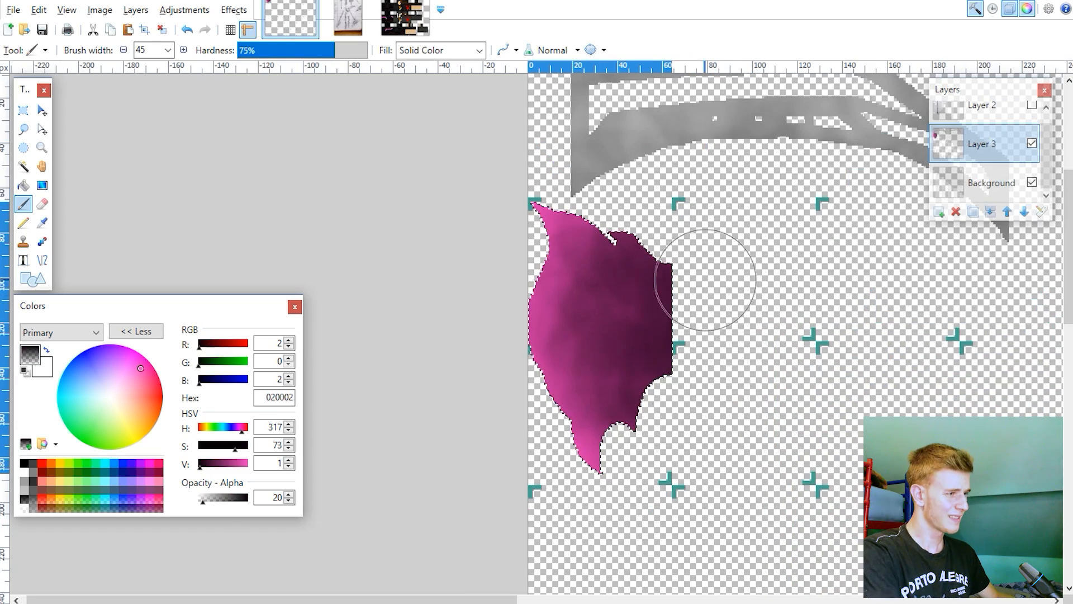
{"action": "scroll", "coordinate": [762, 484], "scroll_direction": "down", "scroll_amount": 3, "text": "ctrl"}
{"action": "scroll", "coordinate": [761, 484], "scroll_direction": "up", "scroll_amount": 2, "text": "ctrl"}
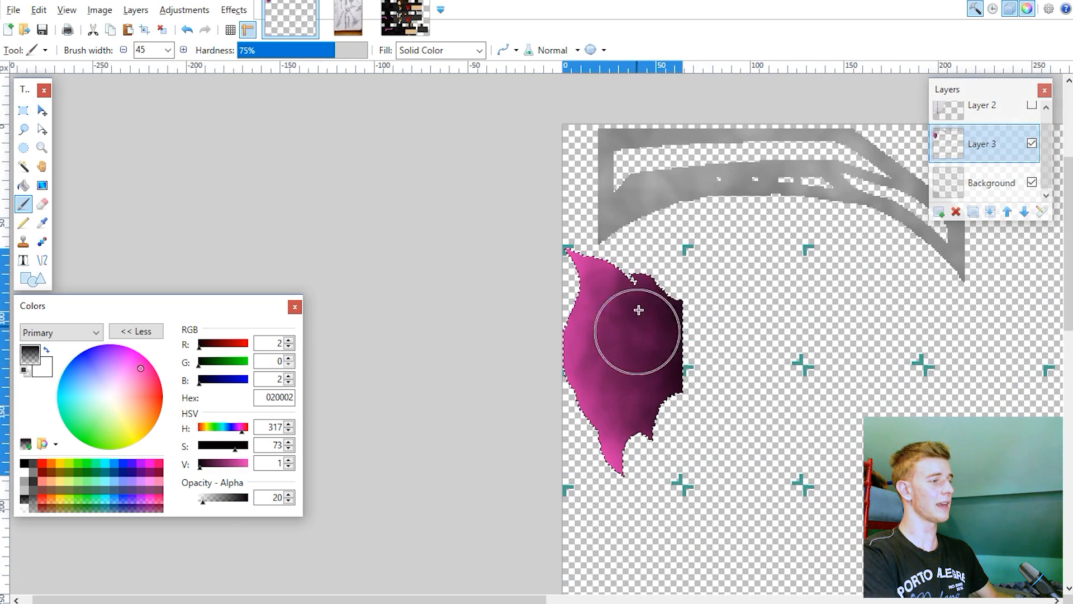
{"action": "scroll", "coordinate": [660, 332], "scroll_direction": "right", "scroll_amount": 3, "text": "shift"}
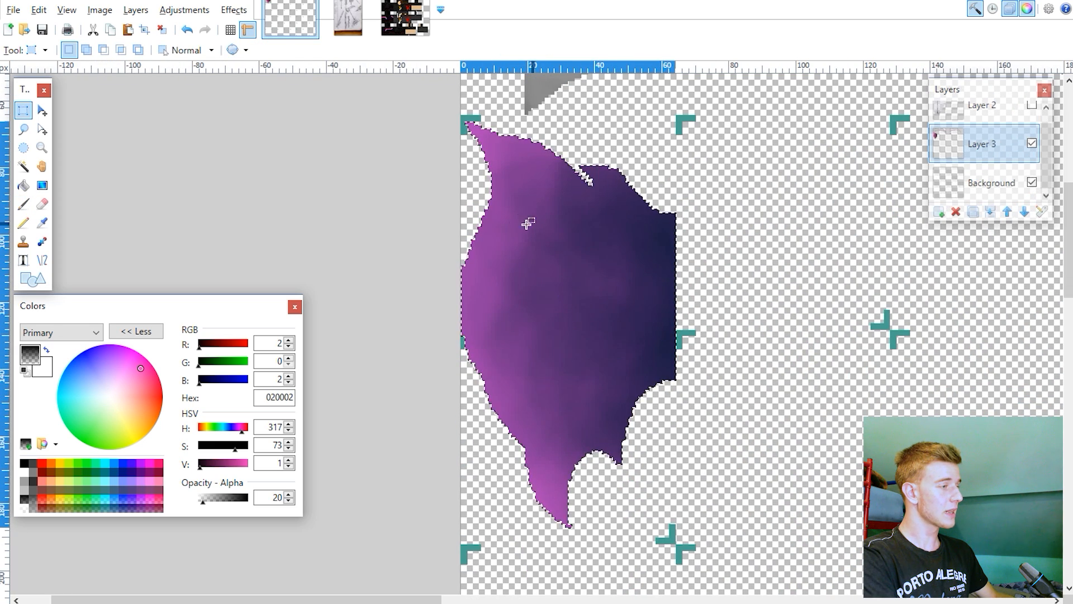
- Copy the shaded ornament into the grid cells beside it and lasso the area just inside the copy's edge
{"action": "left_click_drag", "start_coordinate": [461, 114], "coordinate": [676, 543]}
{"action": "left_click", "coordinate": [130, 32]}
{"action": "left_click_drag", "start_coordinate": [580, 220], "coordinate": [680, 175]}
{"action": "scroll", "coordinate": [774, 180], "scroll_direction": "up", "scroll_amount": 2, "text": "ctrl"}
{"action": "scroll", "coordinate": [687, 246], "scroll_direction": "down", "scroll_amount": 3, "text": "ctrl"}
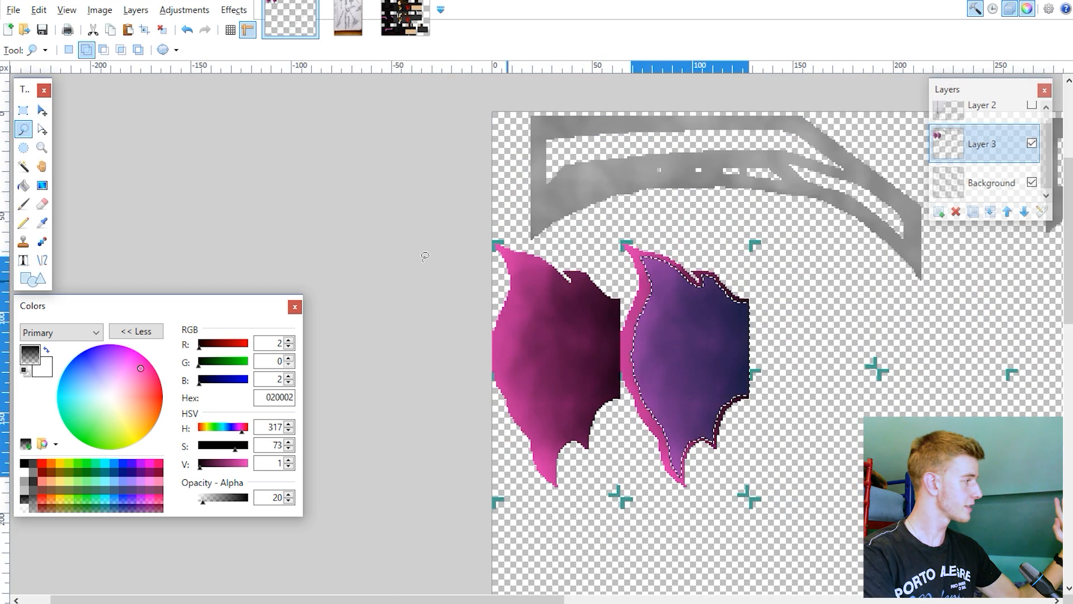
- Invert the lasso selection within a rectangle around the copied ornament and delete the copy's outer rim
{"action": "left_click", "coordinate": [24, 112]}
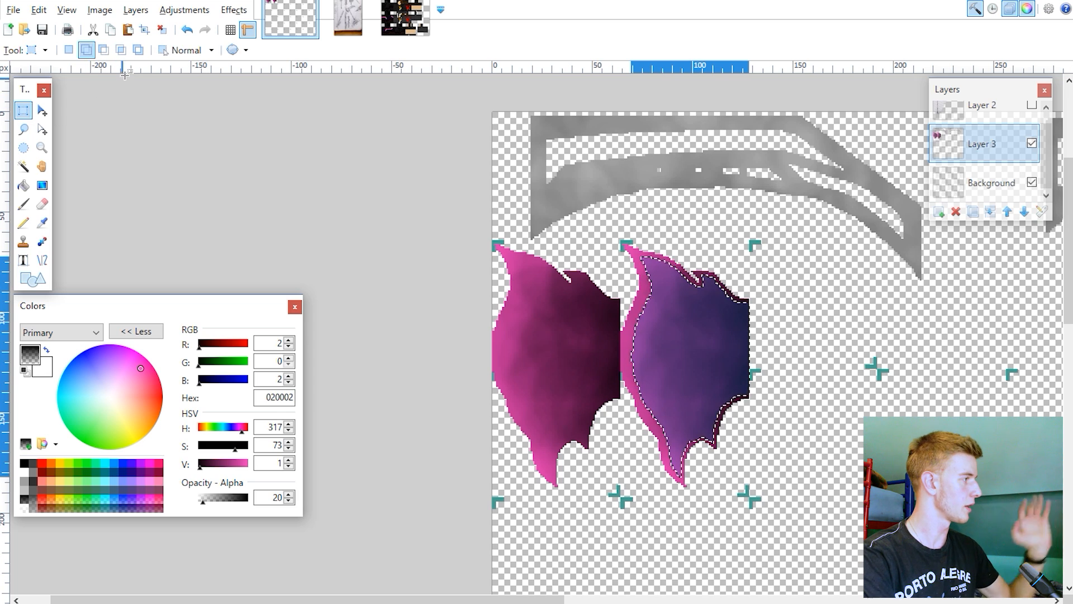
{"action": "left_click", "coordinate": [138, 51]}
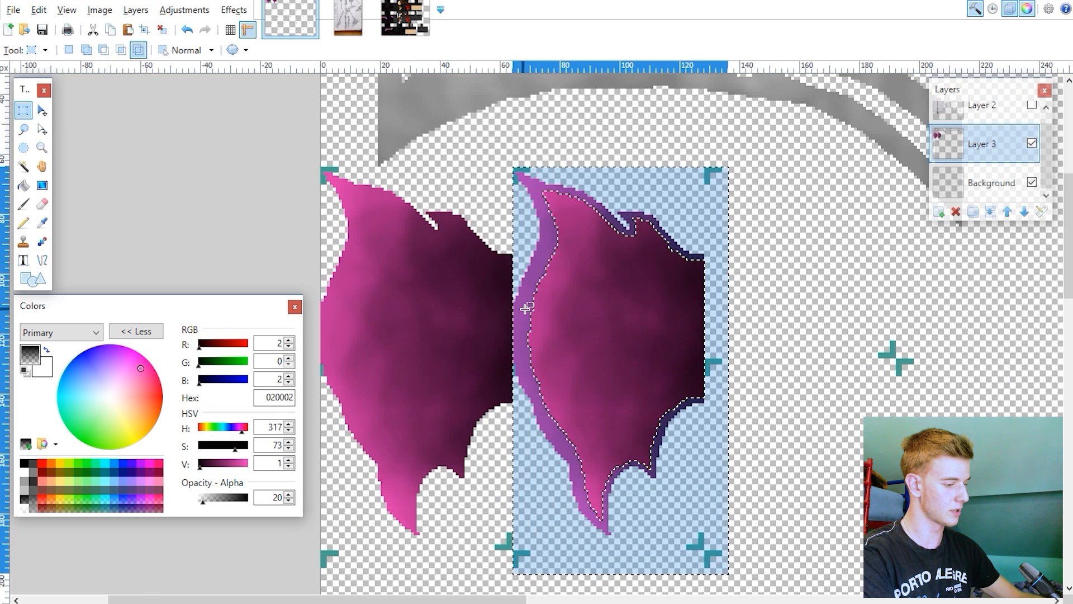
{"action": "key", "text": "Delete"}
{"action": "scroll", "coordinate": [682, 328], "scroll_direction": "down", "scroll_amount": 1, "text": "ctrl"}
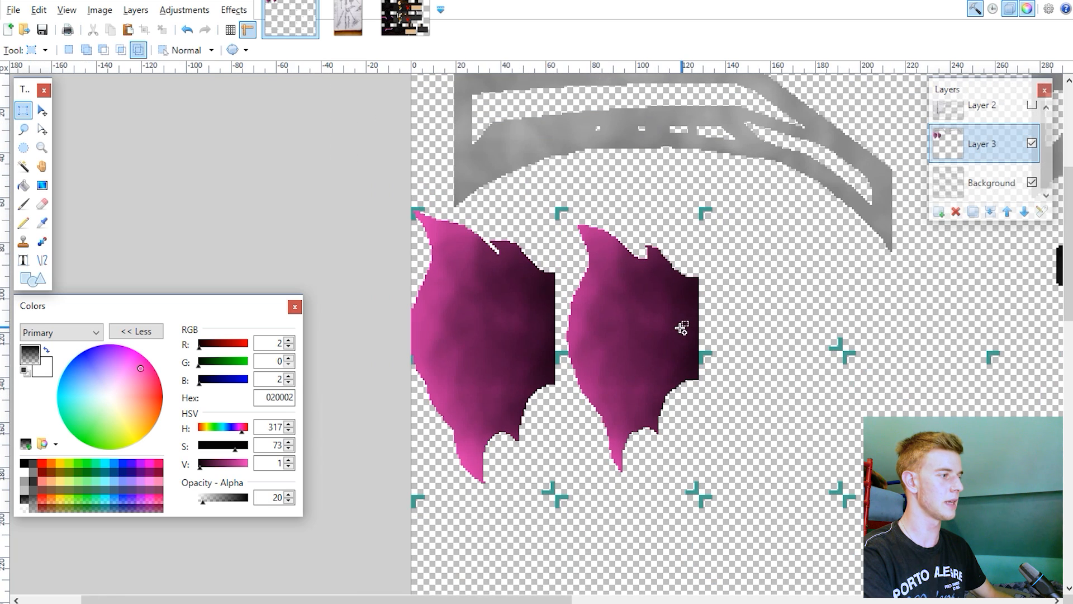
- On the Background layer, delete the grid marks at the first ornament's upper corner and between the two ornaments
{"action": "left_click", "coordinate": [986, 183]}
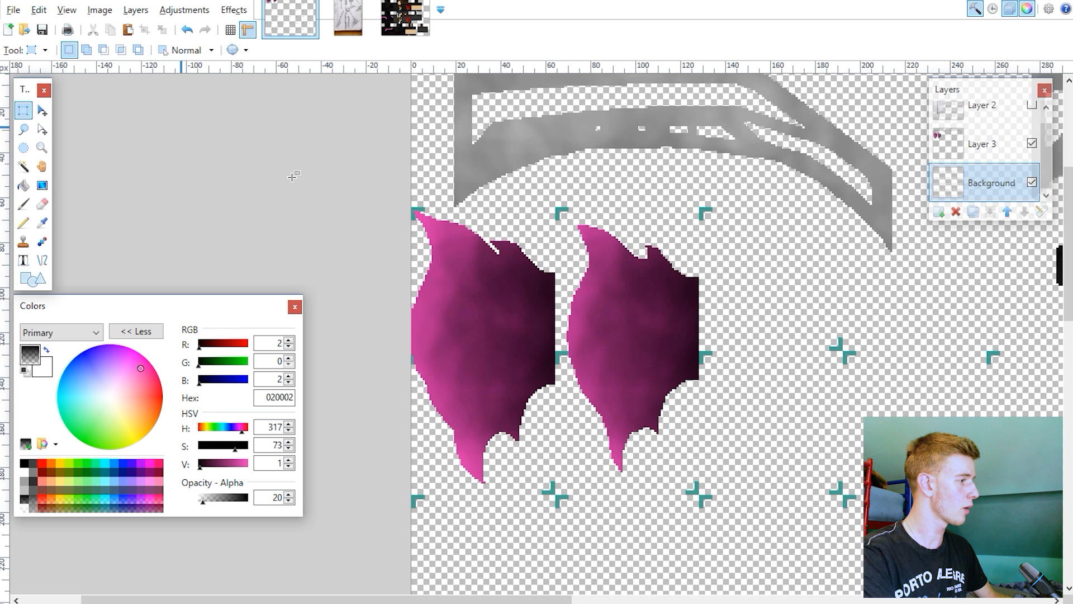
{"action": "left_click_drag", "start_coordinate": [451, 262], "coordinate": [397, 202]}
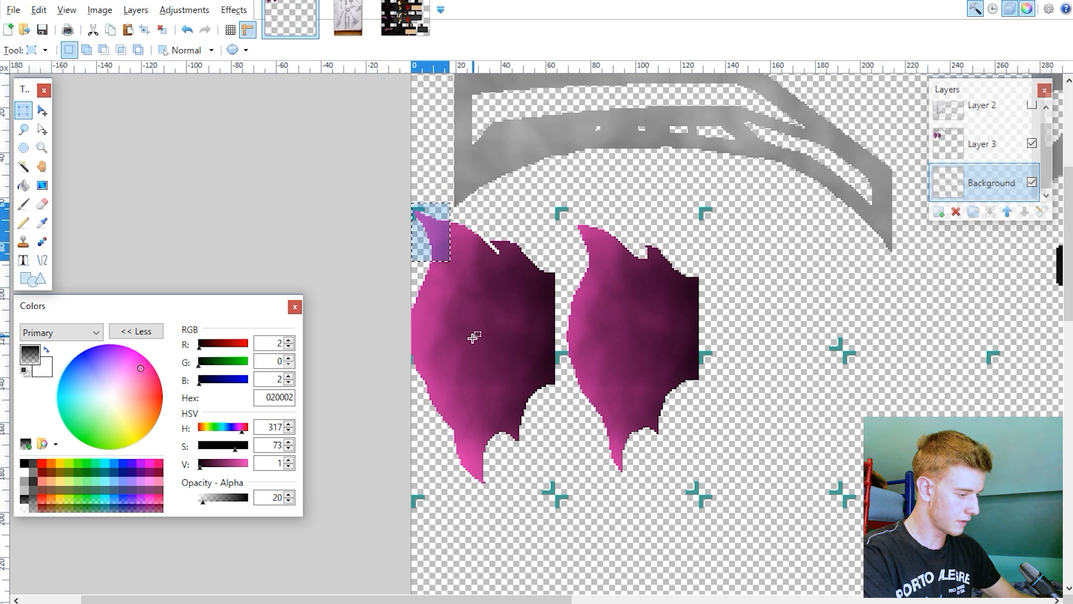
{"action": "key", "text": "Delete"}
{"action": "left_click_drag", "start_coordinate": [594, 323], "coordinate": [498, 390]}
{"action": "key", "text": "Delete"}
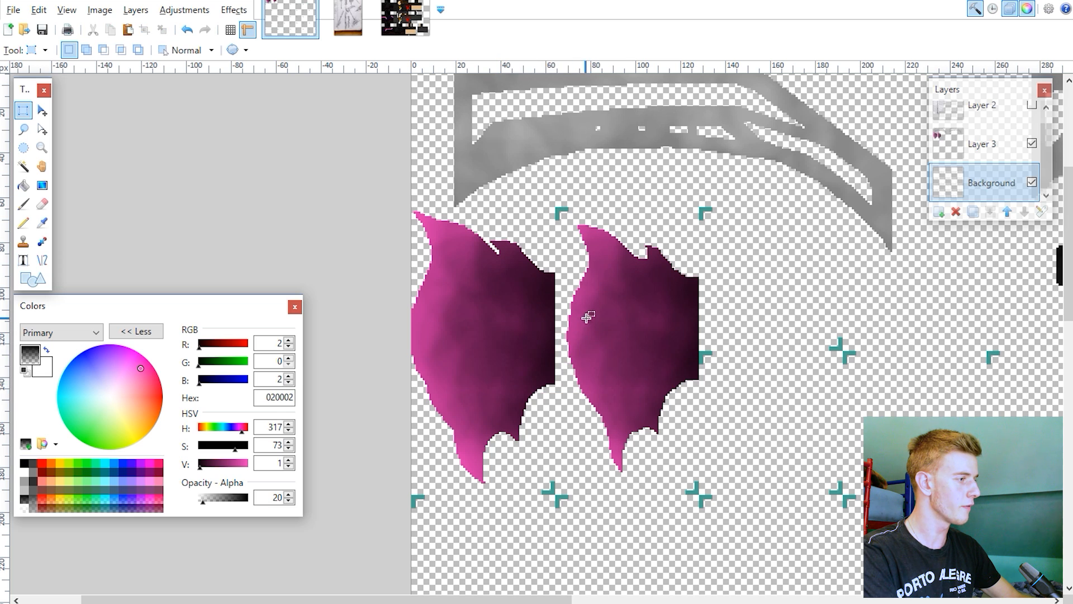
{"action": "left_click_drag", "start_coordinate": [546, 204], "coordinate": [542, 201]}
{"action": "key", "text": "Delete"}
- Delete the grid marks along the bottom of the two ornaments' cells and clear the area between their middles
{"action": "left_click_drag", "start_coordinate": [706, 492], "coordinate": [632, 451]}
{"action": "key", "text": "Delete"}
{"action": "left_click_drag", "start_coordinate": [591, 378], "coordinate": [461, 298]}
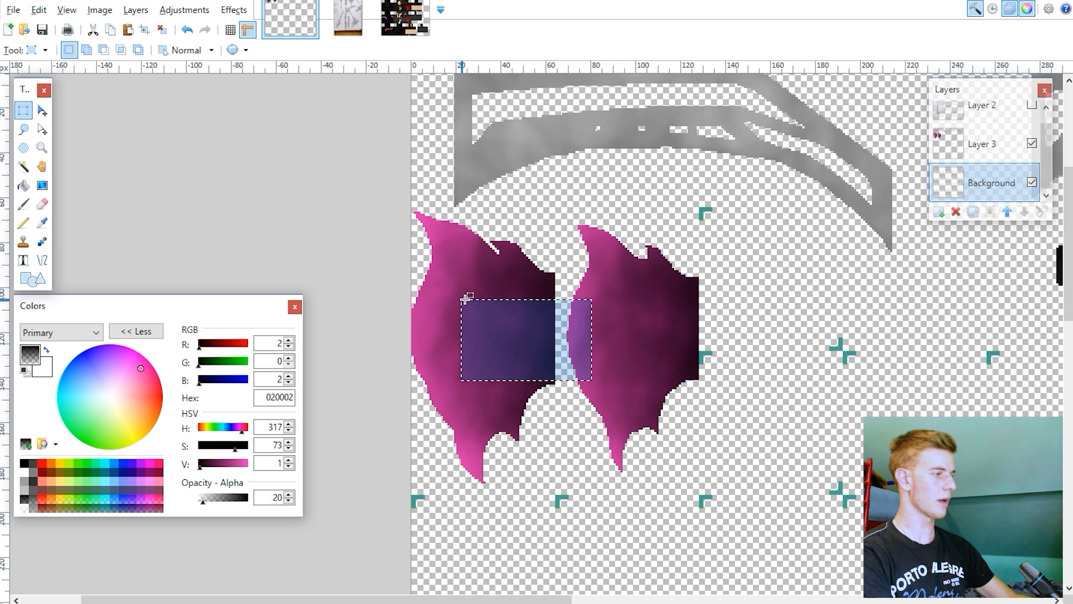
{"action": "key", "text": "Delete"}
{"action": "scroll", "coordinate": [637, 363], "scroll_direction": "down", "scroll_amount": 3, "text": "ctrl"}
{"action": "scroll", "coordinate": [639, 364], "scroll_direction": "up", "scroll_amount": 1, "text": "ctrl"}
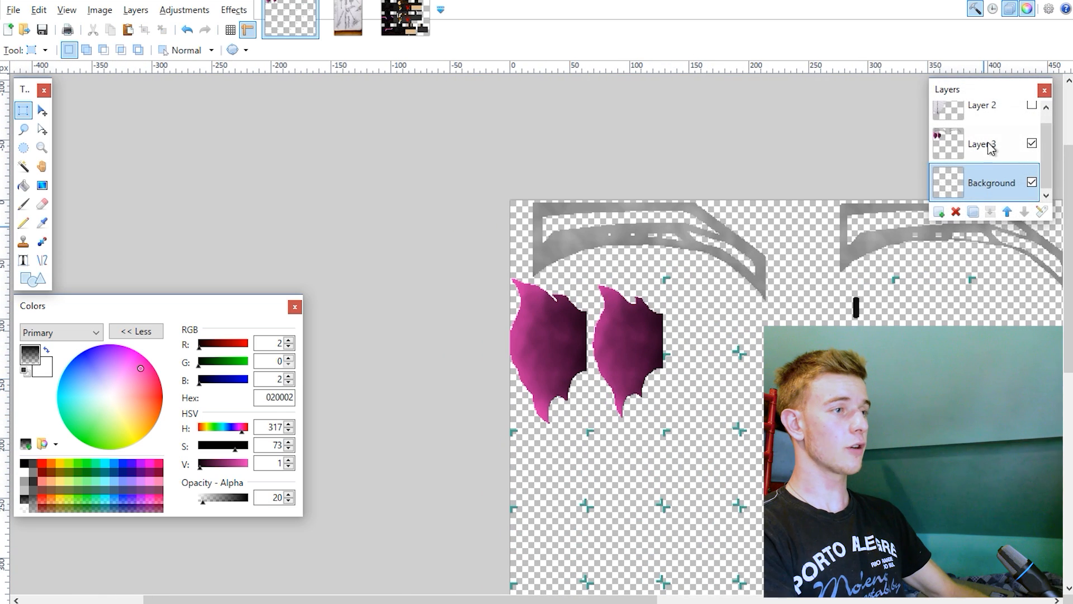
- Show and activate Layer 2, and examine the sketched scythe handle down to its pointed end
{"action": "left_click", "coordinate": [992, 115]}
{"action": "left_click", "coordinate": [1031, 119]}
{"action": "scroll", "coordinate": [738, 392], "scroll_direction": "up", "scroll_amount": 1, "text": "ctrl"}
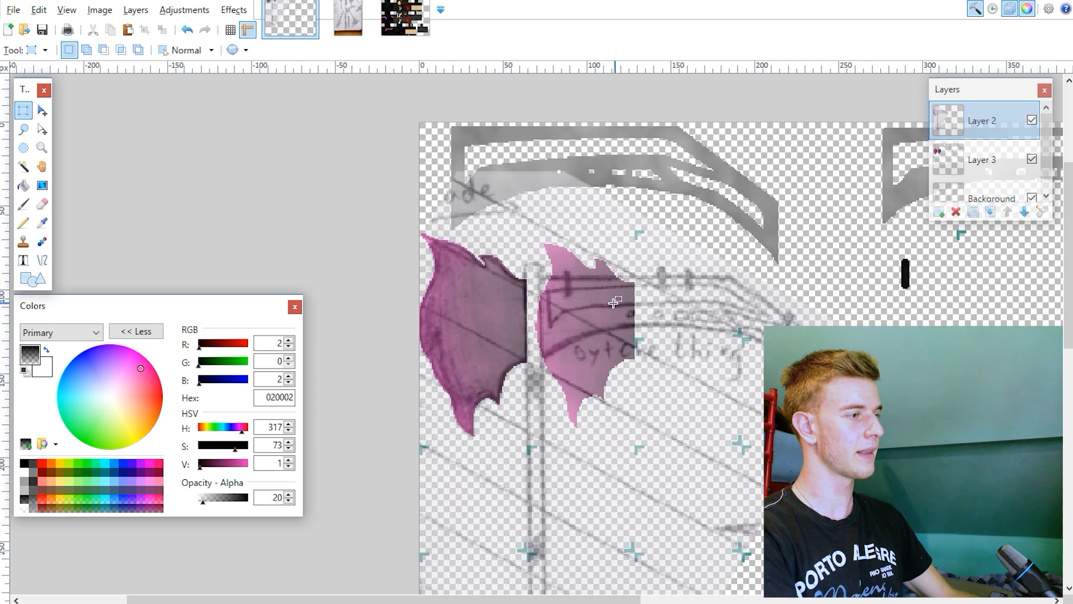
{"action": "scroll", "coordinate": [614, 303], "scroll_direction": "down", "scroll_amount": 3}
{"action": "scroll", "coordinate": [587, 279], "scroll_direction": "up", "scroll_amount": 3}
{"action": "scroll", "coordinate": [558, 252], "scroll_direction": "up", "scroll_amount": 1}
{"action": "scroll", "coordinate": [536, 232], "scroll_direction": "down", "scroll_amount": 4}
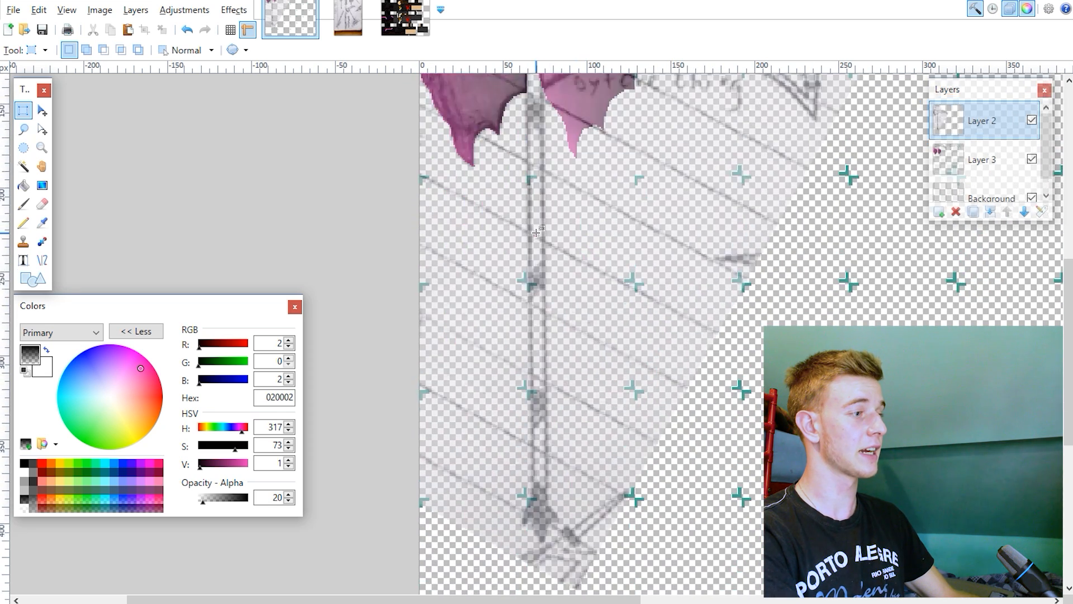
{"action": "scroll", "coordinate": [536, 232], "scroll_direction": "down", "scroll_amount": 3}
{"action": "scroll", "coordinate": [533, 344], "scroll_direction": "up", "scroll_amount": 5, "text": "ctrl"}
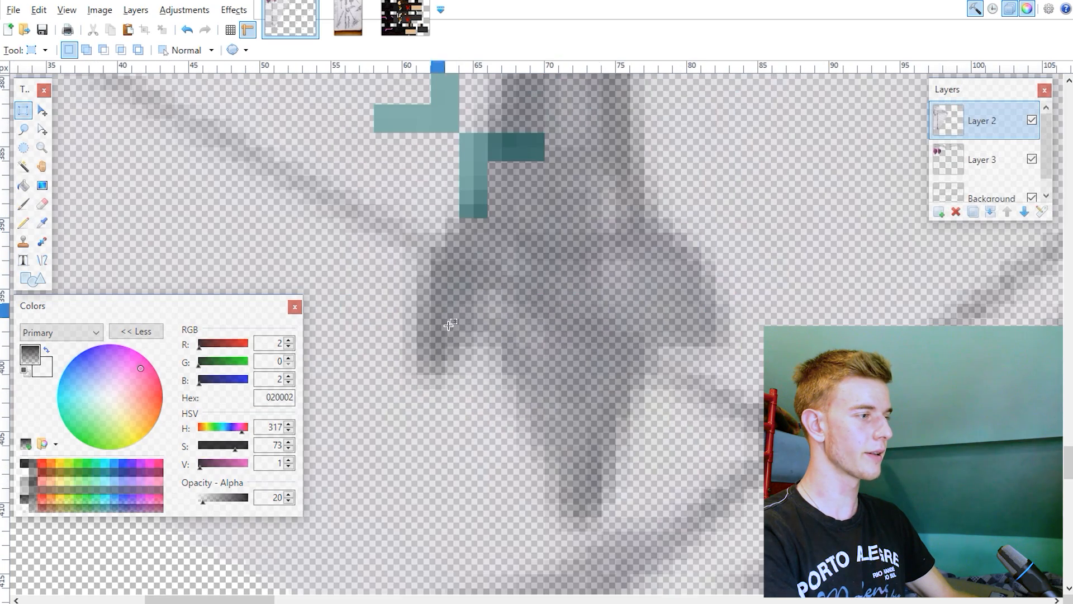
{"action": "scroll", "coordinate": [656, 401], "scroll_direction": "down", "scroll_amount": 5, "text": "ctrl"}
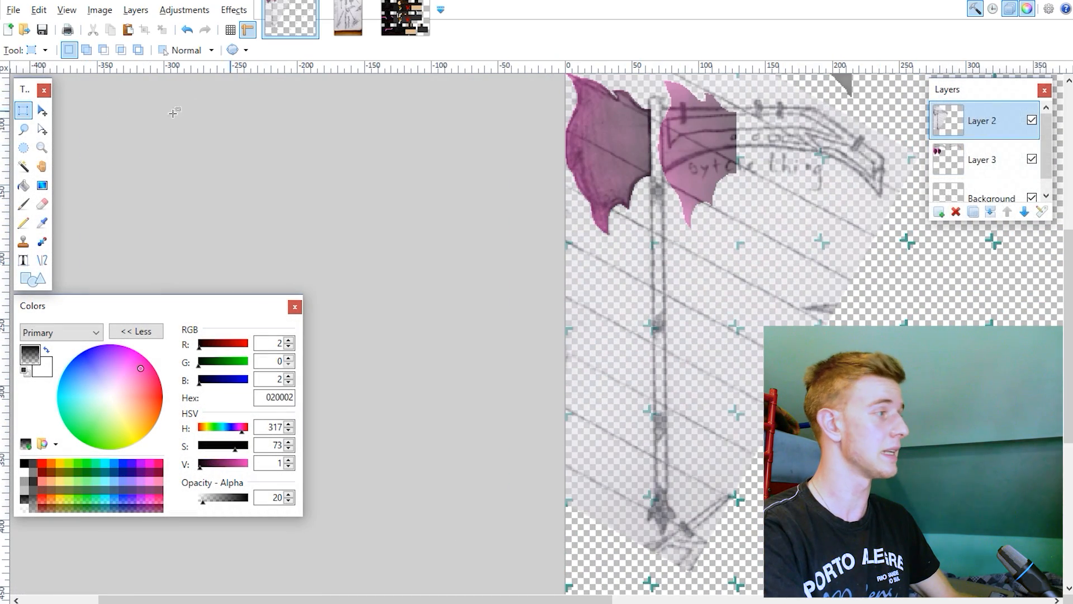
- Move the scythe sketch on Layer 2 onto the empty grid cells at the right side of the canvas
{"action": "key", "text": "m"}
{"action": "scroll", "coordinate": [559, 226], "scroll_direction": "down", "scroll_amount": 2, "text": "ctrl"}
{"action": "mouse_move", "coordinate": [641, 260]}
{"action": "left_mouse_down"}
{"action": "mouse_move", "coordinate": [735, 267]}
{"action": "mouse_move", "coordinate": [629, 240]}
{"action": "left_mouse_up"}
{"action": "scroll", "coordinate": [735, 267], "scroll_direction": "right", "scroll_amount": 4}
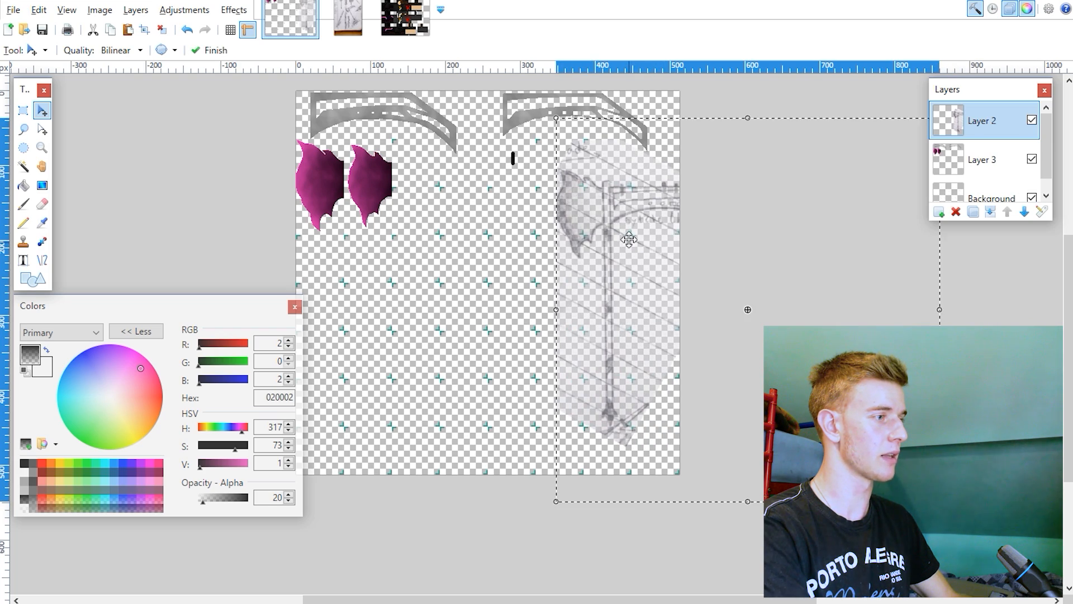
{"action": "scroll", "coordinate": [639, 212], "scroll_direction": "up", "scroll_amount": 4, "text": "ctrl"}
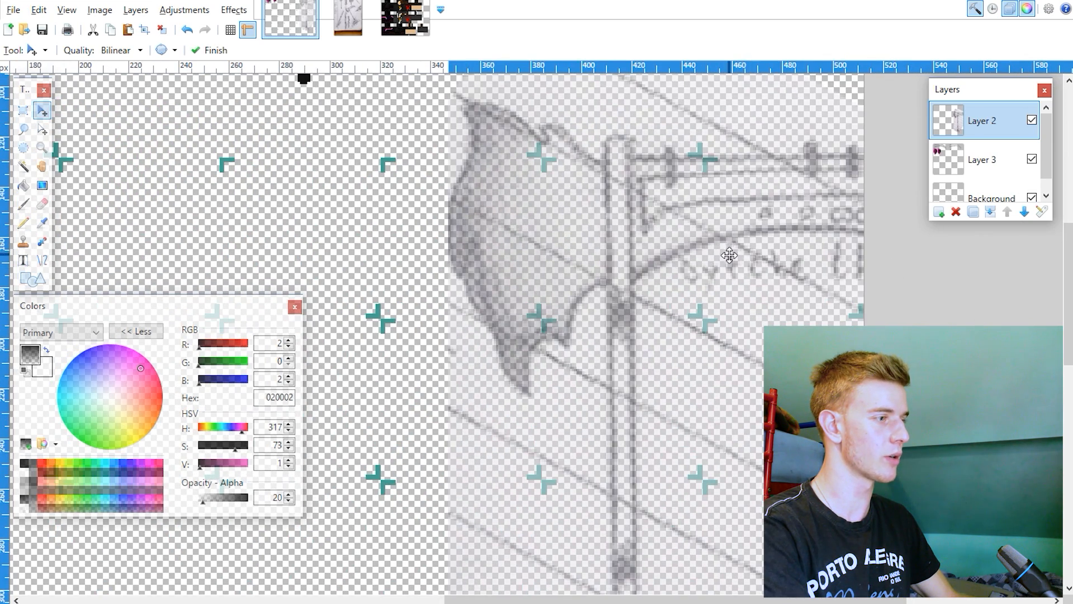
{"action": "left_click_drag", "start_coordinate": [729, 255], "coordinate": [724, 267]}
- On Layer 3, select a rectangle about 11 by 64 pixels over the upper section of the sketched handle
{"action": "scroll", "coordinate": [715, 257], "scroll_direction": "up", "scroll_amount": 1, "text": "ctrl"}
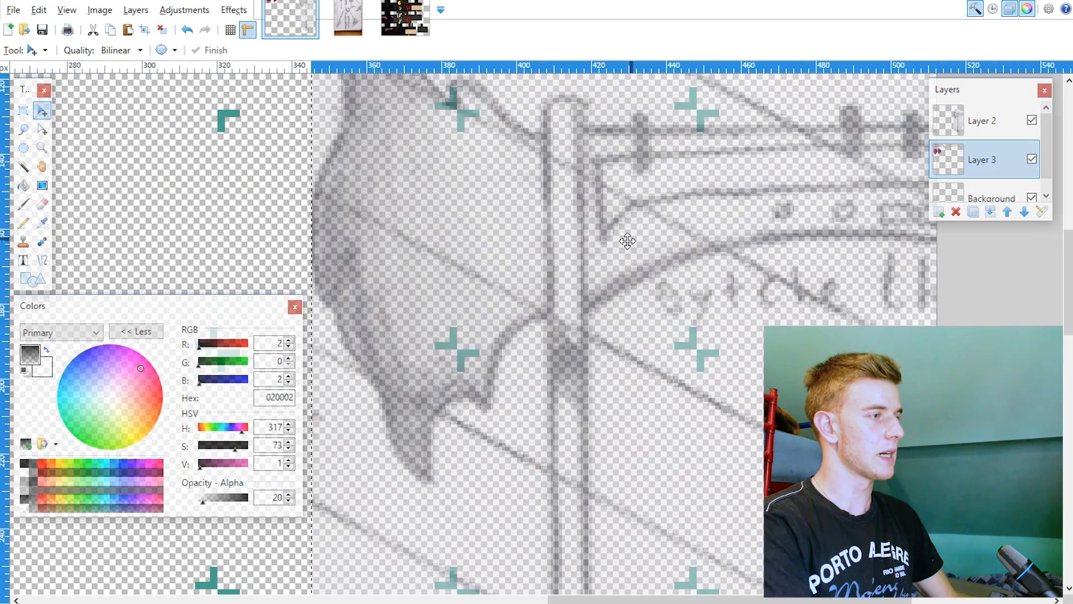
{"action": "scroll", "coordinate": [619, 244], "scroll_direction": "up", "scroll_amount": 1}
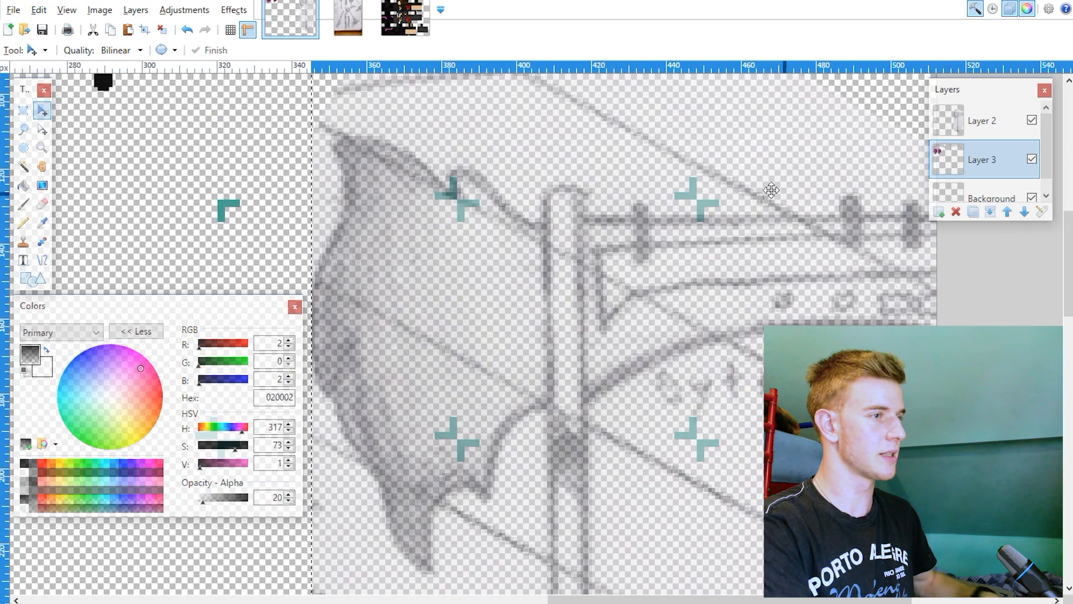
{"action": "left_click", "coordinate": [23, 110]}
{"action": "key", "text": "ctrl+a"}
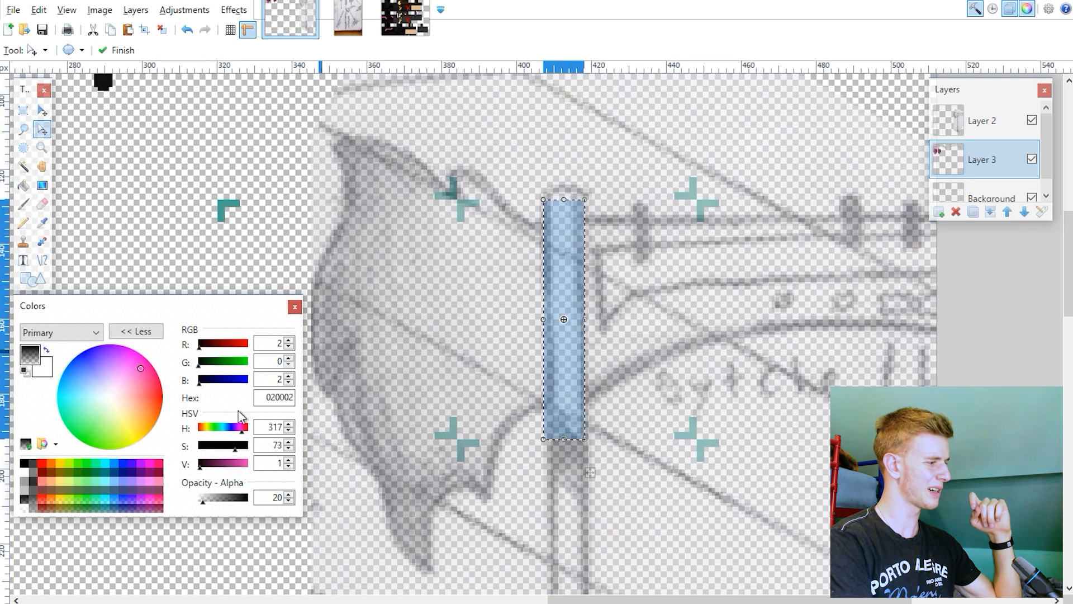
- Paint the handle selection solid black at full opacity with the 45-pixel brush and hide Layer 2
{"action": "left_click", "coordinate": [24, 370]}
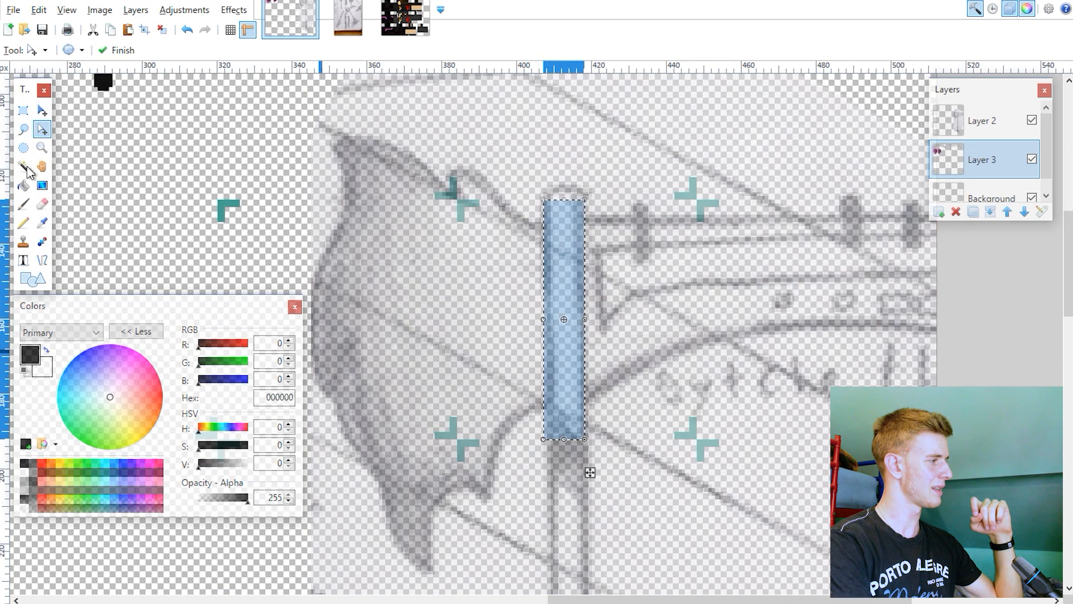
{"action": "left_click", "coordinate": [23, 166]}
{"action": "left_click", "coordinate": [23, 203]}
{"action": "left_click_drag", "start_coordinate": [519, 139], "coordinate": [598, 536]}
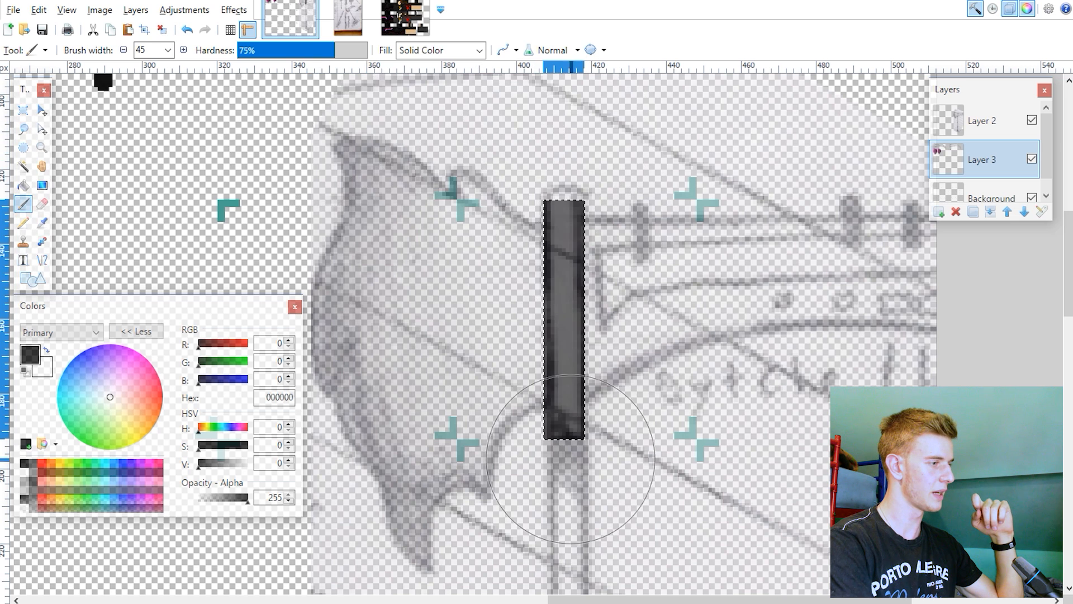
{"action": "left_click", "coordinate": [1032, 120]}
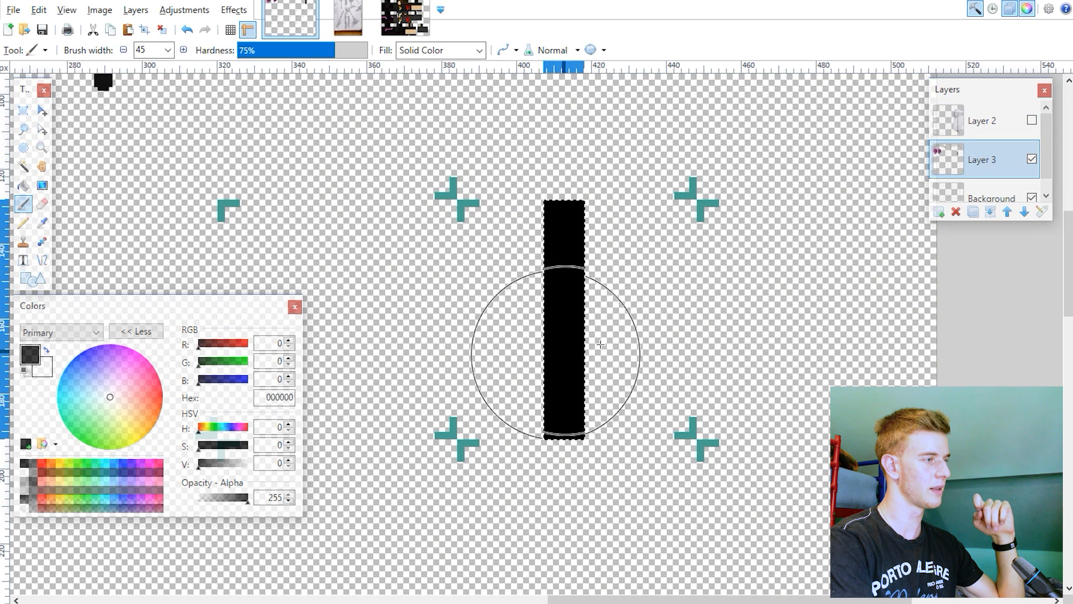
- Move the black handle piece 4 pixels to the right within its grid cell
{"action": "left_click", "coordinate": [41, 110]}
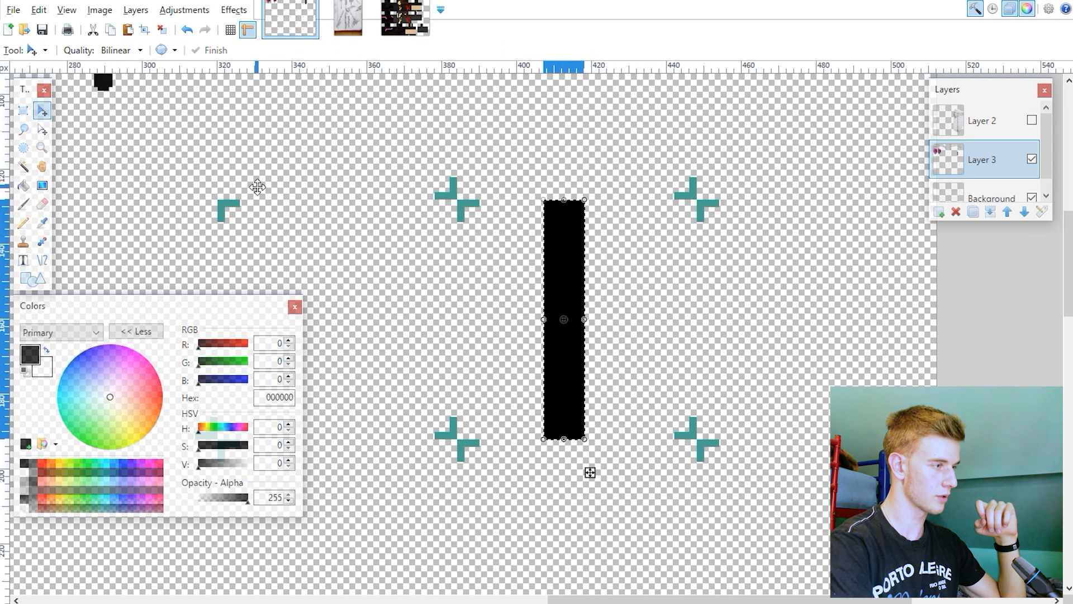
{"action": "key", "text": "Right"}
{"action": "key", "text": "Right"}
{"action": "key", "text": "Right"}
{"action": "key", "text": "Right"}
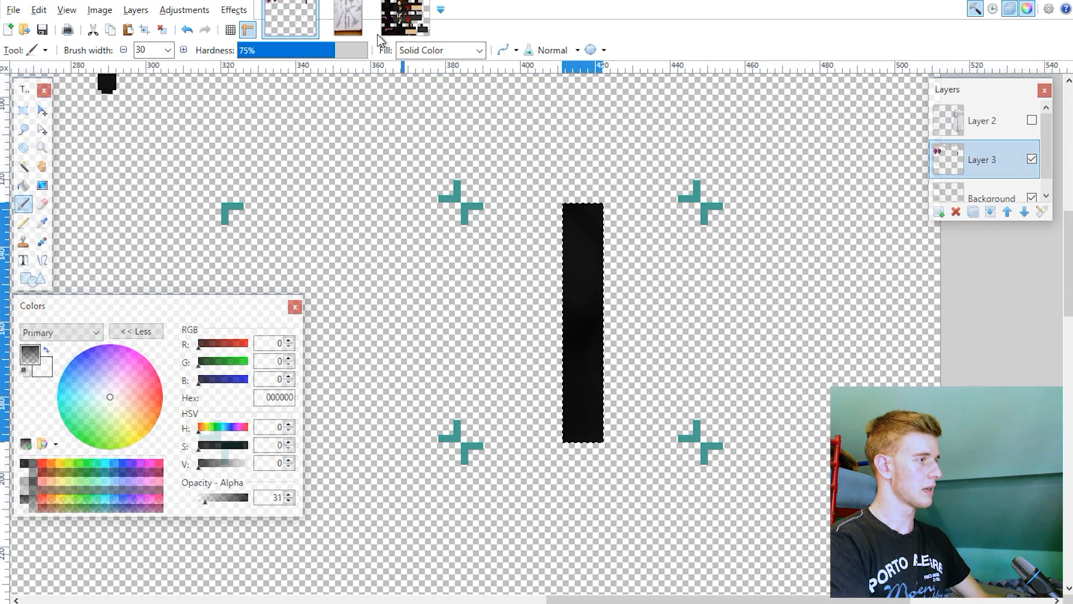
- Examine the scythe's handle in the original reference drawing and return to the item sheet
{"action": "left_click", "coordinate": [349, 20]}
{"action": "scroll", "coordinate": [667, 416], "scroll_direction": "up", "scroll_amount": 2, "text": "ctrl"}
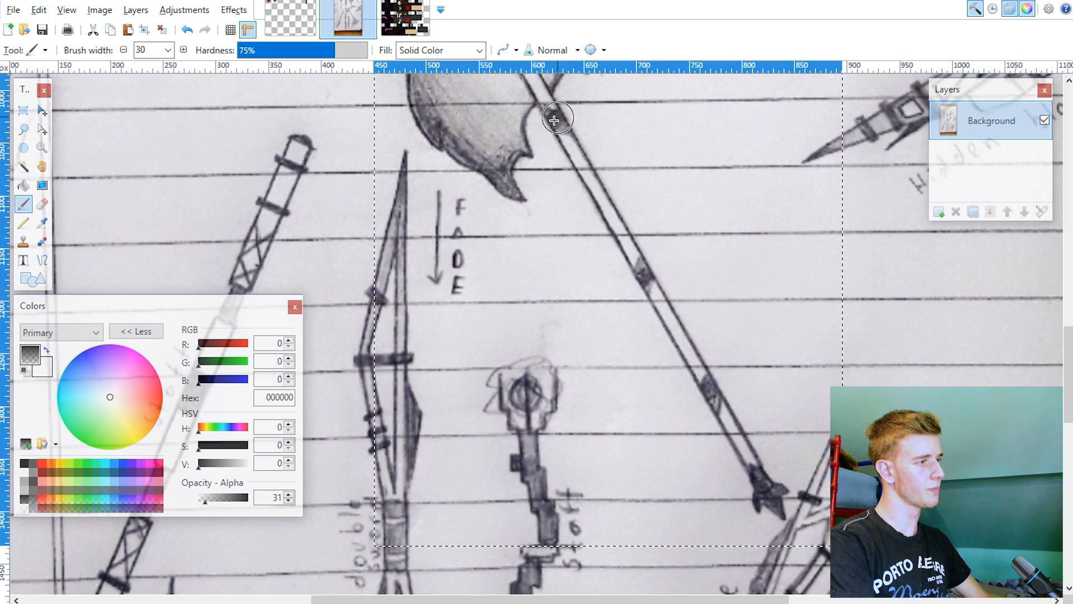
{"action": "scroll", "coordinate": [752, 386], "scroll_direction": "down", "scroll_amount": 2, "text": "ctrl"}
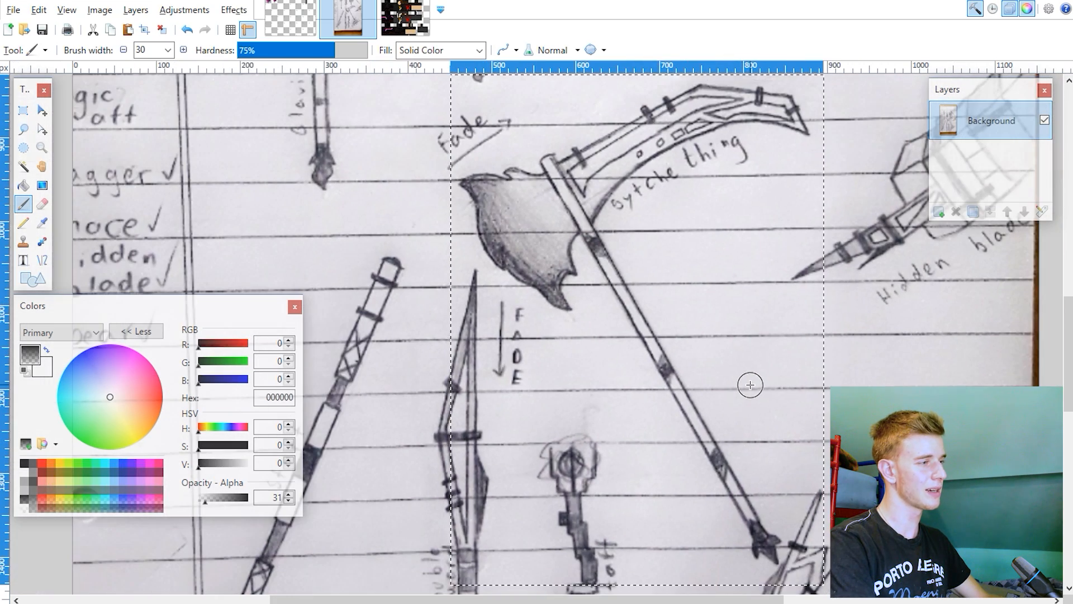
{"action": "left_click", "coordinate": [305, 28]}
{"action": "scroll", "coordinate": [665, 345], "scroll_direction": "down", "scroll_amount": 5, "text": "ctrl"}
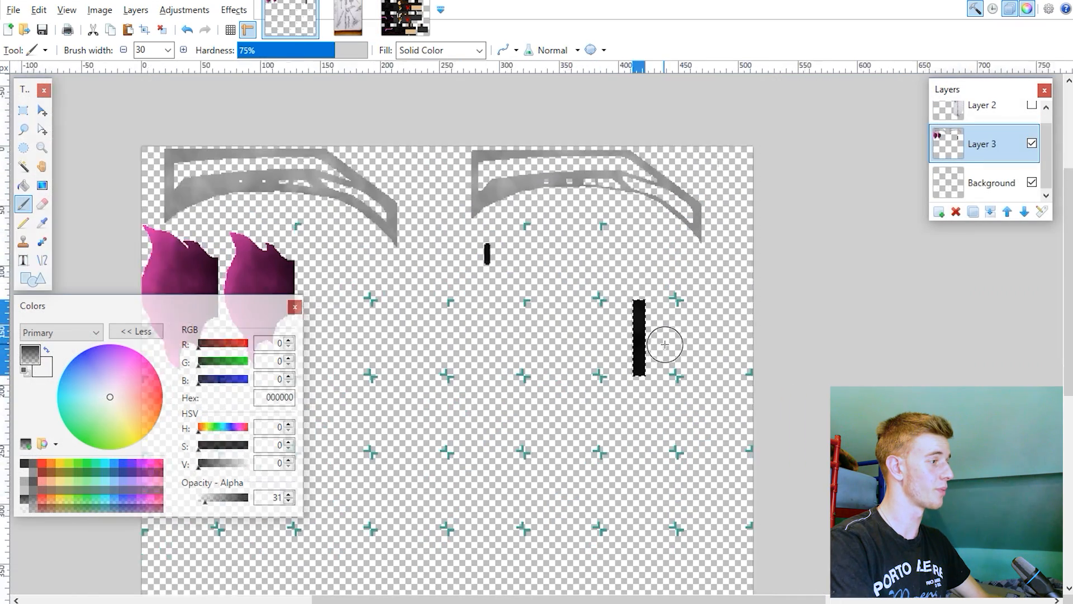
- Sample the bright pink near the first ornament's upper tip as the primary colour and set its opacity to 24
{"action": "scroll", "coordinate": [621, 350], "scroll_direction": "up", "scroll_amount": 3, "text": "shift"}
{"action": "scroll", "coordinate": [483, 278], "scroll_direction": "up", "scroll_amount": 1, "text": "ctrl"}
{"action": "scroll", "coordinate": [476, 254], "scroll_direction": "up", "scroll_amount": 3, "text": "ctrl"}
{"action": "left_click", "coordinate": [42, 223]}
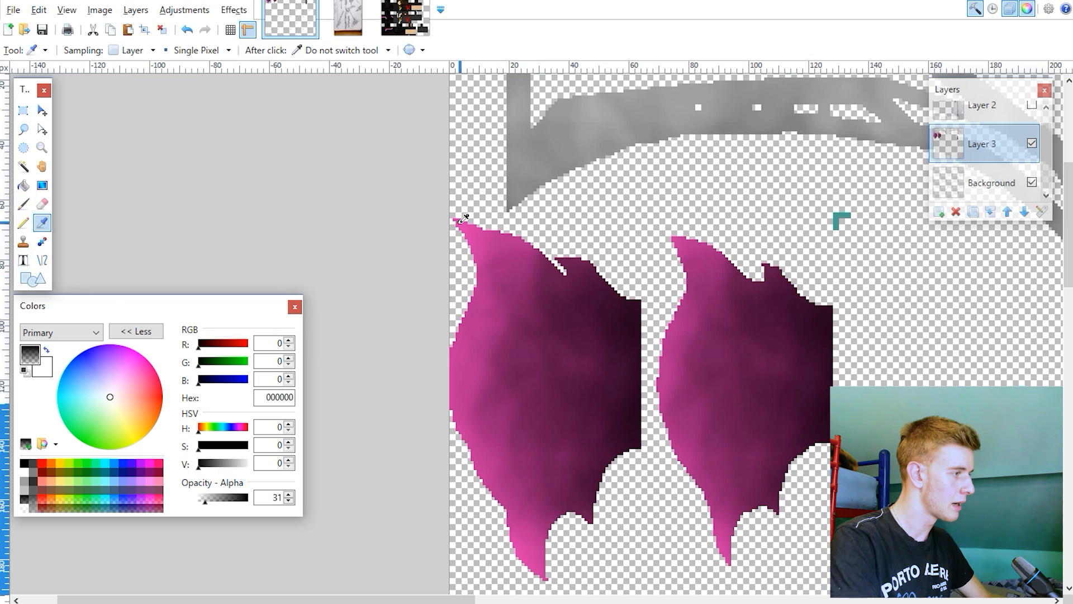
{"action": "left_click", "coordinate": [470, 244]}
{"action": "scroll", "coordinate": [469, 245], "scroll_direction": "down", "scroll_amount": 2, "text": "ctrl"}
{"action": "scroll", "coordinate": [469, 285], "scroll_direction": "down", "scroll_amount": 3, "text": "shift"}
{"action": "scroll", "coordinate": [473, 282], "scroll_direction": "down", "scroll_amount": 3, "text": "shift"}
{"action": "scroll", "coordinate": [474, 282], "scroll_direction": "up", "scroll_amount": 1, "text": "ctrl"}
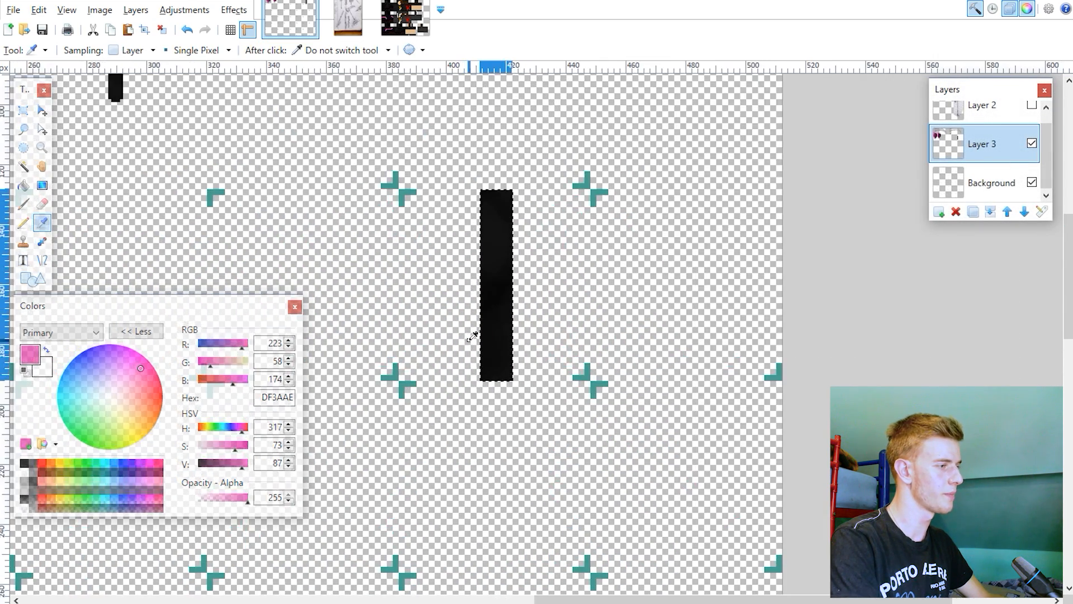
{"action": "left_click", "coordinate": [203, 499]}
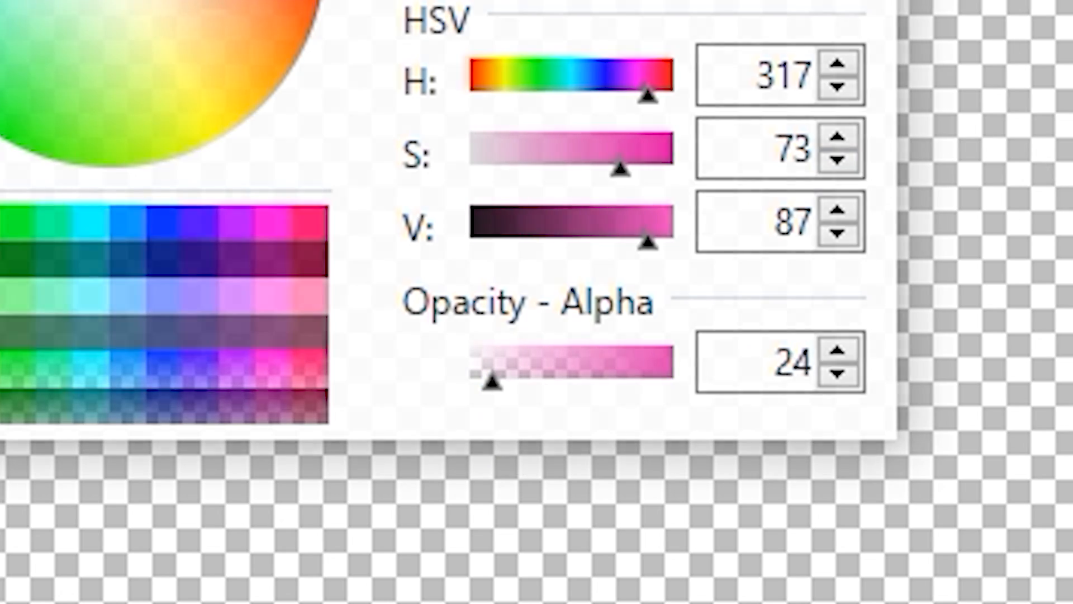
- Try tinting the lower end of the black handle piece pink with the 30-pixel brush, and undo it
{"action": "left_click", "coordinate": [455, 366]}
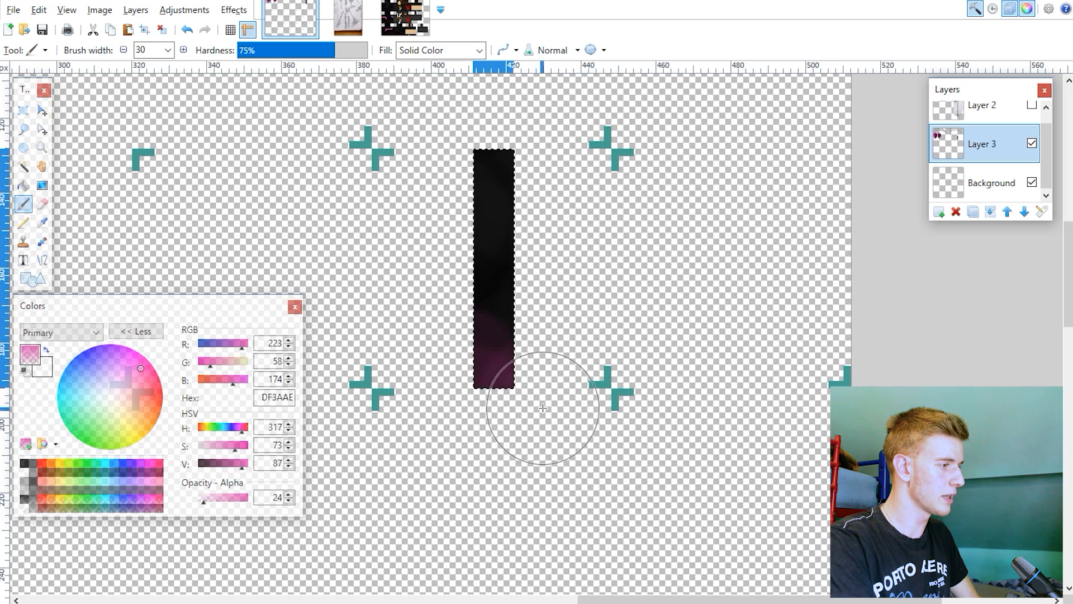
{"action": "key", "text": "ctrl+z"}
{"action": "key", "text": "p"}
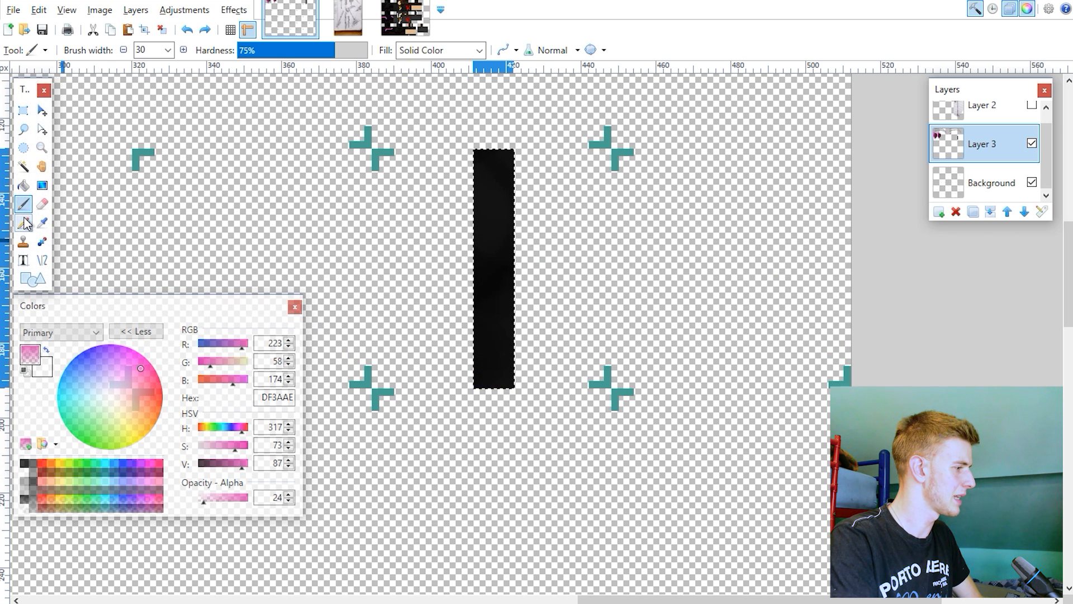
- Paint translucent pink pixel streaks with the Pencil tool at the lower end of the selected black handle strip
{"action": "scroll", "coordinate": [496, 394], "scroll_direction": "up", "scroll_amount": 2, "text": "ctrl"}
{"action": "left_click_drag", "start_coordinate": [492, 369], "coordinate": [518, 338]}
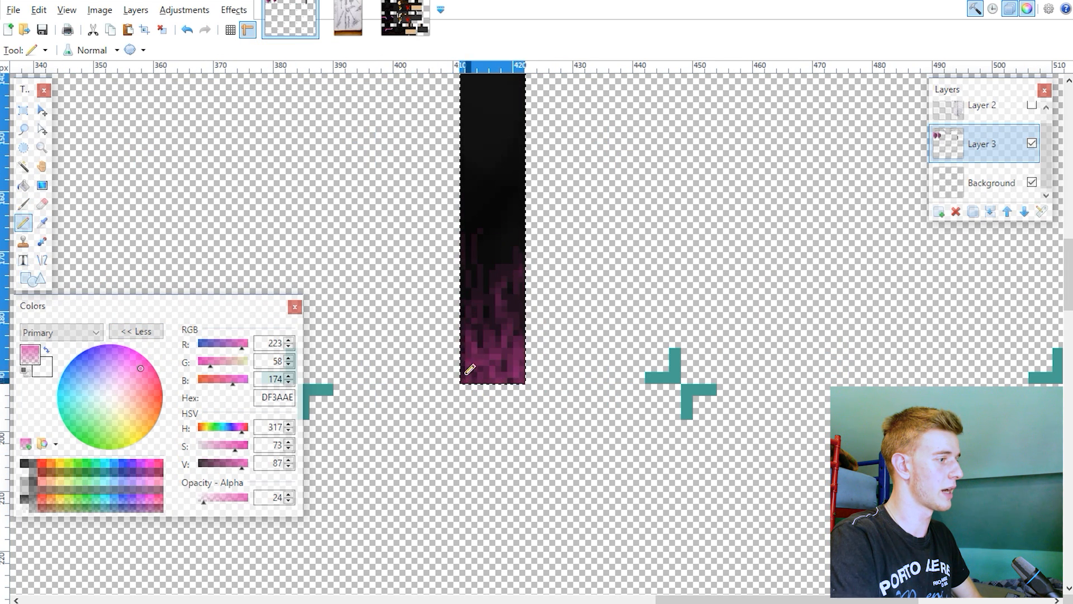
{"action": "left_click_drag", "start_coordinate": [495, 385], "coordinate": [464, 372]}
{"action": "scroll", "coordinate": [544, 302], "scroll_direction": "down", "scroll_amount": 4, "text": "ctrl"}
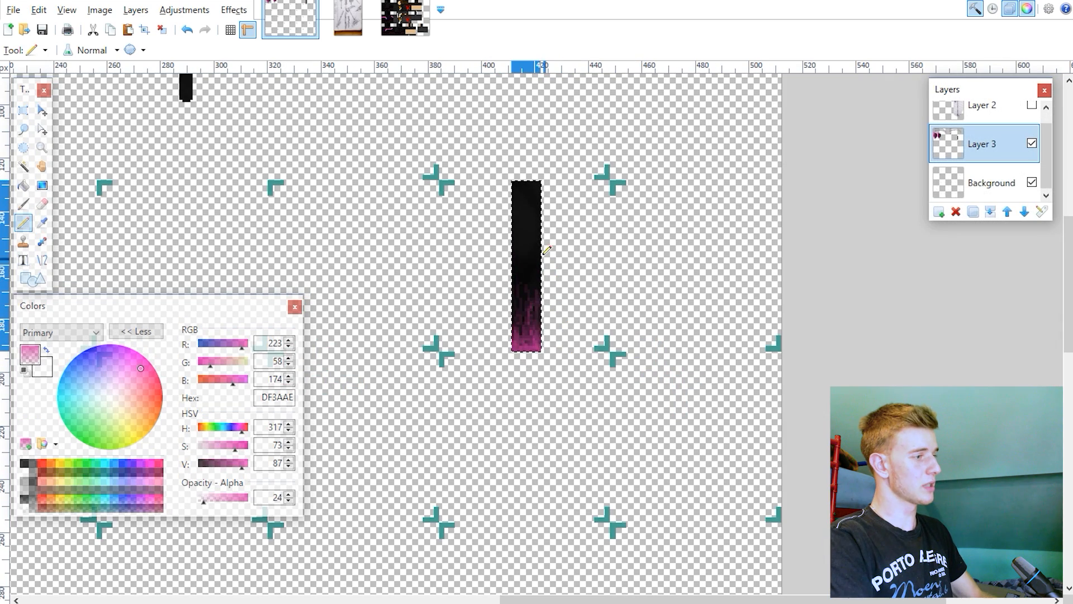
- Select the pink lower half of the handle strip and paste a vertically flipped copy over its upper half
{"action": "scroll", "coordinate": [518, 219], "scroll_direction": "up", "scroll_amount": 2, "text": "ctrl"}
{"action": "key", "text": "s"}
{"action": "scroll", "coordinate": [541, 387], "scroll_direction": "up", "scroll_amount": 2, "text": "ctrl"}
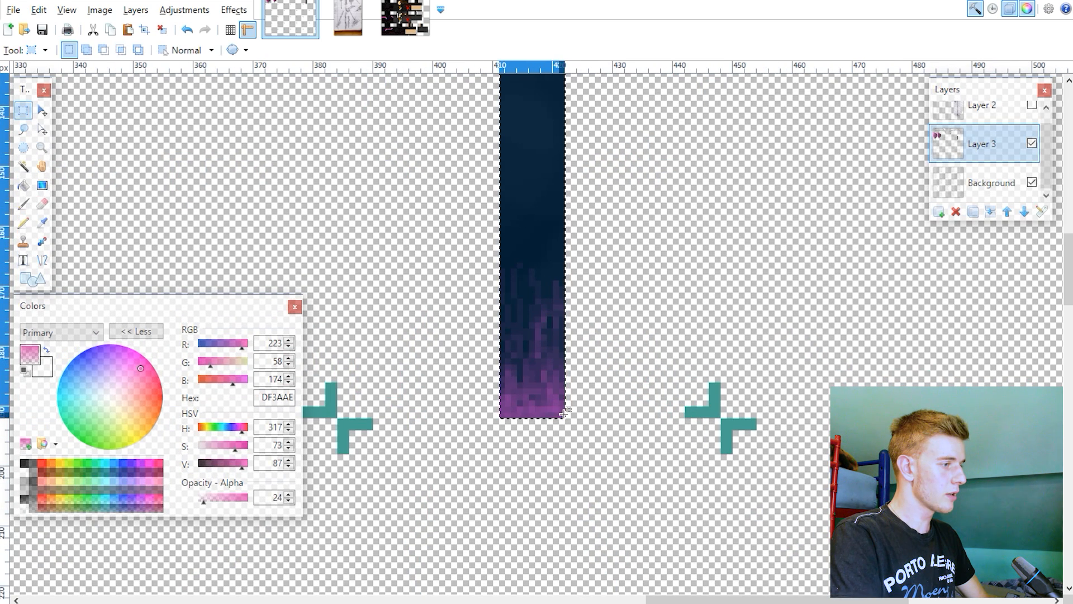
{"action": "left_click_drag", "start_coordinate": [563, 416], "coordinate": [499, 241]}
{"action": "scroll", "coordinate": [643, 240], "scroll_direction": "down", "scroll_amount": 2, "text": "ctrl"}
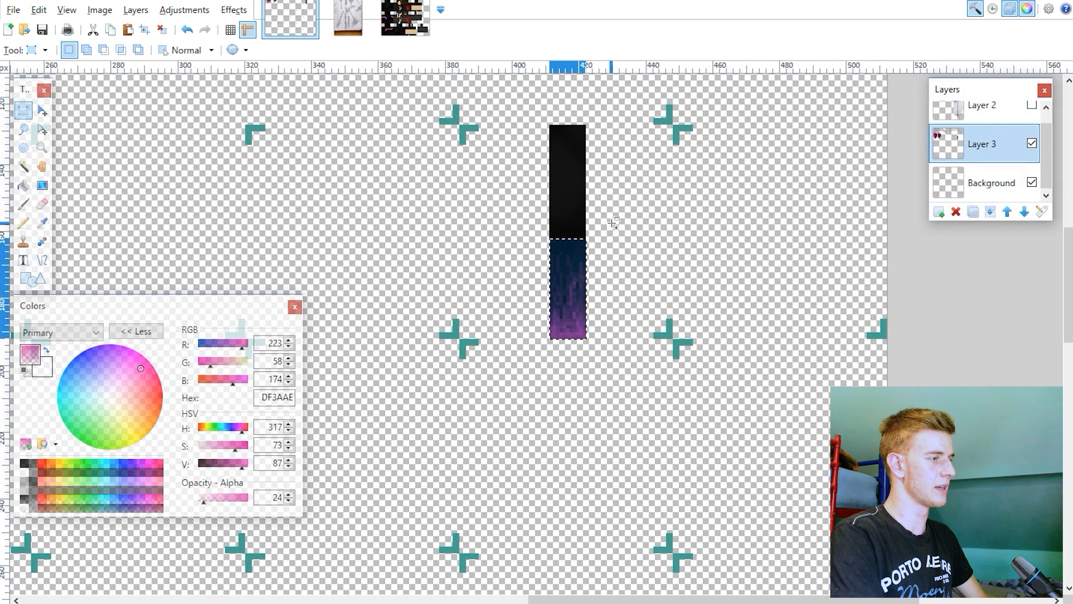
{"action": "scroll", "coordinate": [613, 223], "scroll_direction": "up", "scroll_amount": 1, "text": "ctrl"}
{"action": "left_click", "coordinate": [579, 313]}
{"action": "left_click_drag", "start_coordinate": [582, 349], "coordinate": [544, 227]}
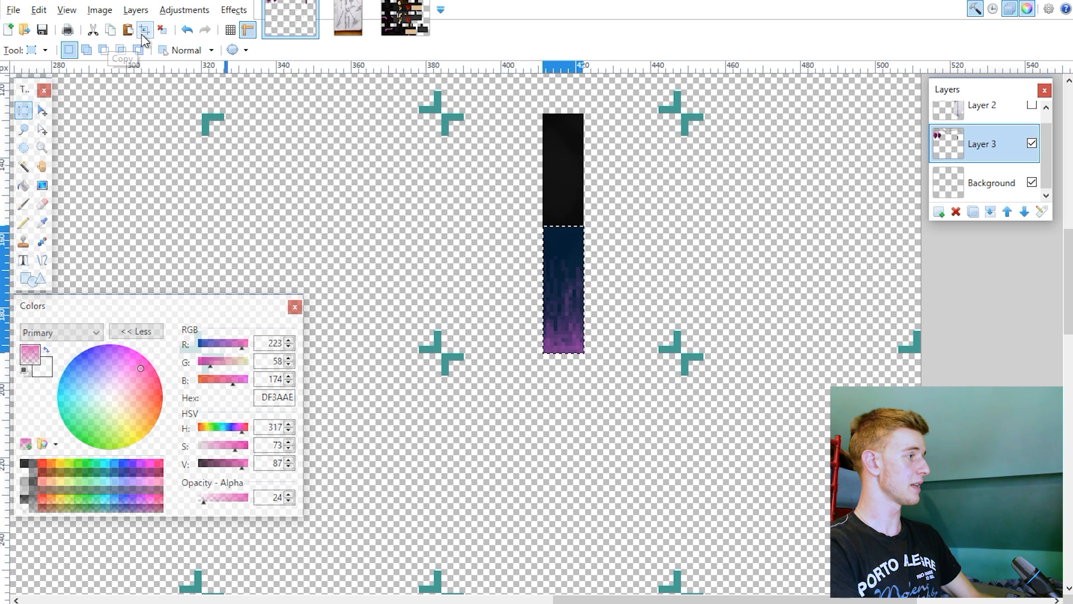
{"action": "left_click", "coordinate": [127, 29]}
{"action": "left_click_drag", "start_coordinate": [555, 349], "coordinate": [561, 114]}
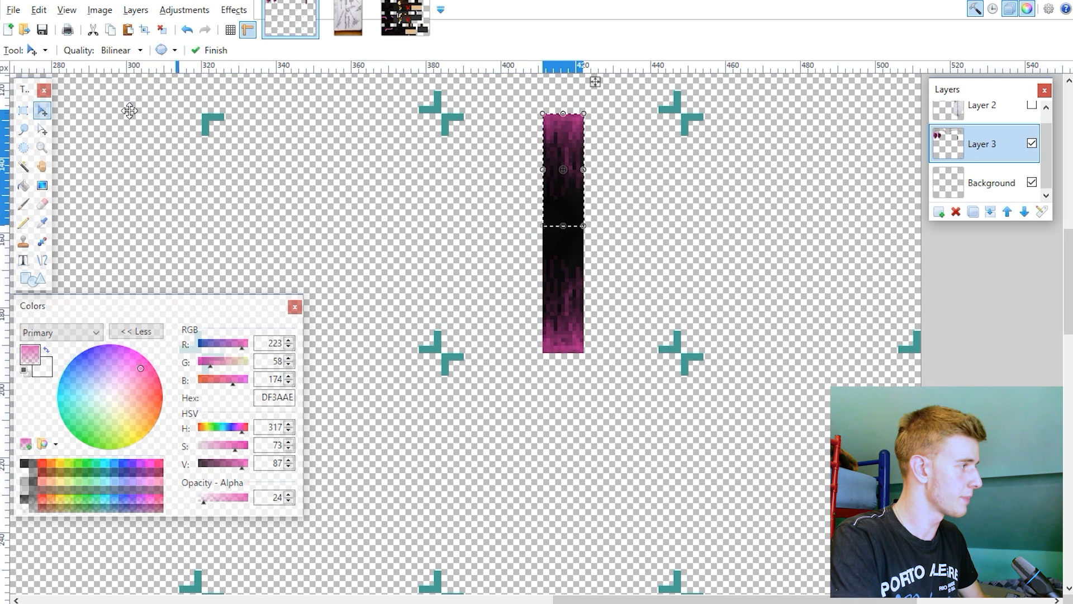
{"action": "left_click", "coordinate": [586, 128]}
{"action": "scroll", "coordinate": [586, 128], "scroll_direction": "up", "scroll_amount": 5, "text": "ctrl"}
{"action": "scroll", "coordinate": [579, 168], "scroll_direction": "down", "scroll_amount": 4, "text": "ctrl"}
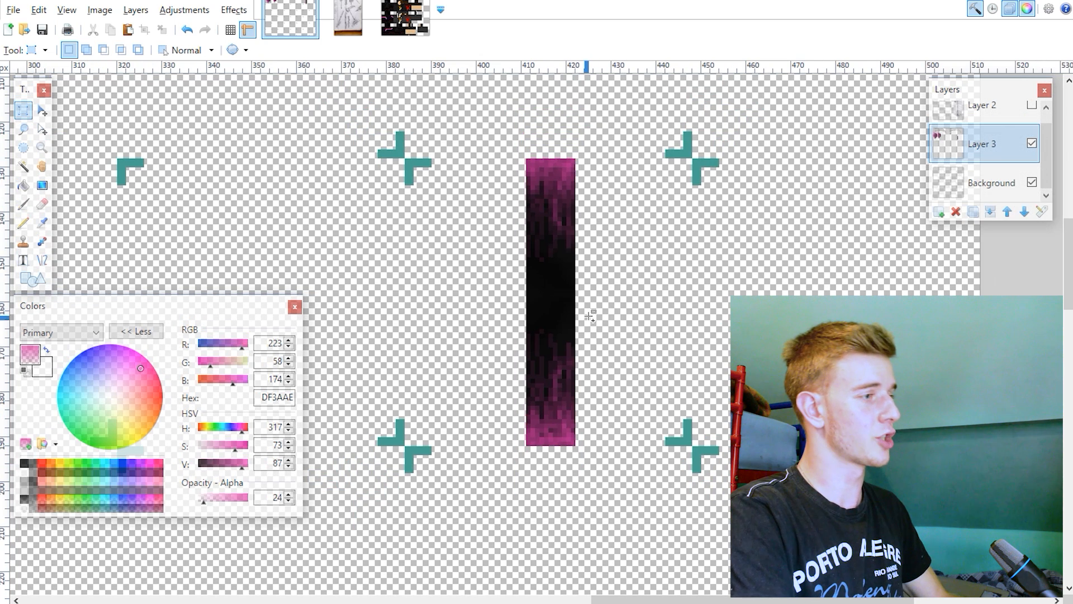
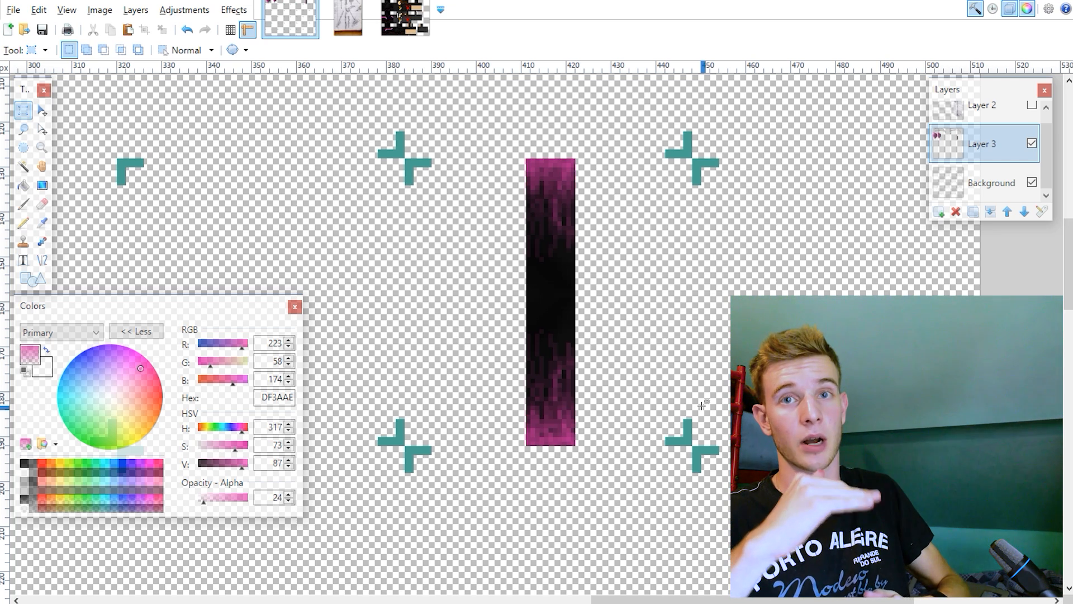
- Show the scythe sketch on Layer 2 and move the sketch over to the left side of the canvas
{"action": "scroll", "coordinate": [606, 402], "scroll_direction": "down", "scroll_amount": 7, "text": "ctrl"}
{"action": "left_click", "coordinate": [1032, 105]}
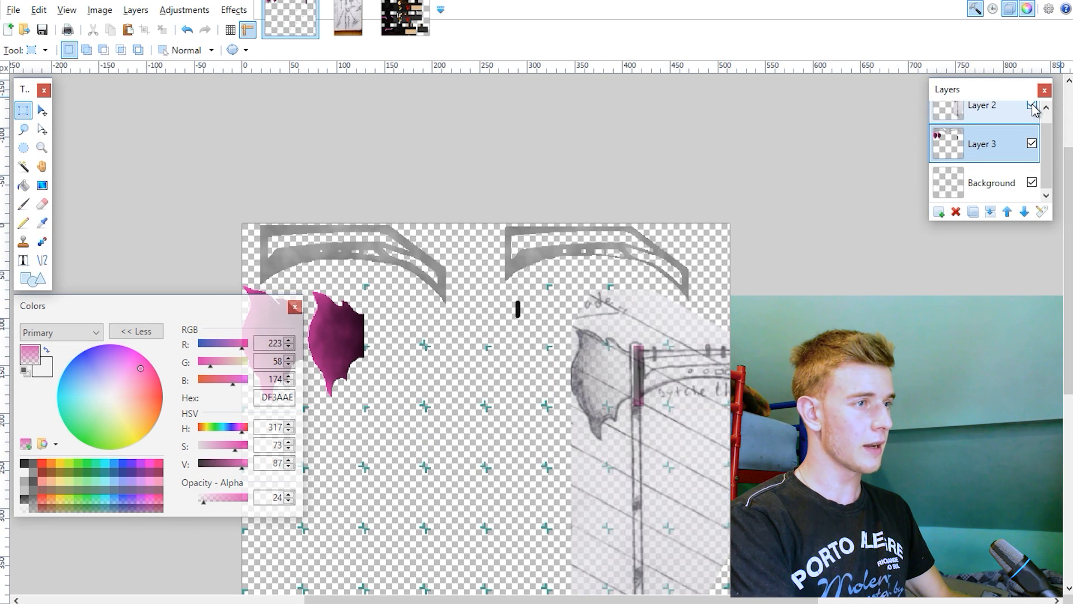
{"action": "scroll", "coordinate": [649, 353], "scroll_direction": "down", "scroll_amount": 3}
{"action": "key", "text": "m"}
{"action": "left_click_drag", "start_coordinate": [649, 354], "coordinate": [420, 318]}
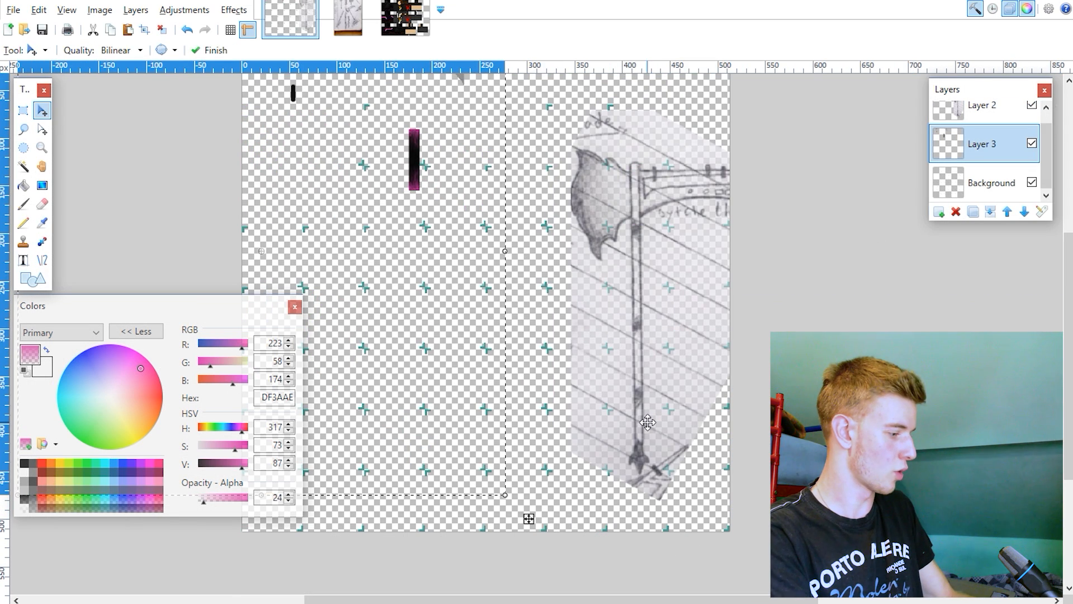
{"action": "key", "text": "alt+Page_Up"}
{"action": "left_click_drag", "start_coordinate": [673, 285], "coordinate": [302, 285]}
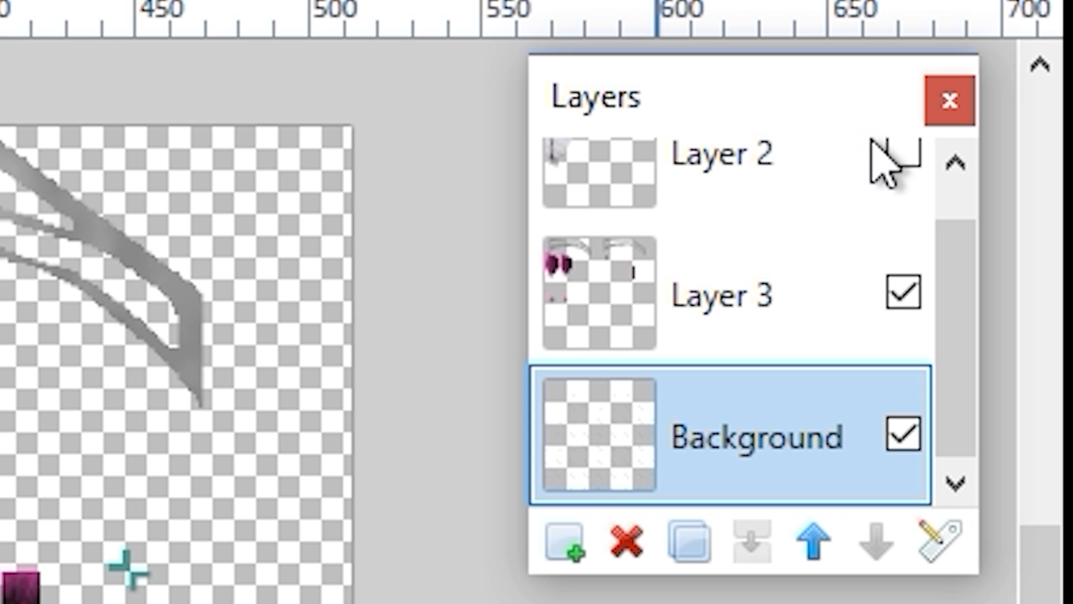
- Keep Layer 2 hidden and start saving the sheet as Shadow_Scythe_Itemsheets with PNG as the file type
{"action": "left_click", "coordinate": [1031, 105]}
{"action": "left_click", "coordinate": [1033, 108]}
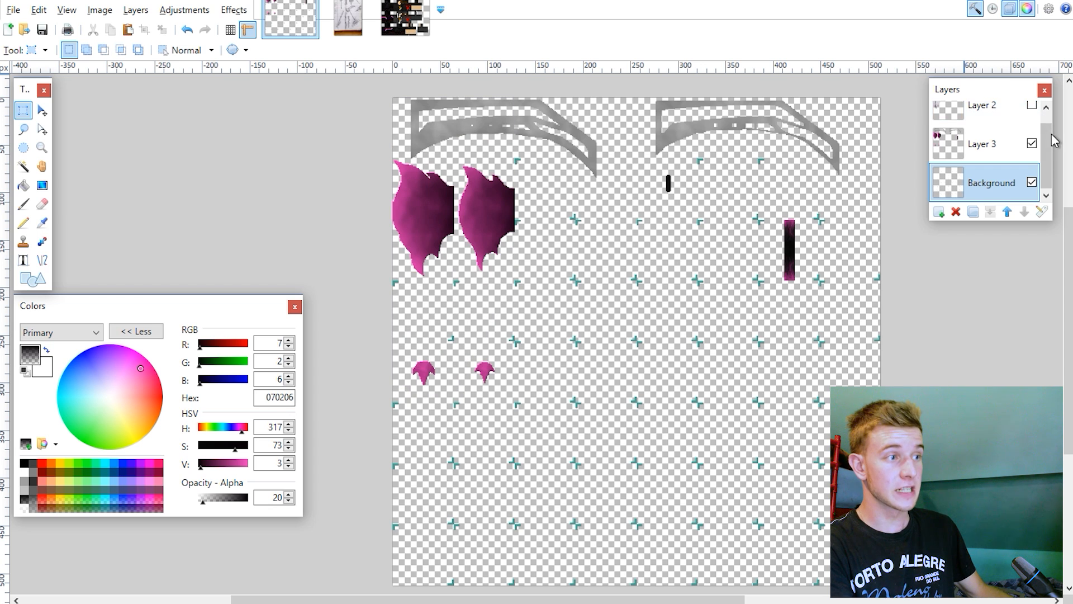
{"action": "scroll", "coordinate": [1031, 142], "scroll_direction": "up", "scroll_amount": 1}
{"action": "left_click", "coordinate": [14, 10]}
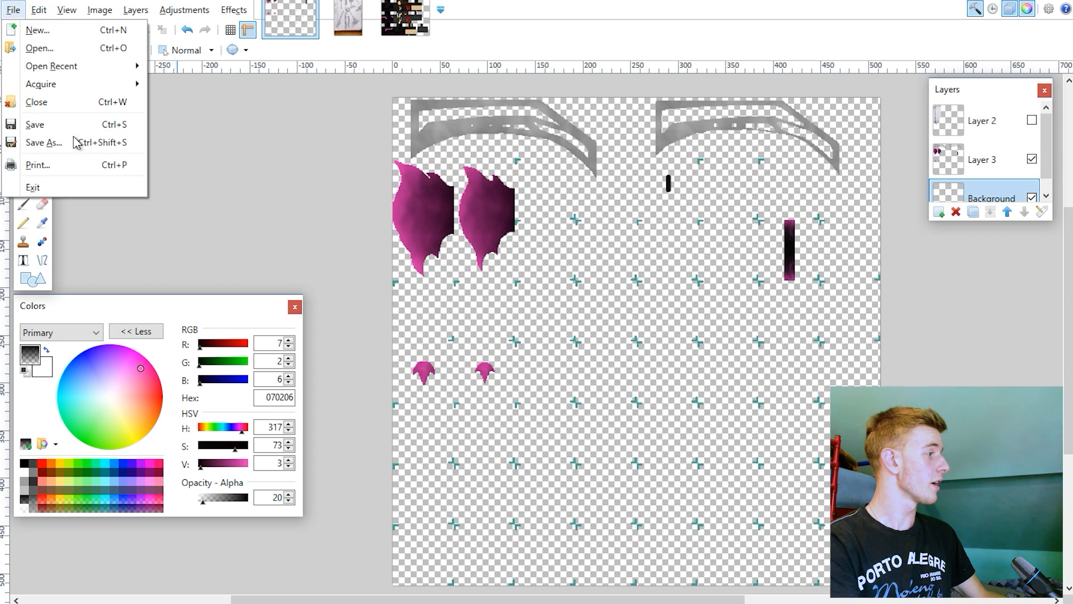
{"action": "left_click", "coordinate": [44, 142]}
{"action": "left_click", "coordinate": [102, 263]}
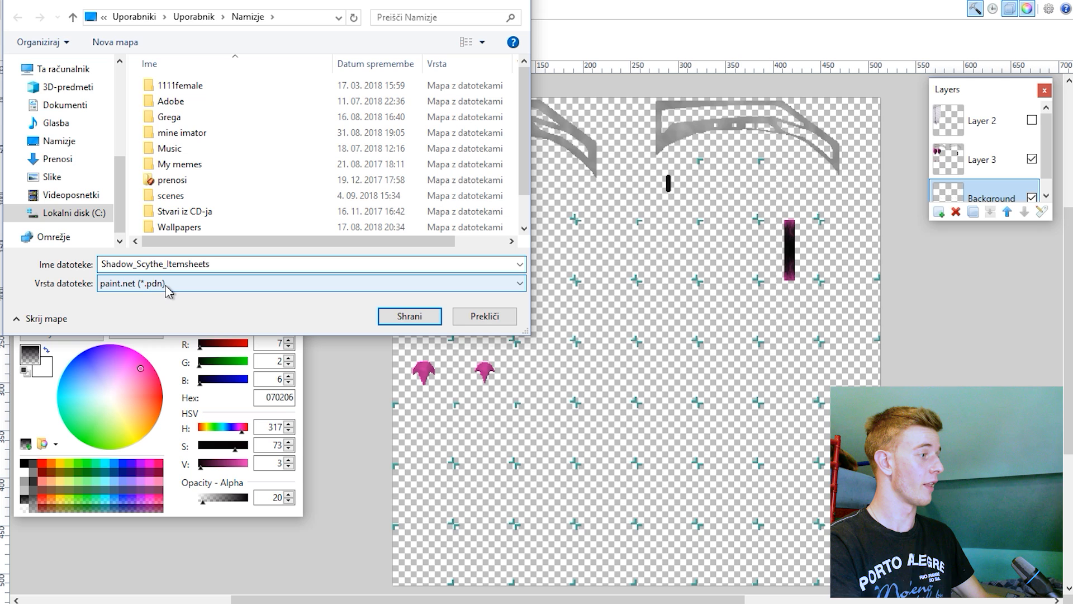
{"action": "left_click", "coordinate": [416, 310]}
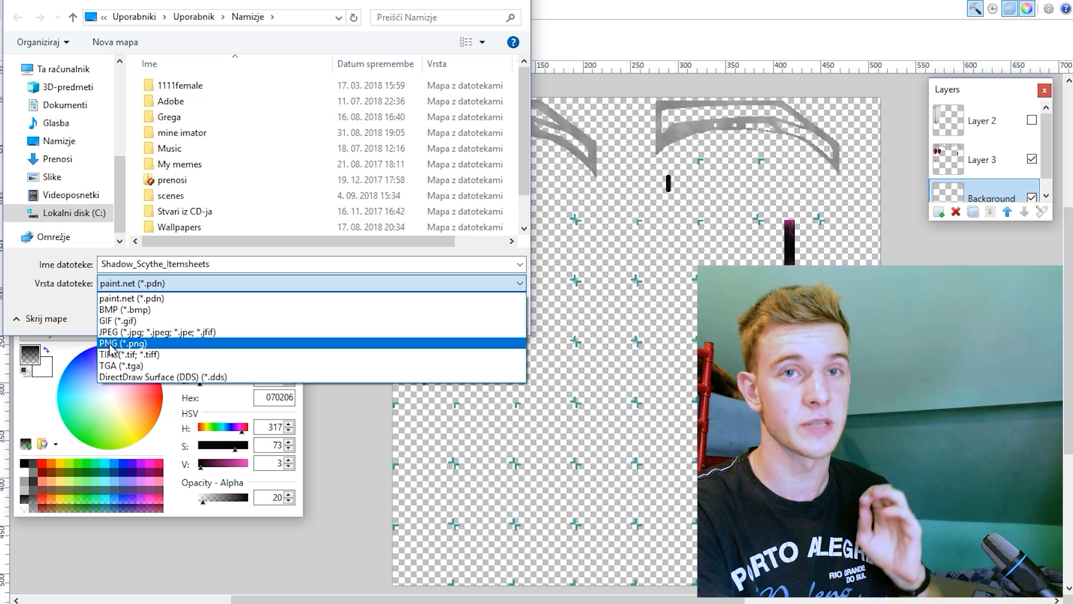
{"action": "left_click", "coordinate": [136, 342]}
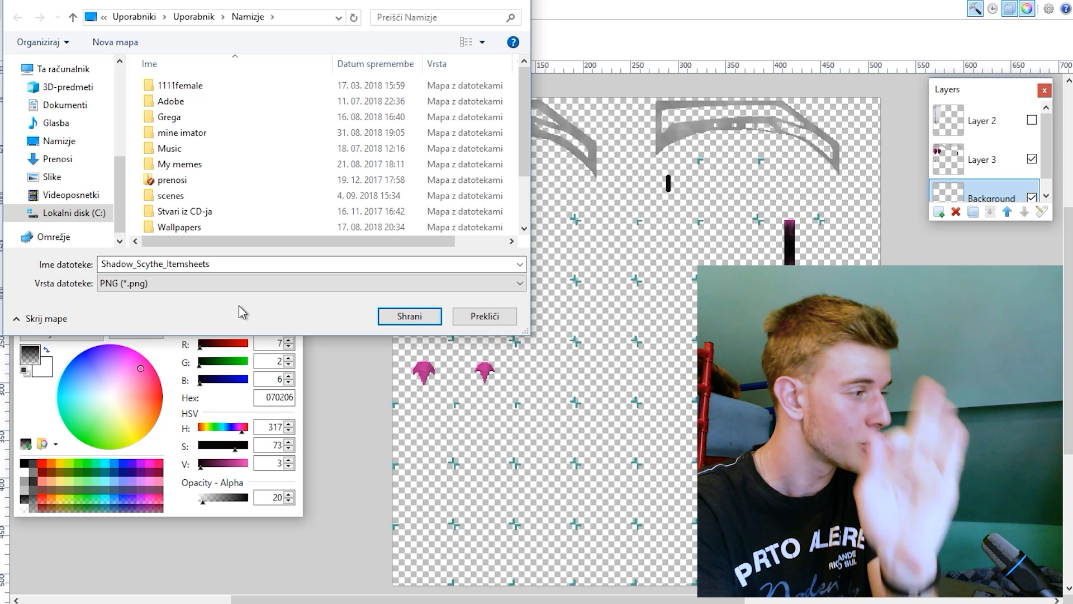
- Overwrite the existing PNG with a flattened image at auto-detected bit depth, and undo the flattening to restore the layers
{"action": "left_click", "coordinate": [401, 316]}
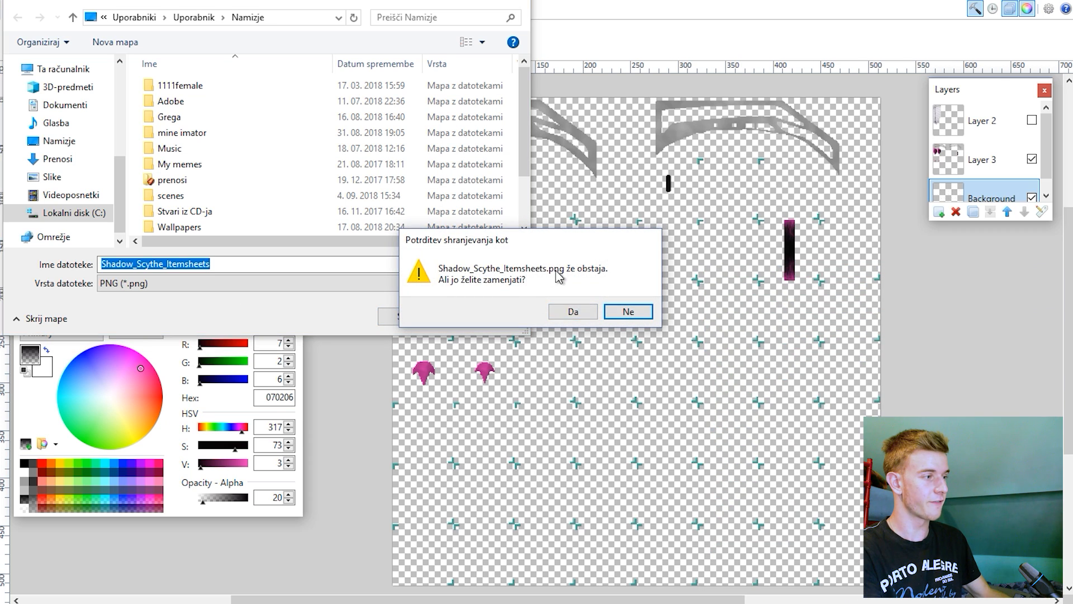
{"action": "left_click", "coordinate": [573, 311]}
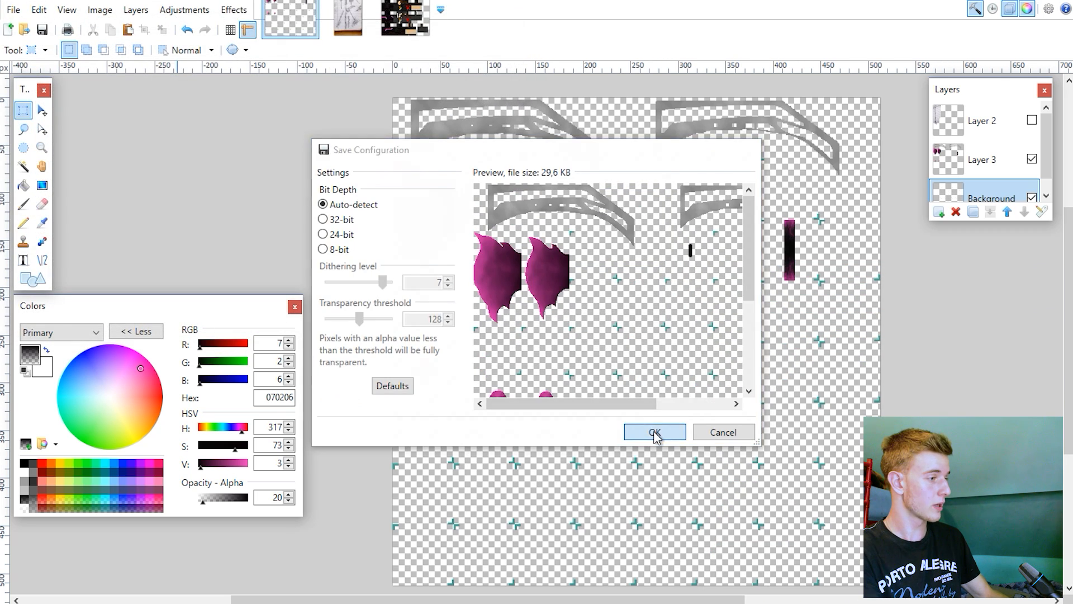
{"action": "left_click", "coordinate": [654, 432]}
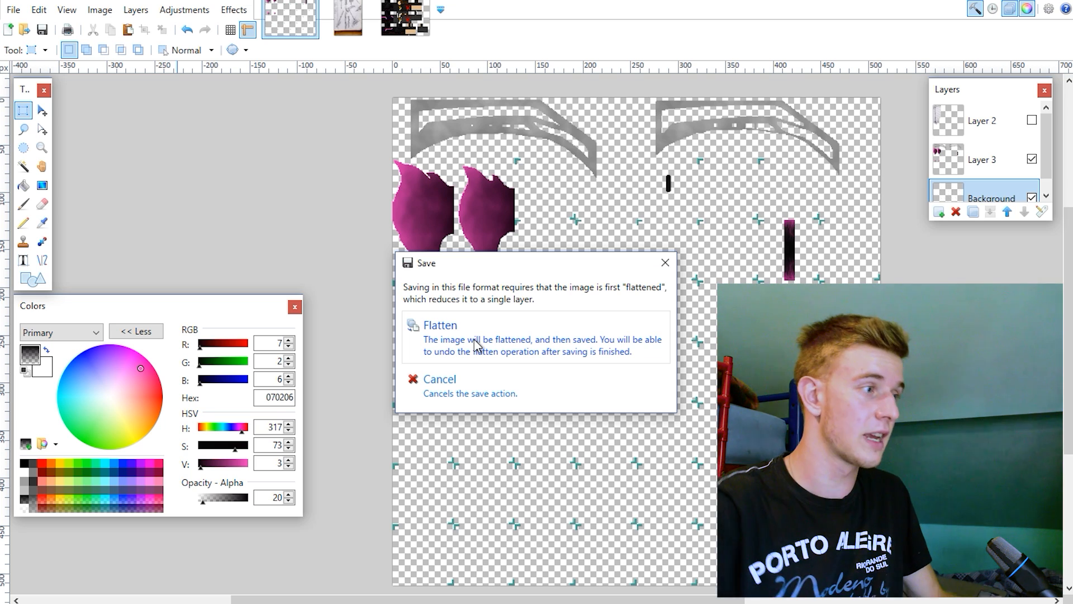
{"action": "left_click", "coordinate": [476, 342]}
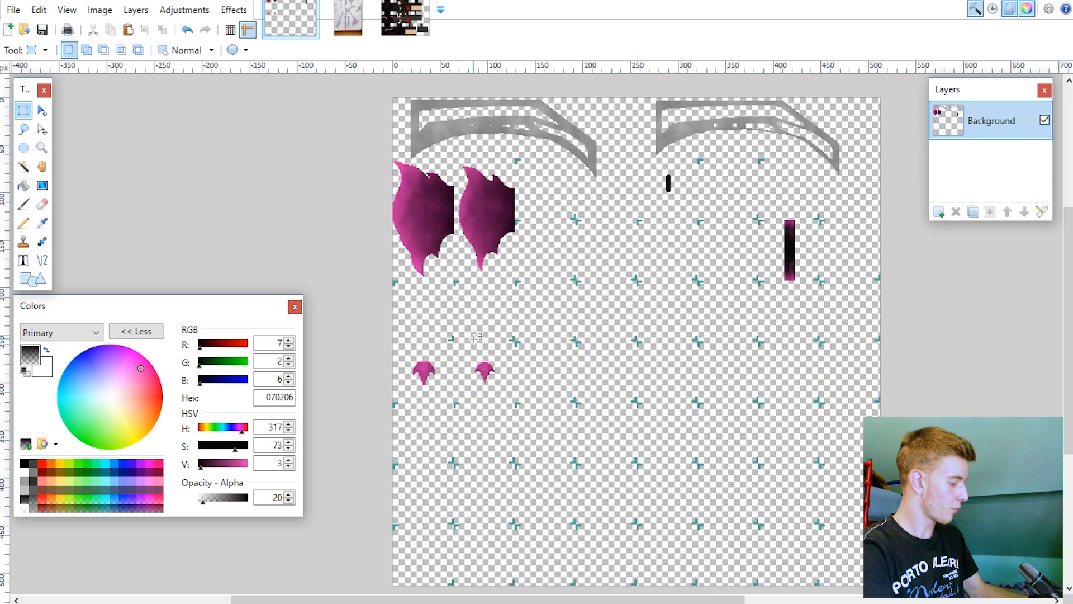
{"action": "key", "text": "ctrl+z"}
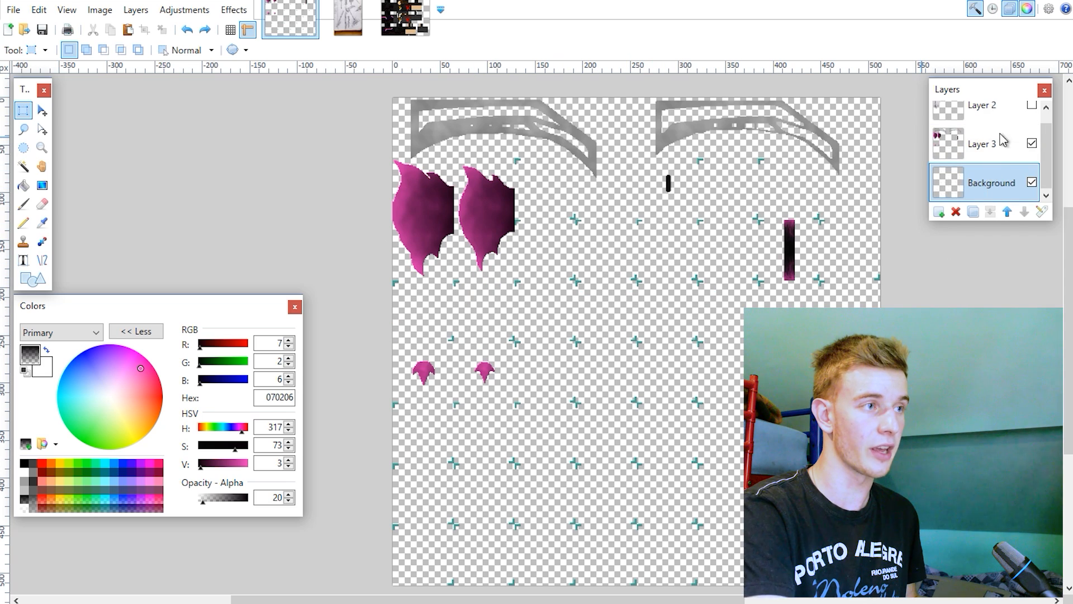
- Check the saved Shadow_Scythe_Itemsheets file on the desktop and return to paint.net
{"action": "left_click", "coordinate": [1004, 1]}
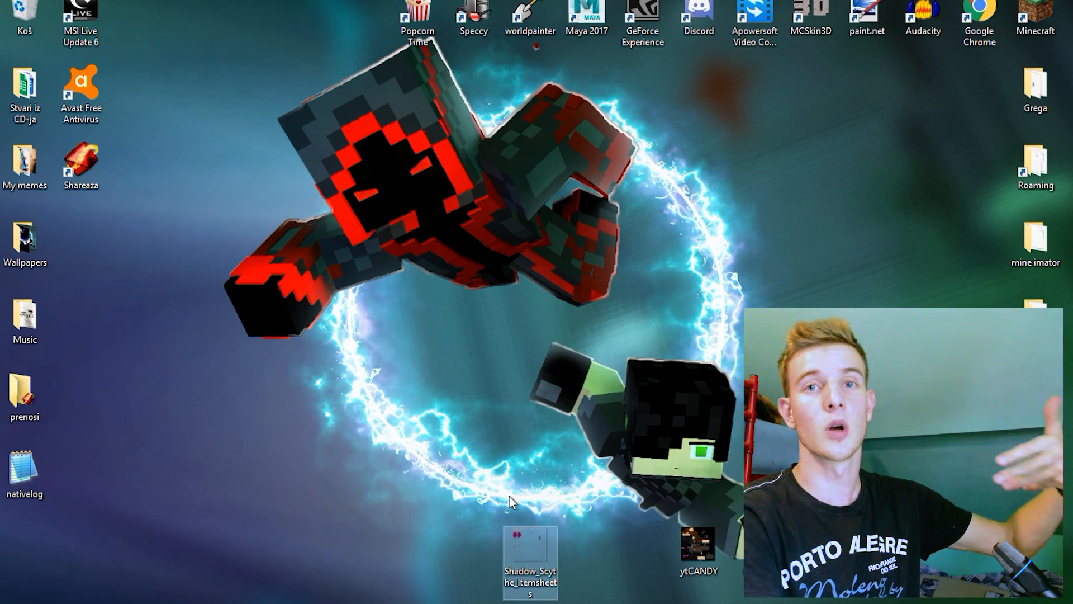
{"action": "left_click", "coordinate": [238, 601]}
{"action": "left_click", "coordinate": [206, 555]}
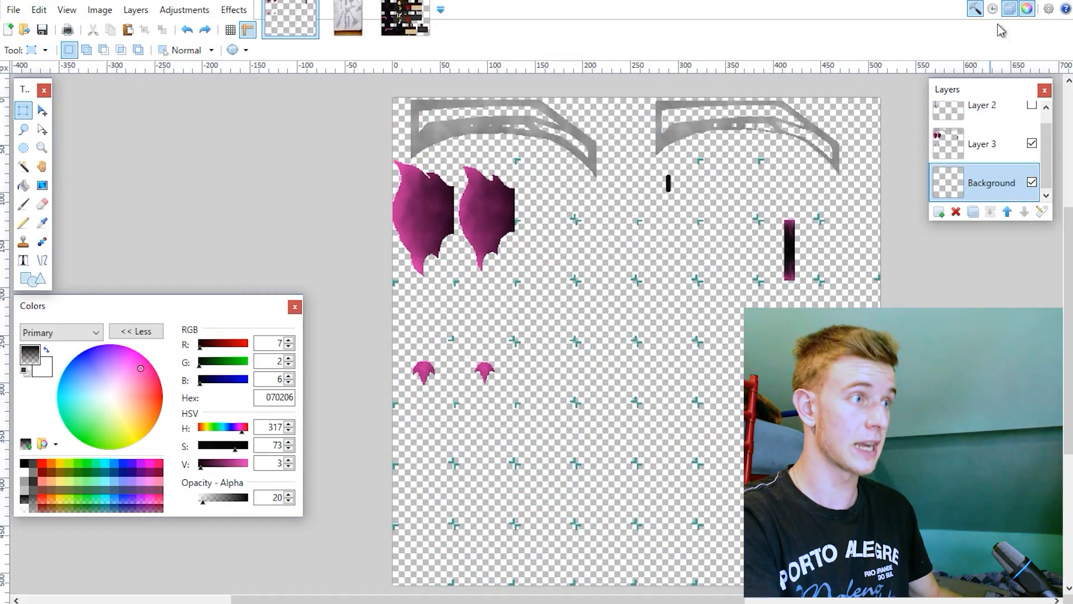
- Switch to Mine-imator and create the Shadow Scythe project with a description of a heavy weapon made for battling multiple opponents at once
{"action": "left_click", "coordinate": [1004, 2]}
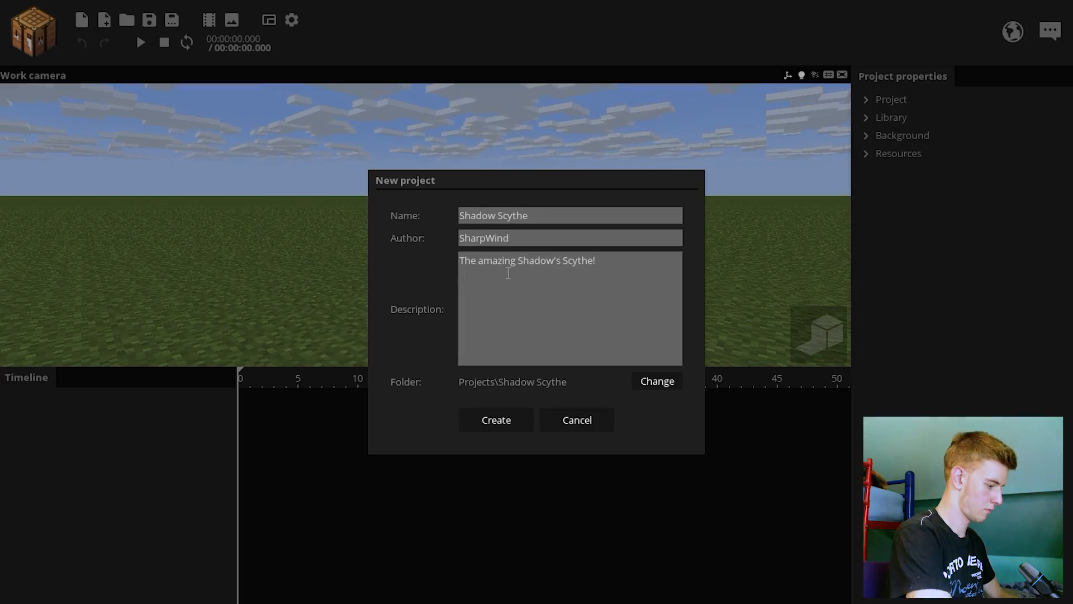
{"action": "type", "text": "Made for battling multiple opponents at once. The wielder is required to be very strong, as this is a heavy weapon. Landing multiple hits and making sick combos is an ea"}
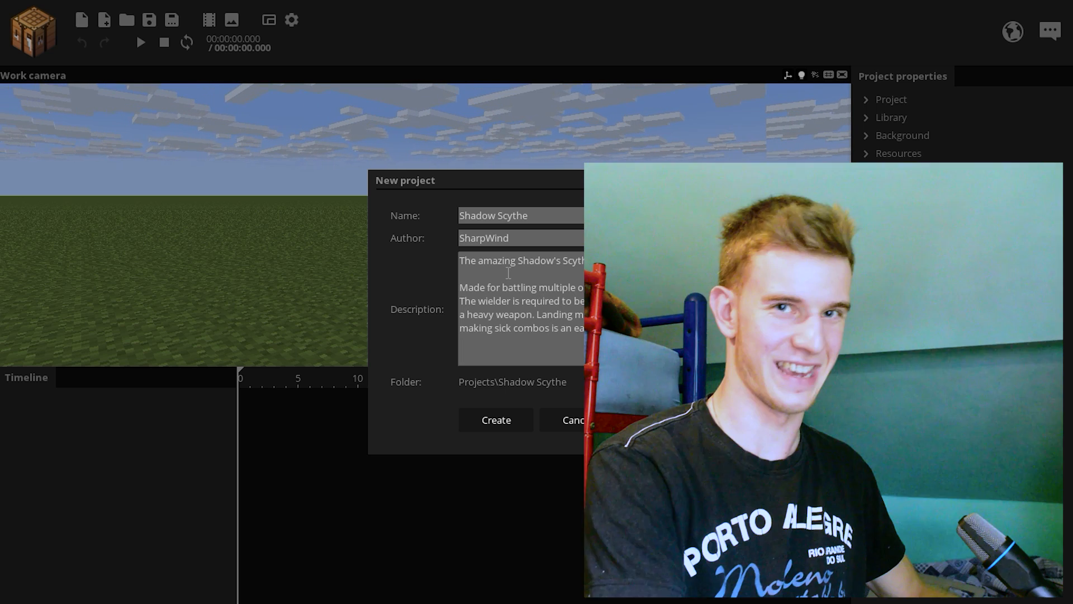
{"action": "left_click", "coordinate": [523, 419]}
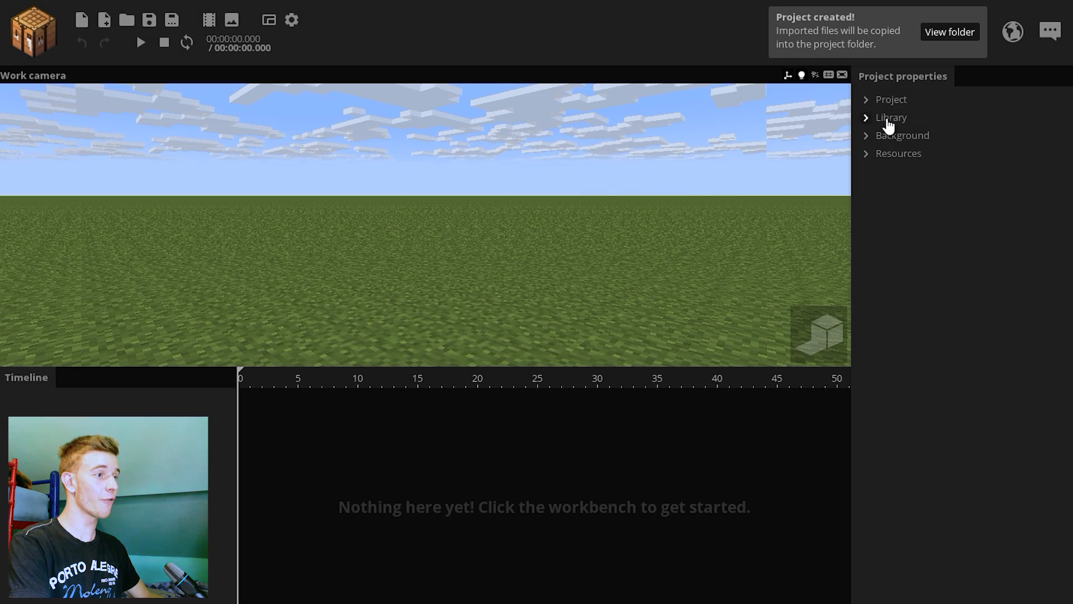
- Add an item object to the scene and rename it Blade1 in the project library
{"action": "left_click", "coordinate": [890, 119]}
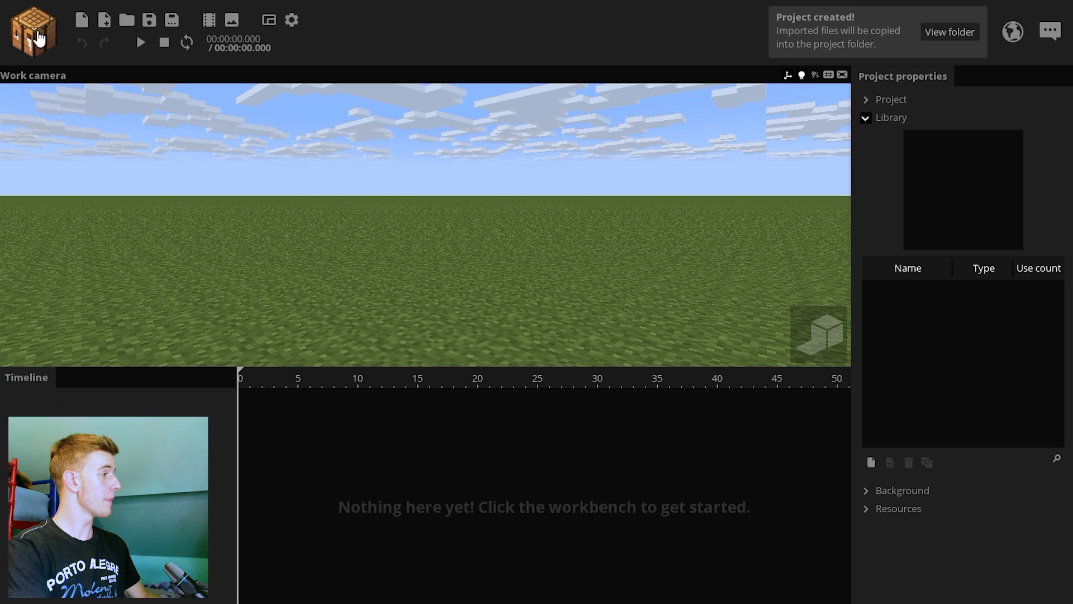
{"action": "left_click", "coordinate": [33, 39]}
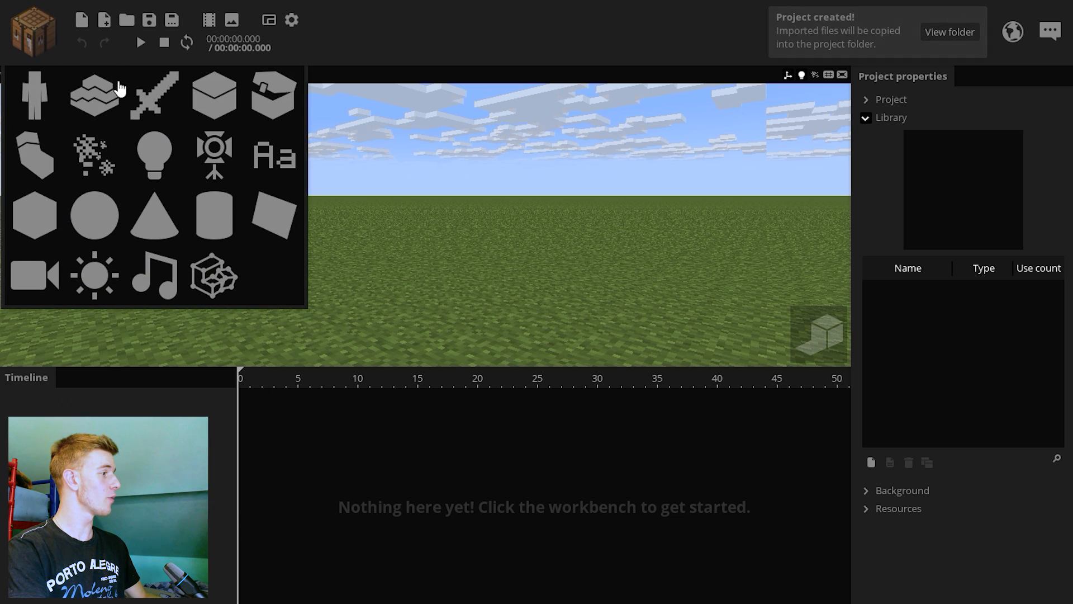
{"action": "left_click", "coordinate": [149, 100]}
{"action": "left_click", "coordinate": [958, 489]}
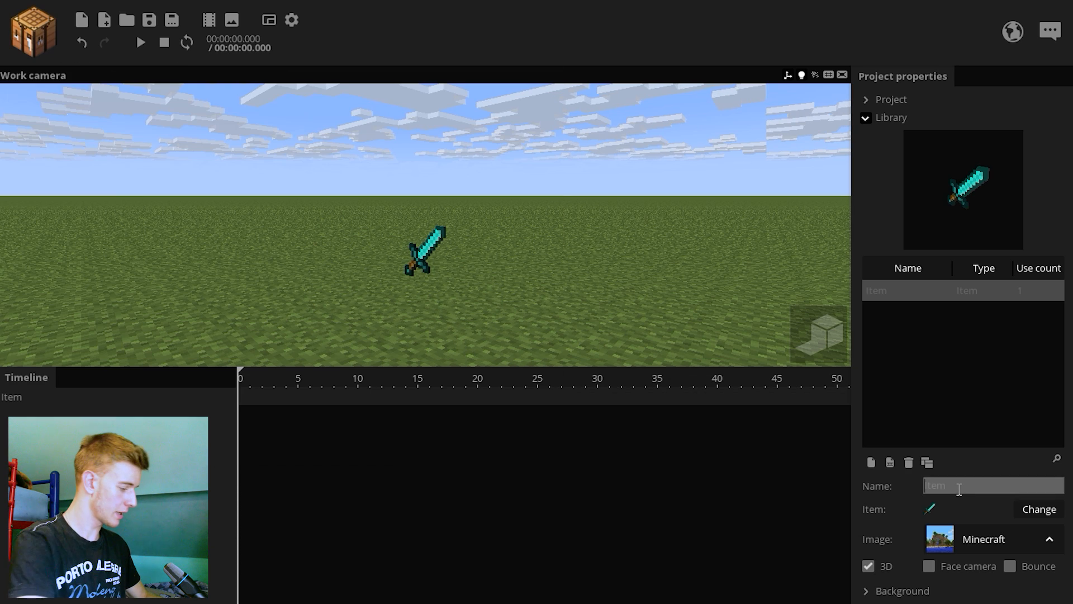
{"action": "type", "text": "Bl"}
{"action": "type", "text": "ade"}
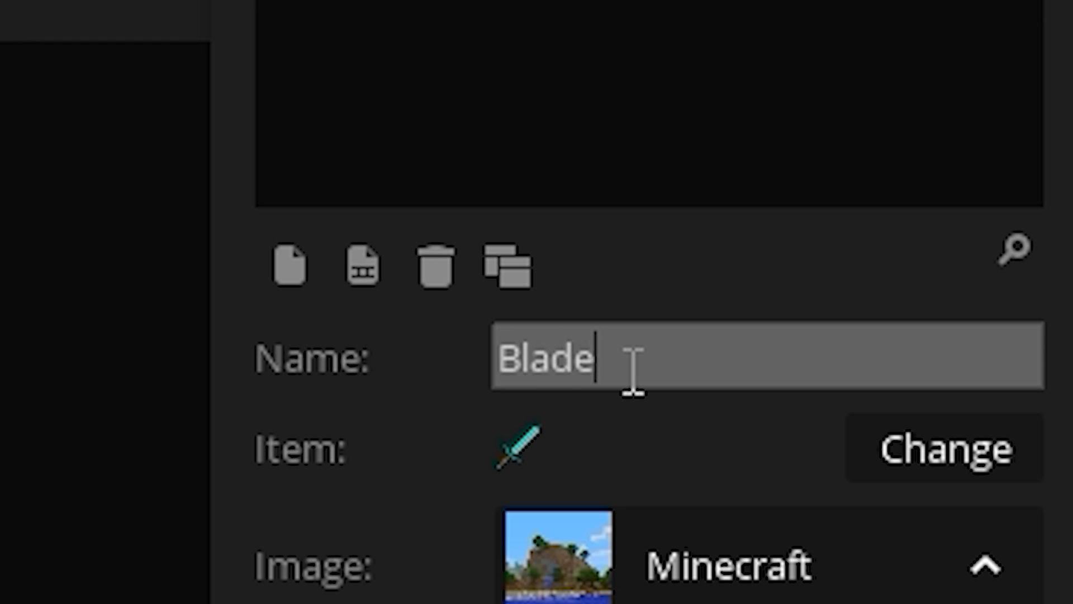
{"action": "type", "text": "1"}
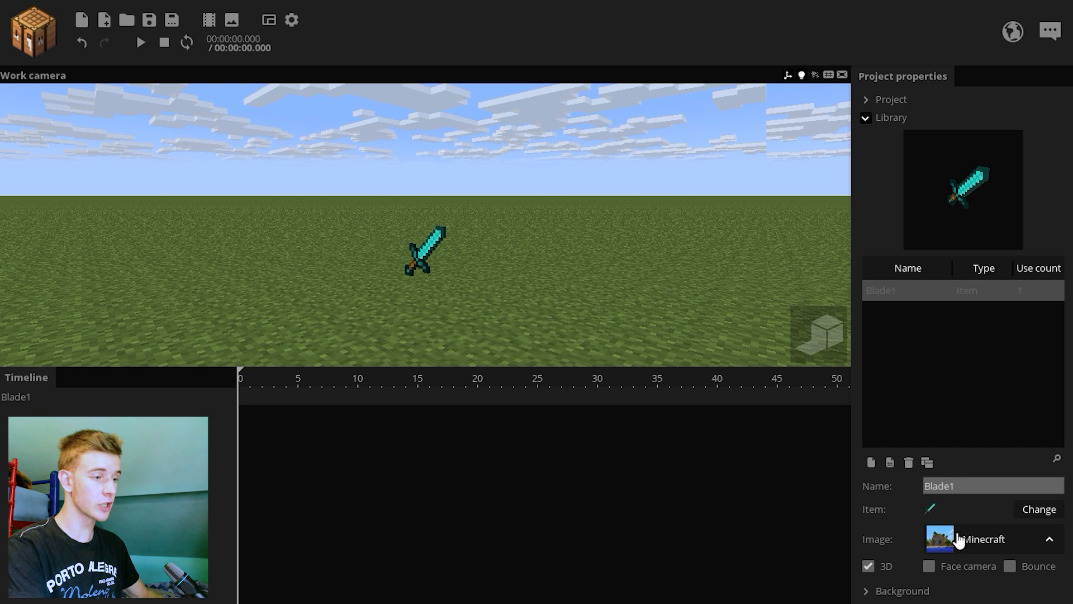
- Load the Shadow_Scythe_Itemsheets image from the desktop for Blade1 and assign the first large blade piece as its item
{"action": "left_click", "coordinate": [967, 539]}
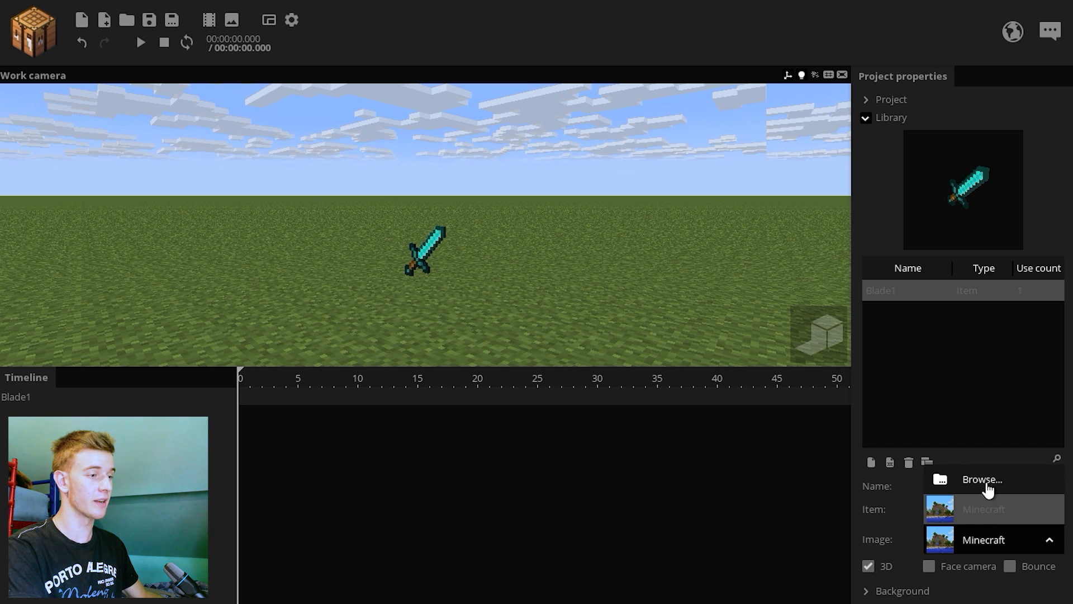
{"action": "left_click", "coordinate": [987, 490]}
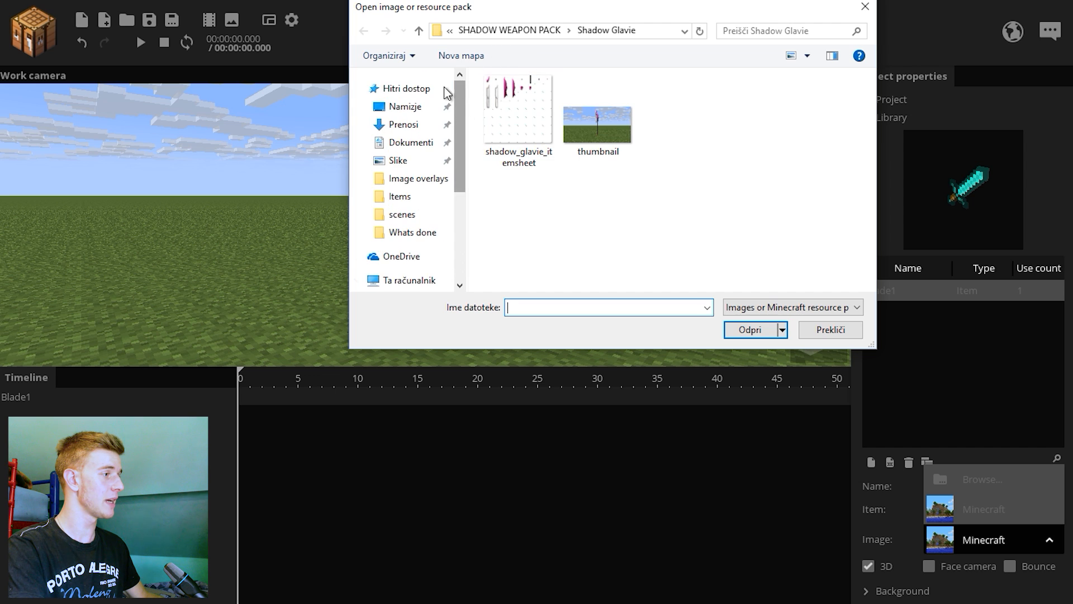
{"action": "left_click", "coordinate": [423, 109]}
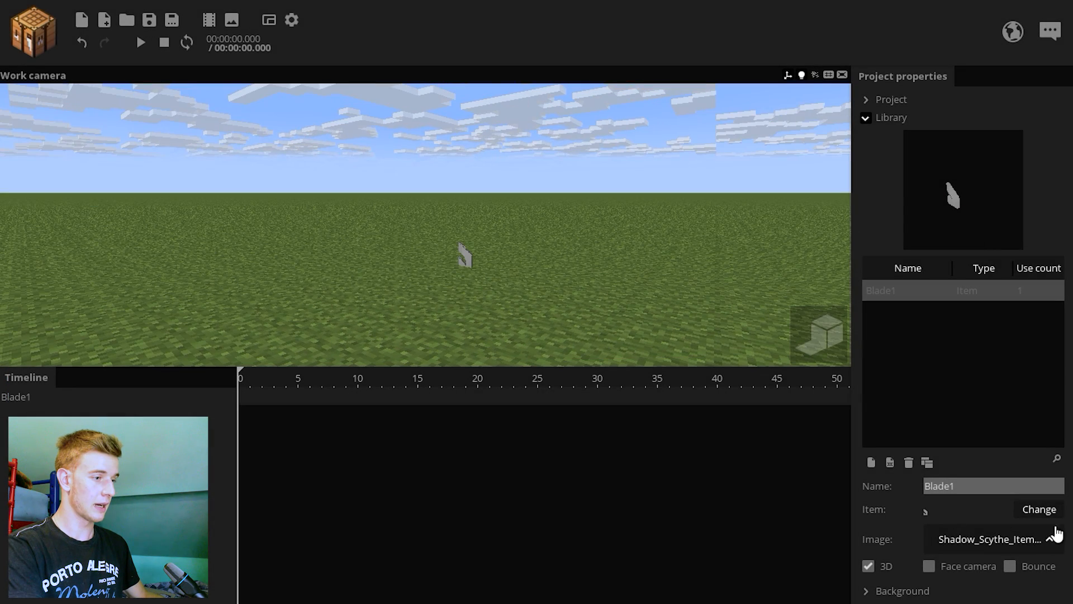
{"action": "left_click", "coordinate": [1040, 509]}
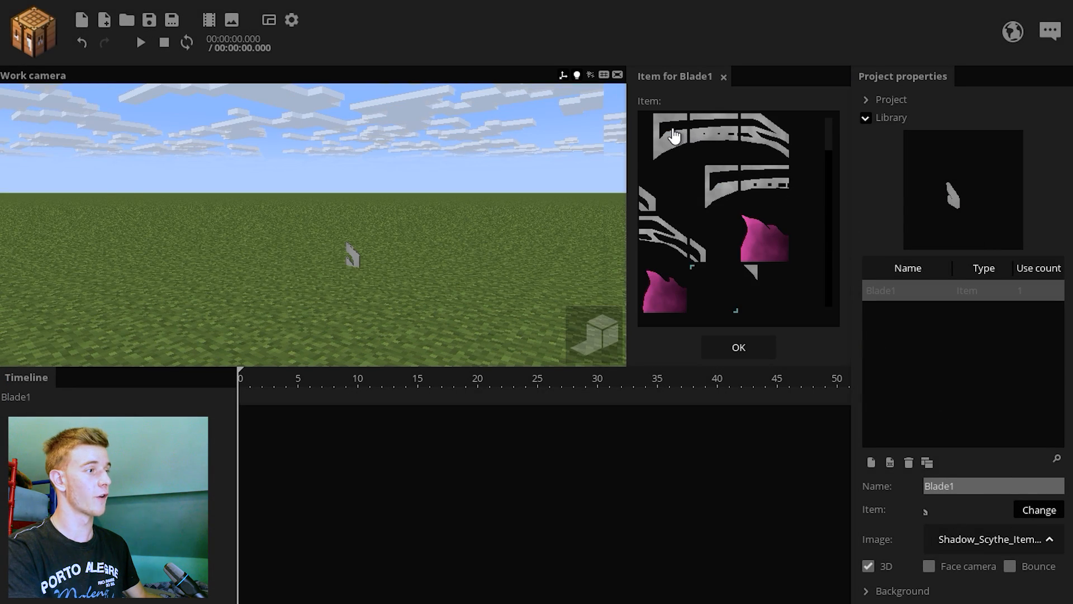
{"action": "left_click", "coordinate": [740, 338]}
- Create a timeline folder named Blade
{"action": "left_click", "coordinate": [40, 396]}
{"action": "left_click_drag", "start_coordinate": [156, 316], "coordinate": [201, 295]}
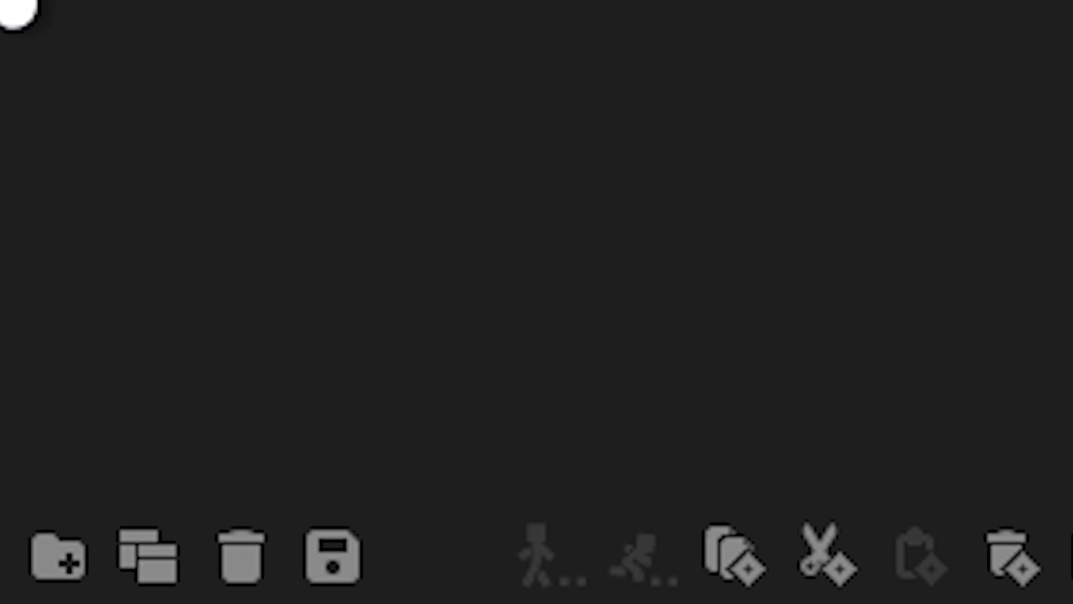
{"action": "left_click", "coordinate": [42, 540]}
{"action": "type", "text": "Blade"}
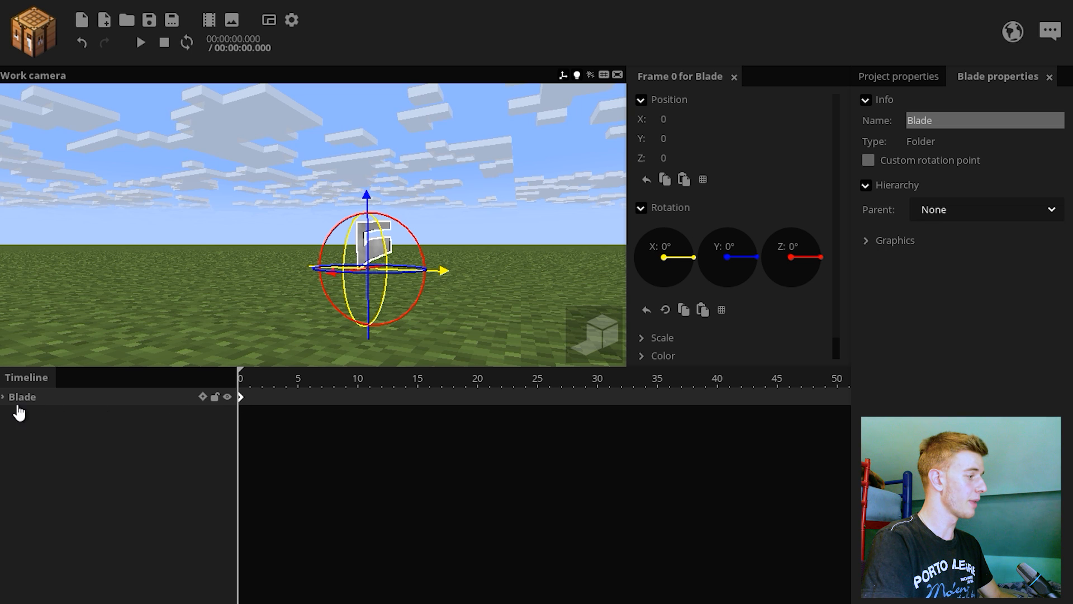
- Parent Blade1 to the Blade folder in the timeline
{"action": "left_click", "coordinate": [4, 396]}
{"action": "left_click_drag", "start_coordinate": [22, 437], "coordinate": [37, 398]}
{"action": "left_click", "coordinate": [29, 429]}
{"action": "left_click", "coordinate": [29, 414]}
- Raise the Blade folder above the ground and save the project
{"action": "left_click", "coordinate": [77, 397]}
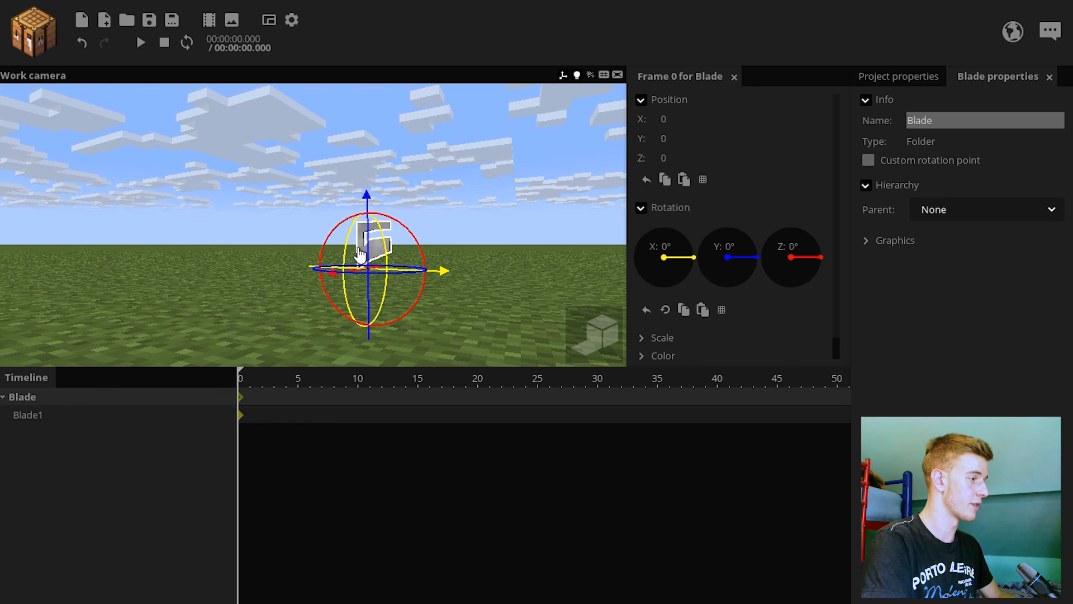
{"action": "left_click_drag", "start_coordinate": [367, 226], "coordinate": [364, 165]}
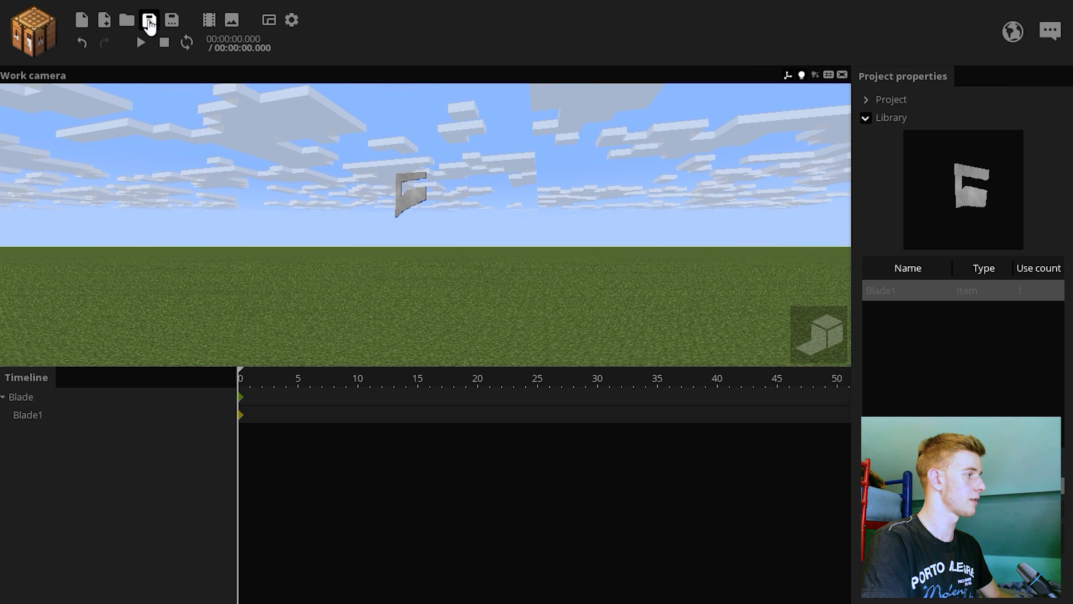
{"action": "left_click", "coordinate": [148, 24]}
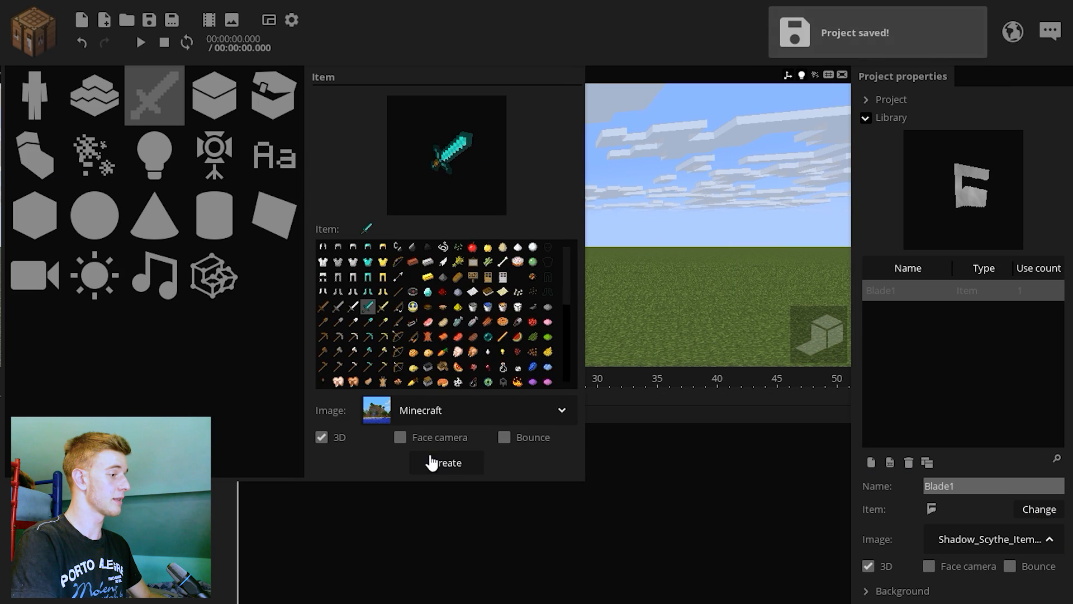
- Add an item named Blade2 that uses the Shadow_Scythe_Itemsheets image and the second large blade piece
{"action": "left_click", "coordinate": [433, 462]}
{"action": "left_click", "coordinate": [959, 491]}
{"action": "type", "text": "Blade2"}
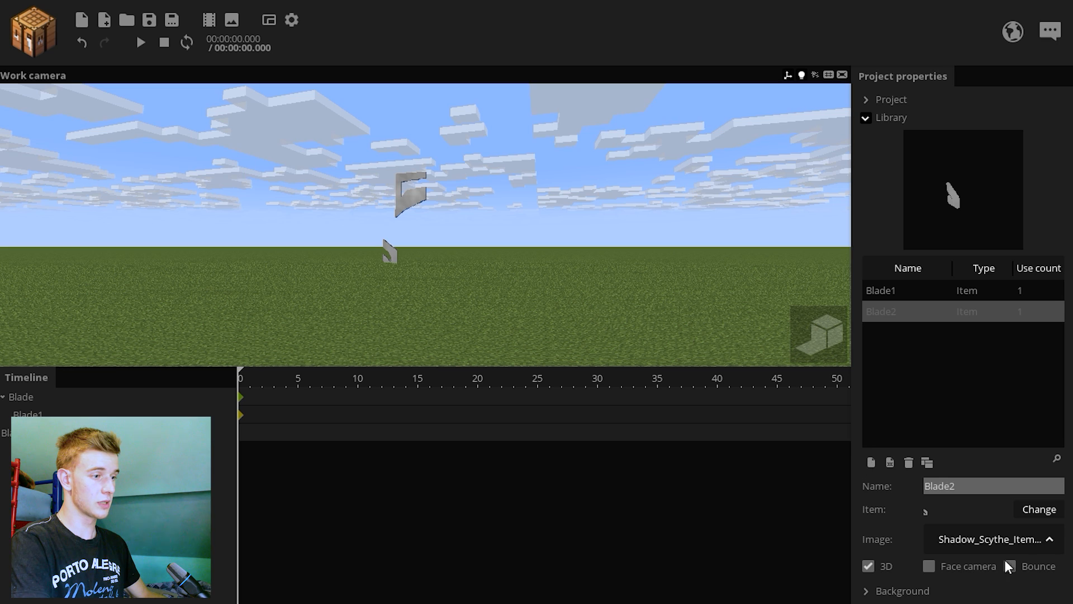
{"action": "left_click", "coordinate": [993, 543]}
{"action": "left_click", "coordinate": [971, 518]}
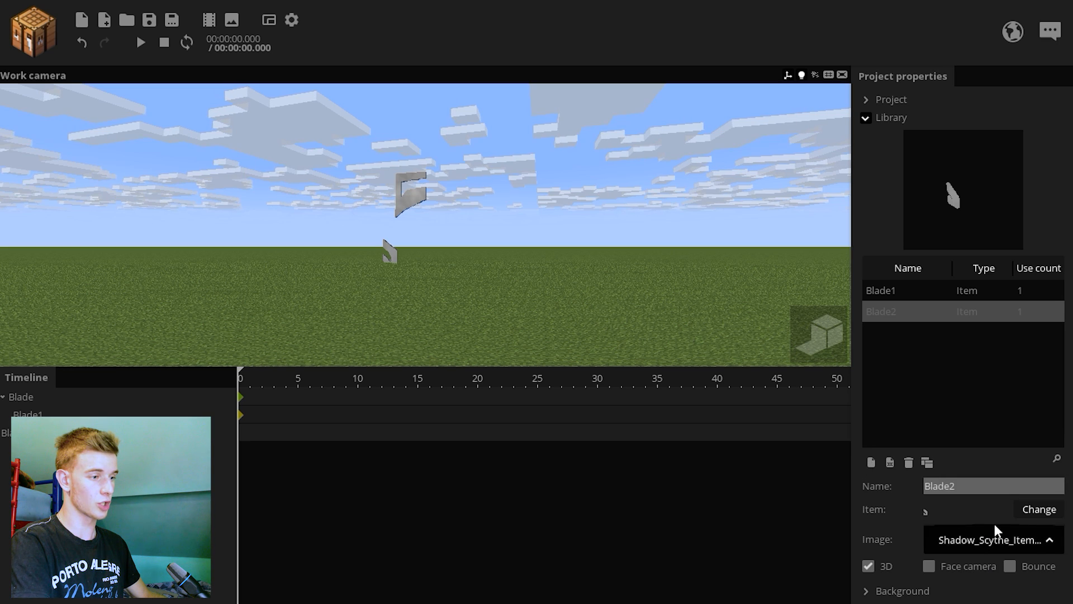
{"action": "left_click", "coordinate": [1031, 509]}
{"action": "left_click", "coordinate": [718, 135]}
{"action": "left_click", "coordinate": [705, 347]}
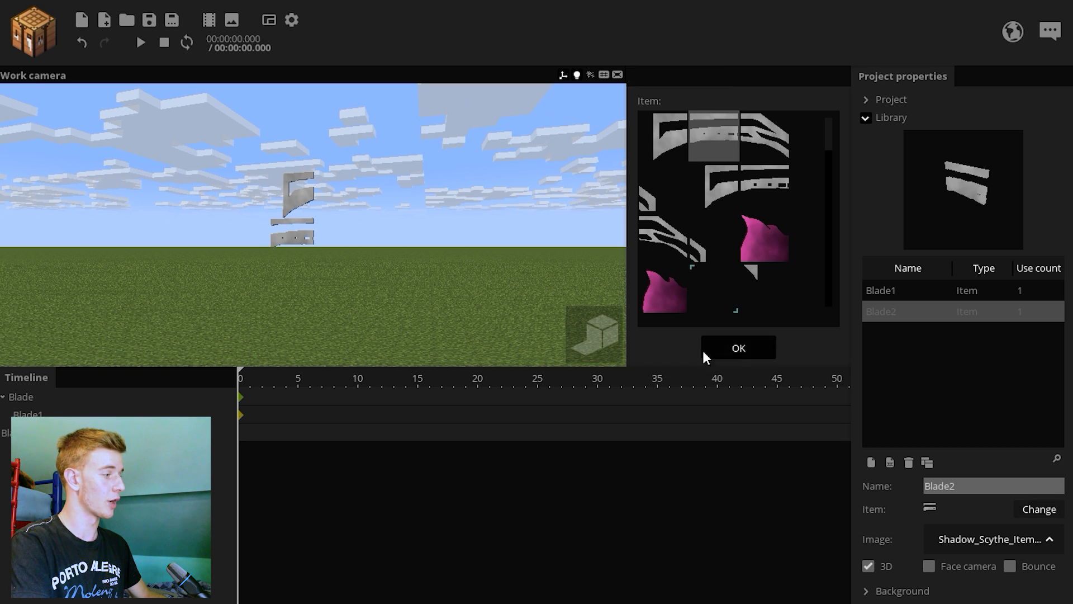
- Parent Blade2 to Blade1 in the timeline hierarchy
{"action": "left_click", "coordinate": [24, 437]}
{"action": "left_click_drag", "start_coordinate": [26, 438], "coordinate": [34, 414]}
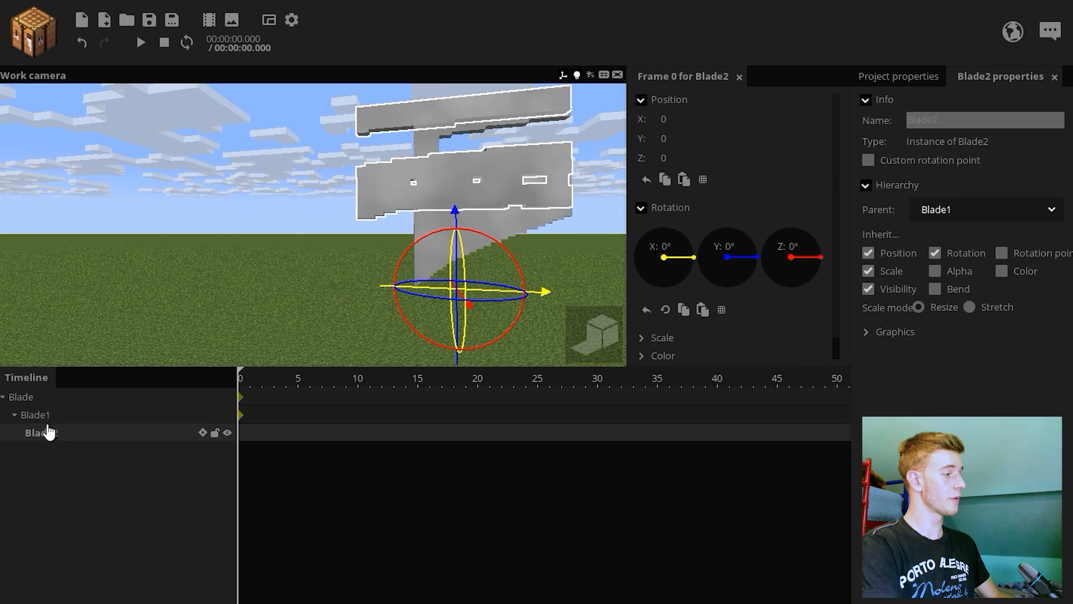
{"action": "left_click", "coordinate": [35, 415]}
{"action": "left_click", "coordinate": [50, 397]}
{"action": "left_click", "coordinate": [42, 415]}
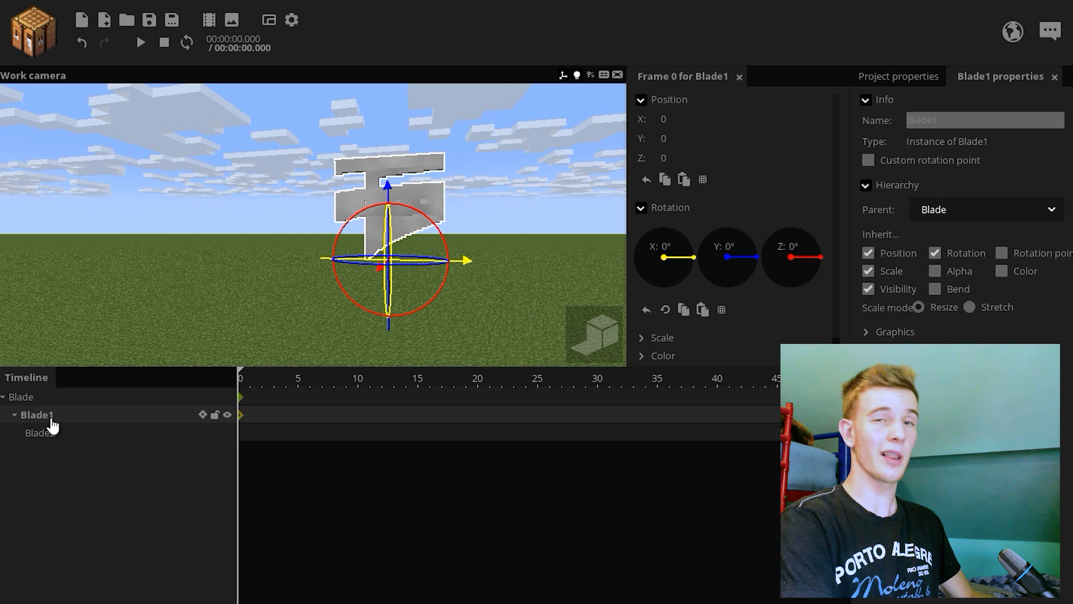
- Enable position snapping with grid size 16, move Blade2 to X 16, and save the project
{"action": "left_click", "coordinate": [42, 431]}
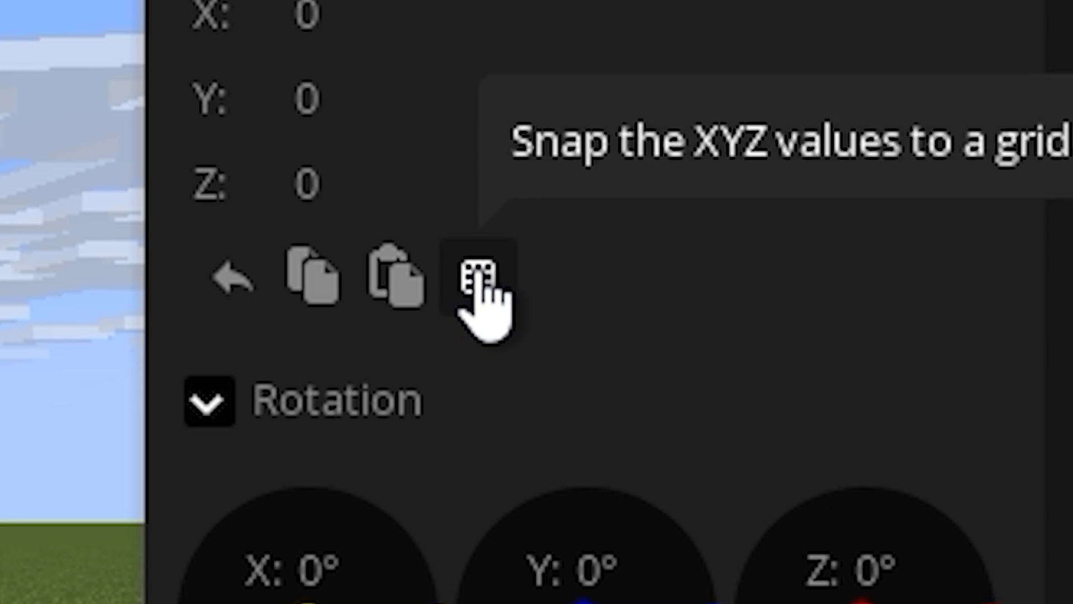
{"action": "left_click", "coordinate": [703, 180]}
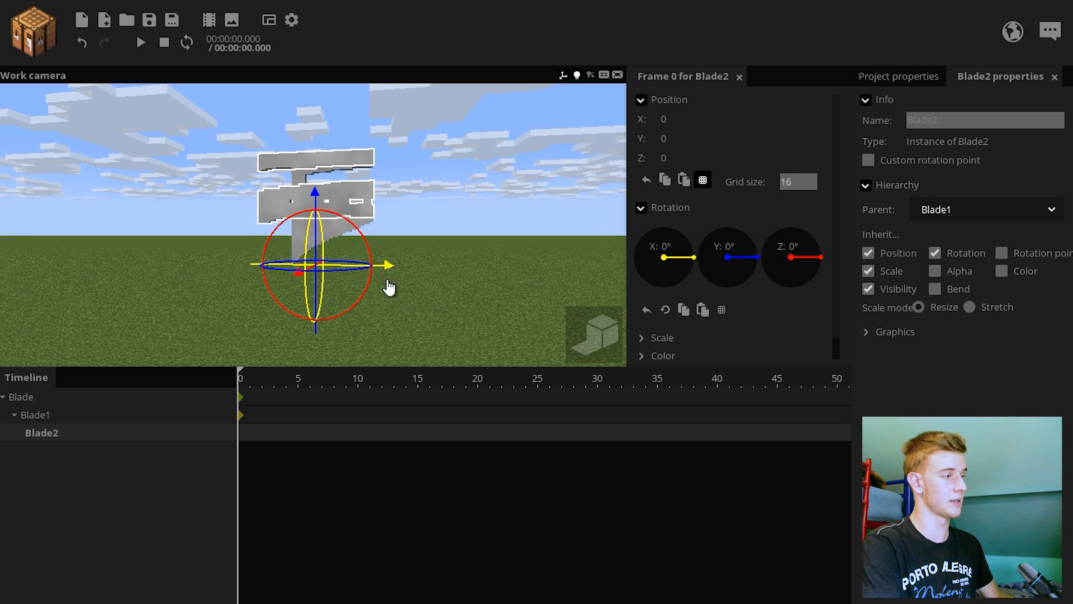
{"action": "left_click_drag", "start_coordinate": [389, 287], "coordinate": [508, 278]}
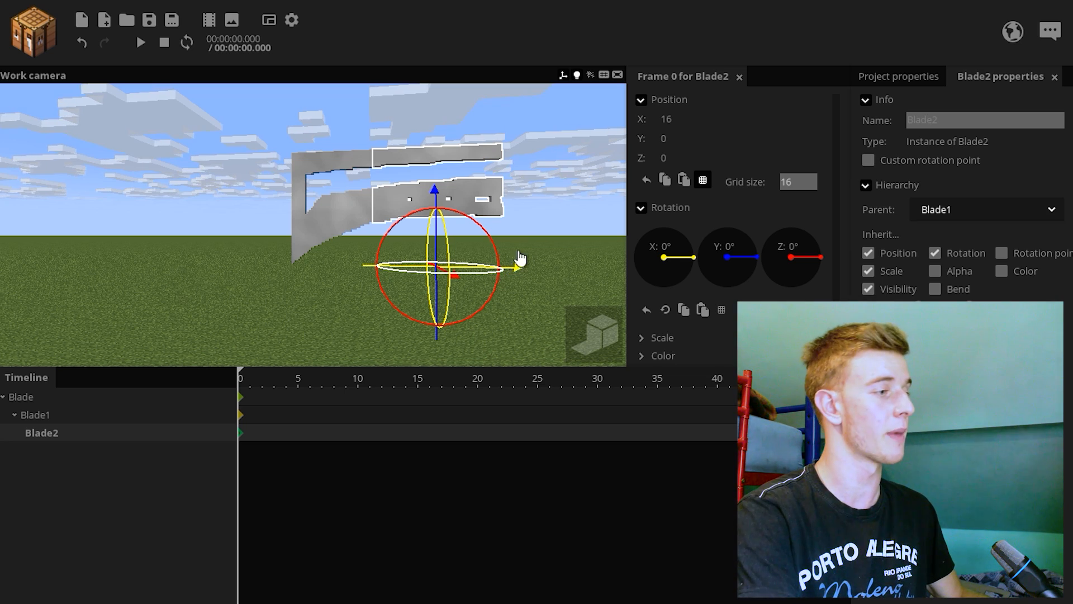
{"action": "left_click", "coordinate": [537, 240]}
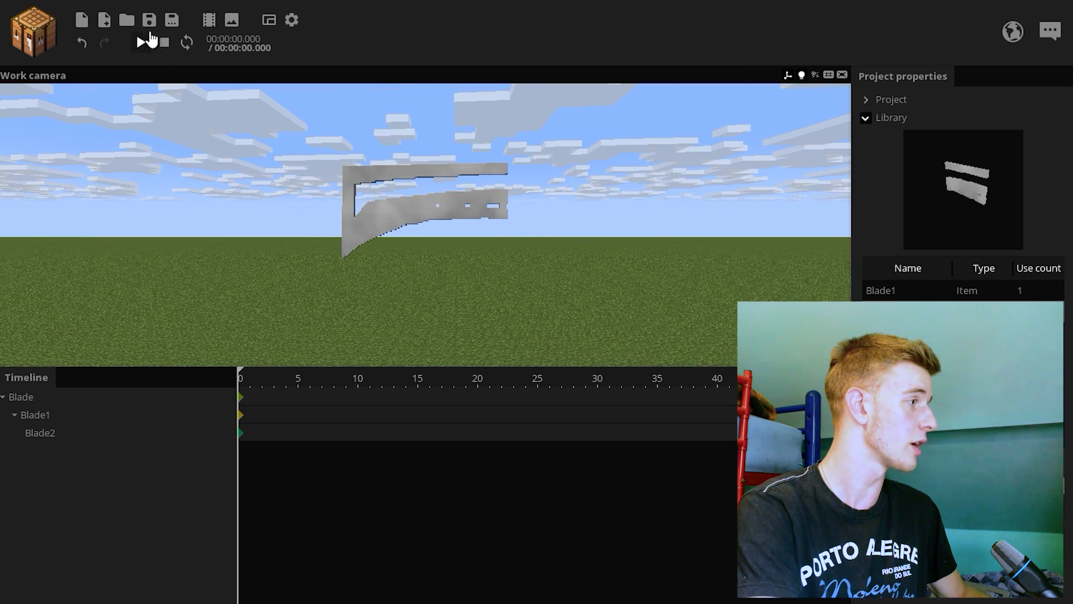
{"action": "left_click", "coordinate": [149, 25]}
- Add an item named Blade3 with the Shadow_Scythe_Itemsheets image and the third large blade piece, parented to Blade1
{"action": "left_click", "coordinate": [33, 32]}
{"action": "left_click", "coordinate": [156, 108]}
{"action": "left_click", "coordinate": [445, 462]}
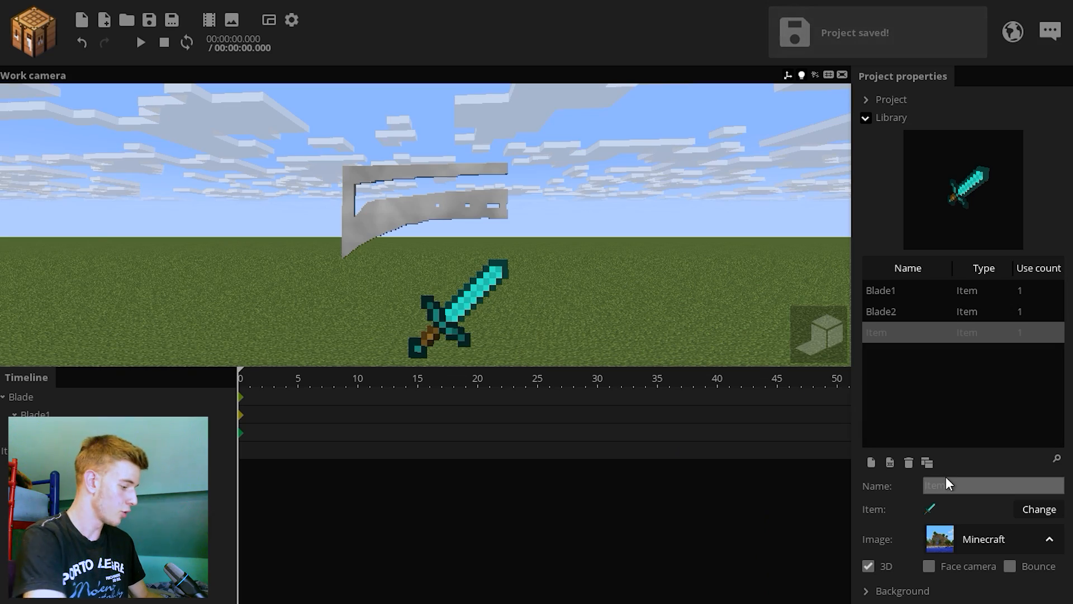
{"action": "type", "text": "Blade3"}
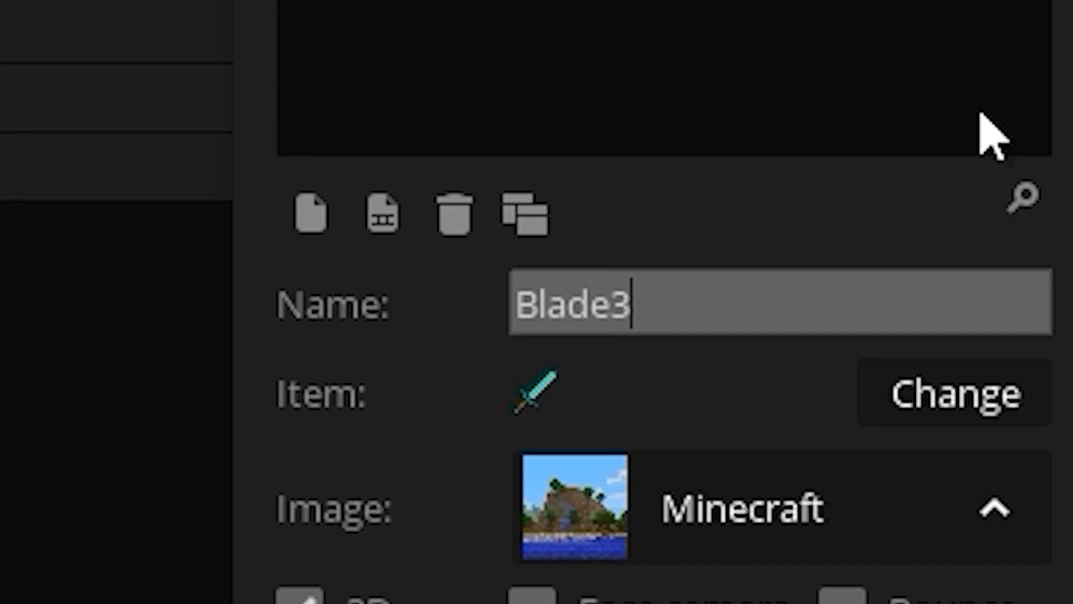
{"action": "left_click", "coordinate": [895, 475]}
{"action": "left_click", "coordinate": [1015, 512]}
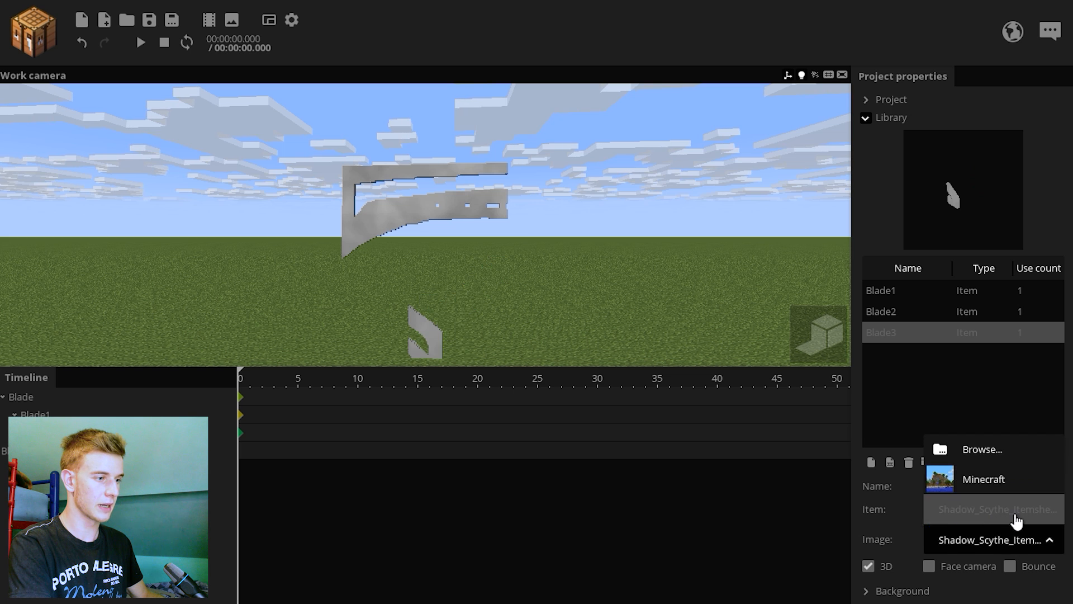
{"action": "left_click", "coordinate": [955, 392]}
{"action": "left_click", "coordinate": [764, 137]}
{"action": "left_click", "coordinate": [737, 347]}
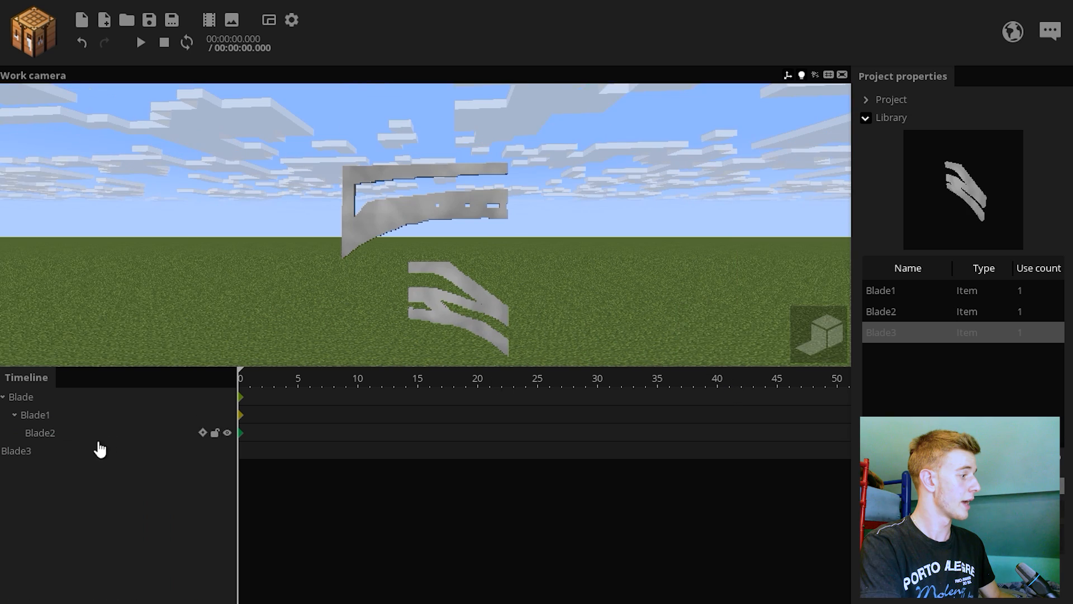
{"action": "left_click_drag", "start_coordinate": [22, 451], "coordinate": [52, 415]}
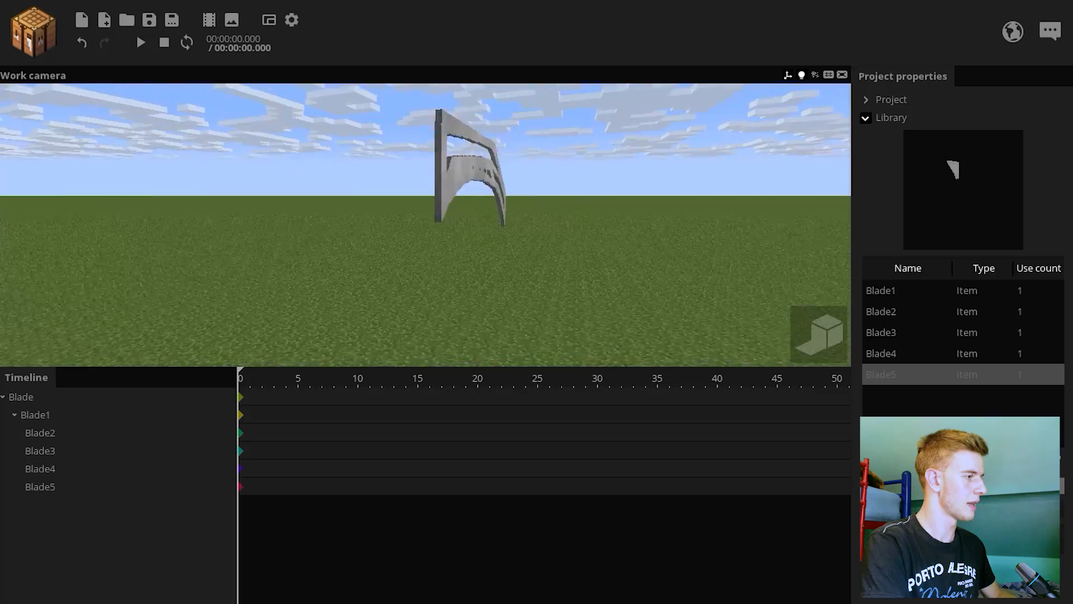
- Save the project and rename the Blade1 timeline object to Blade
{"action": "left_click_drag", "start_coordinate": [398, 211], "coordinate": [223, 222]}
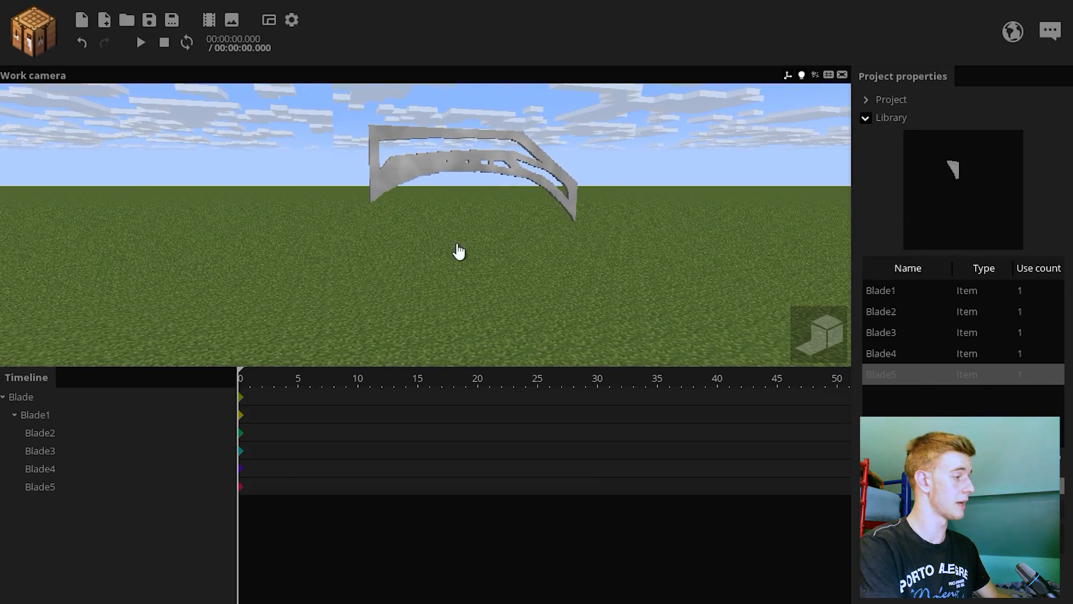
{"action": "key", "text": "ctrl+s"}
{"action": "left_click", "coordinate": [50, 420]}
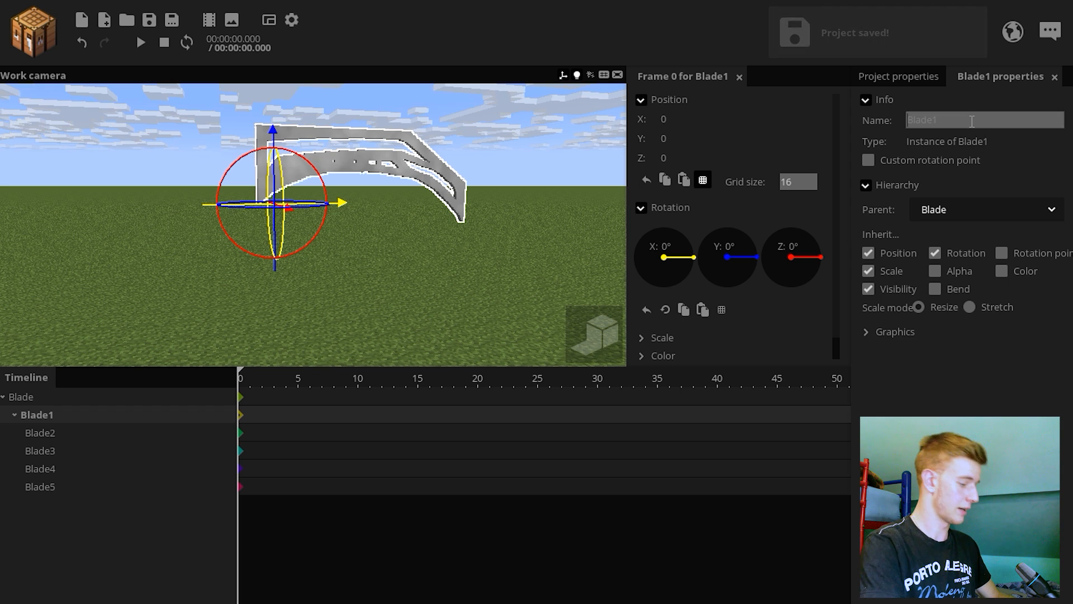
{"action": "type", "text": "Blade"}
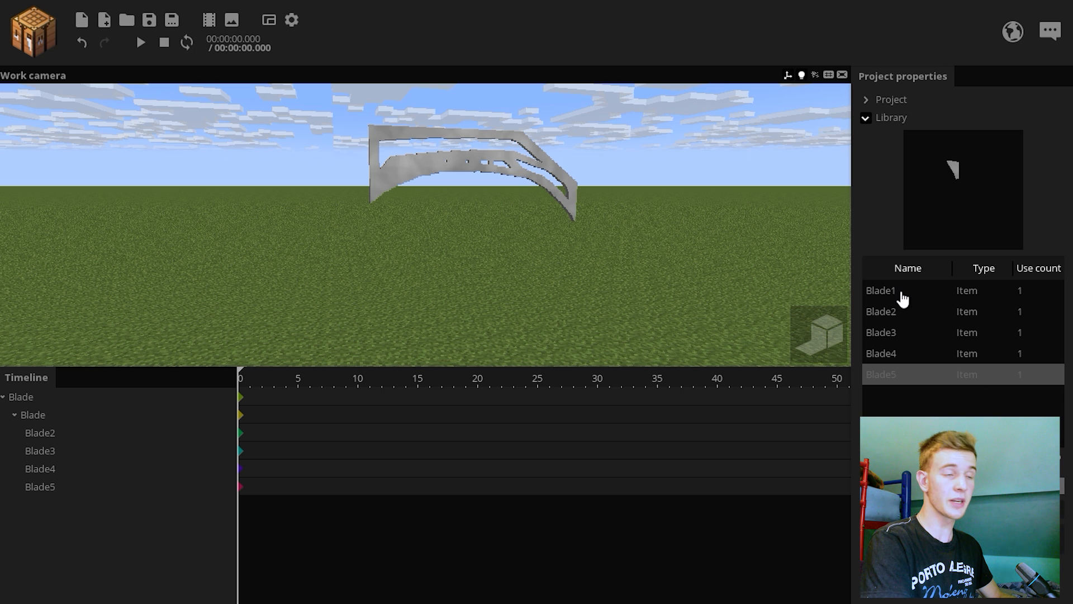
- Compare the renamed Blade object with its library entry, and collapse and expand its child pieces in the timeline
{"action": "left_click", "coordinate": [907, 292]}
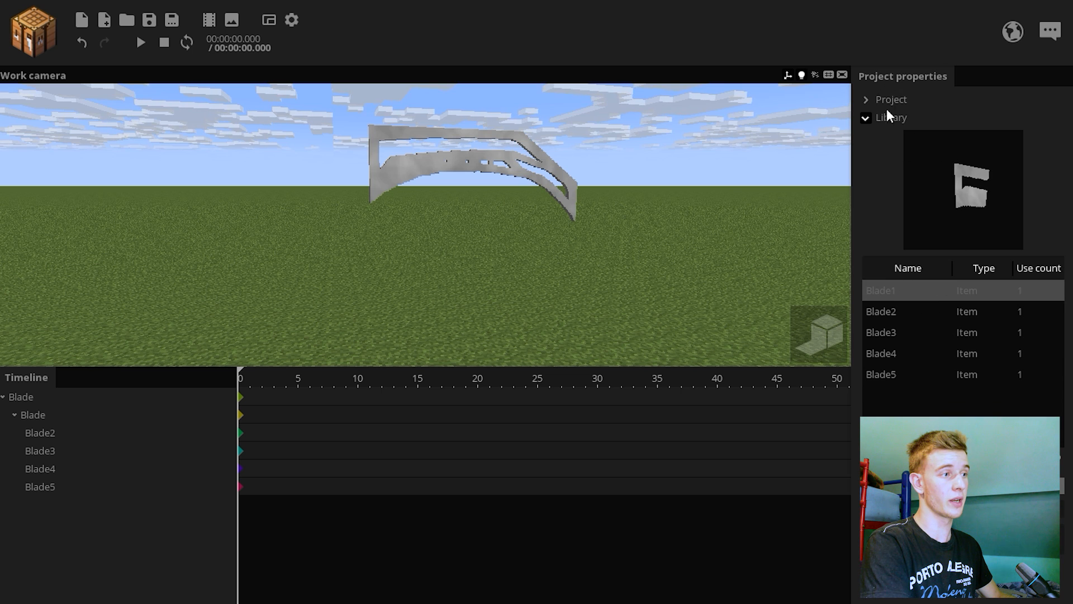
{"action": "left_click", "coordinate": [881, 374]}
{"action": "left_click", "coordinate": [44, 416]}
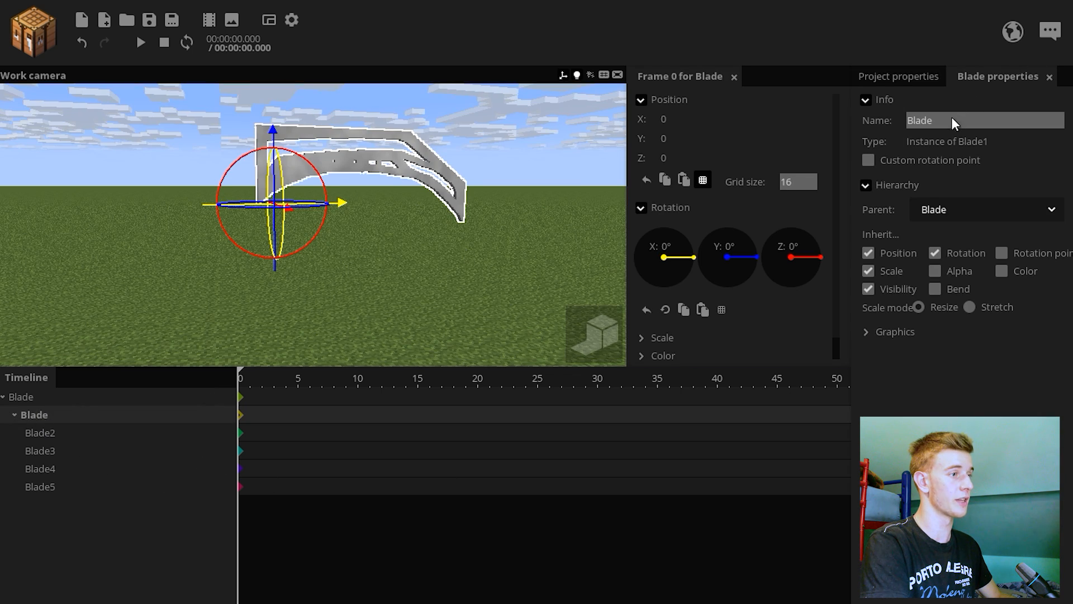
{"action": "left_click", "coordinate": [577, 223]}
{"action": "left_click", "coordinate": [14, 415]}
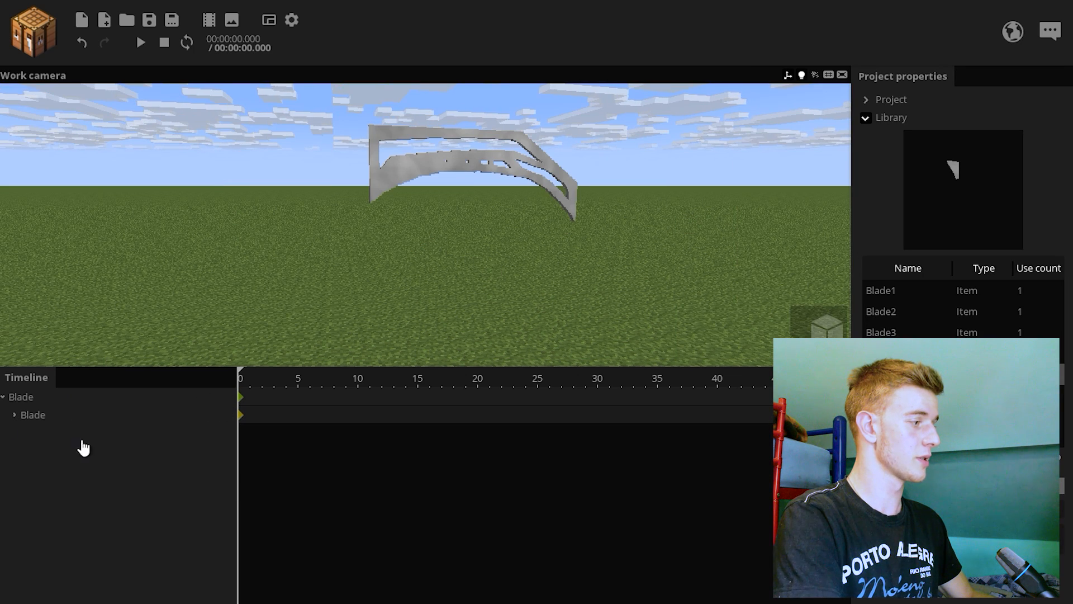
{"action": "left_click", "coordinate": [34, 416]}
{"action": "left_click", "coordinate": [14, 415]}
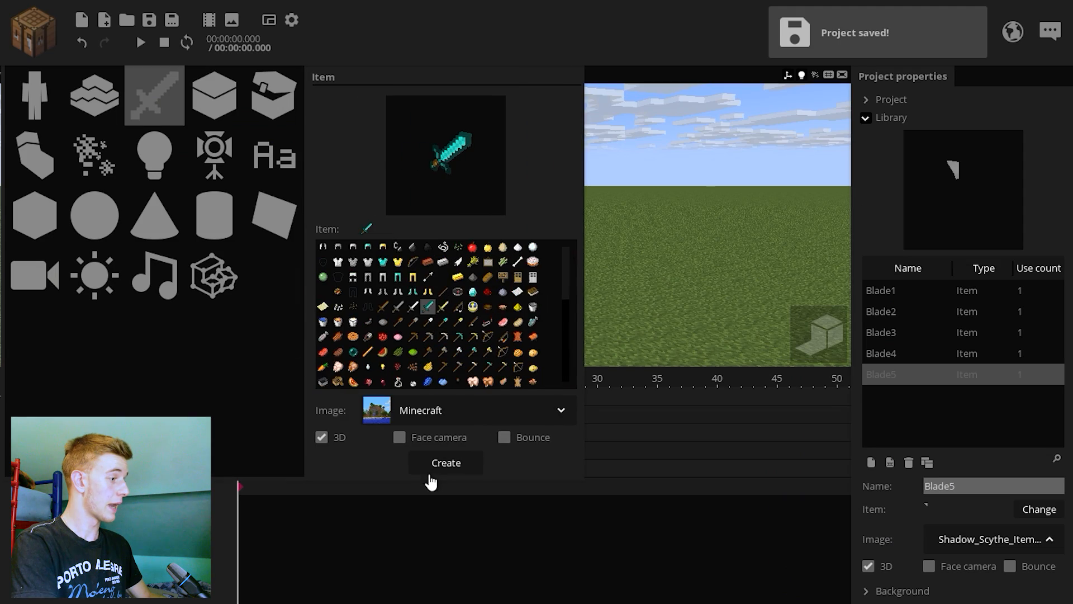
- Add an item named Blade6 with the Shadow_Scythe_Itemsheets image and the first piece of the thinner, smaller blade
{"action": "left_click", "coordinate": [438, 462]}
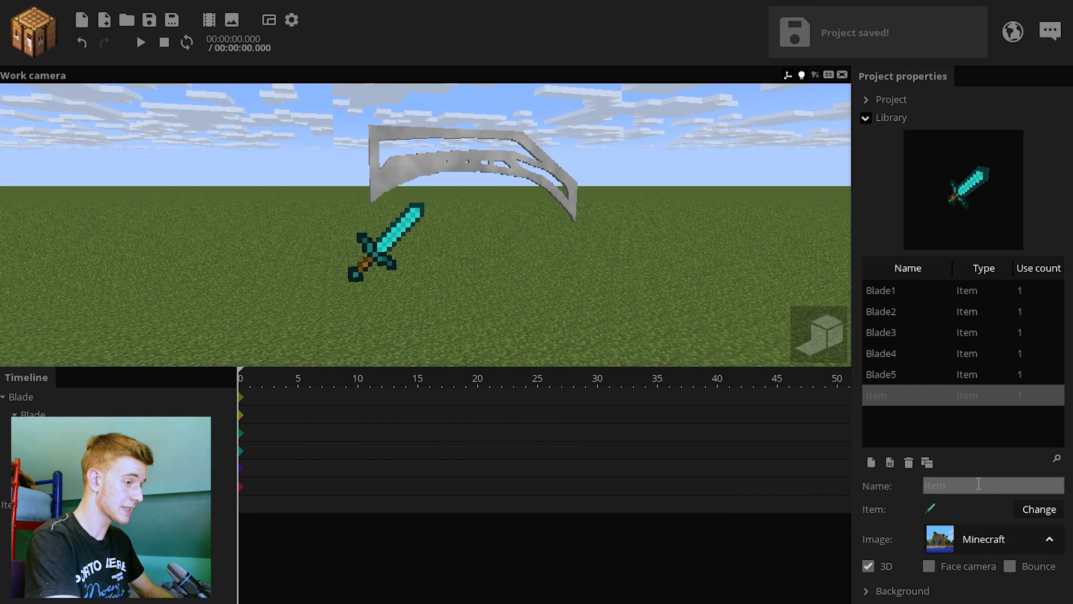
{"action": "type", "text": "Blade6"}
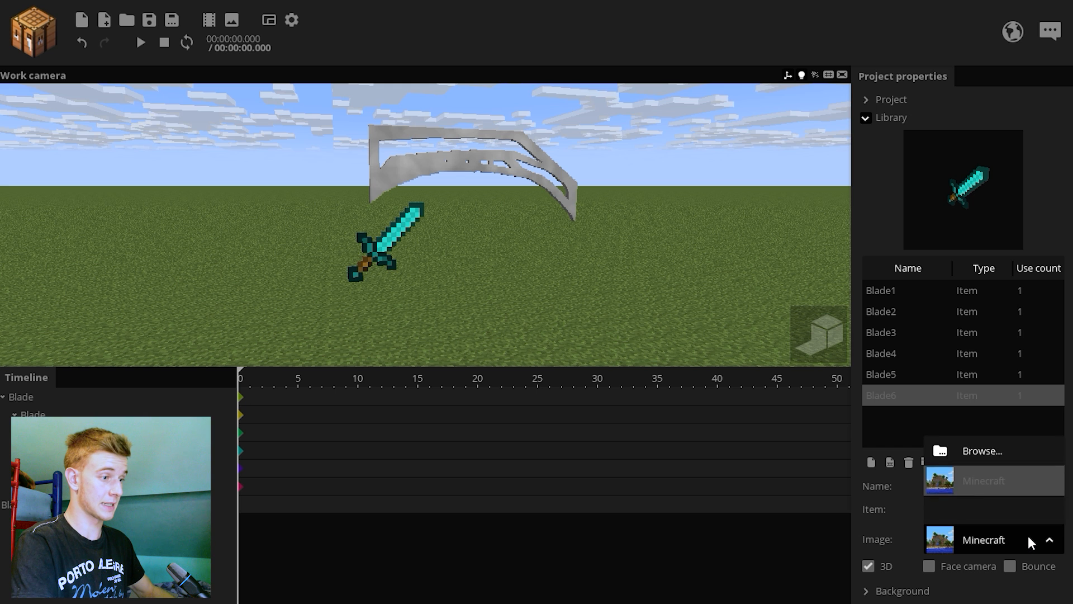
{"action": "left_click", "coordinate": [1013, 514]}
{"action": "left_click", "coordinate": [1026, 509]}
{"action": "left_click_drag", "start_coordinate": [823, 167], "coordinate": [827, 135]}
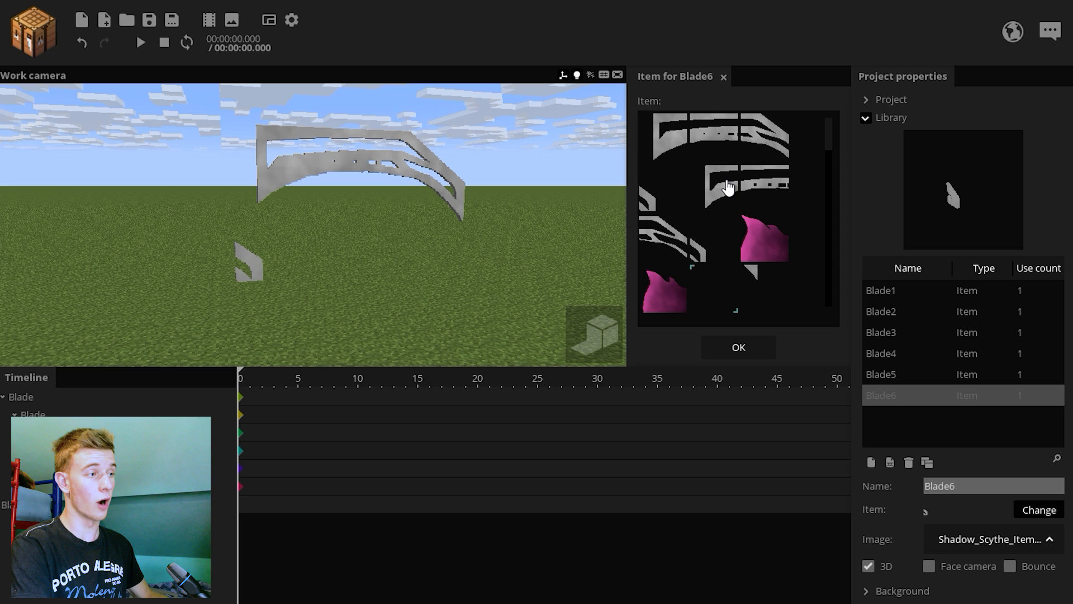
{"action": "left_click", "coordinate": [580, 335]}
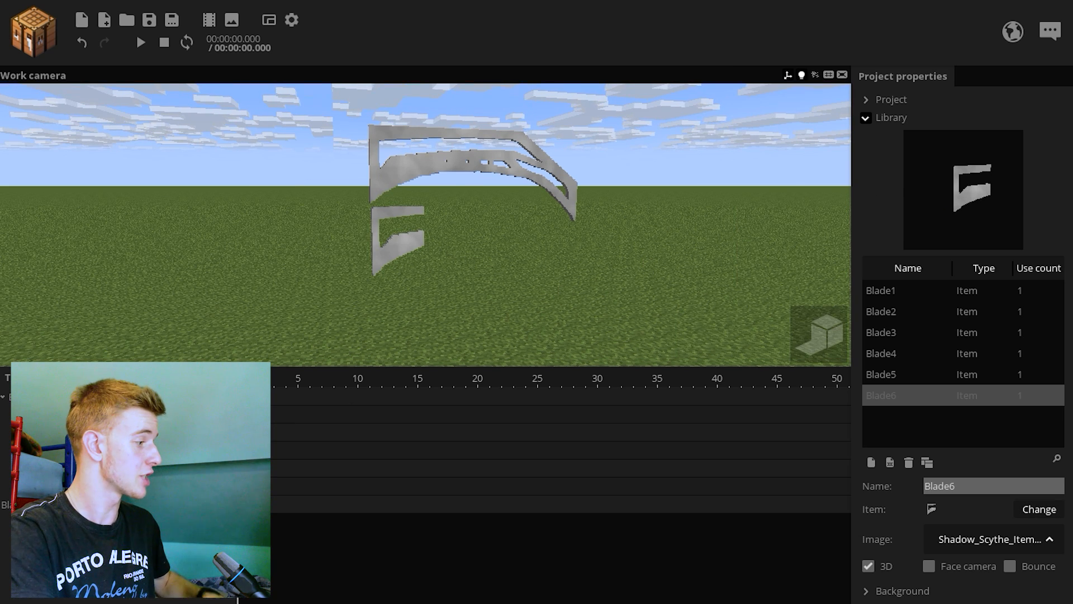
- Parent Blade6 to the Blade item inside the Blade folder
{"action": "left_click", "coordinate": [22, 504]}
{"action": "left_click_drag", "start_coordinate": [22, 504], "coordinate": [44, 474]}
{"action": "left_click_drag", "start_coordinate": [59, 416], "coordinate": [58, 420]}
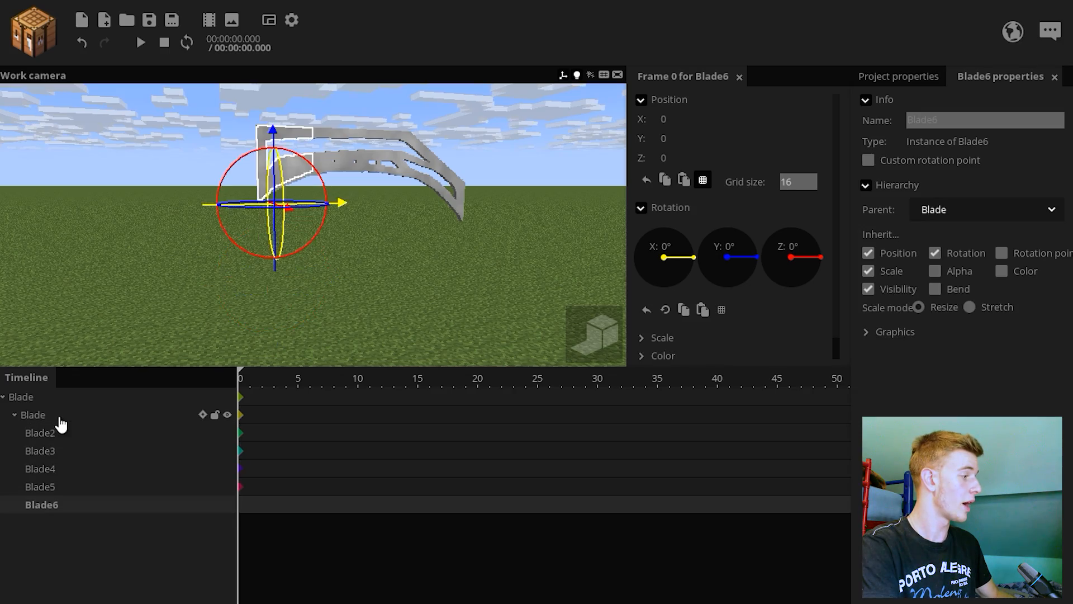
- Add an item named Blade7 with the Shadow_Scythe_Itemsheets image and the second piece of the thinner, smaller blade
{"action": "right_click_drag", "start_coordinate": [313, 225], "coordinate": [251, 258]}
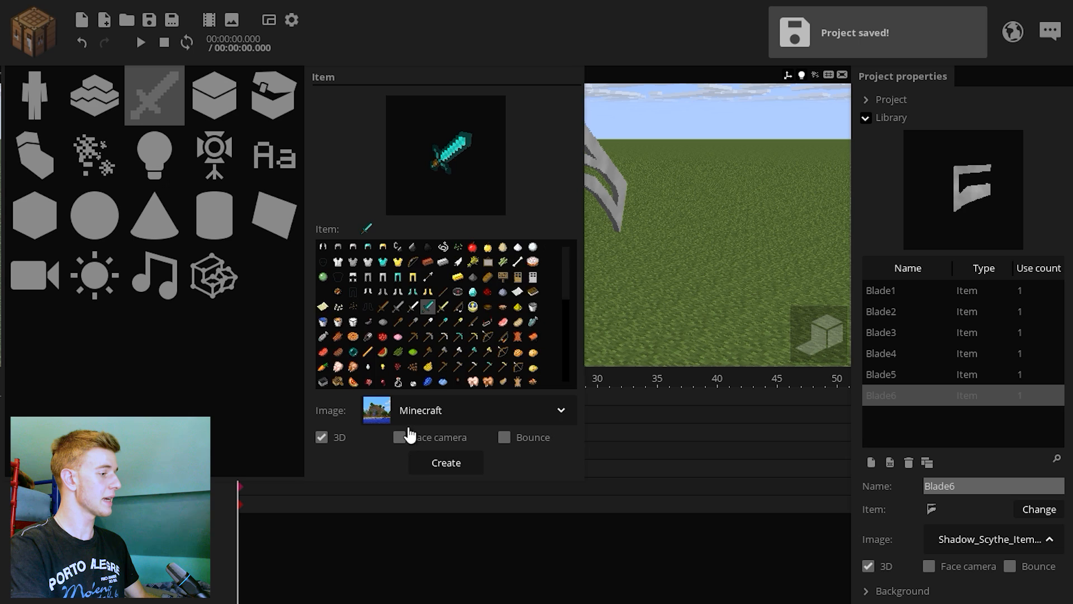
{"action": "left_click", "coordinate": [446, 459]}
{"action": "left_click", "coordinate": [994, 486]}
{"action": "type", "text": "Blade7"}
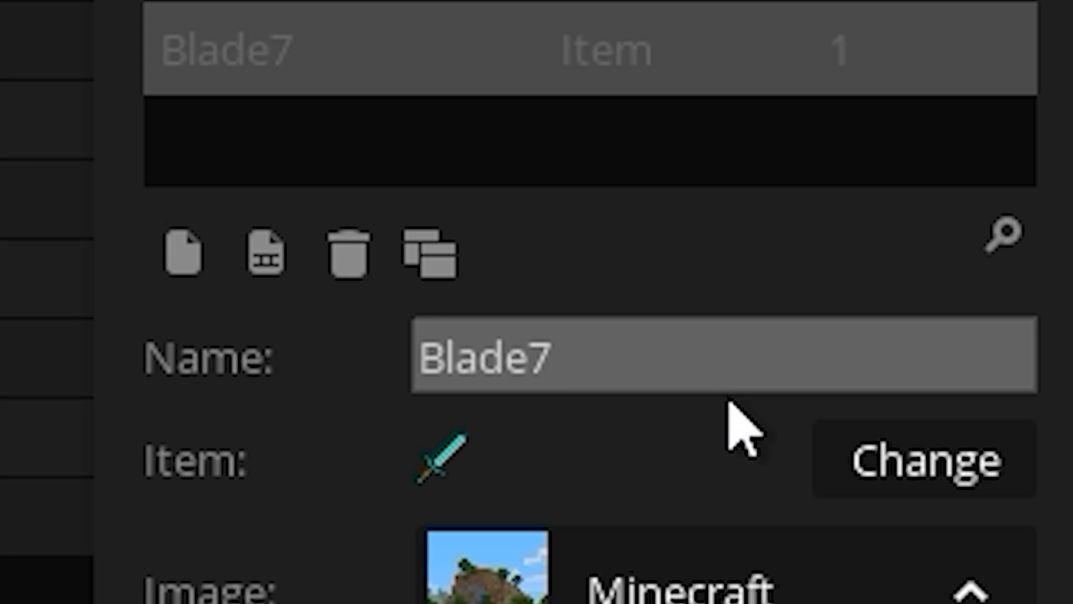
{"action": "left_click", "coordinate": [992, 534]}
{"action": "left_click", "coordinate": [986, 516]}
{"action": "left_click", "coordinate": [1039, 509]}
{"action": "left_click", "coordinate": [767, 177]}
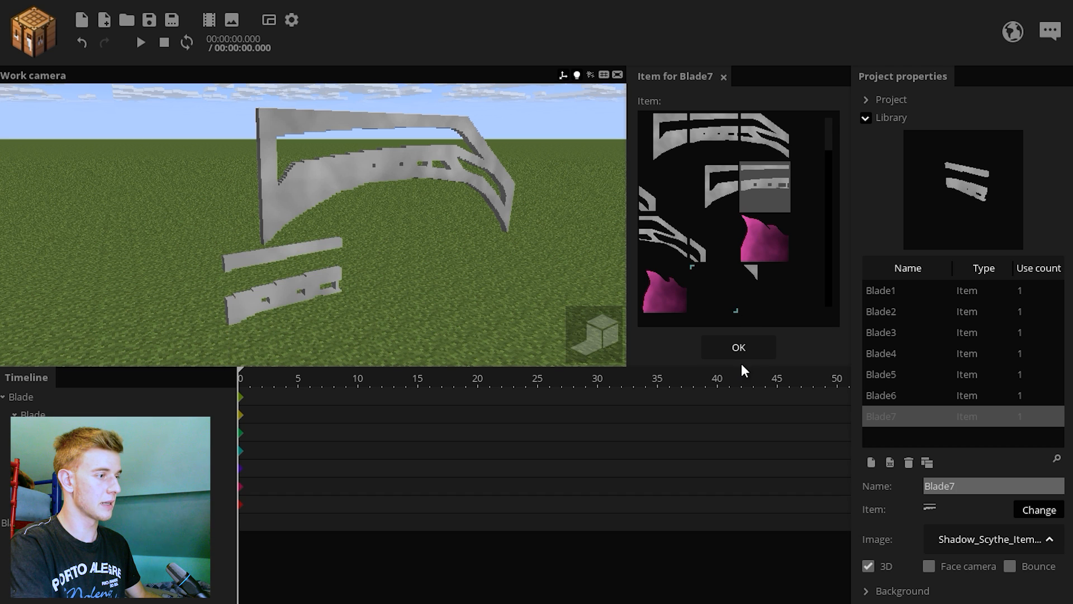
{"action": "left_click", "coordinate": [738, 347]}
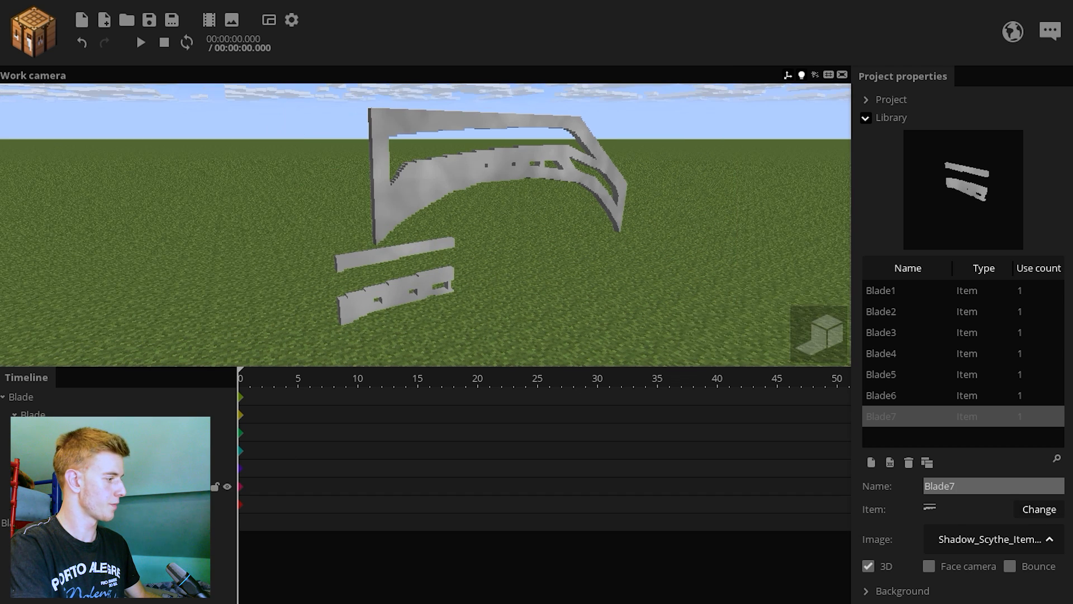
- Parent Blade7 to Blade6 and shift it along the blade so it continues the thinner first piece
{"action": "left_click", "coordinate": [5, 527]}
{"action": "left_click_drag", "start_coordinate": [5, 527], "coordinate": [62, 506]}
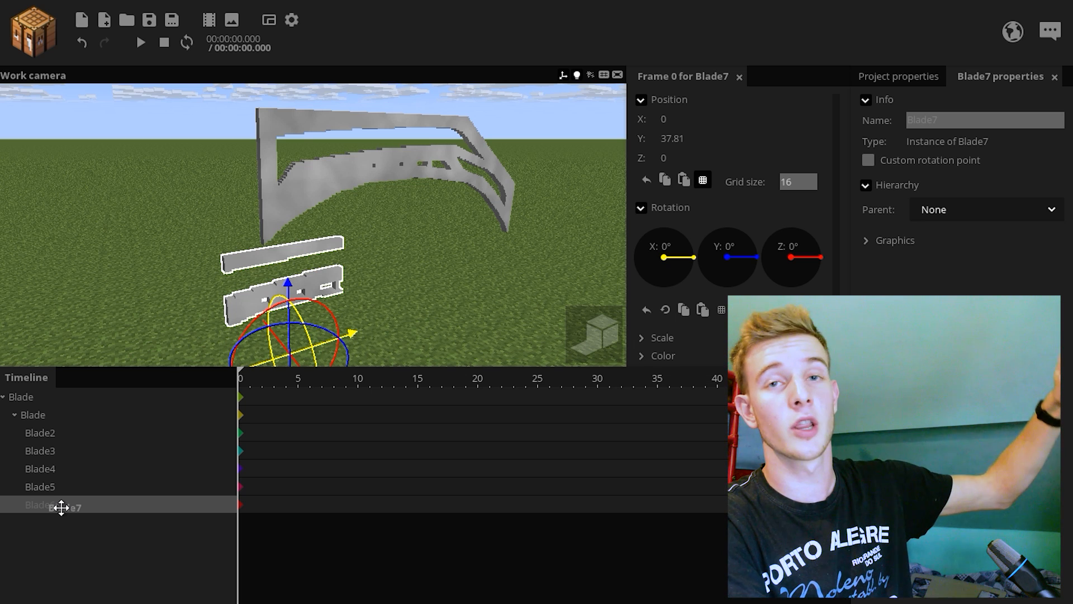
{"action": "left_click_drag", "start_coordinate": [62, 507], "coordinate": [61, 506]}
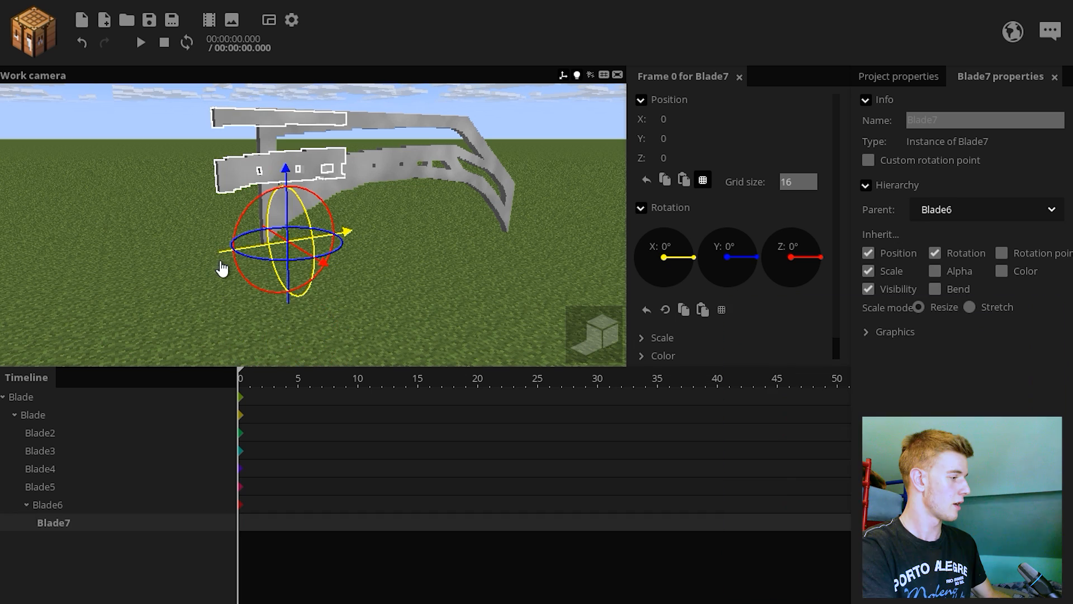
{"action": "left_click_drag", "start_coordinate": [223, 261], "coordinate": [273, 286]}
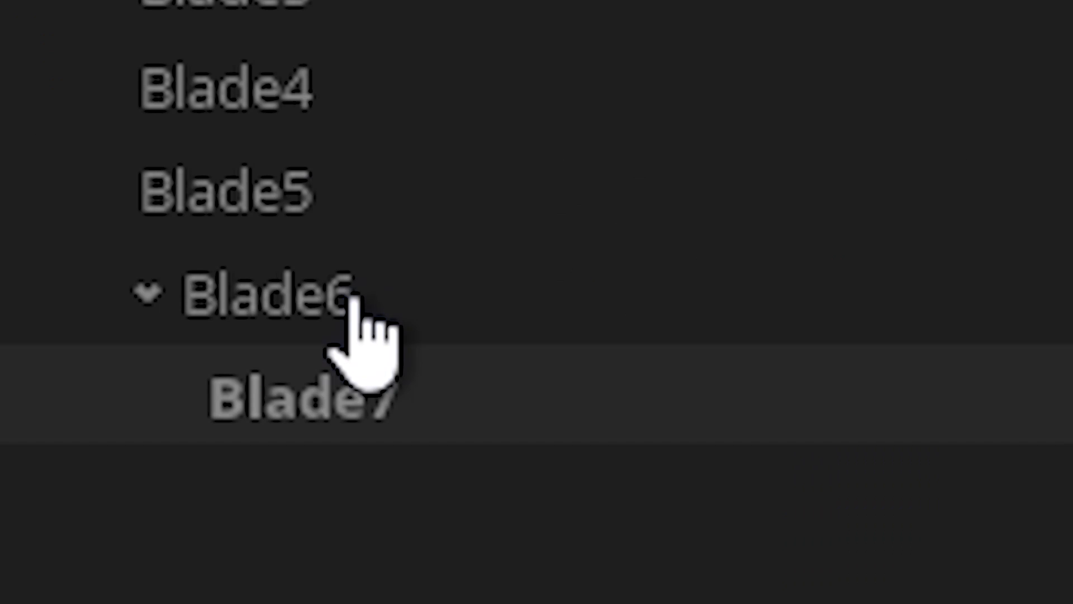
- Rename the Blade6 timeline object to Extrusions
{"action": "left_click", "coordinate": [62, 506]}
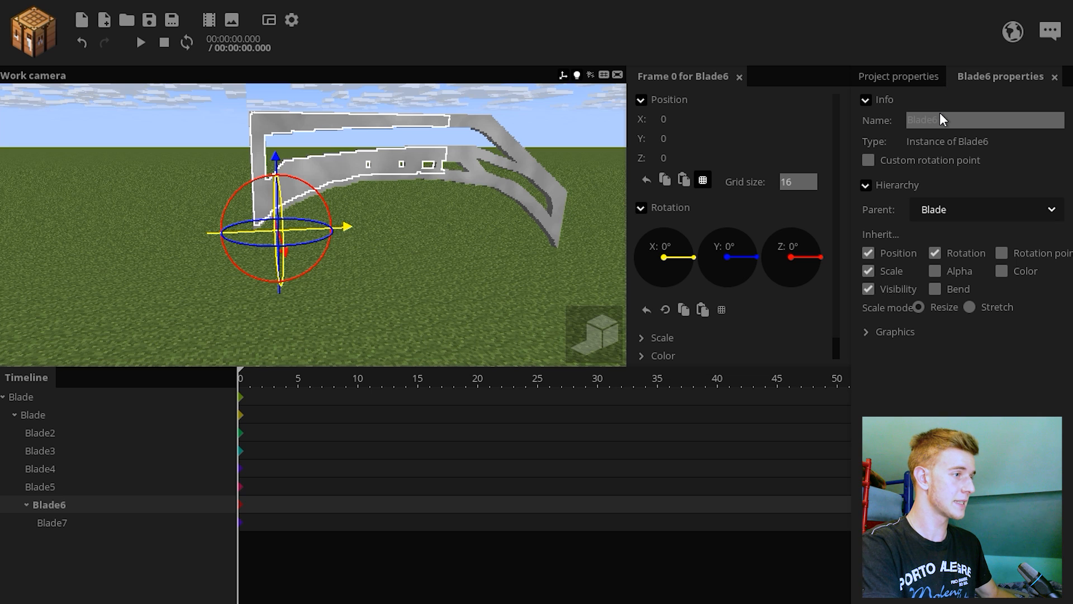
{"action": "left_click", "coordinate": [942, 120]}
{"action": "type", "text": "Extrusions"}
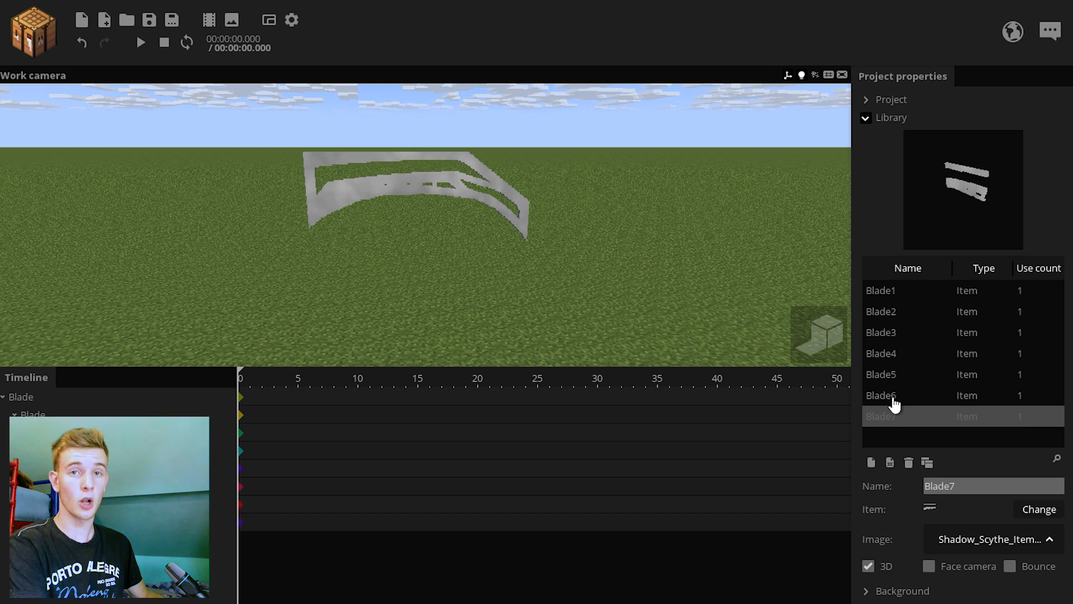
- Compare the Extrusions timeline object and its Blade7 child with the Blade6 entry in the library
{"action": "left_click", "coordinate": [893, 401]}
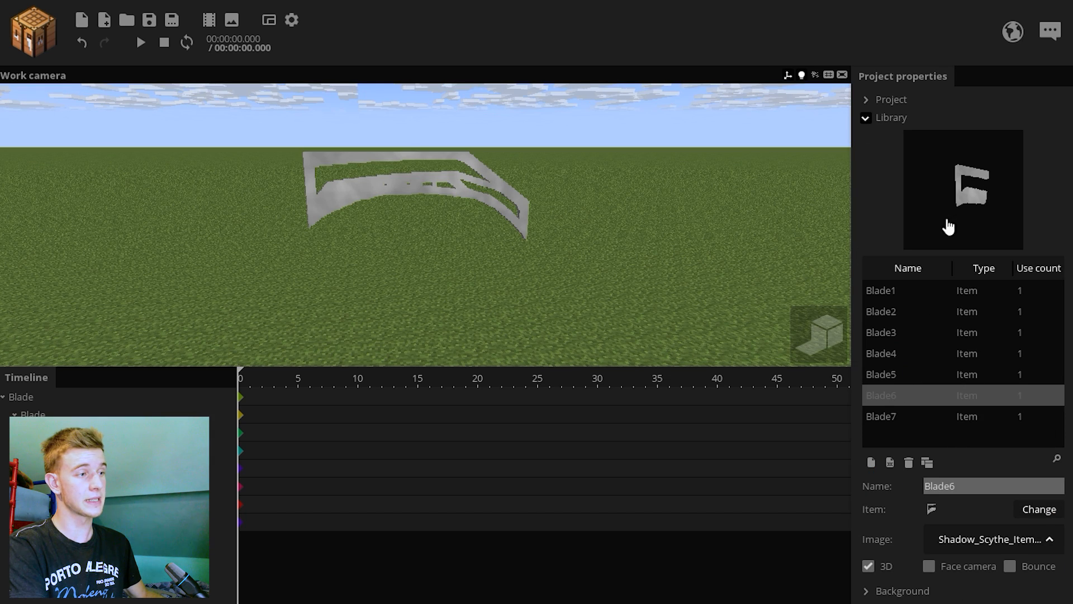
{"action": "left_click", "coordinate": [84, 508]}
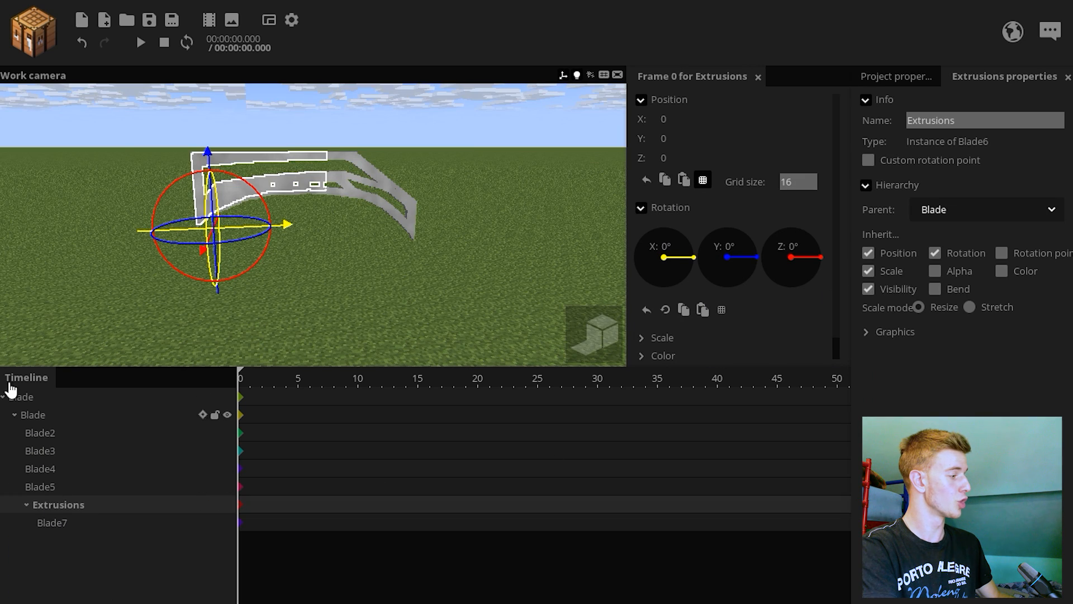
{"action": "left_click", "coordinate": [52, 522]}
{"action": "left_click", "coordinate": [372, 317]}
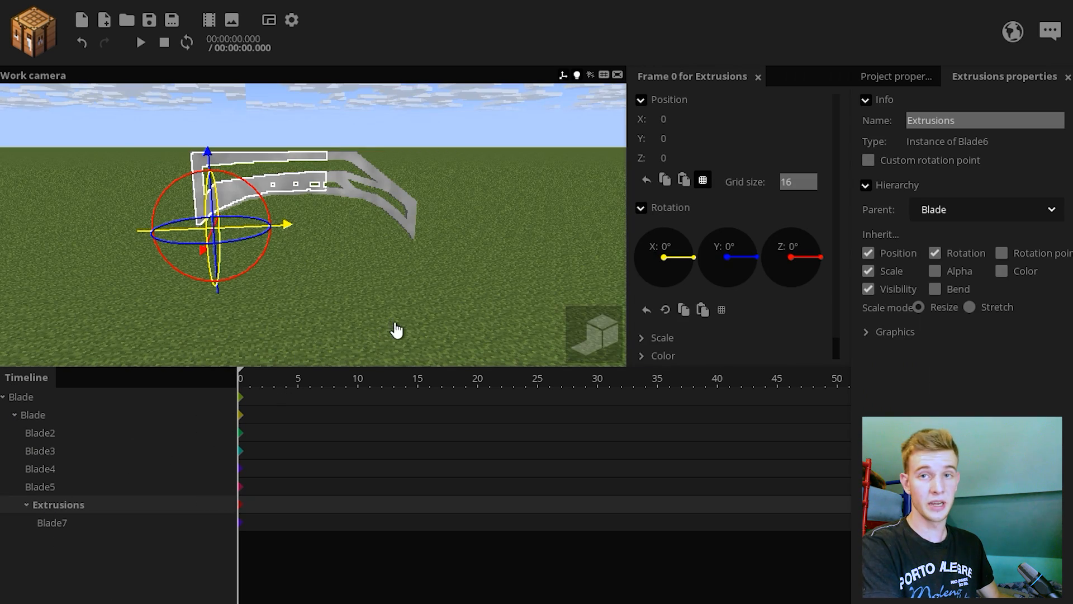
- Deselect the blade pieces and save the project
{"action": "left_click", "coordinate": [407, 304]}
{"action": "left_click", "coordinate": [149, 20]}
{"action": "left_click", "coordinate": [653, 245]}
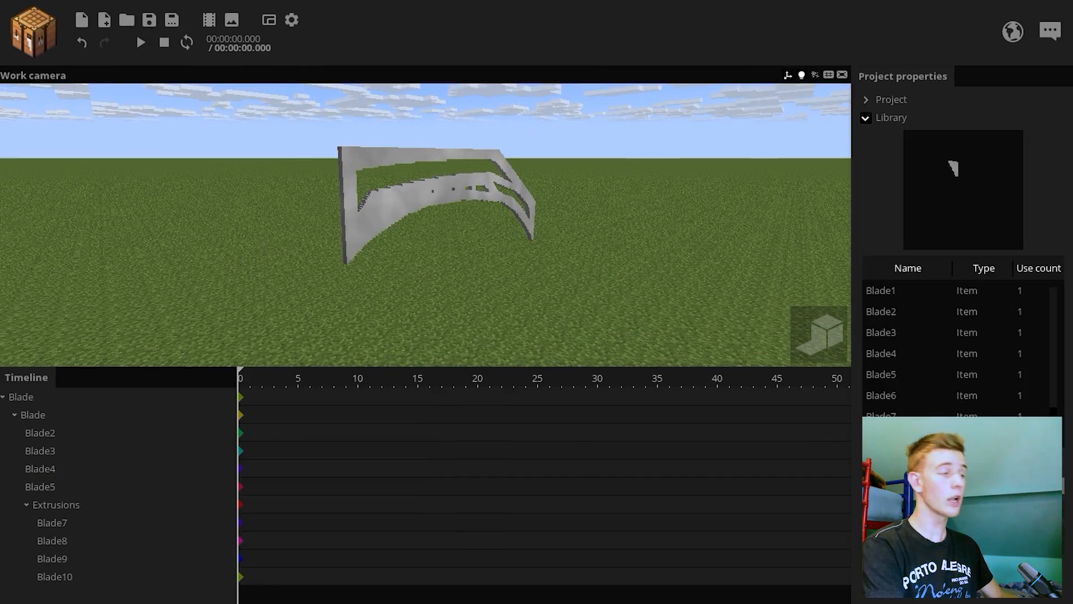
- Unlink the scale axes of the Blade item inside the Blade folder and set its Z scale to 3
{"action": "left_click_drag", "start_coordinate": [425, 223], "coordinate": [508, 207]}
{"action": "left_click", "coordinate": [42, 415]}
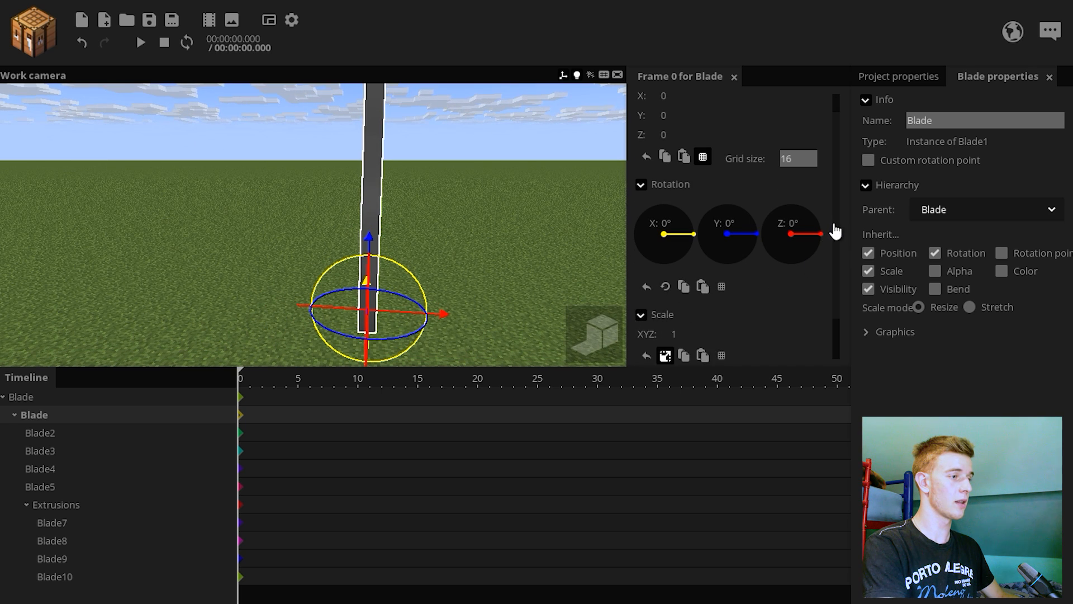
{"action": "scroll", "coordinate": [835, 231], "scroll_direction": "down", "scroll_amount": 1}
{"action": "left_click", "coordinate": [665, 304]}
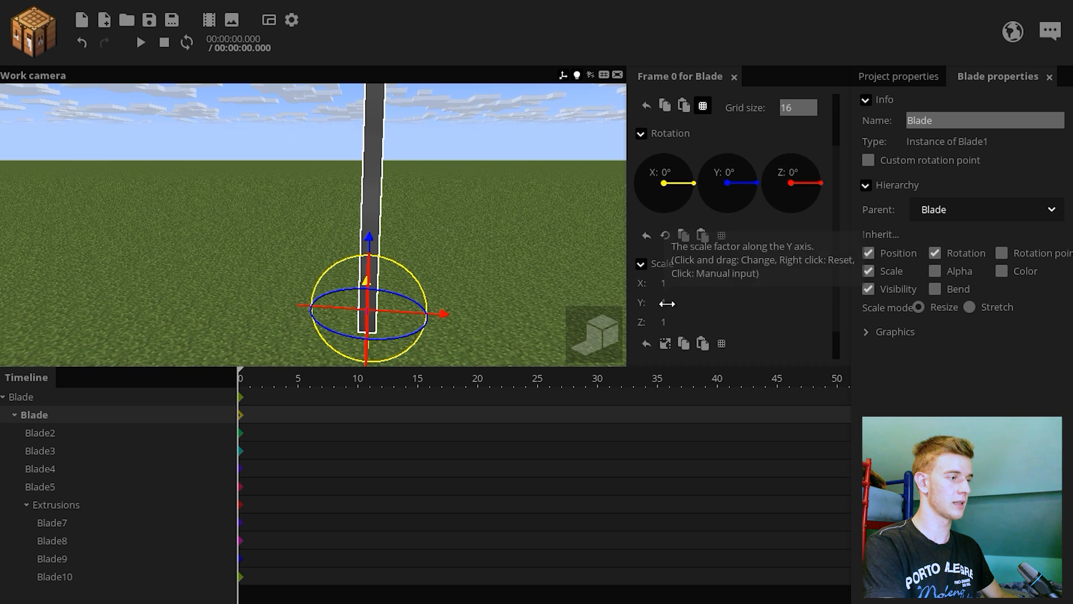
{"action": "scroll", "coordinate": [839, 253], "scroll_direction": "down", "scroll_amount": 1}
{"action": "key", "text": "q"}
{"action": "right_click_drag", "start_coordinate": [502, 239], "coordinate": [515, 229]}
{"action": "left_click_drag", "start_coordinate": [633, 294], "coordinate": [632, 293]}
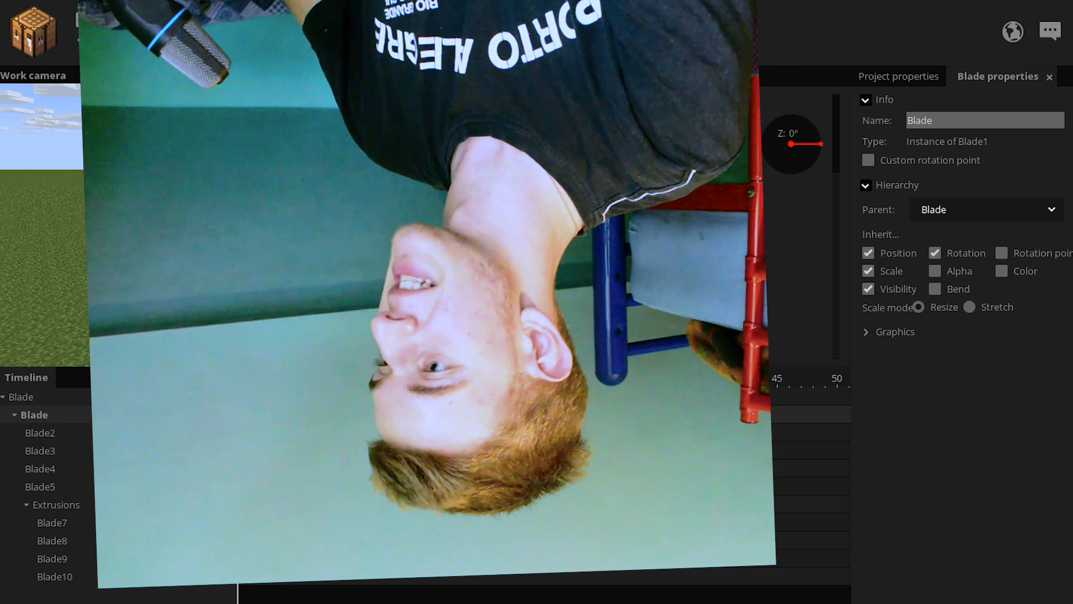
{"action": "double_click", "coordinate": [671, 287]}
{"action": "type", "text": "3"}
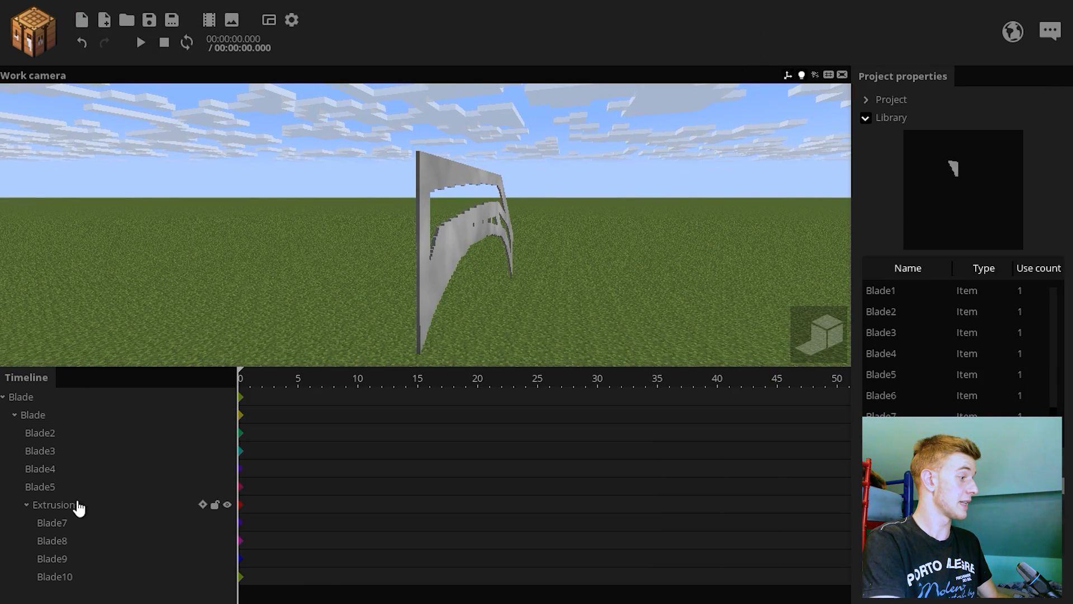
- Set the Z scale of the Extrusions object to 2 and check the blade's thickness from several angles
{"action": "left_click", "coordinate": [78, 505]}
{"action": "scroll", "coordinate": [209, 264], "scroll_direction": "up", "scroll_amount": 3}
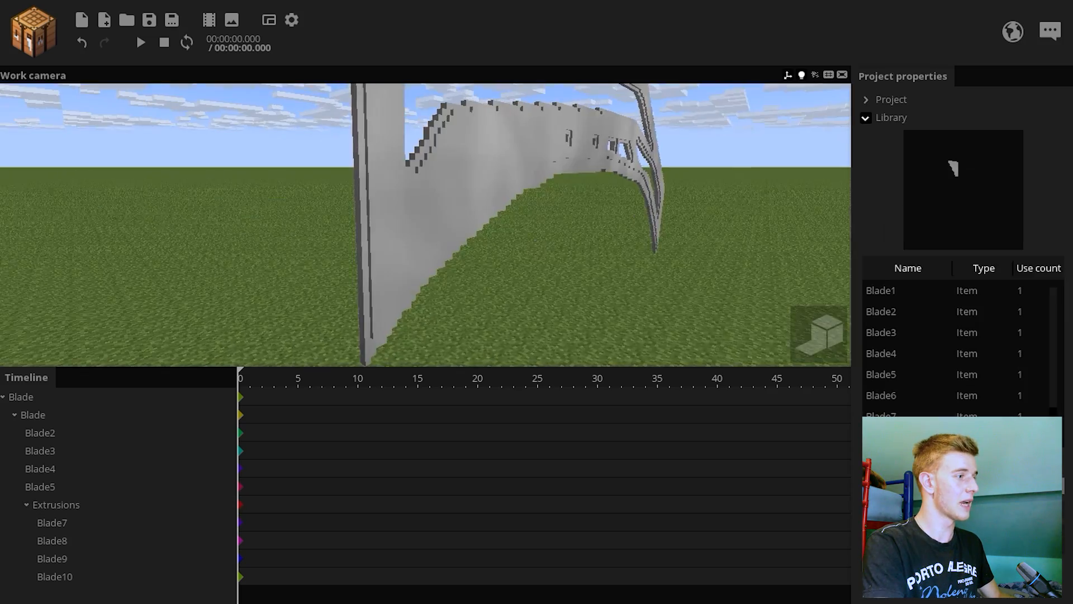
{"action": "right_click_drag", "start_coordinate": [425, 223], "coordinate": [425, 224]}
{"action": "left_click", "coordinate": [425, 223]}
{"action": "scroll", "coordinate": [359, 278], "scroll_direction": "down", "scroll_amount": 3}
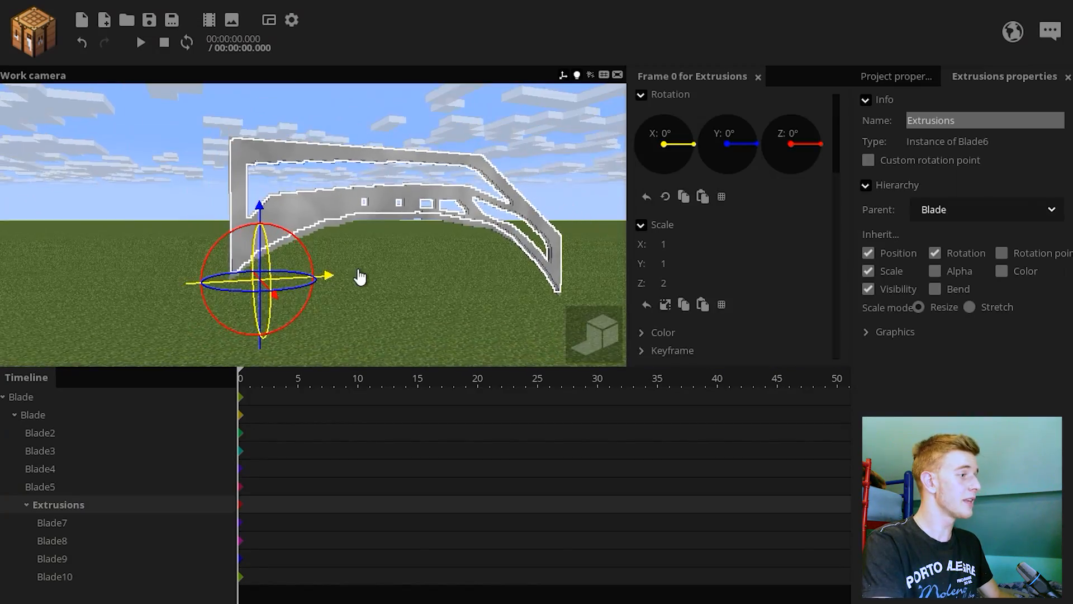
{"action": "left_click_drag", "start_coordinate": [360, 278], "coordinate": [402, 278]}
{"action": "right_click_drag", "start_coordinate": [402, 277], "coordinate": [362, 276]}
{"action": "left_click", "coordinate": [362, 276]}
- Collapse the Extrusions and Blade items in the timeline and save the project
{"action": "left_click", "coordinate": [61, 506]}
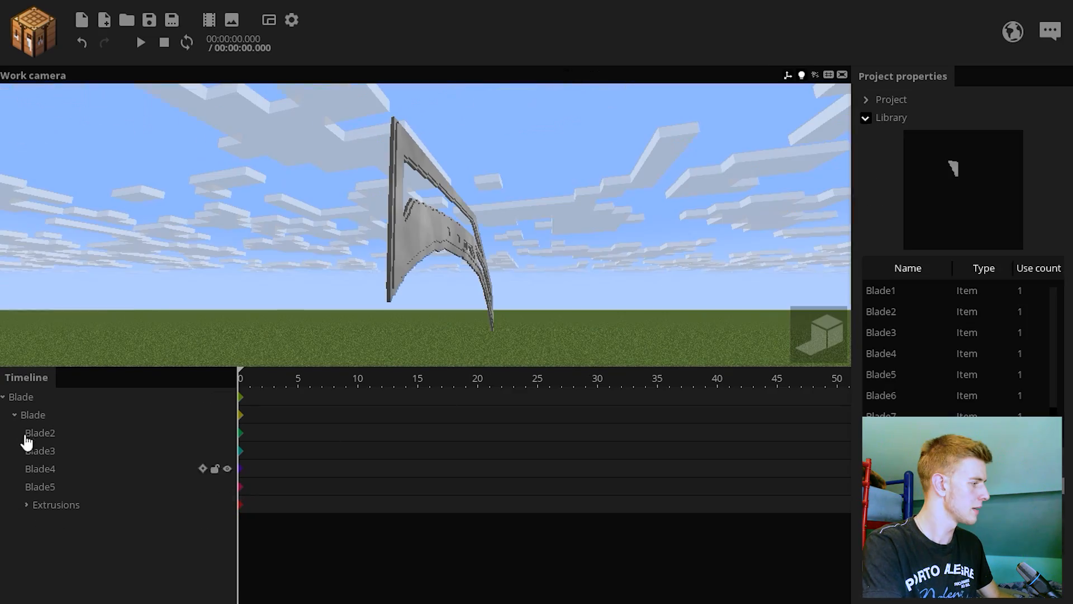
{"action": "left_click", "coordinate": [14, 415]}
{"action": "left_click", "coordinate": [148, 22]}
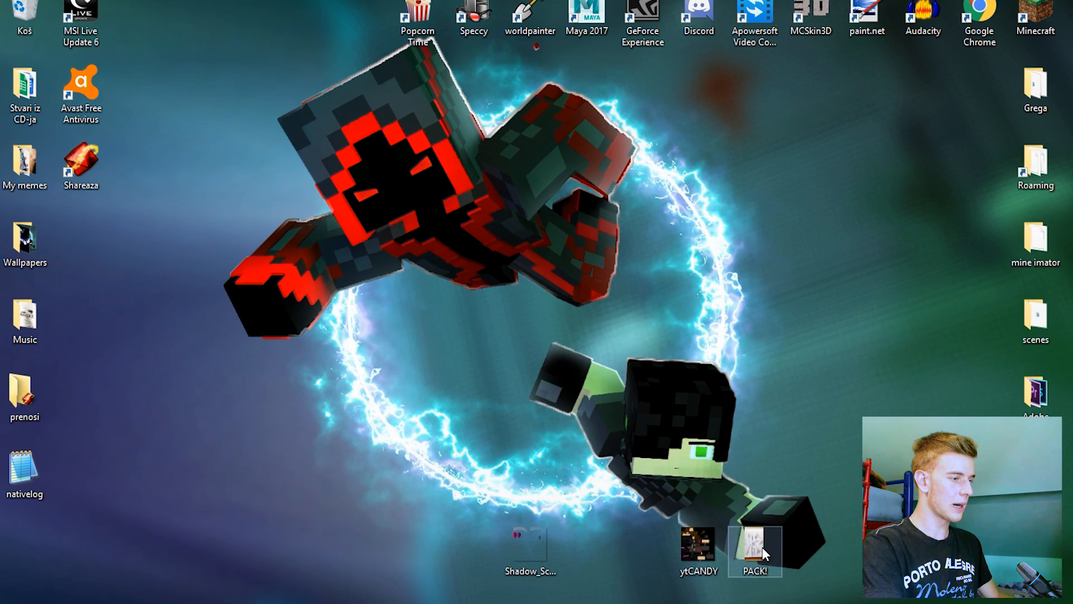
- Open the PACK! image from the desktop and examine the scythe in the Shadow weapon pack sketch up close
{"action": "double_click", "coordinate": [762, 547]}
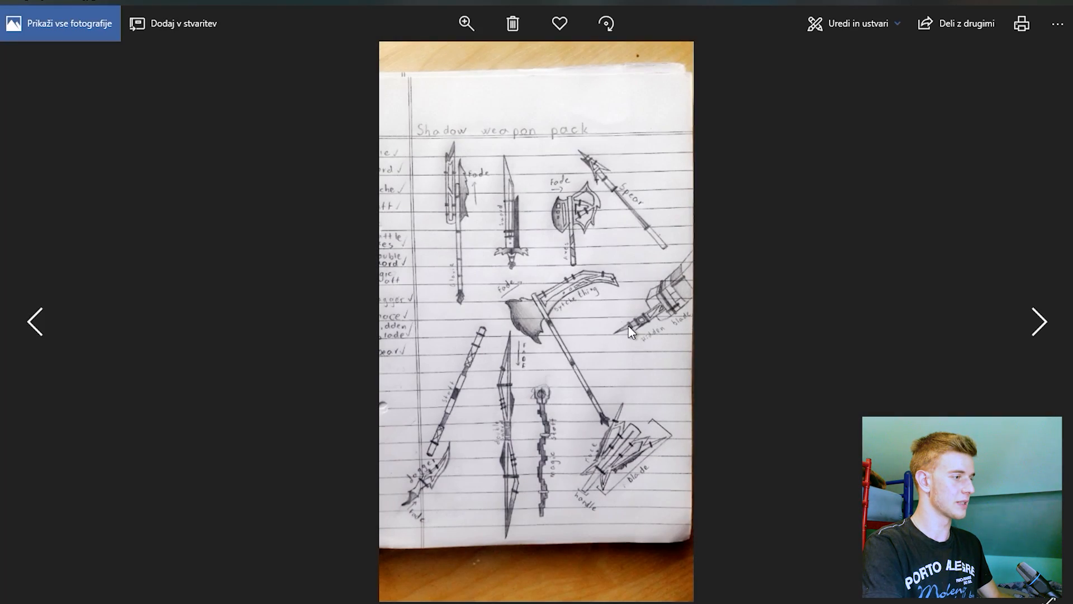
{"action": "scroll", "coordinate": [703, 302], "scroll_direction": "up", "scroll_amount": 5}
{"action": "left_click_drag", "start_coordinate": [703, 296], "coordinate": [616, 354]}
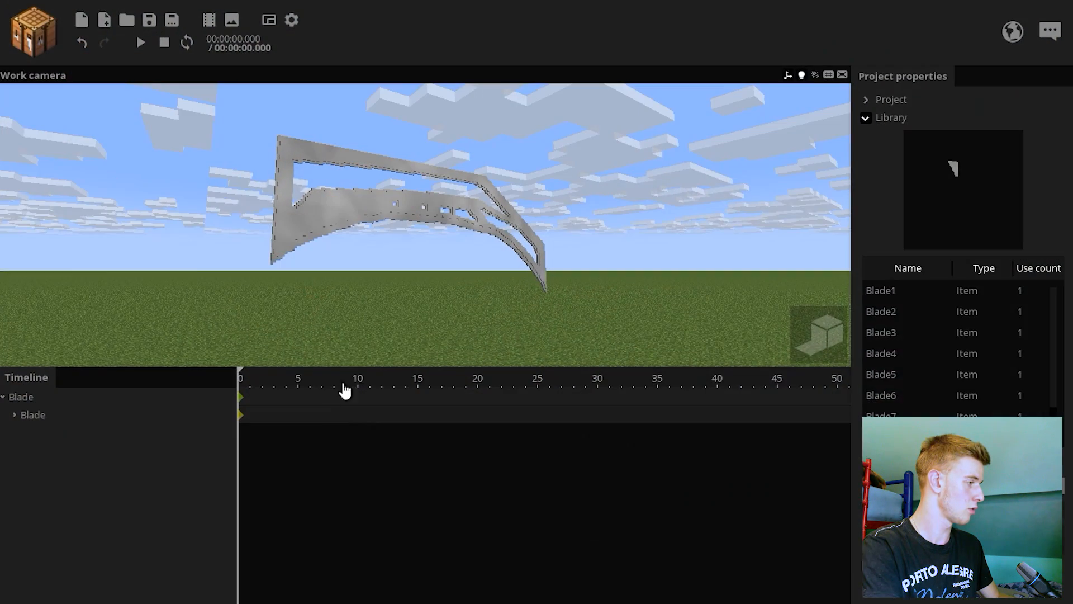
- Back in Mine-imator, add an item named Strap with the Shadow_Scythe_Itemsheets image and the black strap piece, and parent it to the Blade folder
{"action": "left_click", "coordinate": [34, 30]}
{"action": "left_click", "coordinate": [154, 89]}
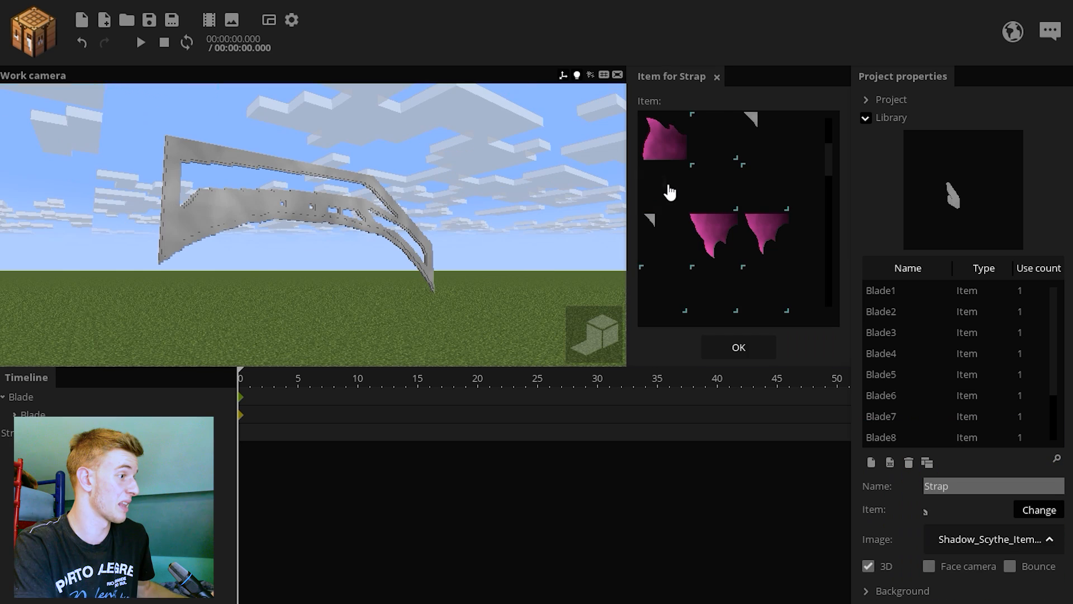
{"action": "left_click", "coordinate": [668, 184]}
{"action": "left_click", "coordinate": [739, 350]}
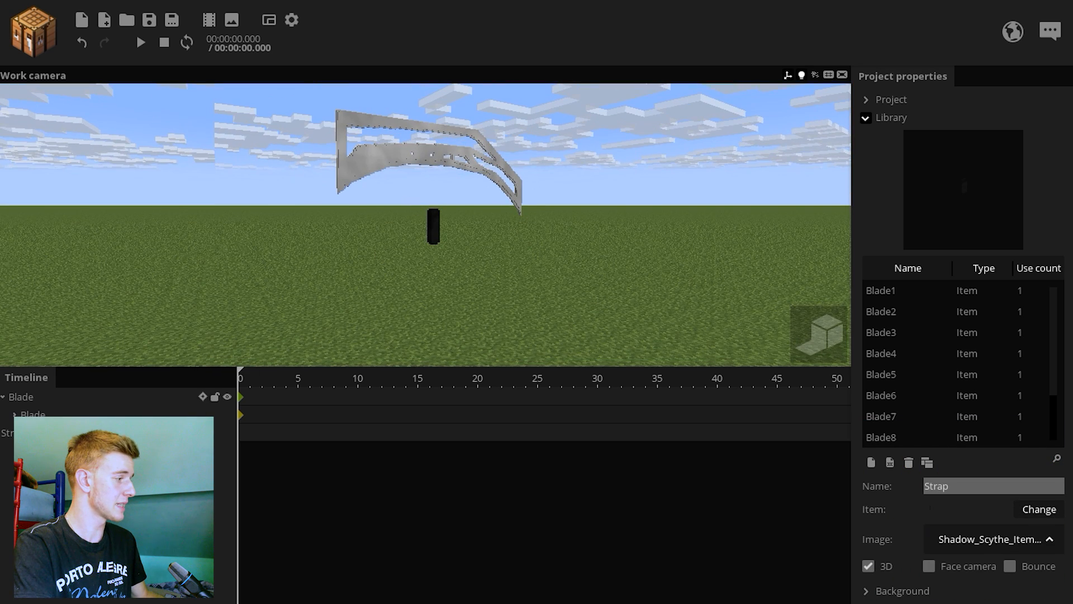
{"action": "left_click", "coordinate": [19, 439]}
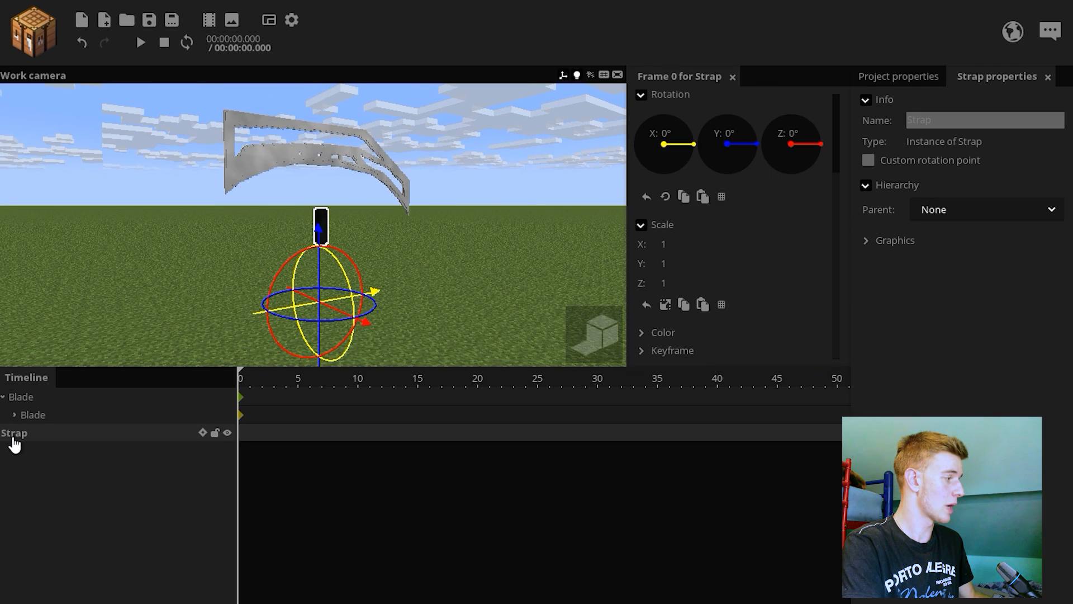
{"action": "left_click_drag", "start_coordinate": [14, 442], "coordinate": [36, 403]}
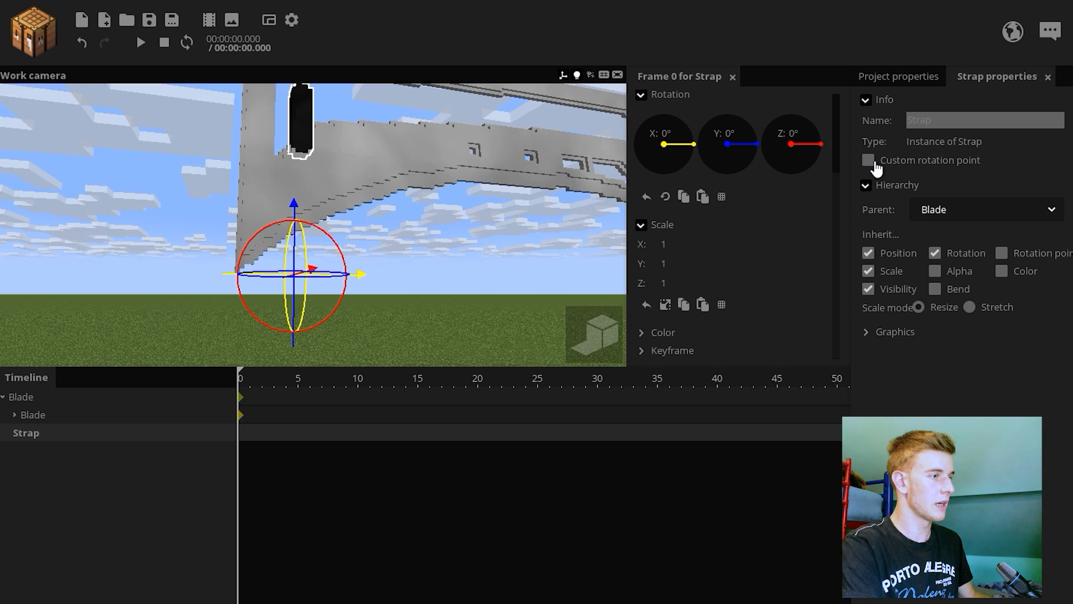
- Give the Strap a custom rotation point at about X 8.38 and Y 9.50, centred on the piece
{"action": "left_click", "coordinate": [868, 161]}
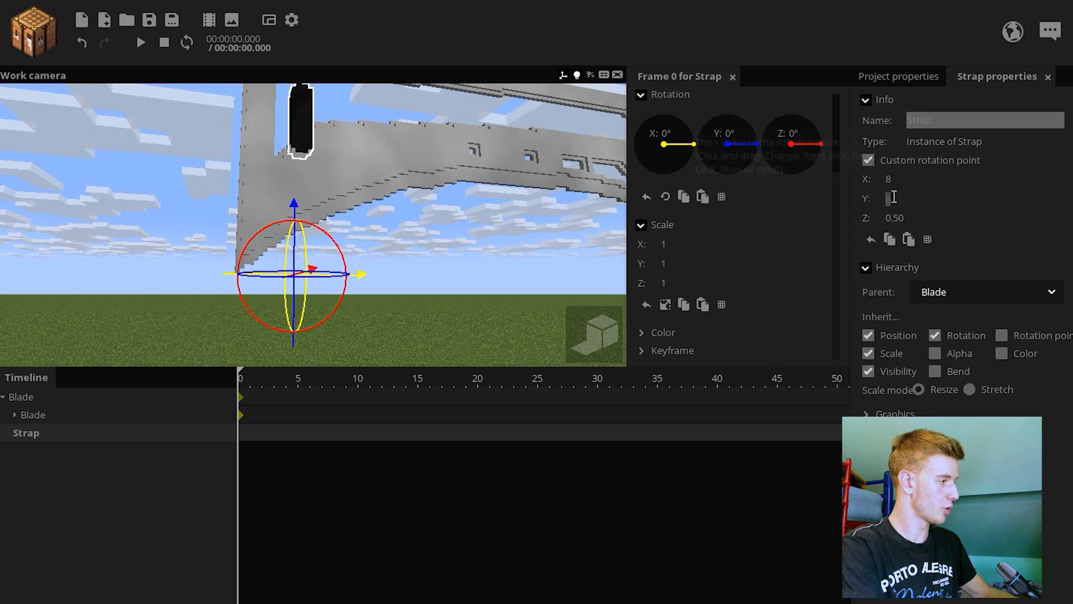
{"action": "type", "text": "8"}
{"action": "scroll", "coordinate": [582, 84], "scroll_direction": "up", "scroll_amount": 2}
{"action": "left_click_drag", "start_coordinate": [559, 123], "coordinate": [603, 89]}
{"action": "left_click_drag", "start_coordinate": [893, 197], "coordinate": [901, 196]}
{"action": "left_click_drag", "start_coordinate": [894, 182], "coordinate": [901, 188]}
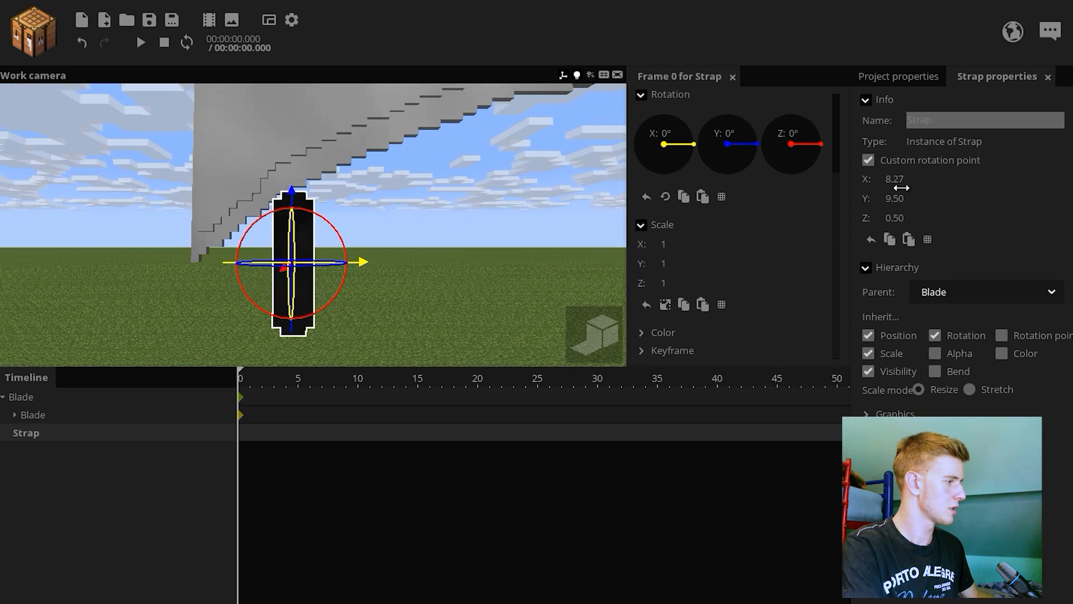
{"action": "left_click", "coordinate": [515, 259]}
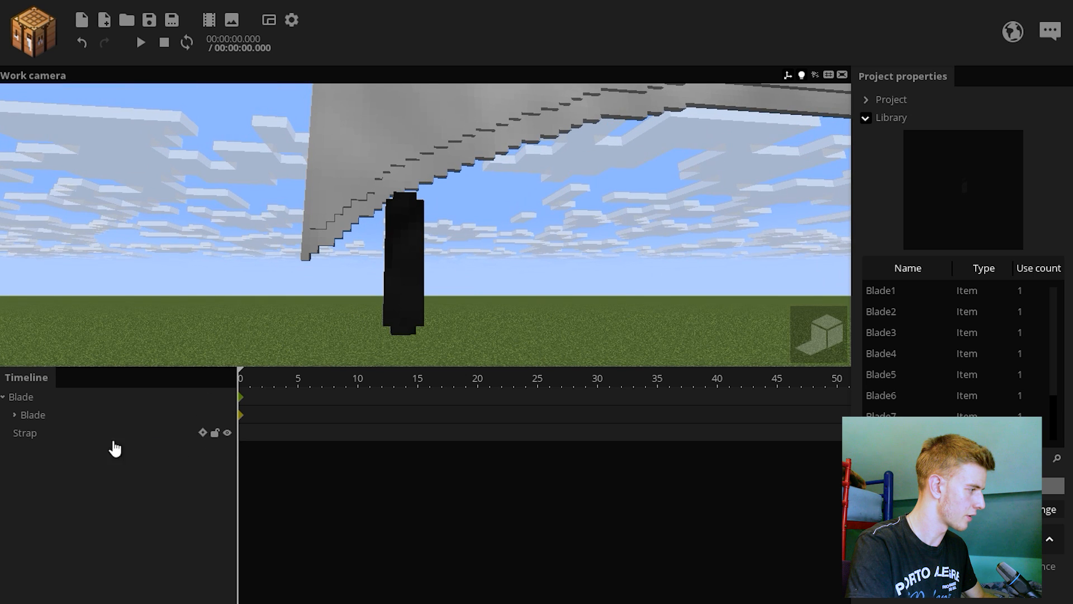
- Turn off position grid snapping, move the Strap onto the blade's upper bar and scale it to about Y 0.83 and Z 0.69
{"action": "left_click", "coordinate": [58, 434]}
{"action": "left_click_drag", "start_coordinate": [337, 329], "coordinate": [400, 307]}
{"action": "right_click_drag", "start_coordinate": [400, 307], "coordinate": [358, 276]}
{"action": "key", "text": "s"}
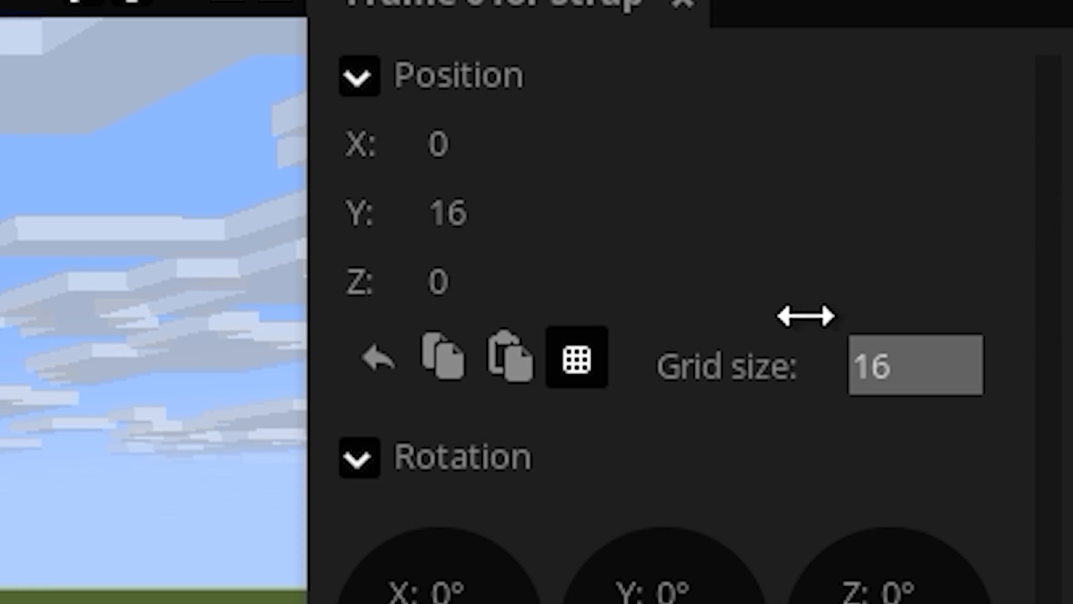
{"action": "left_click", "coordinate": [594, 362]}
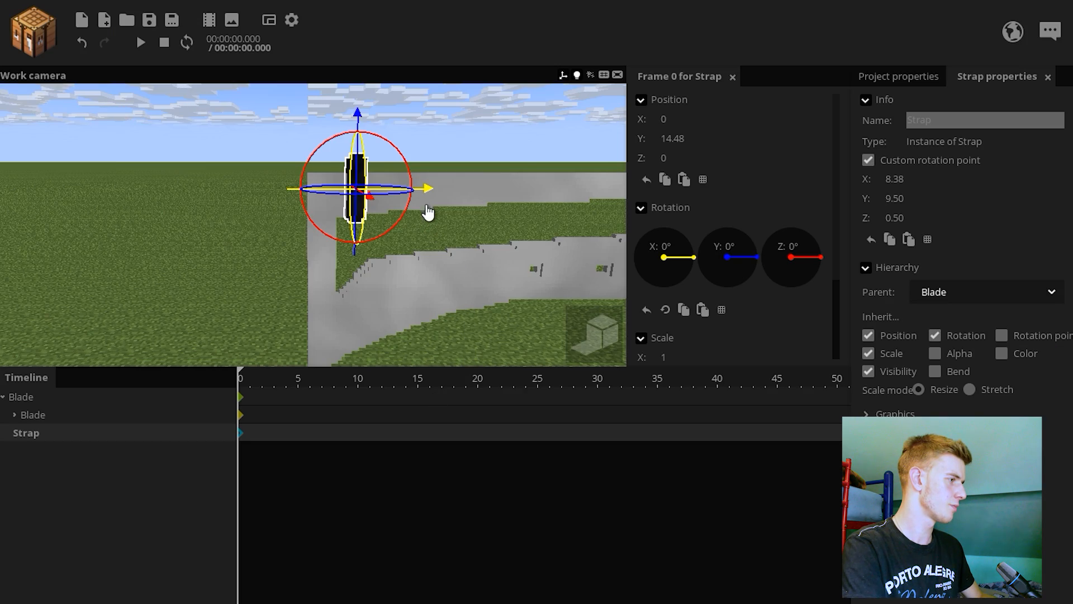
{"action": "mouse_move", "coordinate": [426, 214]}
{"action": "left_mouse_down"}
{"action": "mouse_move", "coordinate": [454, 204]}
{"action": "mouse_move", "coordinate": [470, 215]}
{"action": "left_mouse_up"}
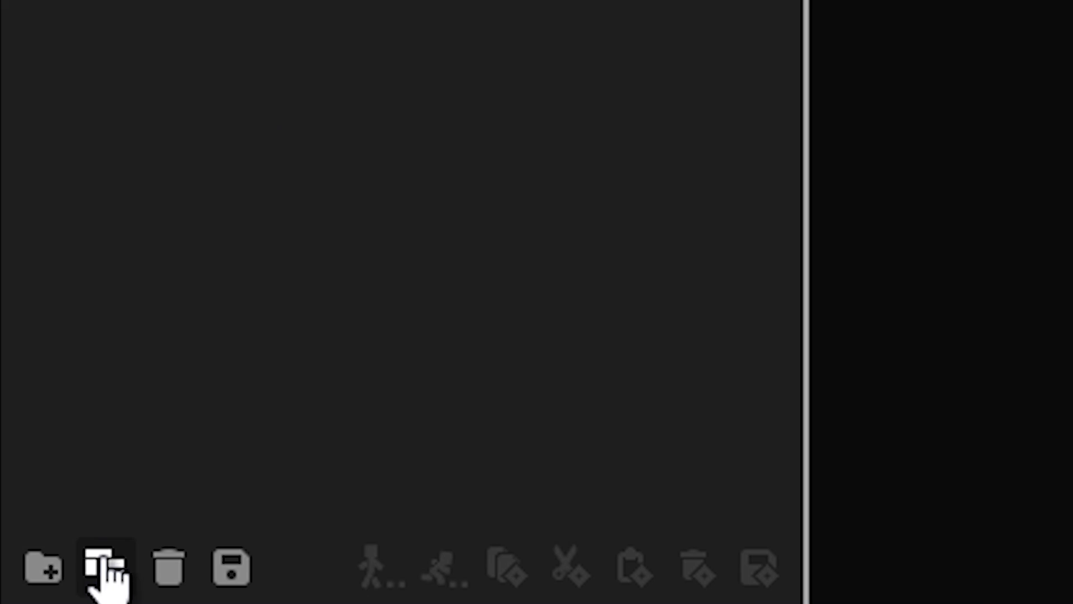
- Duplicate the Strap and parent the copy to the original Strap in the timeline
{"action": "left_click", "coordinate": [30, 593]}
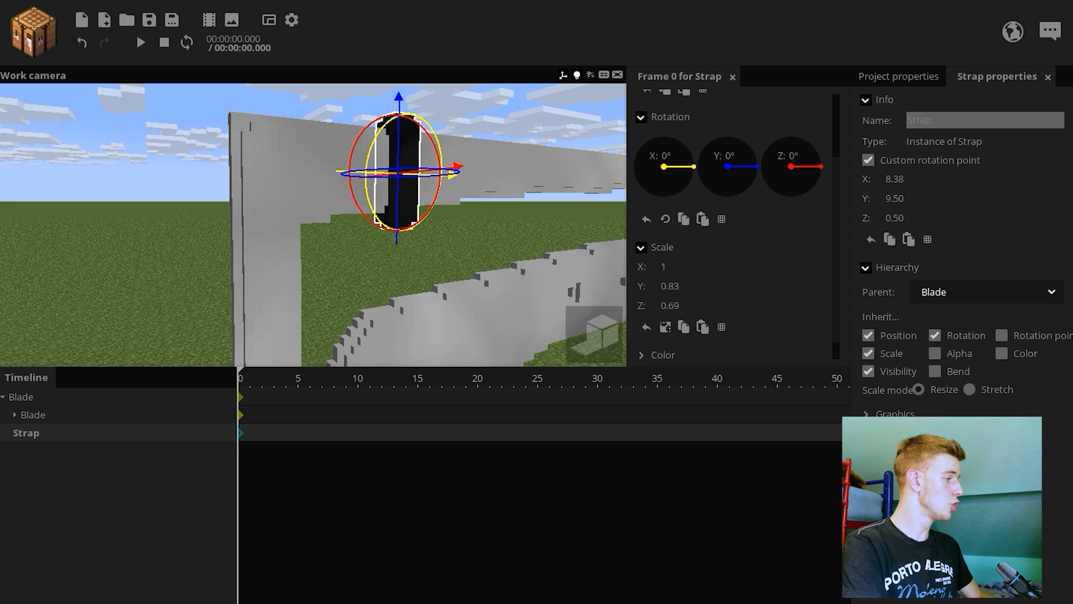
{"action": "left_click_drag", "start_coordinate": [35, 457], "coordinate": [37, 435]}
{"action": "left_click", "coordinate": [14, 433]}
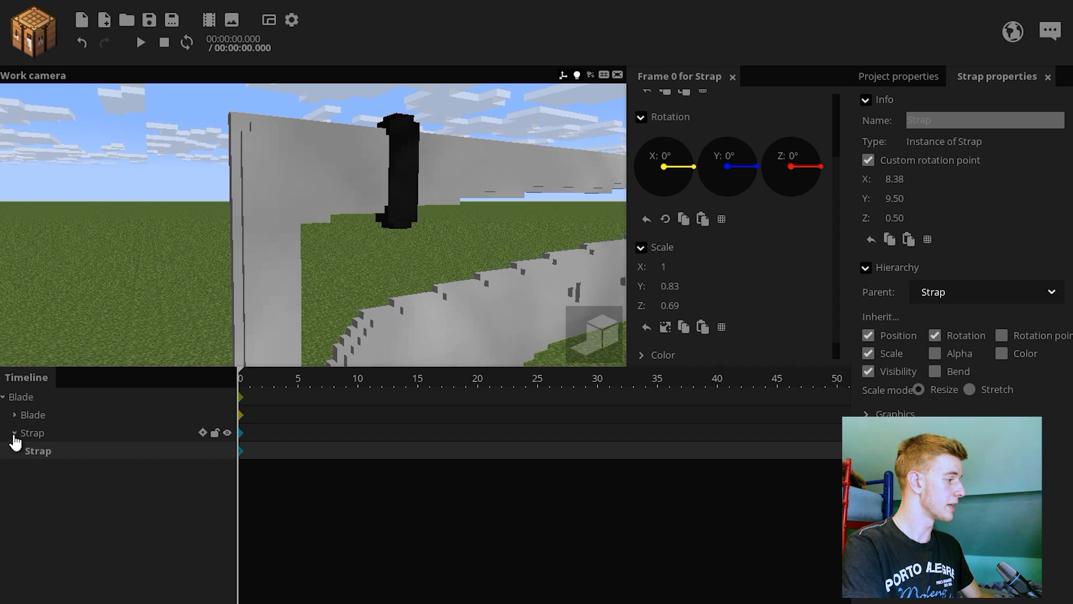
- Reset the position of the child Strap to 0 on all axes so it sits on its parent strap
{"action": "mouse_move", "coordinate": [207, 284]}
{"action": "right_mouse_down"}
{"action": "mouse_move", "coordinate": [224, 330]}
{"action": "mouse_move", "coordinate": [206, 284]}
{"action": "right_mouse_up"}
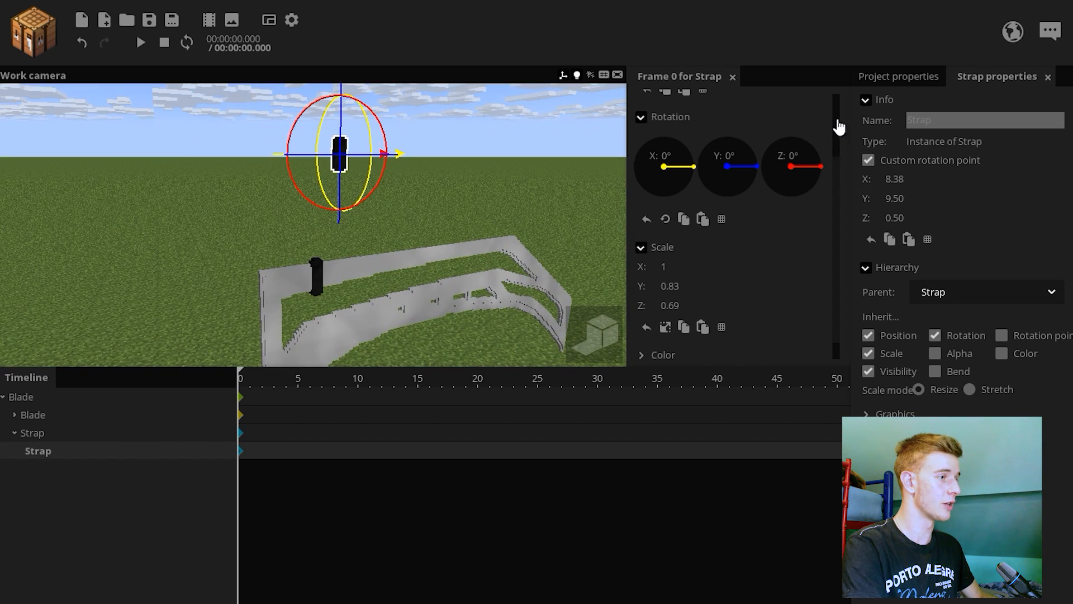
{"action": "scroll", "coordinate": [838, 128], "scroll_direction": "up", "scroll_amount": 3}
{"action": "left_click", "coordinate": [673, 120]}
{"action": "type", "text": "0"}
{"action": "left_click", "coordinate": [668, 141]}
{"action": "type", "text": "0"}
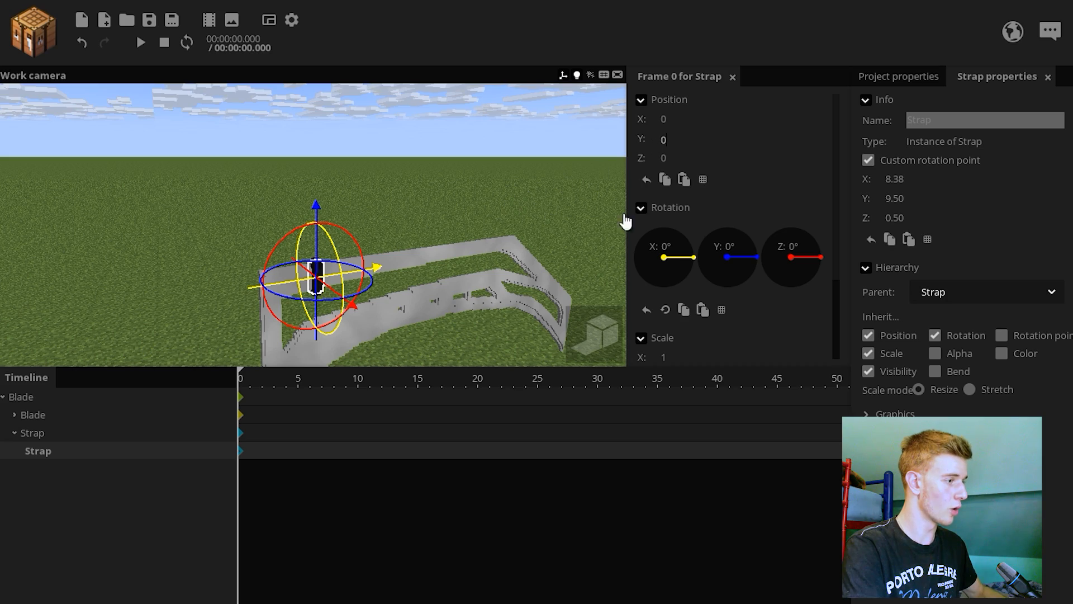
- Scale the child Strap to about X 0.77 and Y 0.81, and slightly above 1 in Z, to thicken the strap
{"action": "scroll", "coordinate": [673, 300], "scroll_direction": "down", "scroll_amount": 2}
{"action": "mouse_move", "coordinate": [432, 186]}
{"action": "right_mouse_down"}
{"action": "mouse_move", "coordinate": [391, 224]}
{"action": "mouse_move", "coordinate": [302, 234]}
{"action": "mouse_move", "coordinate": [437, 176]}
{"action": "right_mouse_up"}
{"action": "key", "text": "w"}
{"action": "left_click_drag", "start_coordinate": [455, 173], "coordinate": [464, 173]}
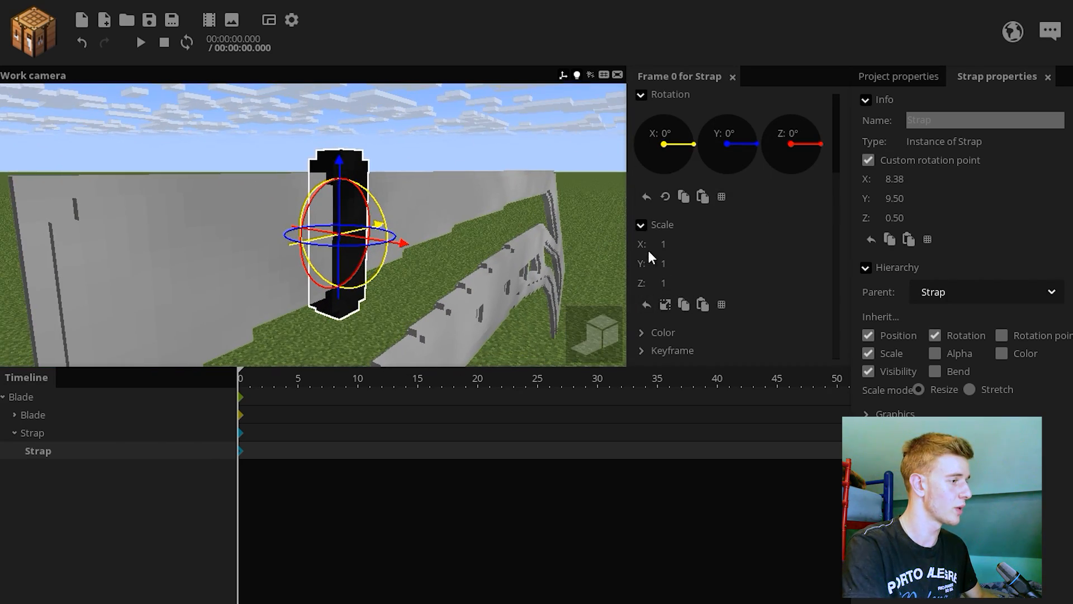
{"action": "left_click_drag", "start_coordinate": [592, 251], "coordinate": [531, 244]}
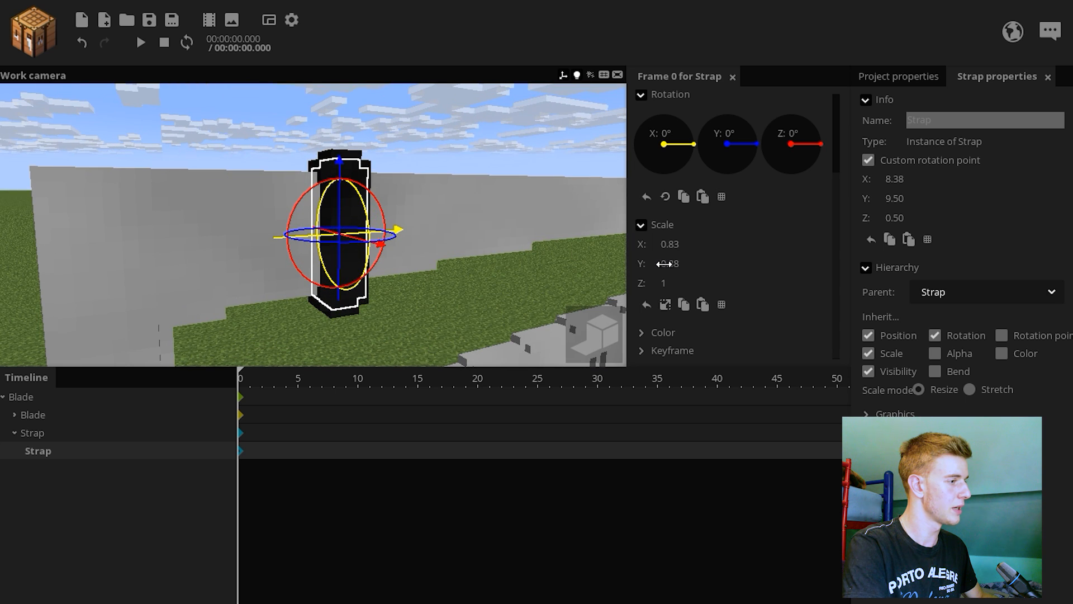
{"action": "left_click_drag", "start_coordinate": [669, 283], "coordinate": [699, 283]}
{"action": "left_click_drag", "start_coordinate": [677, 243], "coordinate": [668, 246]}
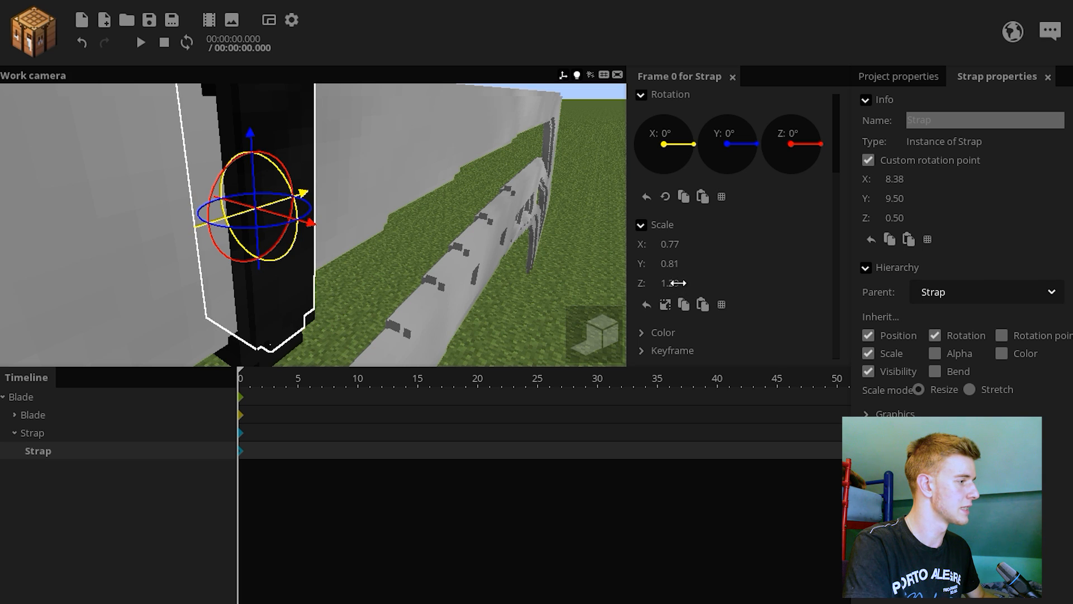
{"action": "left_click", "coordinate": [442, 242]}
{"action": "left_click_drag", "start_coordinate": [442, 242], "coordinate": [487, 161]}
{"action": "scroll", "coordinate": [439, 243], "scroll_direction": "down", "scroll_amount": 4}
{"action": "scroll", "coordinate": [439, 243], "scroll_direction": "up", "scroll_amount": 1}
- Put the Strap with its child into a new folder under Blade and name the folder Straps
{"action": "left_click", "coordinate": [15, 433]}
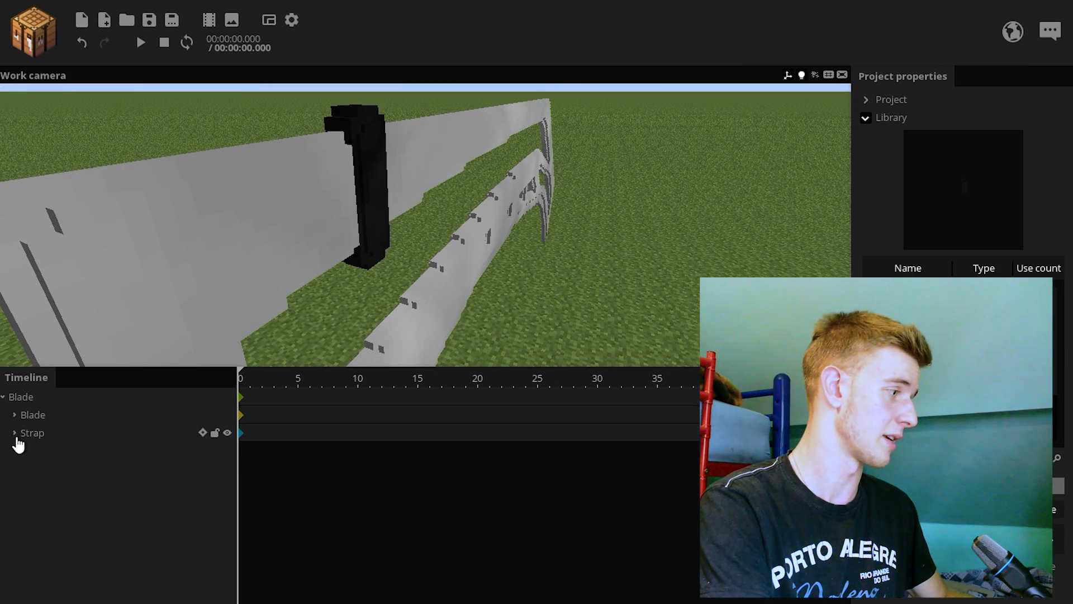
{"action": "left_click", "coordinate": [34, 434]}
{"action": "left_click", "coordinate": [10, 587]}
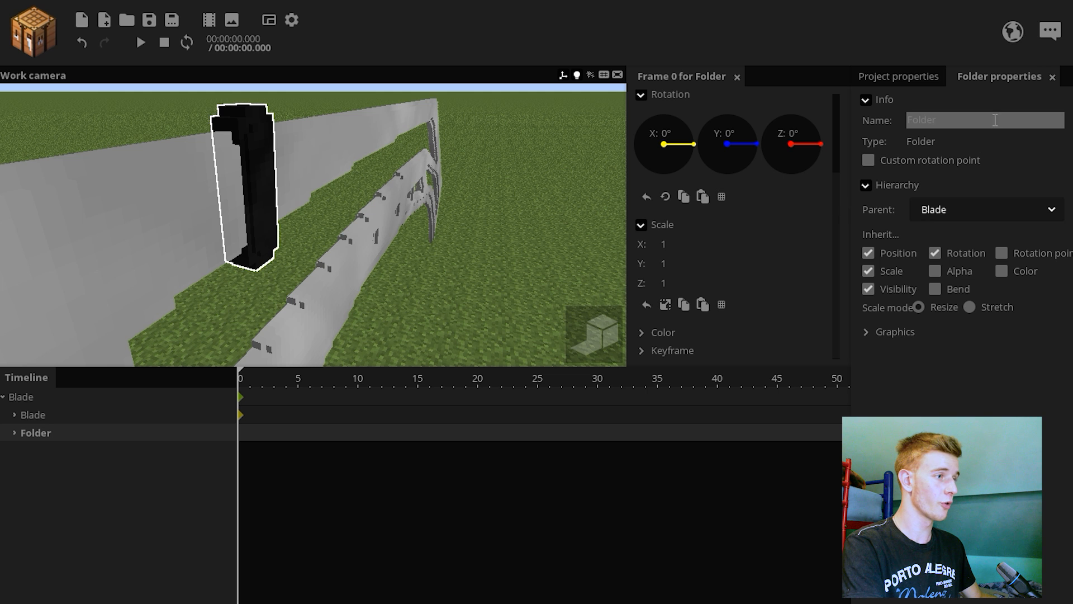
{"action": "left_click", "coordinate": [995, 120]}
{"action": "type", "text": "Straps"}
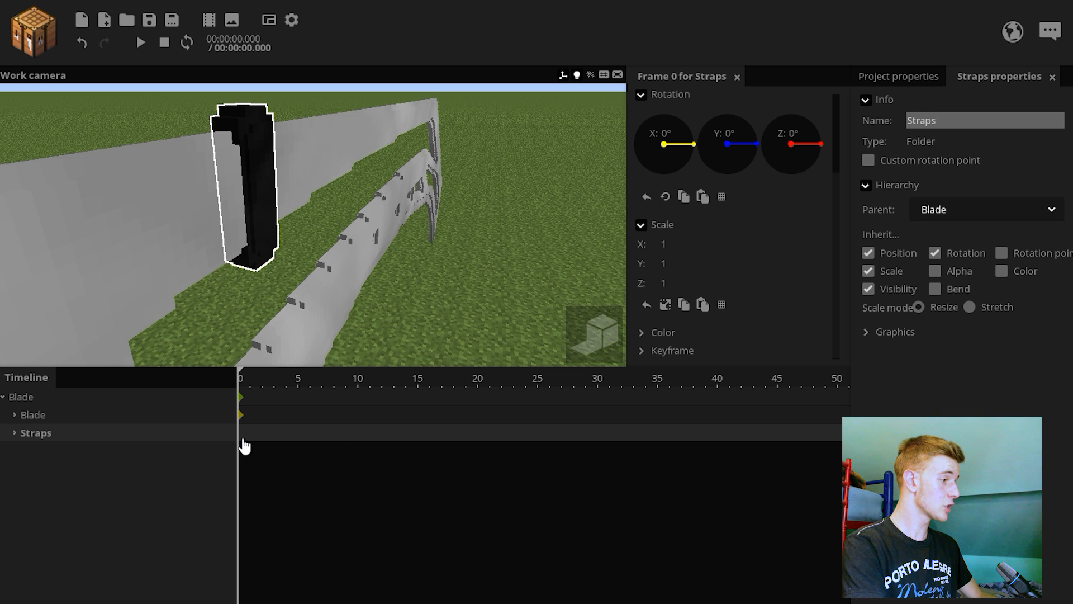
{"action": "left_click", "coordinate": [244, 445]}
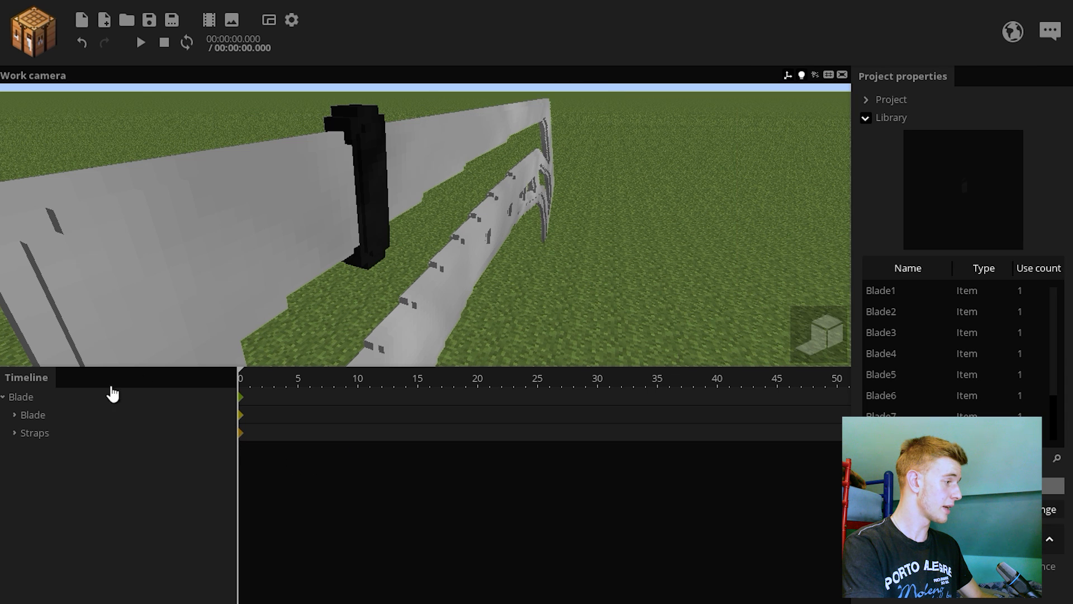
- Following the reference sketch, duplicate the Strap twice in the Straps folder and place smaller copies near the far end of the upper bar
{"action": "left_click", "coordinate": [16, 433]}
{"action": "left_click", "coordinate": [40, 452]}
{"action": "left_click_drag", "start_coordinate": [343, 255], "coordinate": [229, 268]}
{"action": "scroll", "coordinate": [343, 254], "scroll_direction": "down", "scroll_amount": 3}
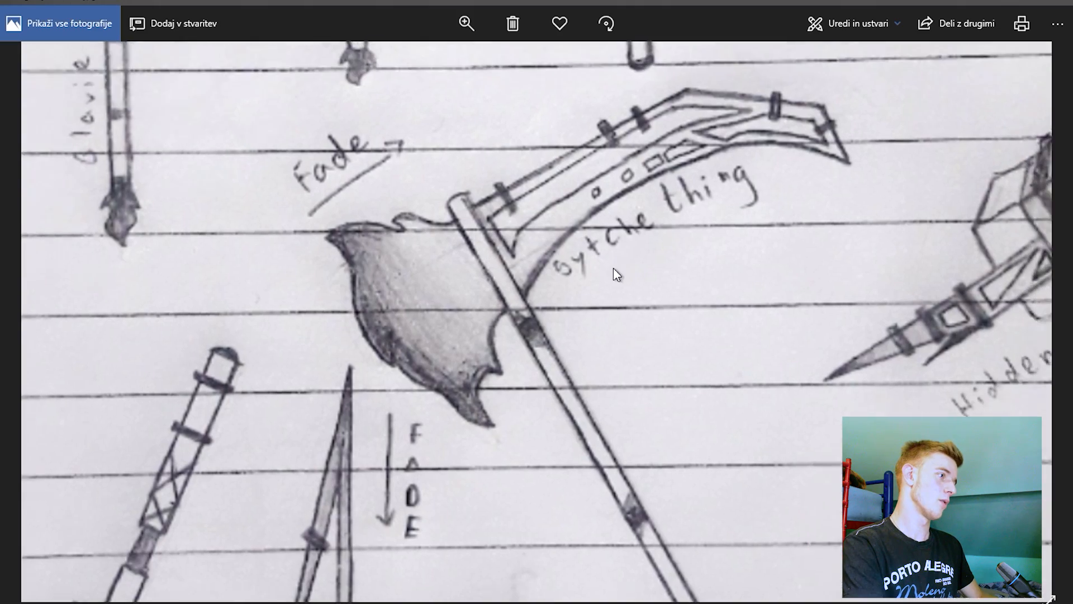
{"action": "scroll", "coordinate": [613, 267], "scroll_direction": "up", "scroll_amount": 3}
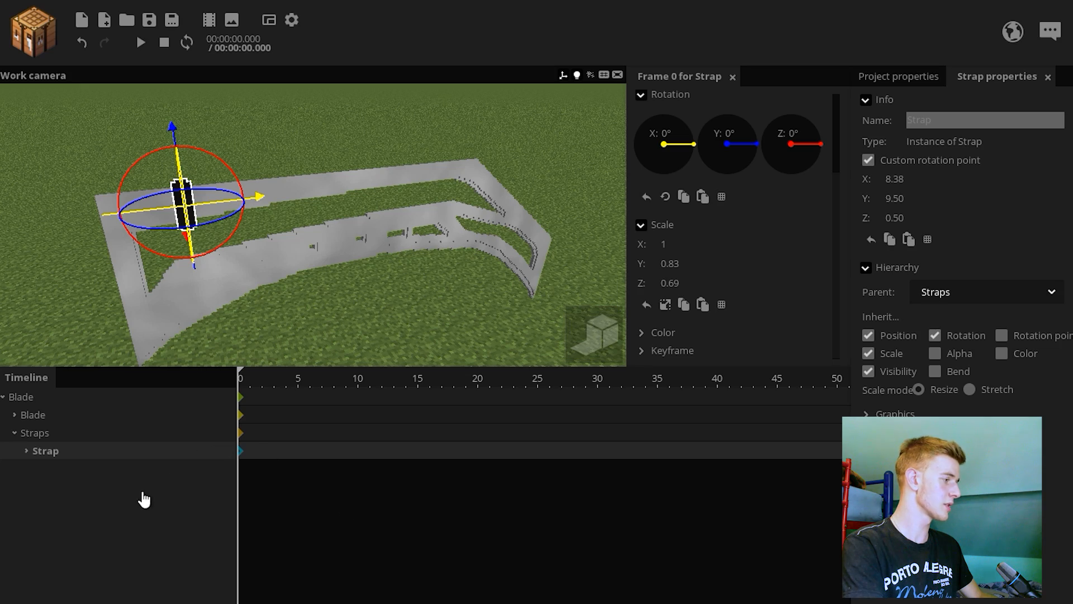
{"action": "key", "text": "ctrl+d"}
{"action": "key", "text": "ctrl+d"}
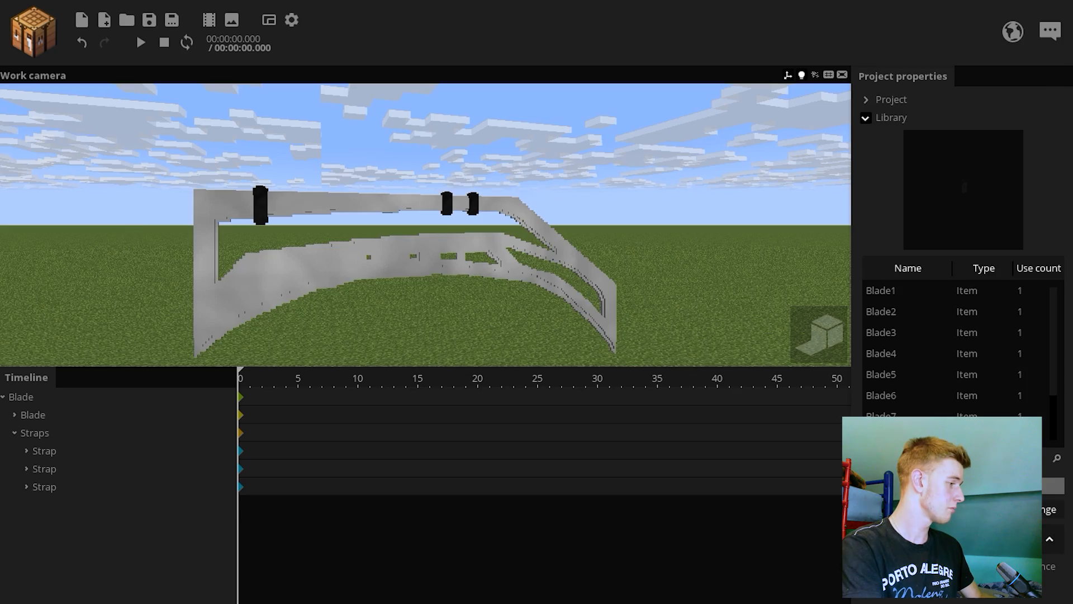
- Add strap copies on the slanted bar, rotated about -27° in Z, and across the blade's tip, and save the project
{"action": "key", "text": "ctrl+d"}
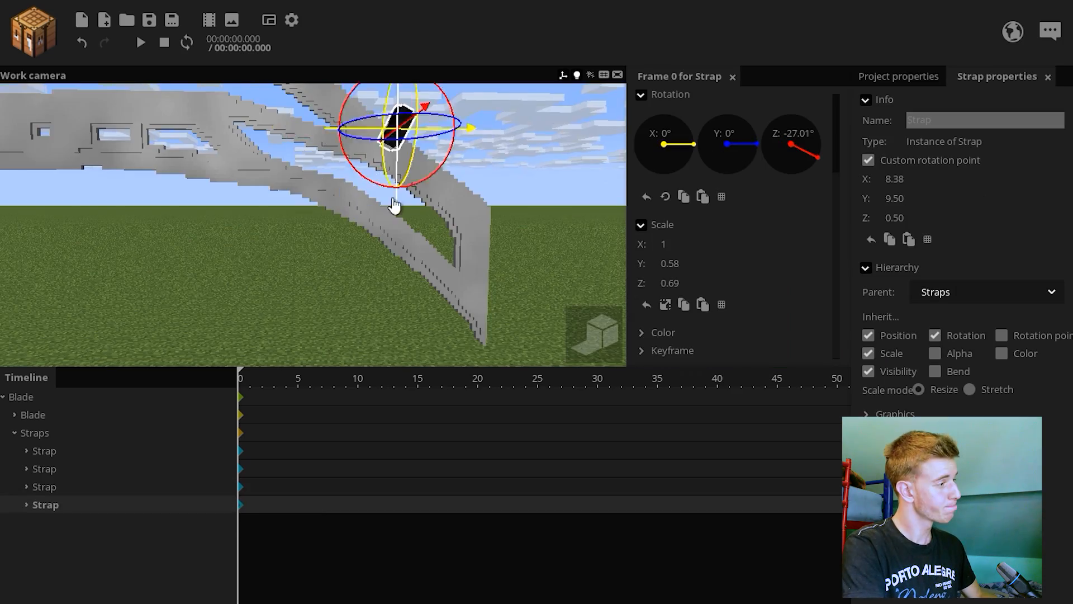
{"action": "key", "text": "ctrl+s"}
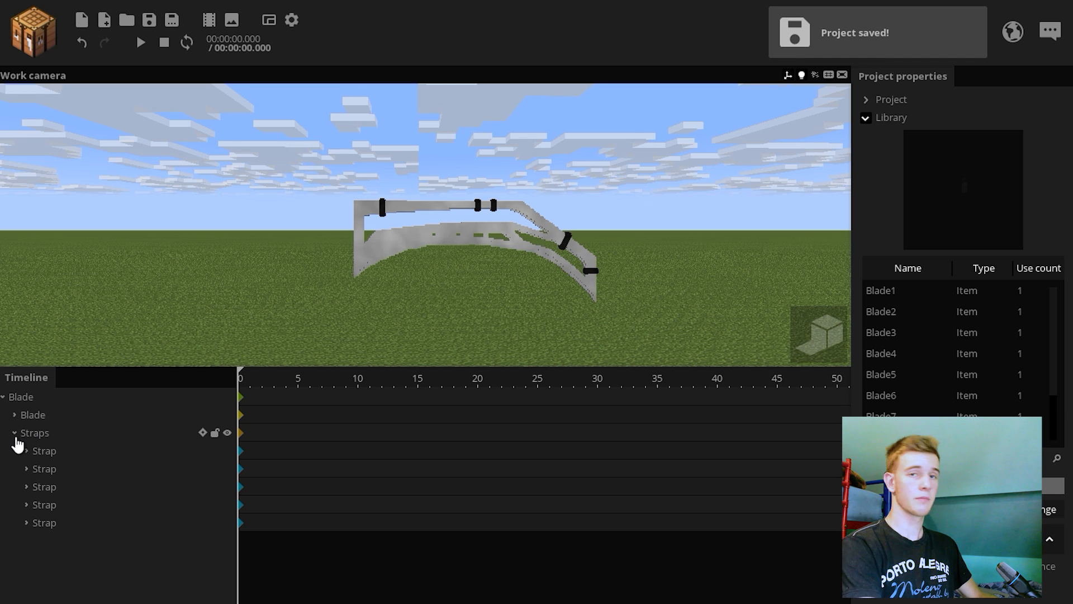
{"action": "left_click", "coordinate": [14, 434]}
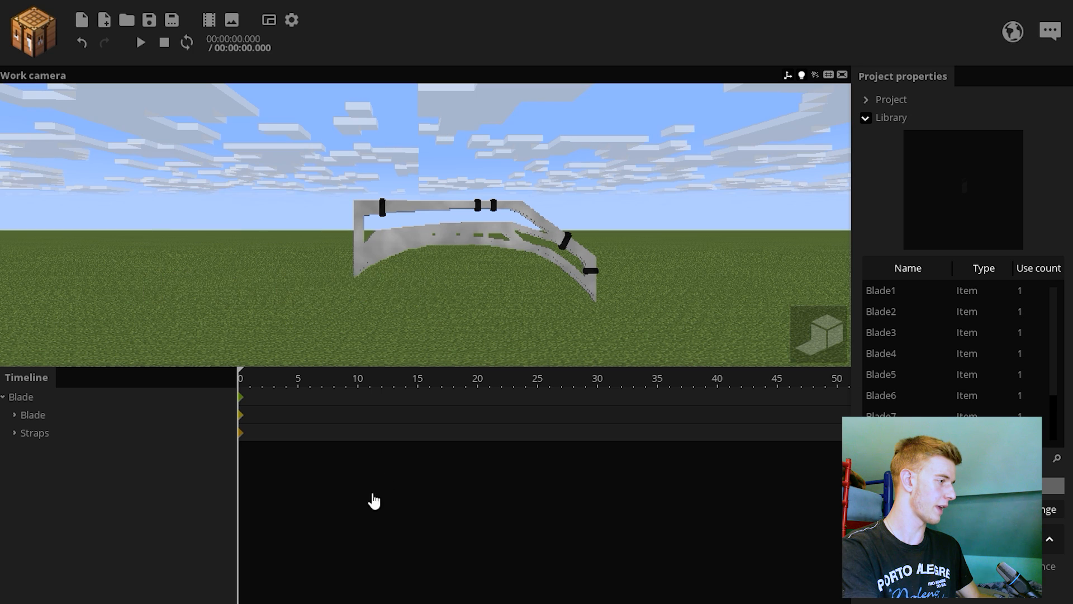
{"action": "key", "text": "a"}
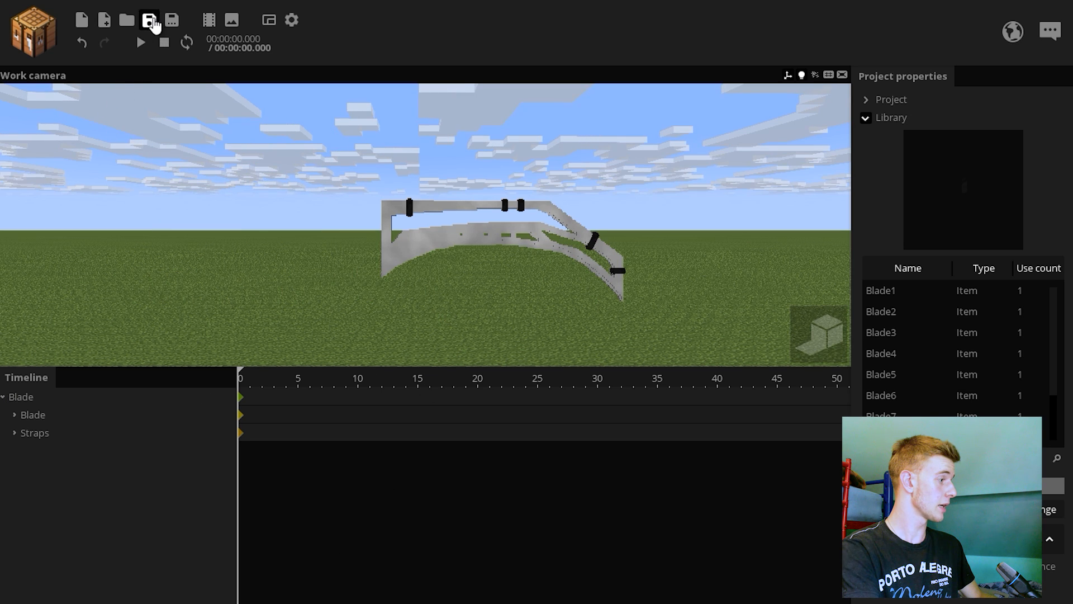
{"action": "left_click", "coordinate": [150, 20]}
{"action": "left_click", "coordinate": [25, 398]}
{"action": "left_click", "coordinate": [69, 323]}
{"action": "left_click", "coordinate": [33, 399]}
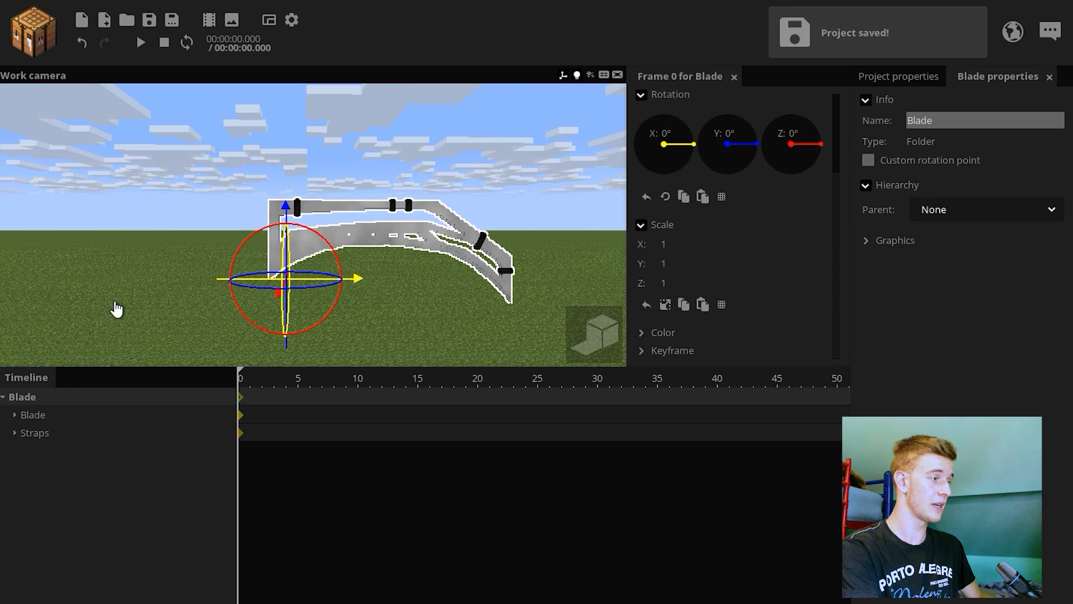
{"action": "left_click", "coordinate": [116, 309]}
- Create an item named Pink1 with the Shadow Scythe item sheet image and the larger upper pink piece
{"action": "left_click", "coordinate": [33, 31]}
{"action": "left_click", "coordinate": [155, 95]}
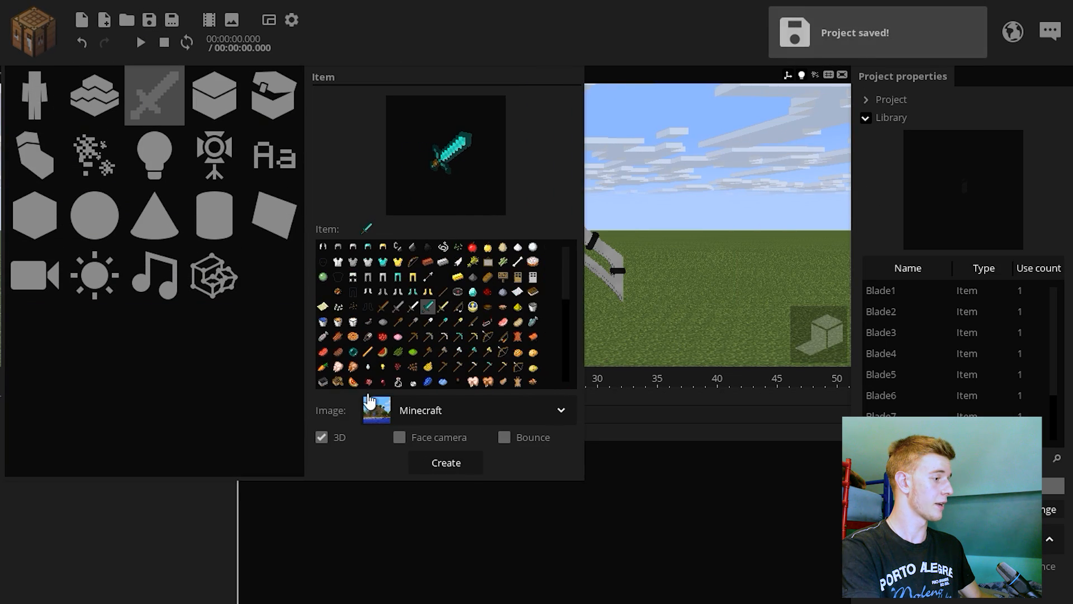
{"action": "left_click", "coordinate": [437, 475]}
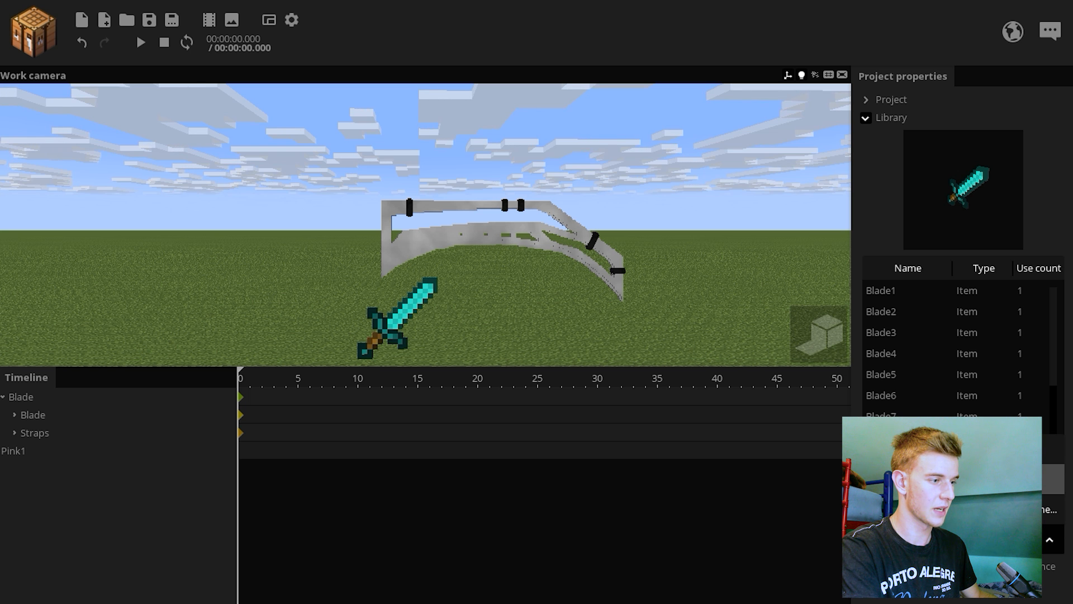
{"action": "left_click", "coordinate": [1006, 478]}
{"action": "left_click", "coordinate": [1028, 509]}
{"action": "left_click_drag", "start_coordinate": [824, 162], "coordinate": [829, 155]}
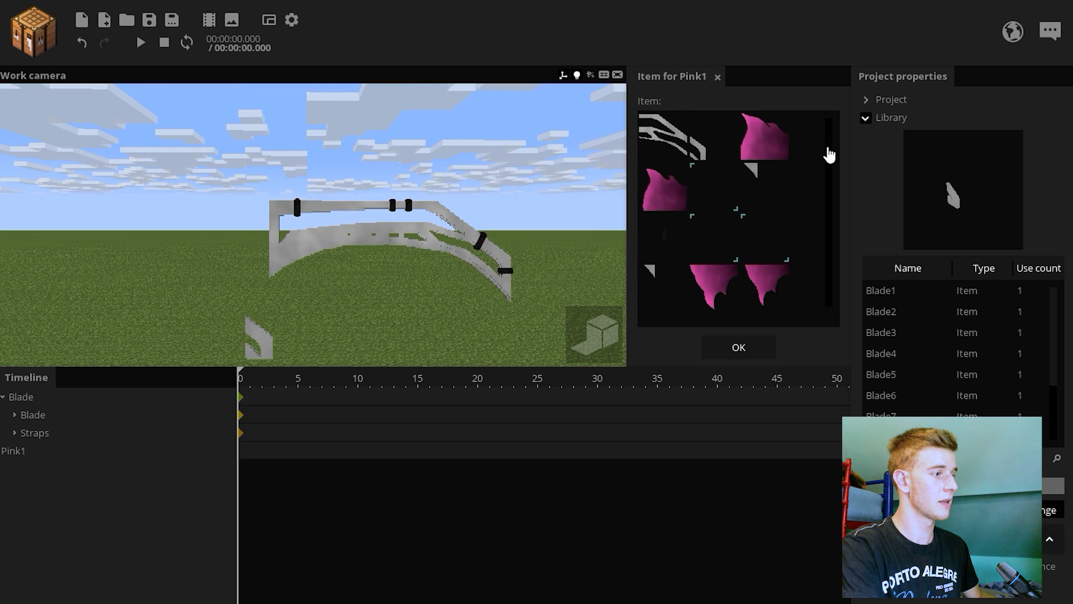
{"action": "left_click", "coordinate": [775, 148]}
{"action": "left_click", "coordinate": [760, 357]}
- Parent Pink1 to the Blade folder and wrap it in a new folder named Pink
{"action": "left_click_drag", "start_coordinate": [11, 454], "coordinate": [36, 398]}
{"action": "left_click", "coordinate": [43, 551]}
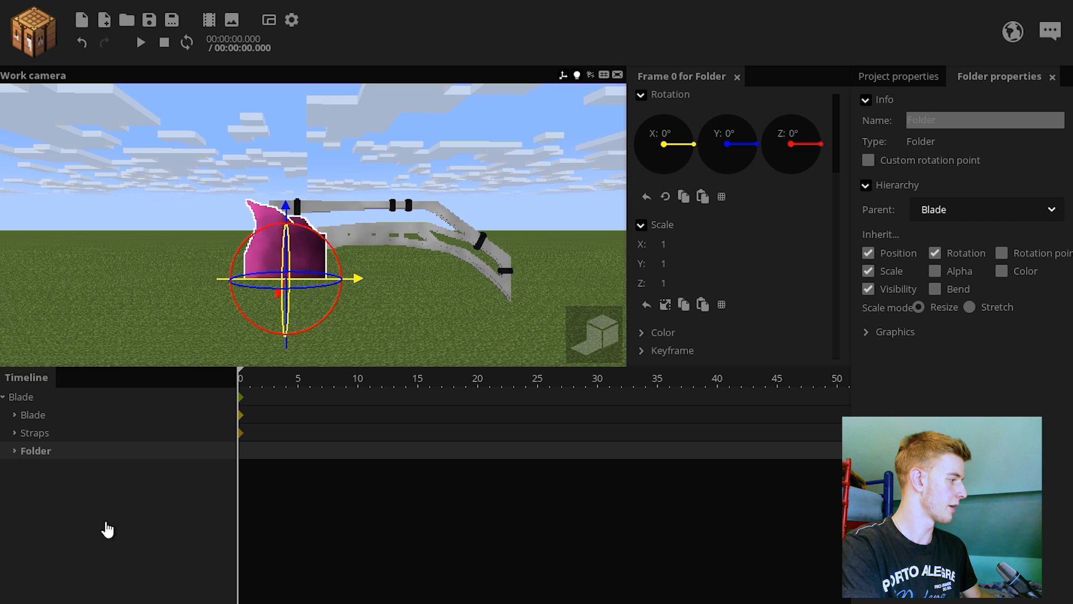
{"action": "left_click", "coordinate": [975, 119]}
{"action": "type", "text": "Pink"}
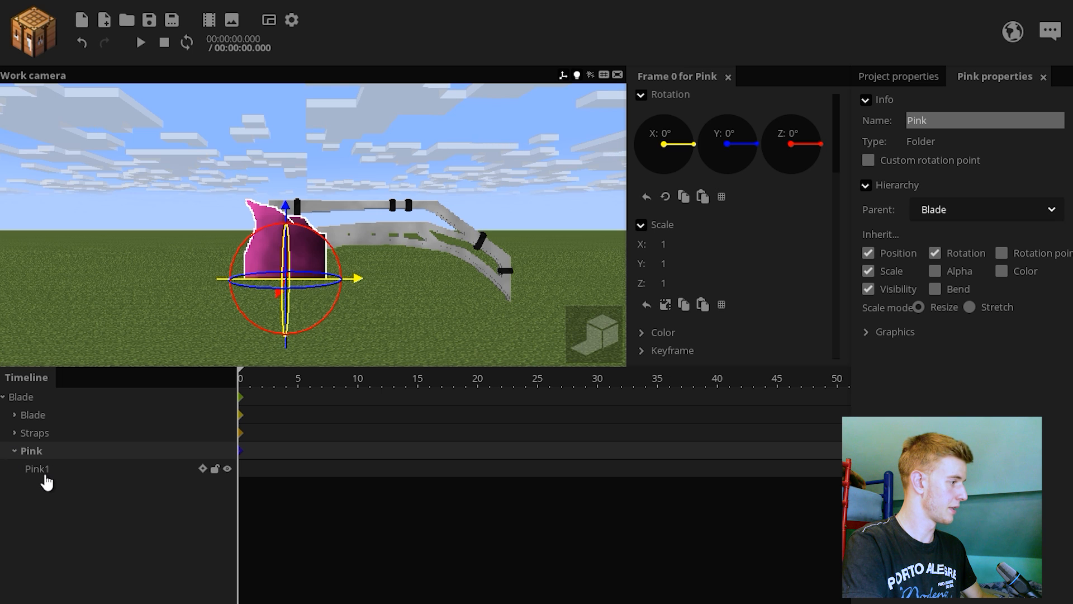
- Move Pink1 to about X -13.86 and Y 6.21, beside the blade's wide end
{"action": "left_click", "coordinate": [42, 469]}
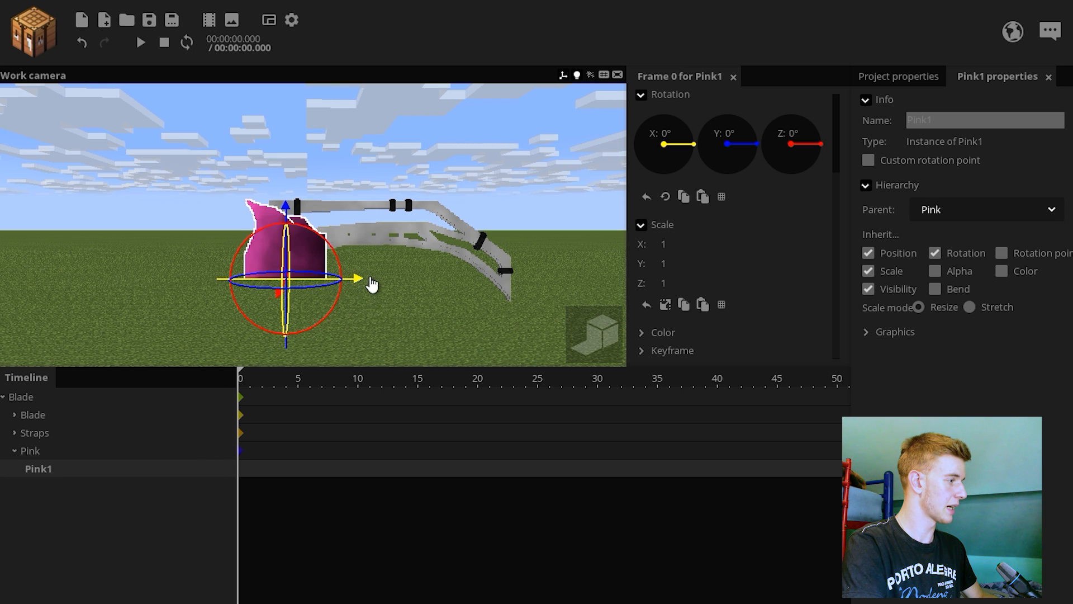
{"action": "left_click_drag", "start_coordinate": [353, 278], "coordinate": [305, 285]}
{"action": "left_click_drag", "start_coordinate": [264, 215], "coordinate": [261, 185]}
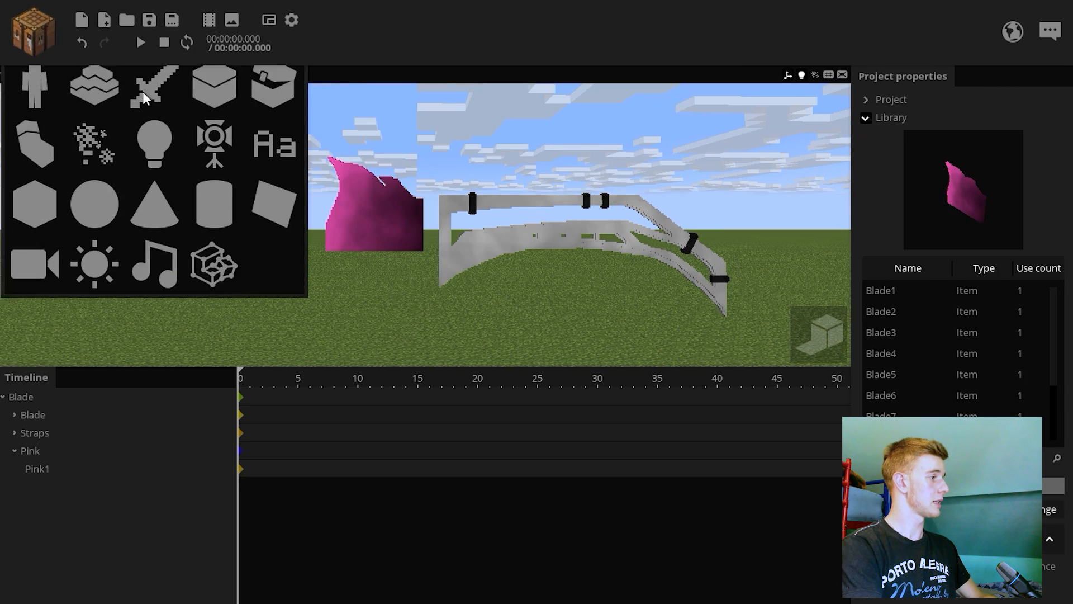
- Create an item named Pink2 from the larger lower pink piece and parent it to Pink1
{"action": "left_click", "coordinate": [156, 99]}
{"action": "left_click", "coordinate": [926, 422]}
{"action": "type", "text": "Pink"}
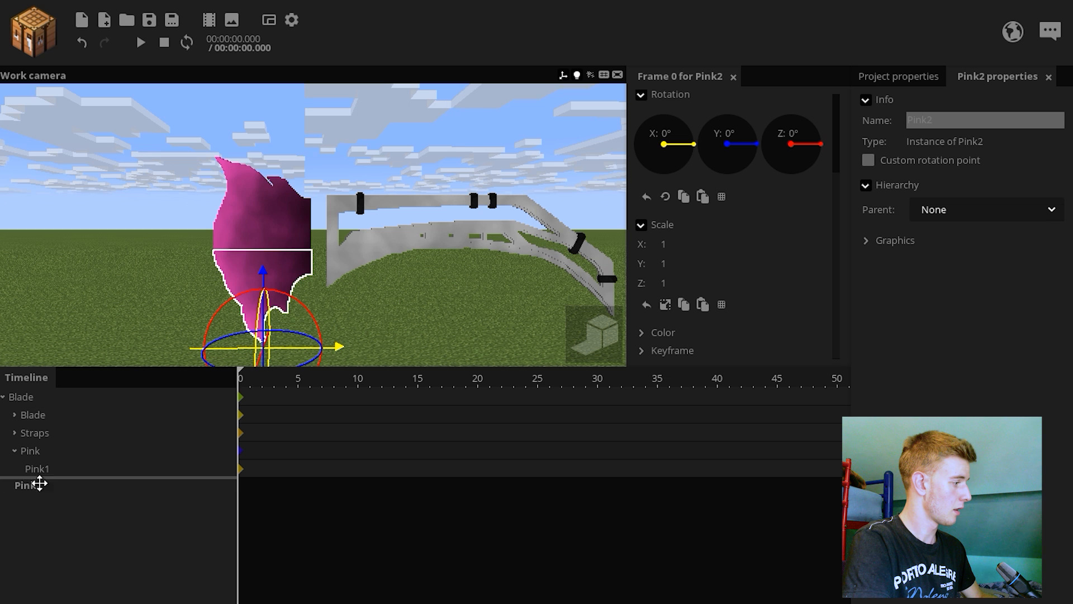
{"action": "left_click_drag", "start_coordinate": [57, 471], "coordinate": [33, 472]}
- Turn on position grid snapping with grid size 16 and move Pink2 to Y -16, directly below Pink1
{"action": "scroll", "coordinate": [838, 130], "scroll_direction": "up", "scroll_amount": 2}
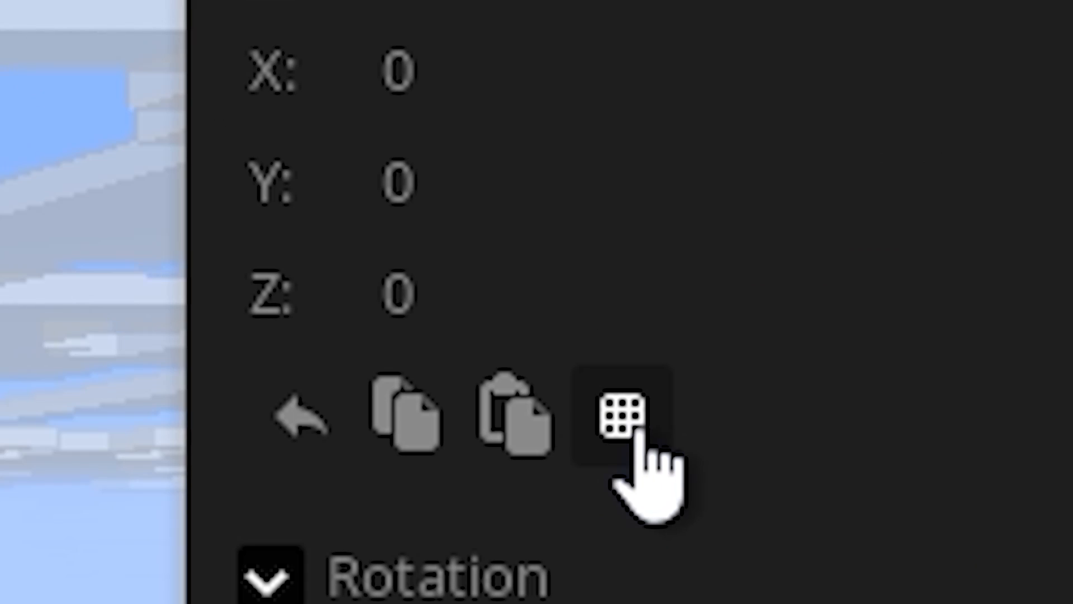
{"action": "left_click", "coordinate": [703, 180]}
{"action": "left_click_drag", "start_coordinate": [264, 190], "coordinate": [265, 273]}
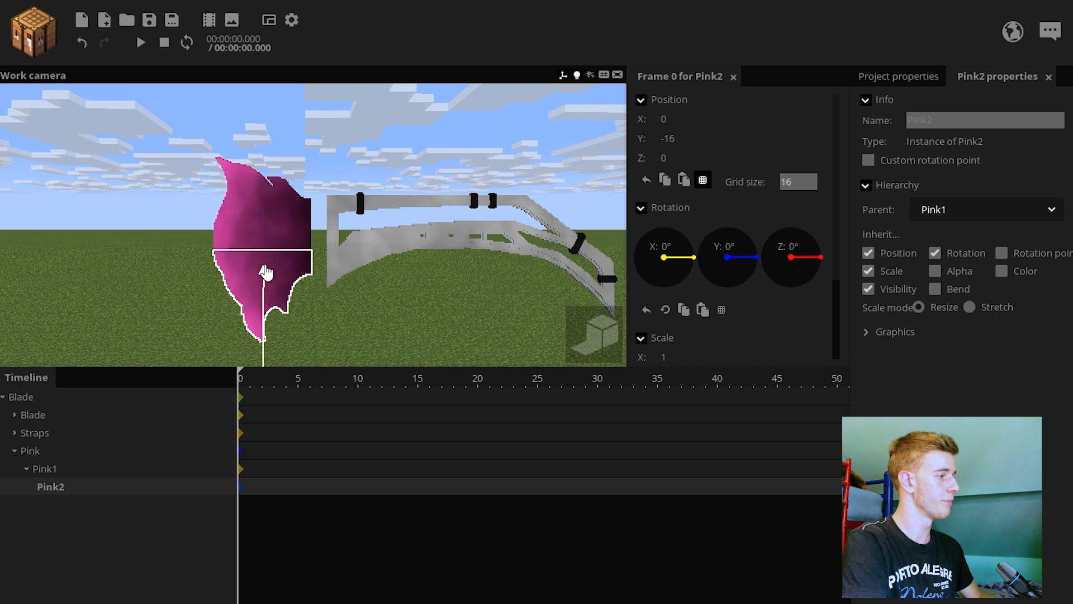
- Rename the Pink1 object in the timeline to Pink
{"action": "left_click", "coordinate": [49, 473]}
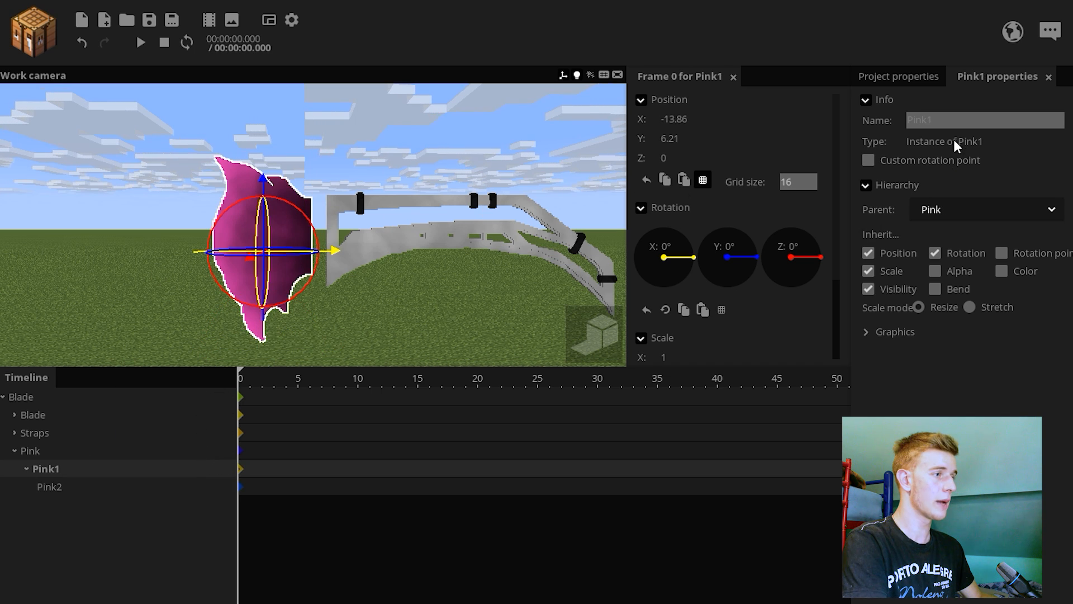
{"action": "type", "text": "Pink"}
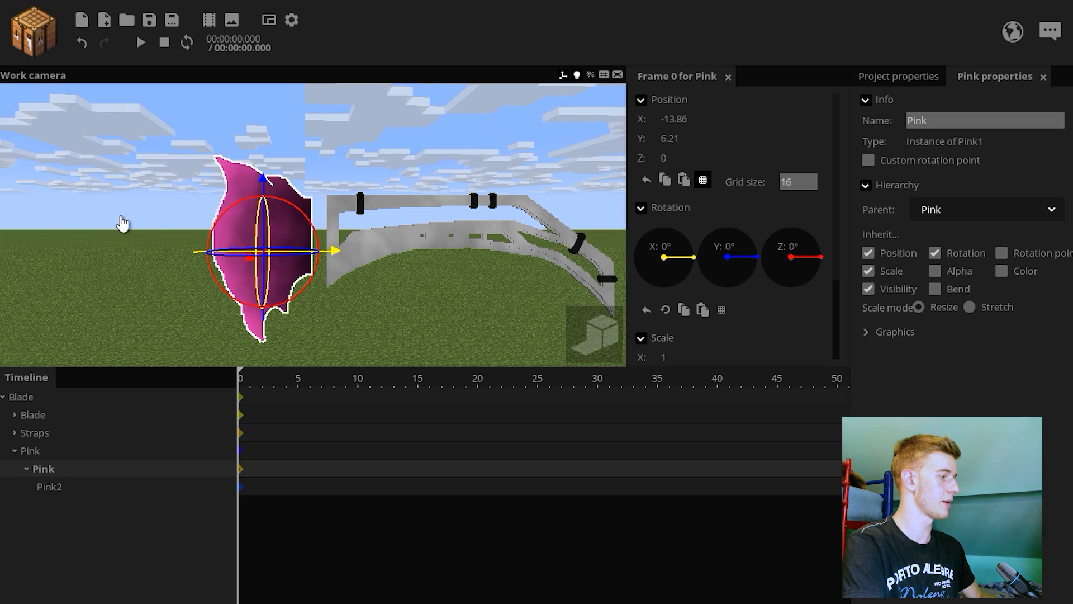
{"action": "left_click", "coordinate": [119, 222]}
- Create a Pink3 item from the smaller upper pink piece, parent it to the Pink item and name it Extrusion
{"action": "right_click_drag", "start_coordinate": [165, 263], "coordinate": [165, 263]}
{"action": "left_click", "coordinate": [464, 466]}
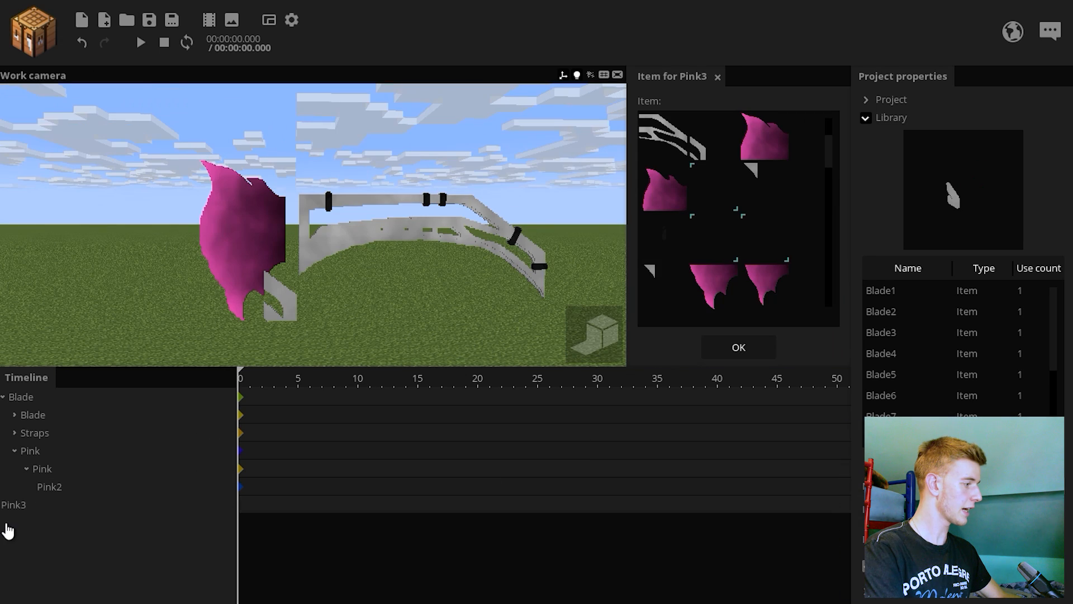
{"action": "left_click", "coordinate": [663, 189]}
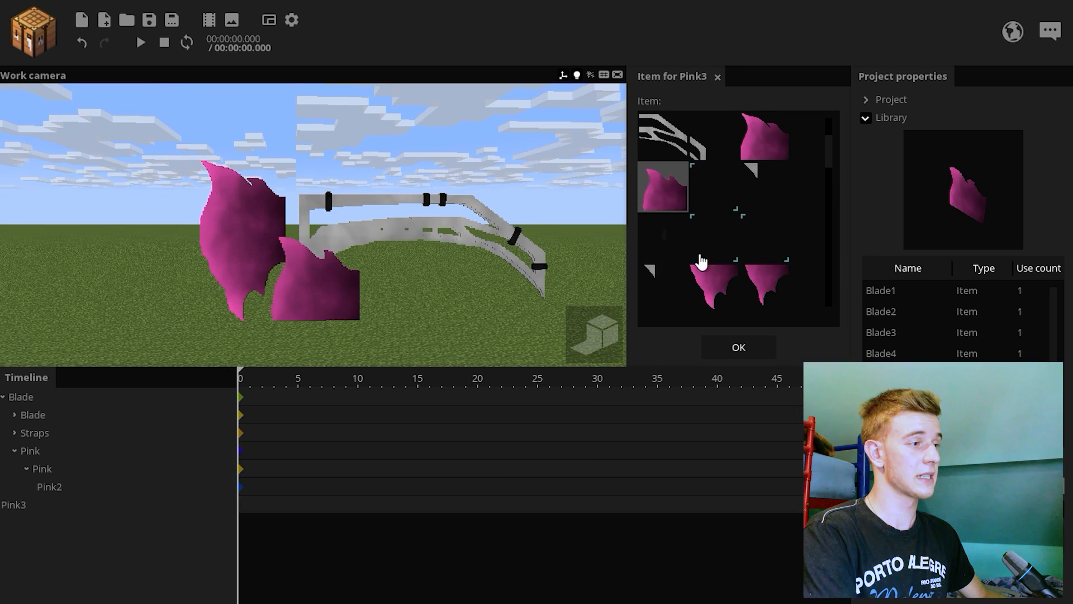
{"action": "left_click", "coordinate": [738, 350]}
{"action": "left_click_drag", "start_coordinate": [17, 505], "coordinate": [65, 469]}
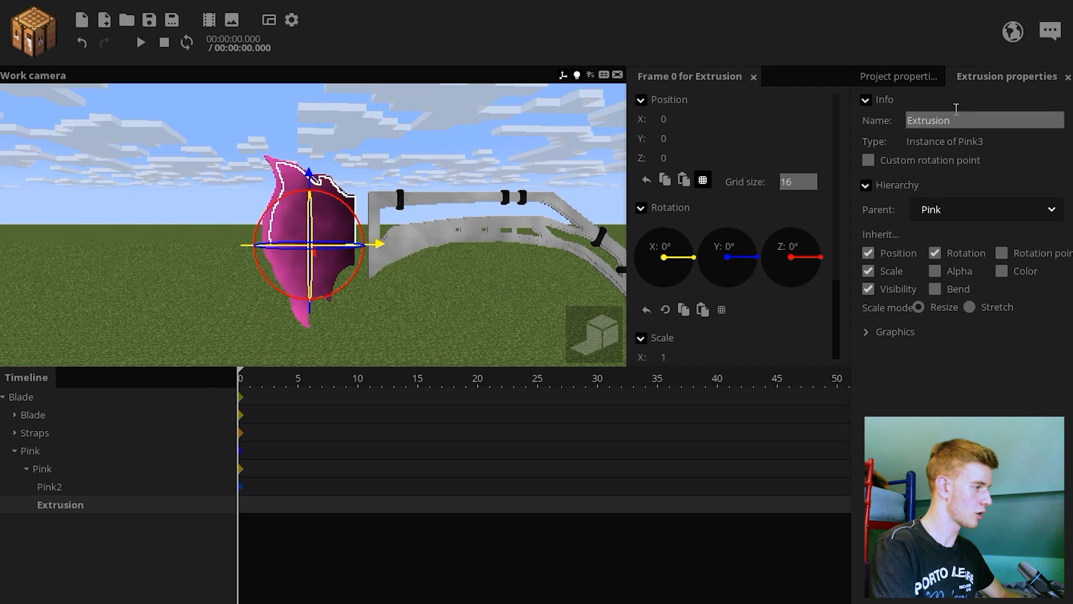
{"action": "left_click", "coordinate": [385, 347]}
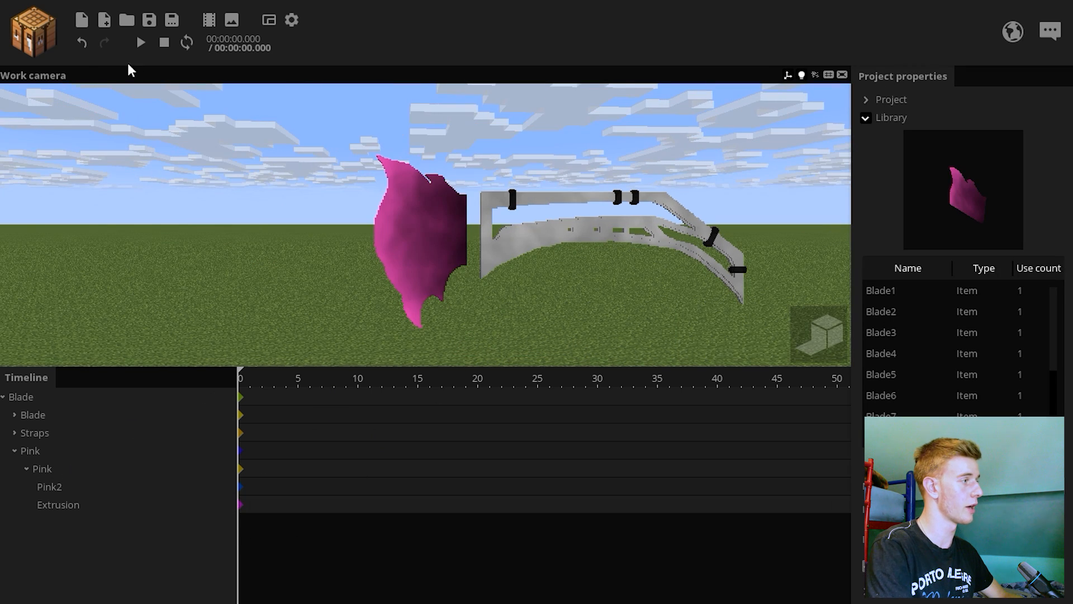
- Save the project and create an item named Pink4 from the smaller lower pink piece
{"action": "left_click", "coordinate": [148, 21]}
{"action": "left_click", "coordinate": [45, 32]}
{"action": "left_click", "coordinate": [151, 96]}
{"action": "left_click", "coordinate": [434, 466]}
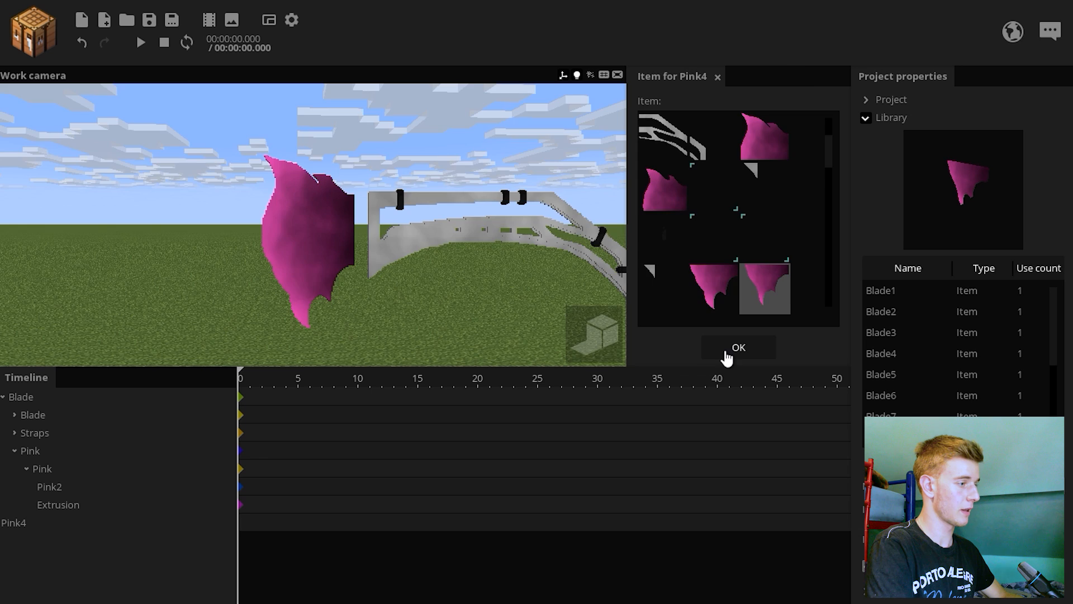
{"action": "left_click", "coordinate": [728, 352]}
- Parent Pink4 to the Extrusion object and move it to Y -16, below the upper extrusion piece
{"action": "left_click_drag", "start_coordinate": [19, 528], "coordinate": [62, 505]}
{"action": "left_click", "coordinate": [38, 505]}
{"action": "left_click_drag", "start_coordinate": [311, 189], "coordinate": [314, 255]}
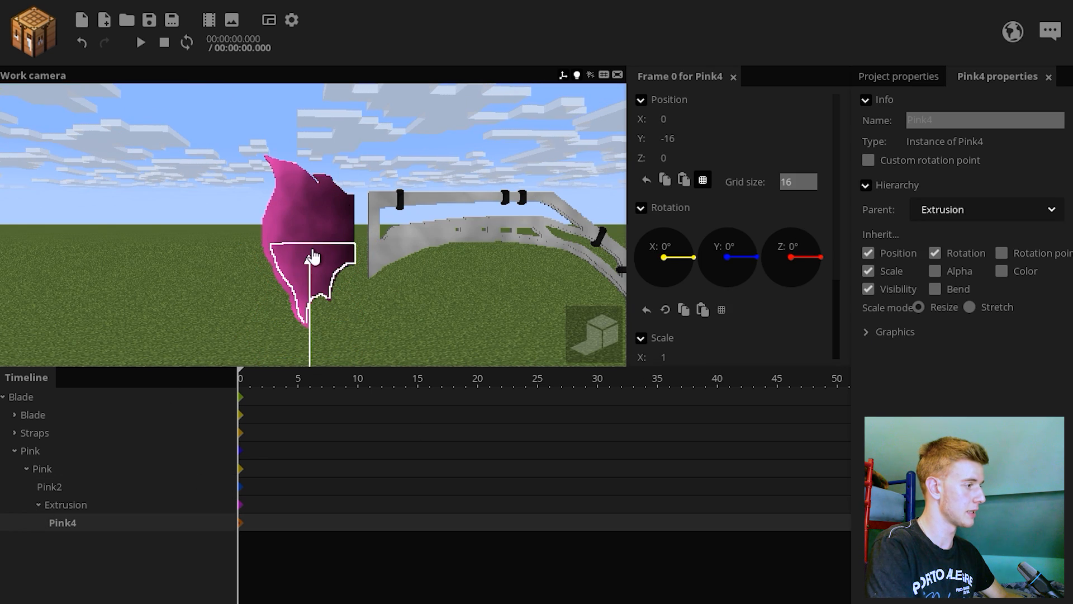
- Set the Z scale of the Pink item inside the Pink folder to 0.50
{"action": "left_click_drag", "start_coordinate": [580, 207], "coordinate": [255, 306]}
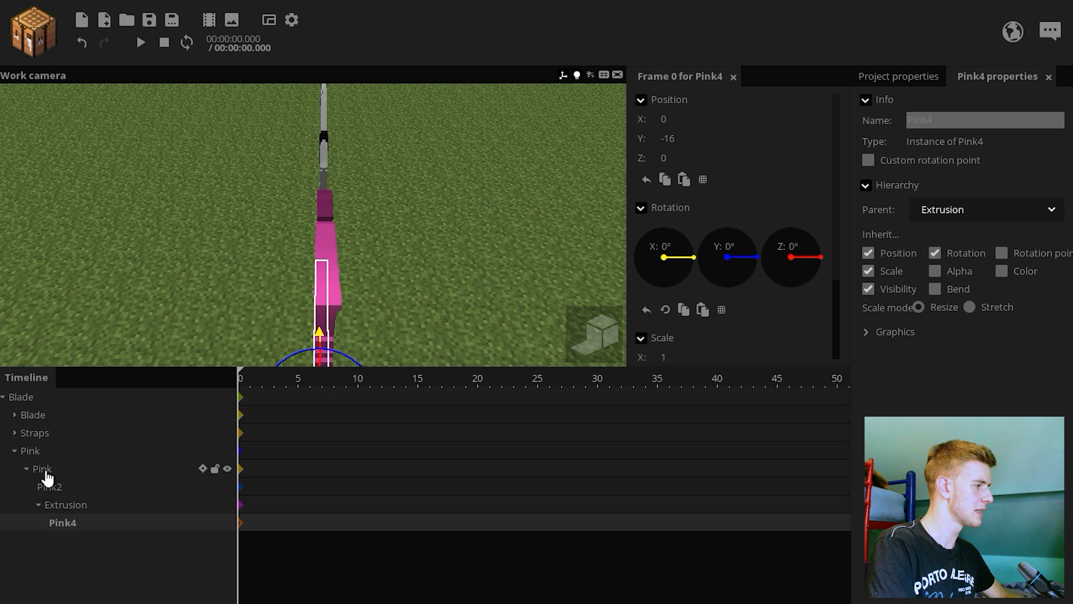
{"action": "left_click", "coordinate": [45, 471]}
{"action": "mouse_move", "coordinate": [404, 220]}
{"action": "left_mouse_down"}
{"action": "mouse_move", "coordinate": [436, 207]}
{"action": "mouse_move", "coordinate": [405, 221]}
{"action": "left_mouse_up"}
{"action": "scroll", "coordinate": [725, 276], "scroll_direction": "down", "scroll_amount": 3}
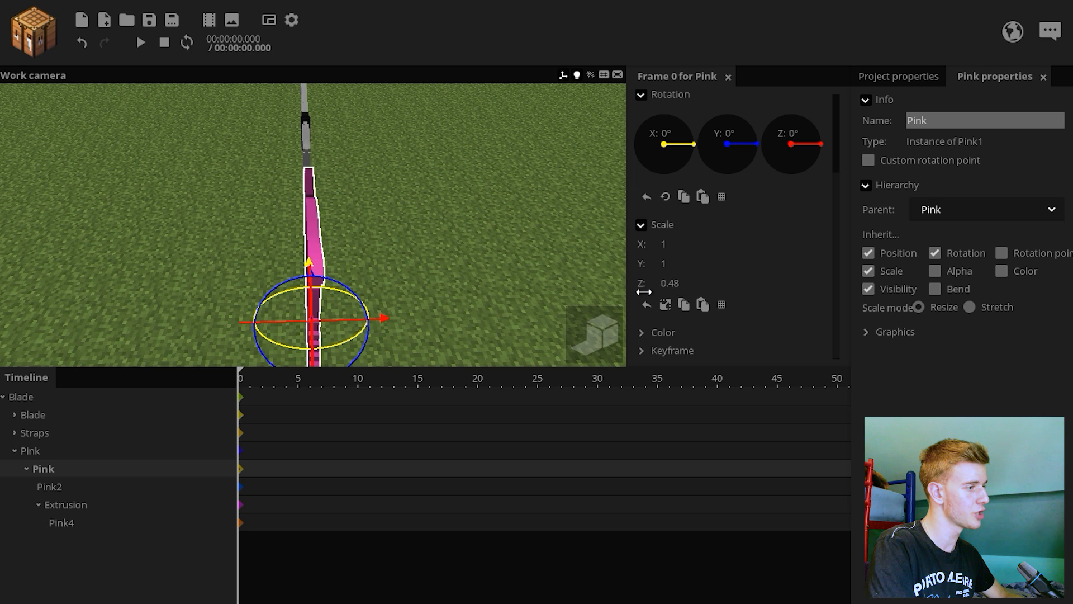
{"action": "left_click_drag", "start_coordinate": [703, 287], "coordinate": [668, 290]}
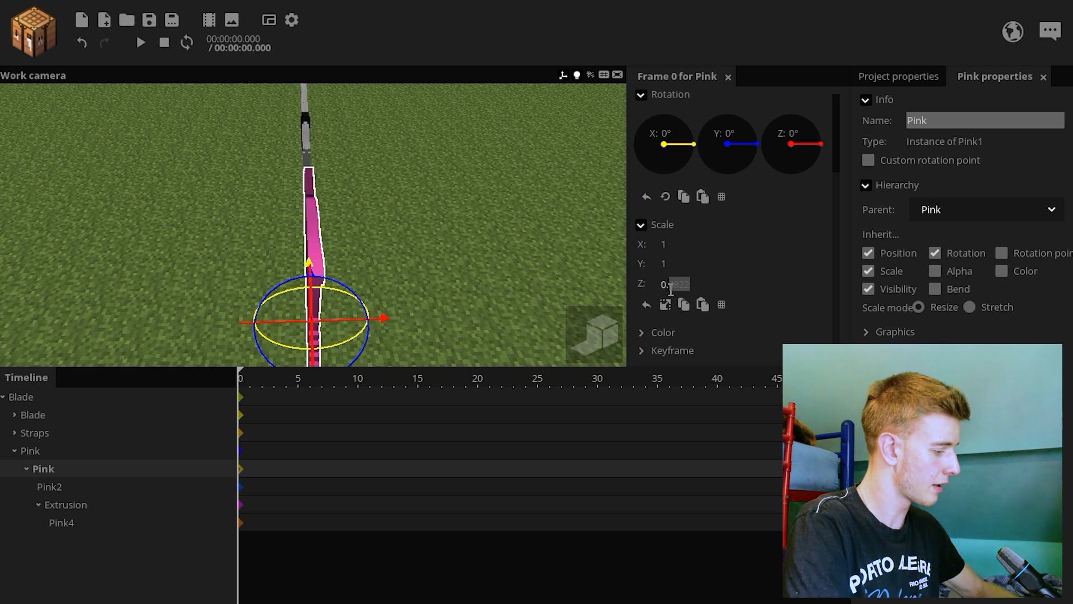
{"action": "type", "text": "50"}
{"action": "left_click_drag", "start_coordinate": [395, 223], "coordinate": [341, 235]}
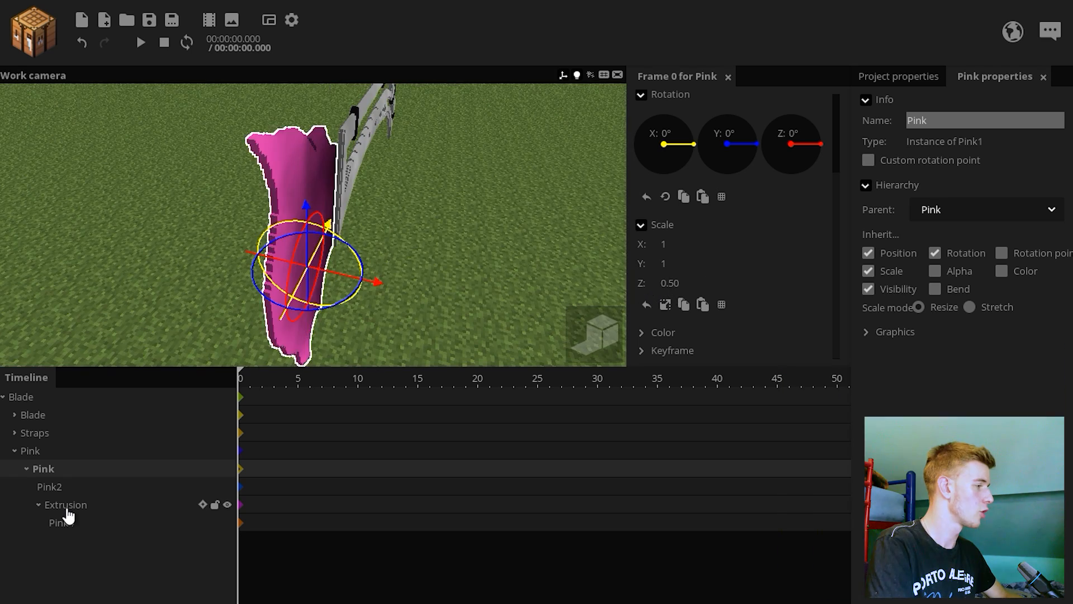
- Set the Z scale of the Extrusion item to 2
{"action": "left_click", "coordinate": [67, 508]}
{"action": "left_click_drag", "start_coordinate": [391, 235], "coordinate": [363, 229]}
{"action": "left_click_drag", "start_coordinate": [679, 284], "coordinate": [693, 284]}
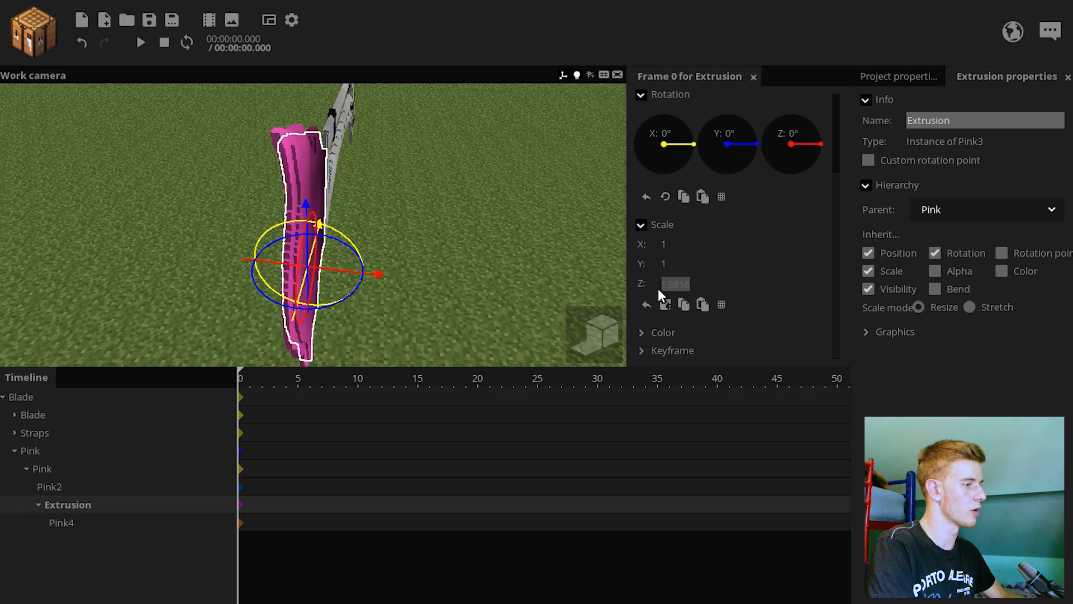
{"action": "type", "text": "2"}
{"action": "left_click", "coordinate": [486, 235]}
{"action": "left_click_drag", "start_coordinate": [486, 235], "coordinate": [540, 280]}
{"action": "scroll", "coordinate": [459, 252], "scroll_direction": "down", "scroll_amount": 4}
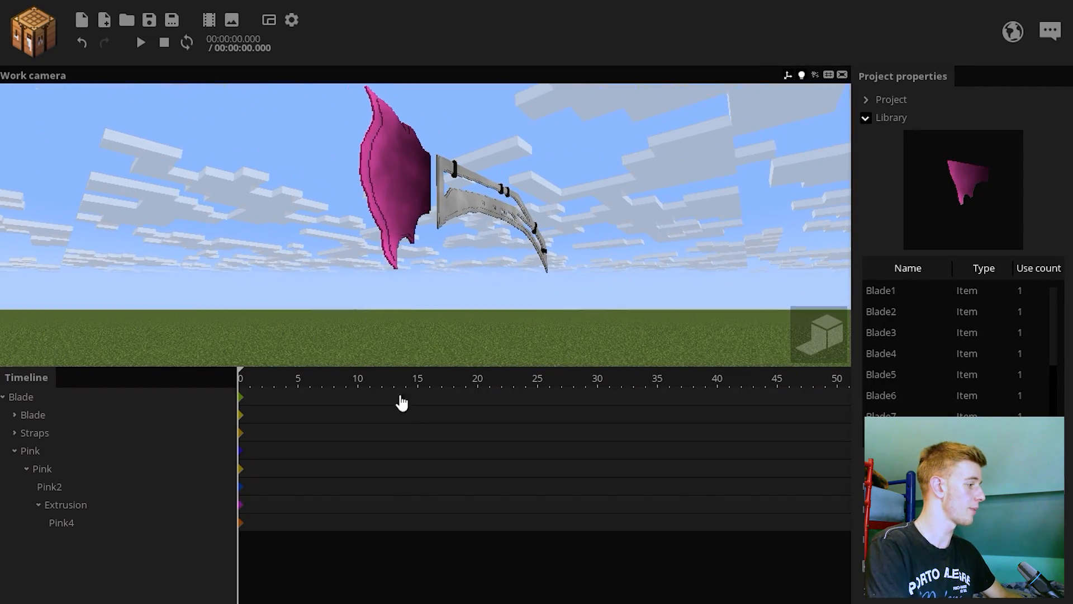
- Collapse the Pink and Blade folders in the timeline and save the project
{"action": "left_click", "coordinate": [15, 451]}
{"action": "left_click_drag", "start_coordinate": [424, 223], "coordinate": [383, 245]}
{"action": "left_click", "coordinate": [4, 396]}
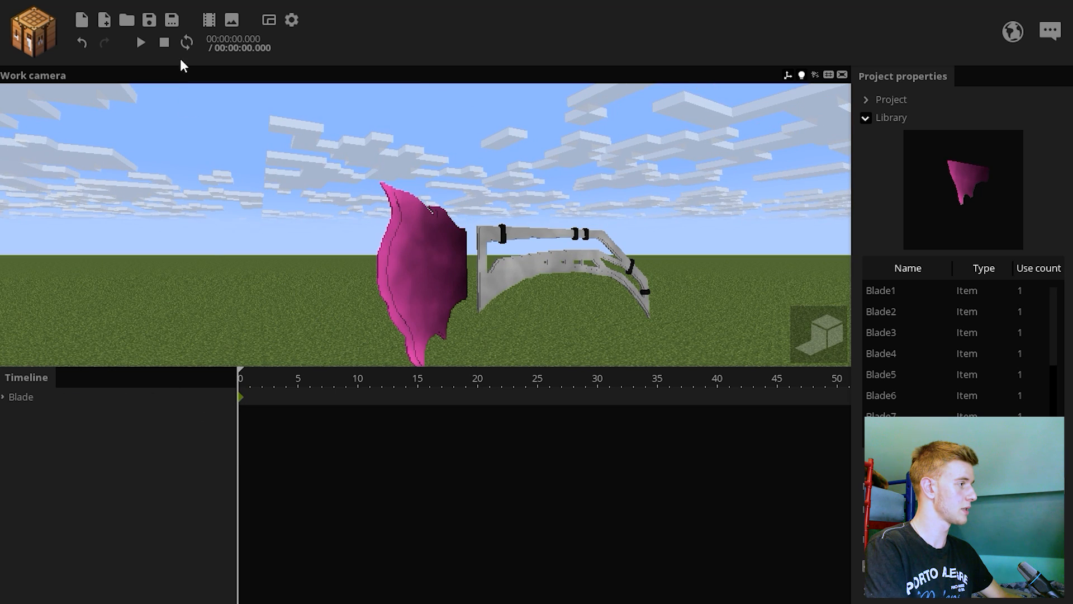
{"action": "left_click", "coordinate": [150, 20]}
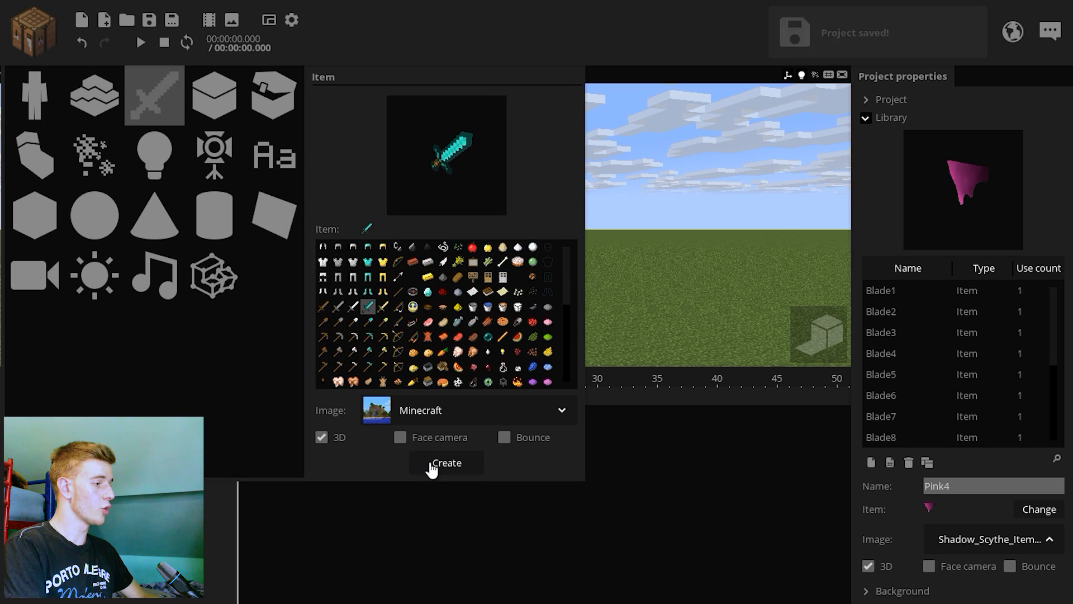
- Create the Handle1 item and assign it the tall black and pink handle piece from the Shadow Scythe item sheet
{"action": "left_click", "coordinate": [439, 462]}
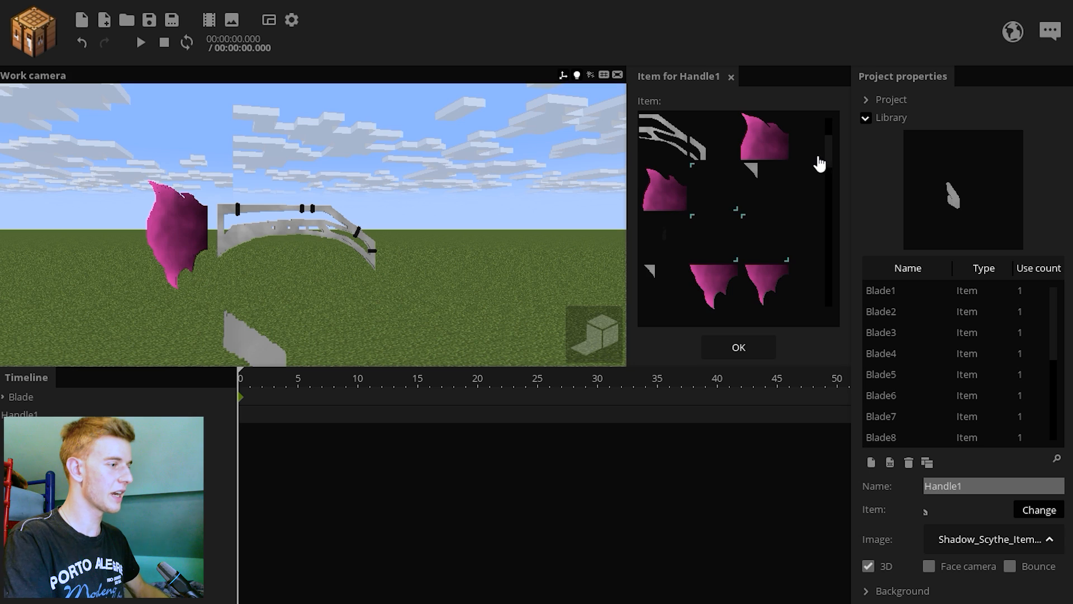
{"action": "scroll", "coordinate": [823, 179], "scroll_direction": "down", "scroll_amount": 5}
{"action": "left_click", "coordinate": [715, 187]}
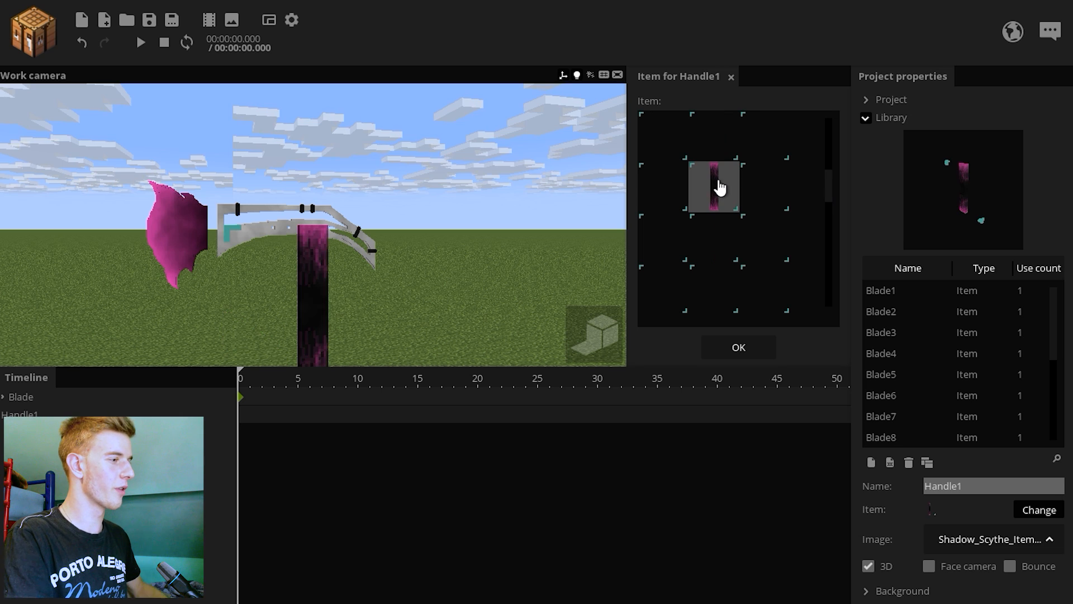
{"action": "left_click", "coordinate": [741, 350]}
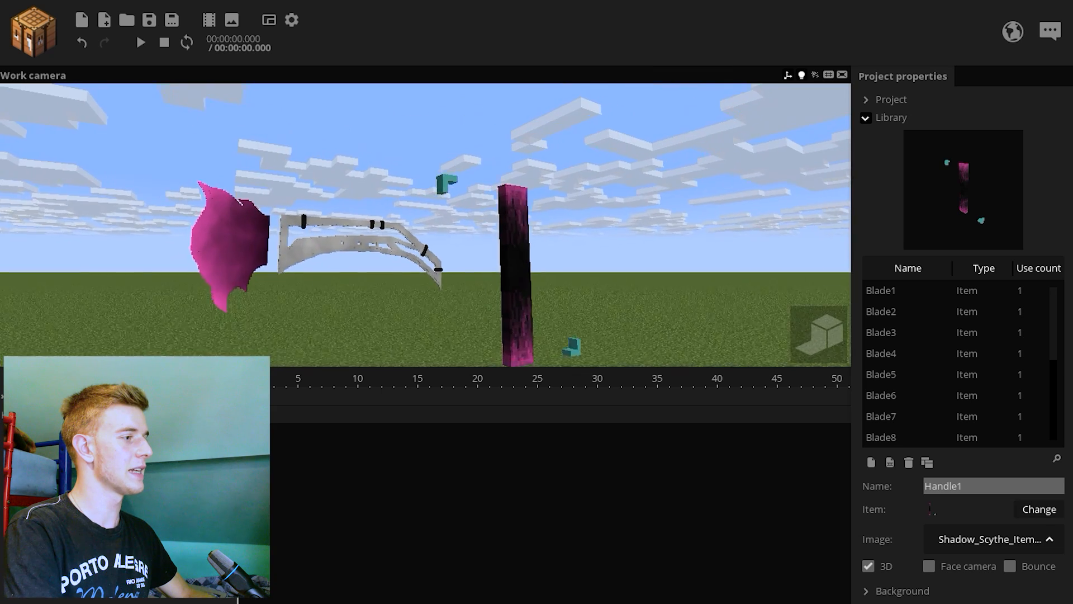
- Switch to paint.net, export the item sheet as a flattened PNG over the existing Shadow_Scythe_Itemsheets file, and undo the flattening
{"action": "key", "text": "w"}
{"action": "right_click_drag", "start_coordinate": [403, 151], "coordinate": [403, 127]}
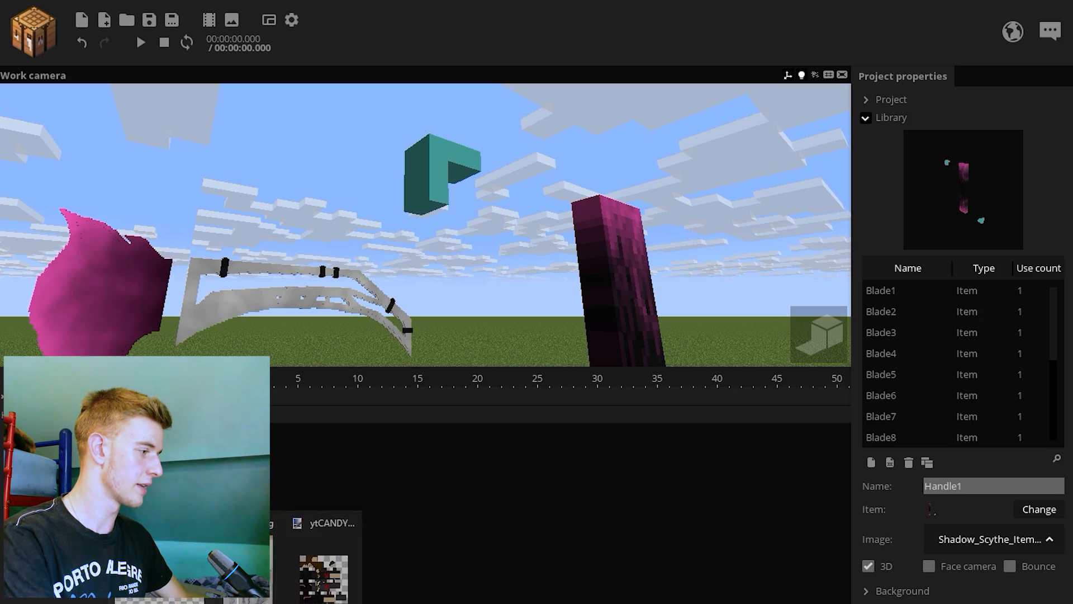
{"action": "left_click", "coordinate": [319, 581]}
{"action": "scroll", "coordinate": [813, 234], "scroll_direction": "up", "scroll_amount": 7, "text": "ctrl"}
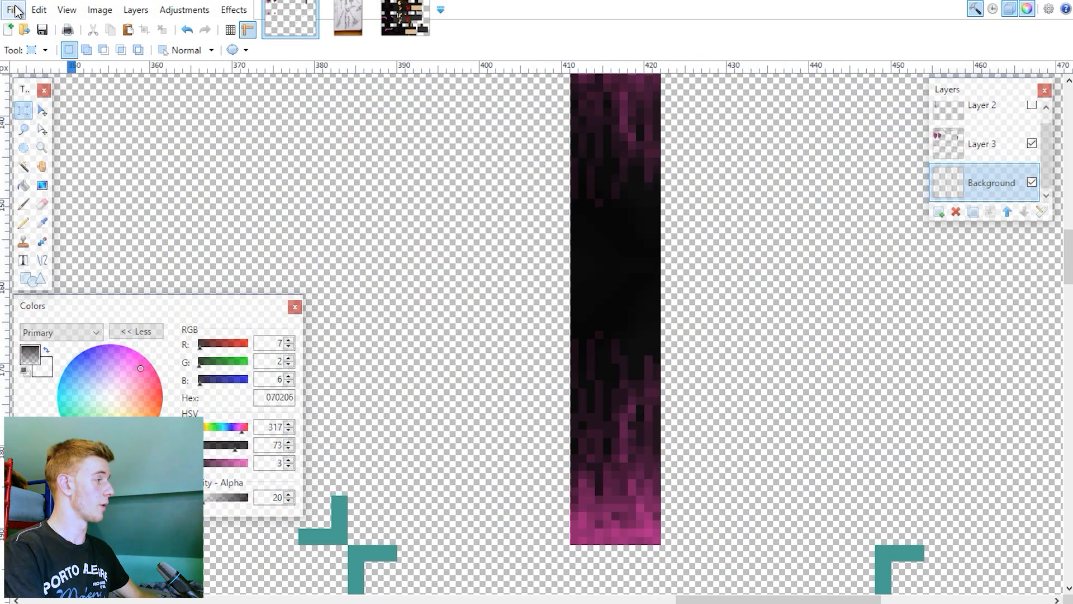
{"action": "left_click", "coordinate": [16, 11]}
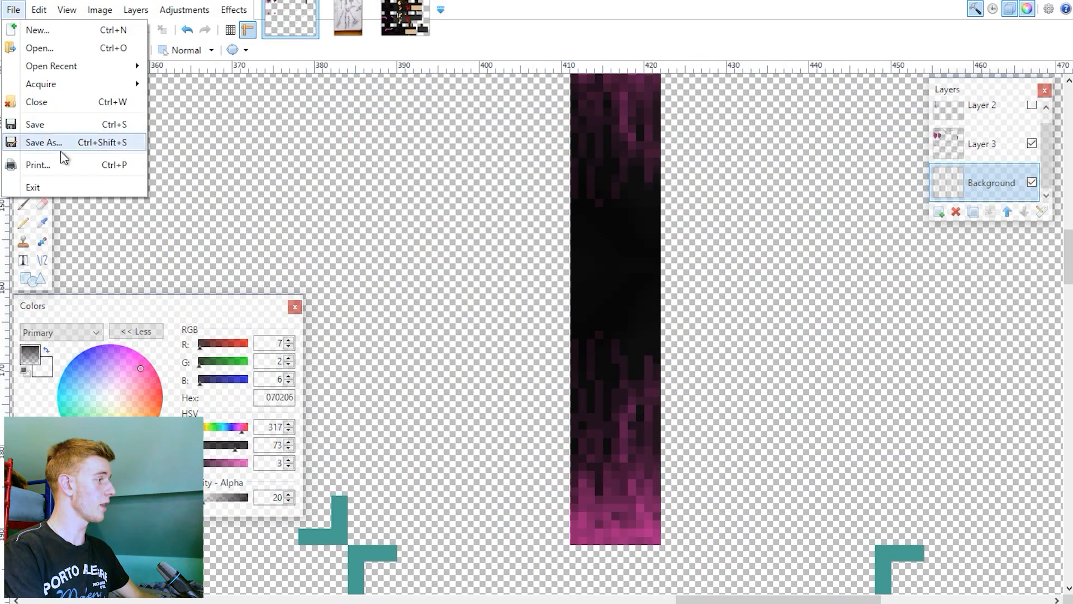
{"action": "left_click", "coordinate": [62, 142]}
{"action": "left_click", "coordinate": [158, 284]}
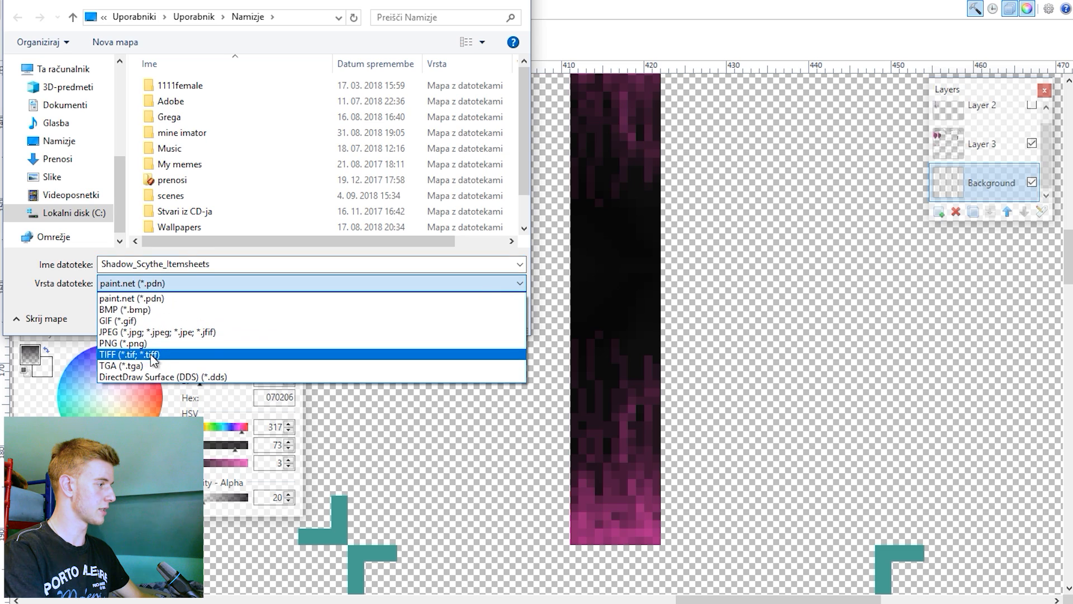
{"action": "left_click", "coordinate": [149, 340]}
{"action": "left_click", "coordinate": [398, 316]}
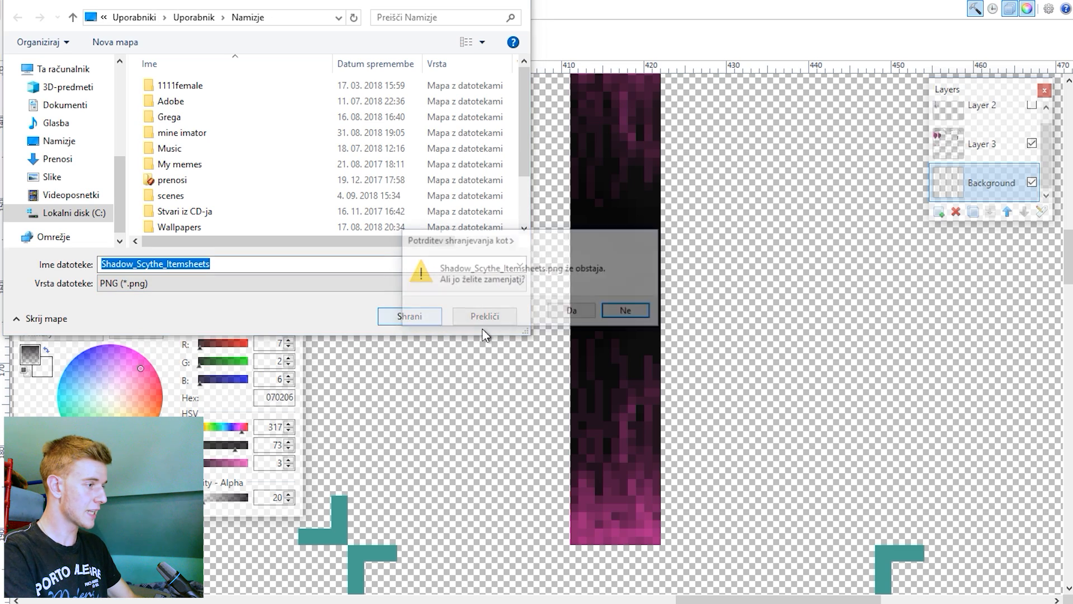
{"action": "left_click", "coordinate": [568, 312]}
{"action": "left_click", "coordinate": [654, 433]}
{"action": "left_click", "coordinate": [535, 333]}
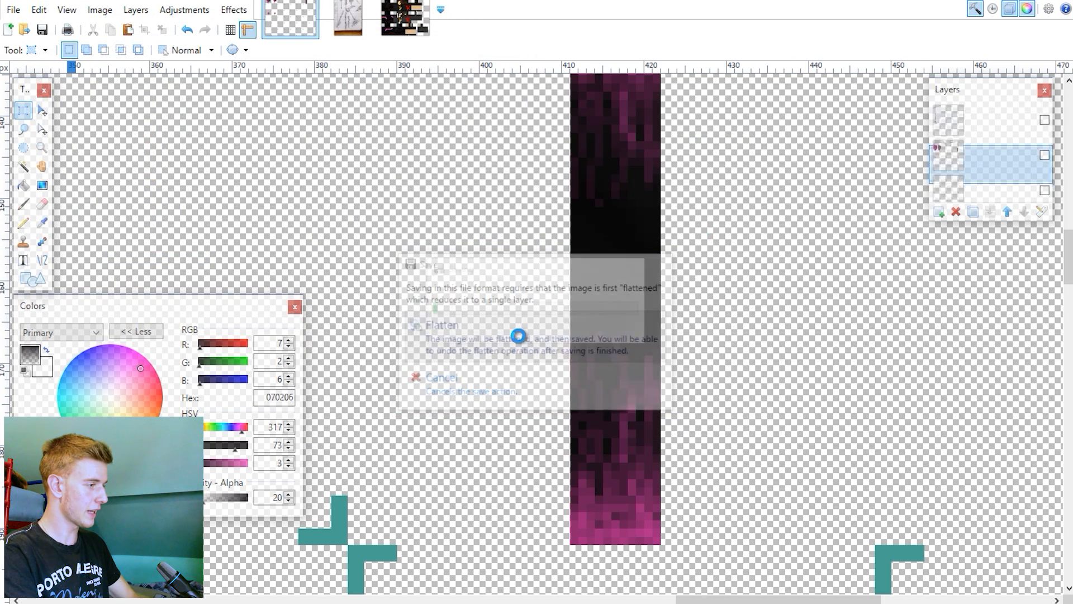
{"action": "key", "text": "ctrl+z"}
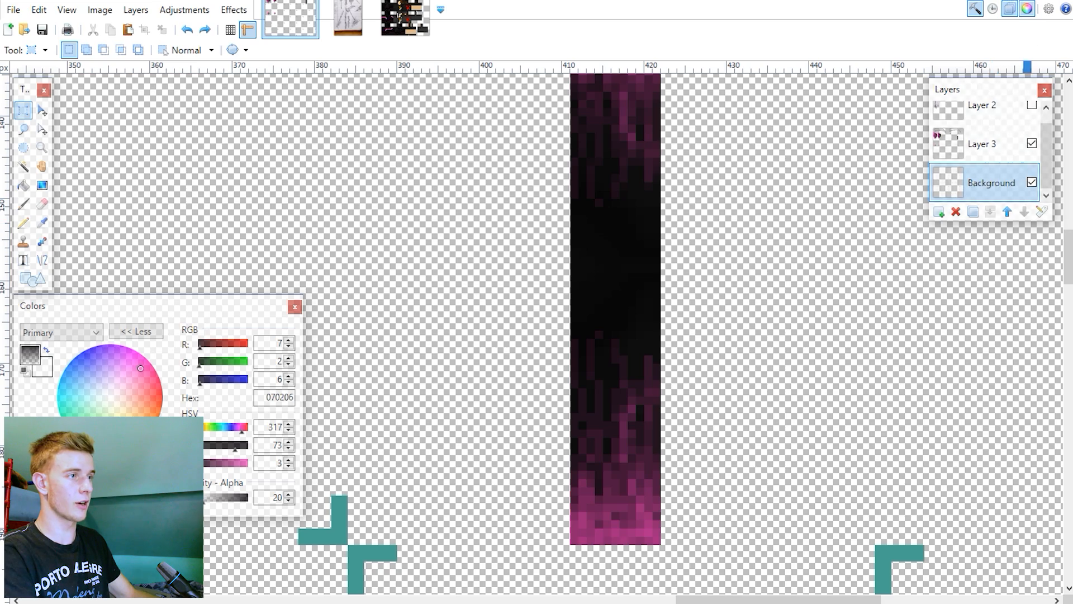
- Switch back to Mine-imator and replace the Shadow Scythe item sheet resource with the newly exported PNG
{"action": "key", "text": "alt+Tab"}
{"action": "left_click_drag", "start_coordinate": [658, 194], "coordinate": [658, 194]}
{"action": "scroll", "coordinate": [657, 194], "scroll_direction": "down", "scroll_amount": 3}
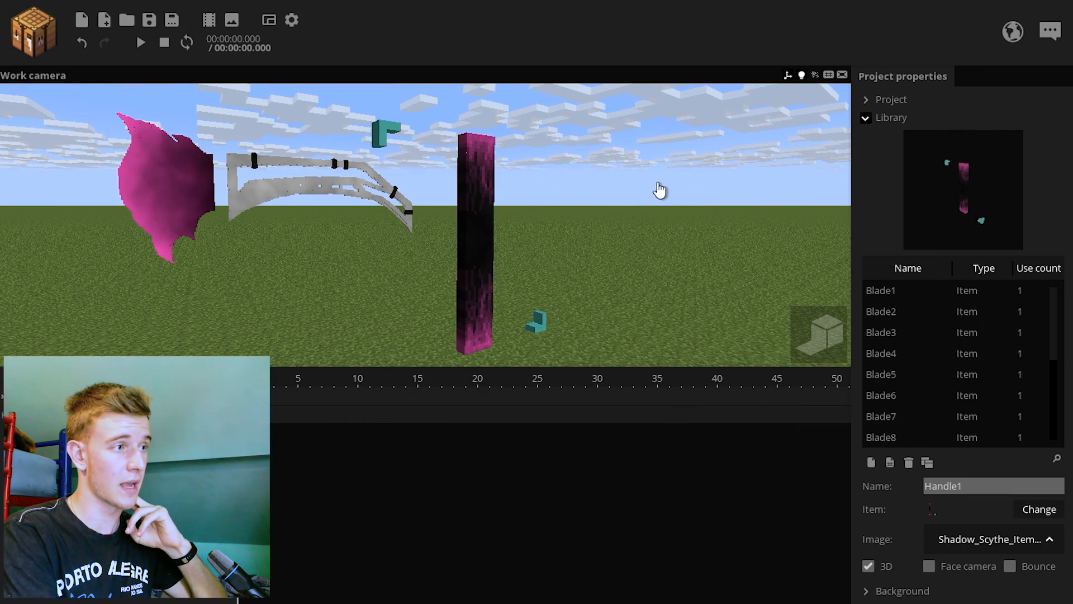
{"action": "left_click", "coordinate": [881, 118]}
{"action": "left_click", "coordinate": [890, 157]}
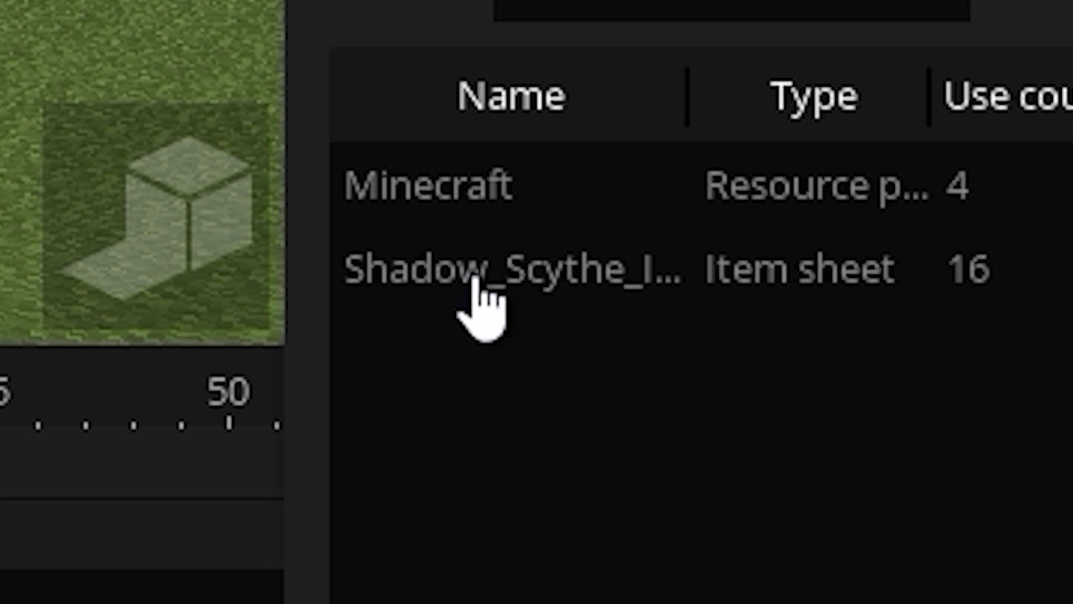
{"action": "left_click", "coordinate": [891, 347]}
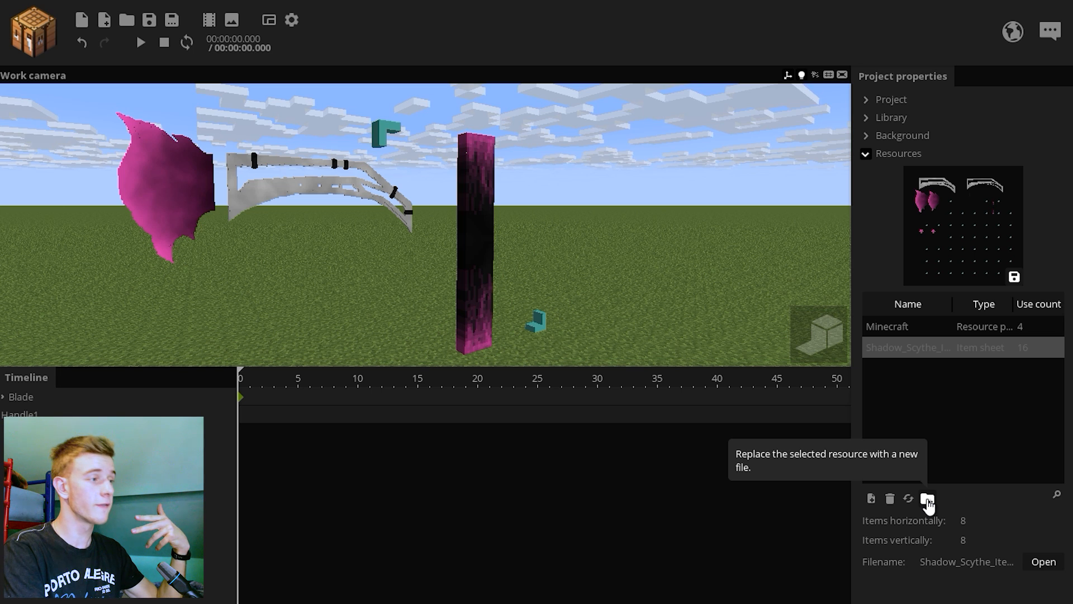
{"action": "left_click", "coordinate": [927, 499]}
{"action": "double_click", "coordinate": [553, 256]}
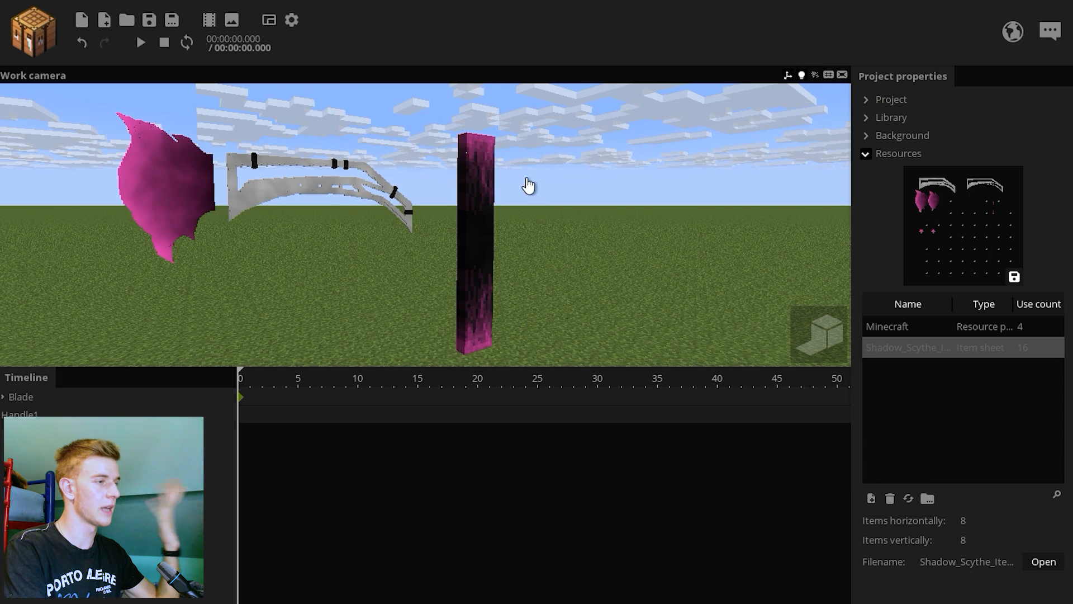
{"action": "left_click", "coordinate": [883, 156]}
{"action": "left_click", "coordinate": [881, 119]}
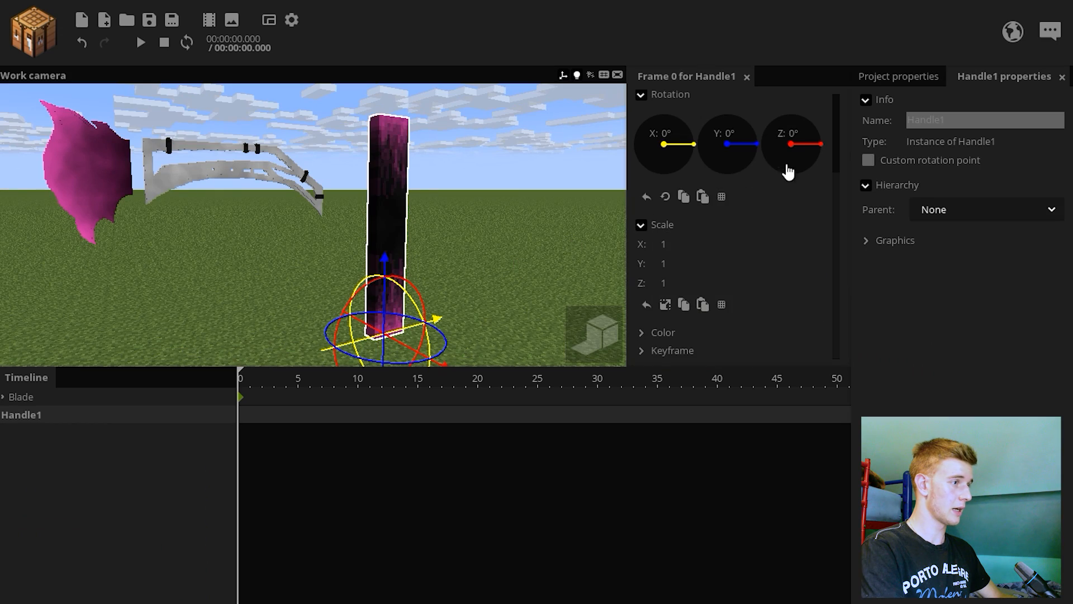
- Set the position of Handle1 to 0 on the X, Y and Z axes
{"action": "scroll", "coordinate": [788, 172], "scroll_direction": "up", "scroll_amount": 3}
{"action": "left_click", "coordinate": [675, 157]}
{"action": "type", "text": "0"}
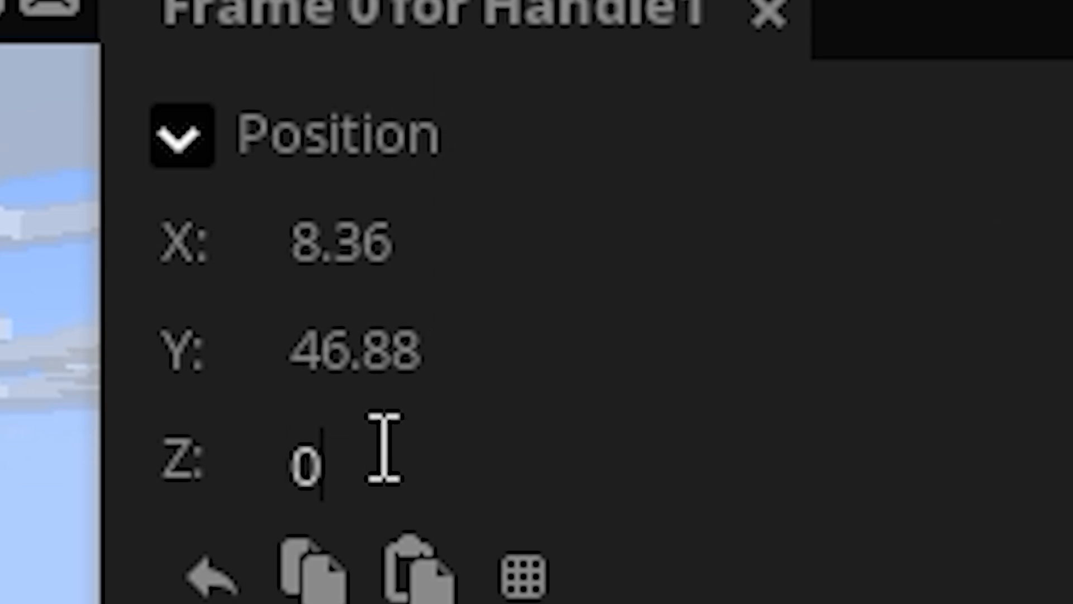
{"action": "left_click", "coordinate": [672, 138]}
{"action": "type", "text": "0"}
{"action": "left_click", "coordinate": [669, 119]}
{"action": "type", "text": "0"}
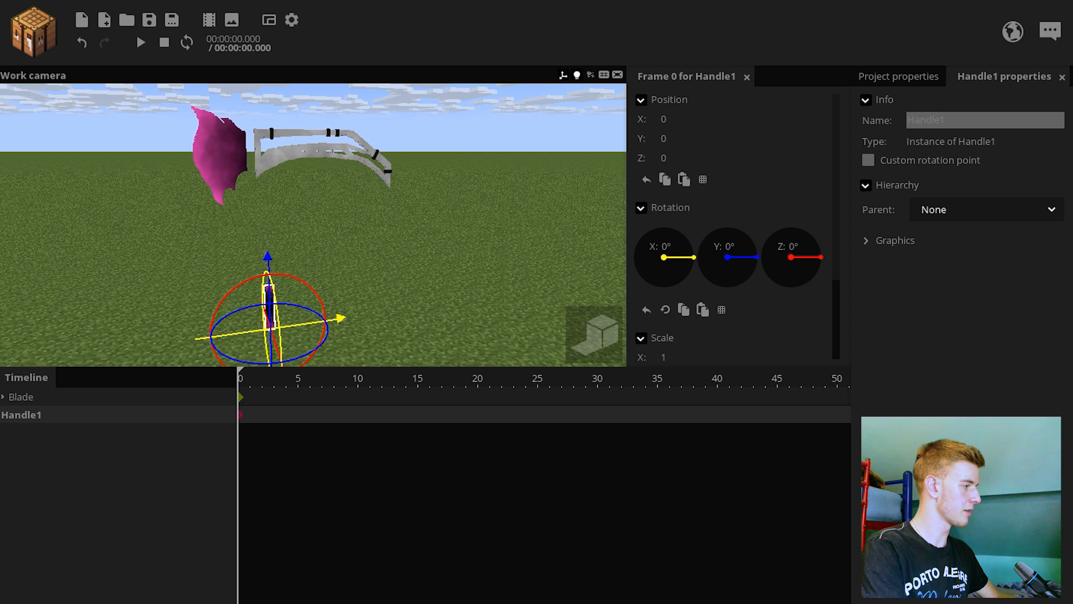
- Put Handle1 in a folder named Handle and move the folder to about Y 31.39, beneath the blade
{"action": "type", "text": "Handle"}
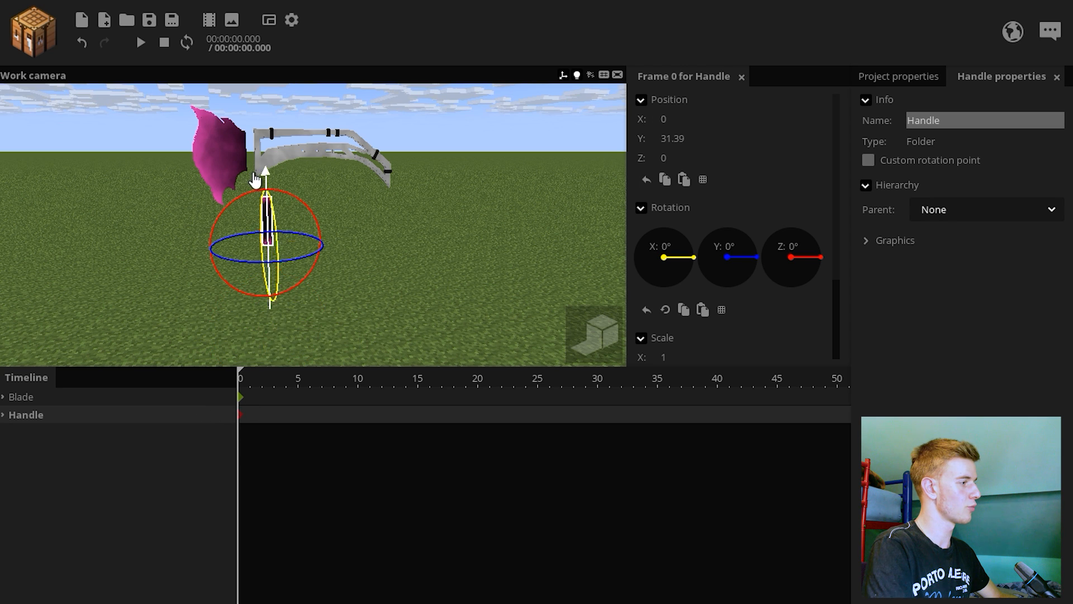
{"action": "left_click_drag", "start_coordinate": [321, 175], "coordinate": [315, 164]}
{"action": "left_click_drag", "start_coordinate": [246, 407], "coordinate": [226, 454]}
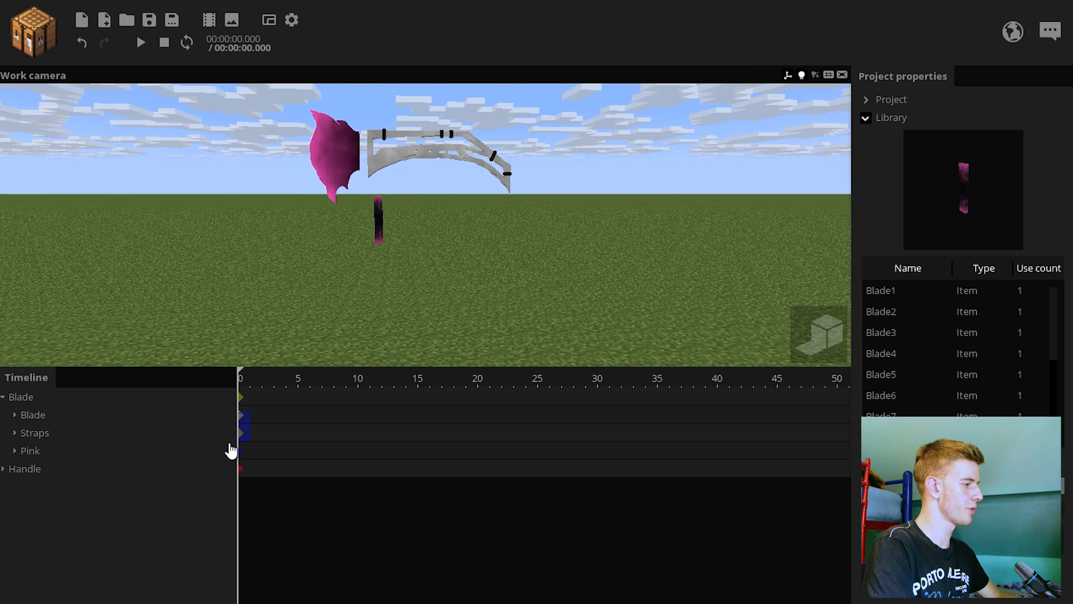
{"action": "left_click_drag", "start_coordinate": [382, 223], "coordinate": [381, 238]}
{"action": "left_click_drag", "start_coordinate": [338, 183], "coordinate": [353, 184]}
{"action": "left_click", "coordinate": [4, 469]}
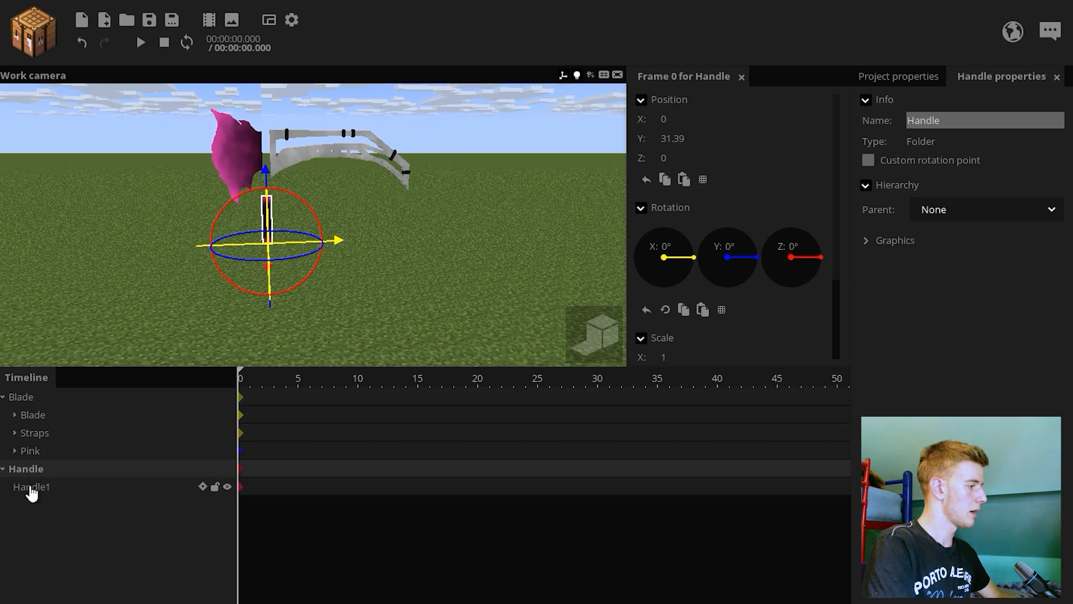
- Enable a custom rotation point on Handle1 and set its Y value to 8
{"action": "left_click", "coordinate": [30, 487]}
{"action": "key", "text": "w"}
{"action": "right_click_drag", "start_coordinate": [290, 318], "coordinate": [302, 289]}
{"action": "key", "text": "w"}
{"action": "key", "text": "q"}
{"action": "key", "text": "w"}
{"action": "key", "text": "s"}
{"action": "key", "text": "e"}
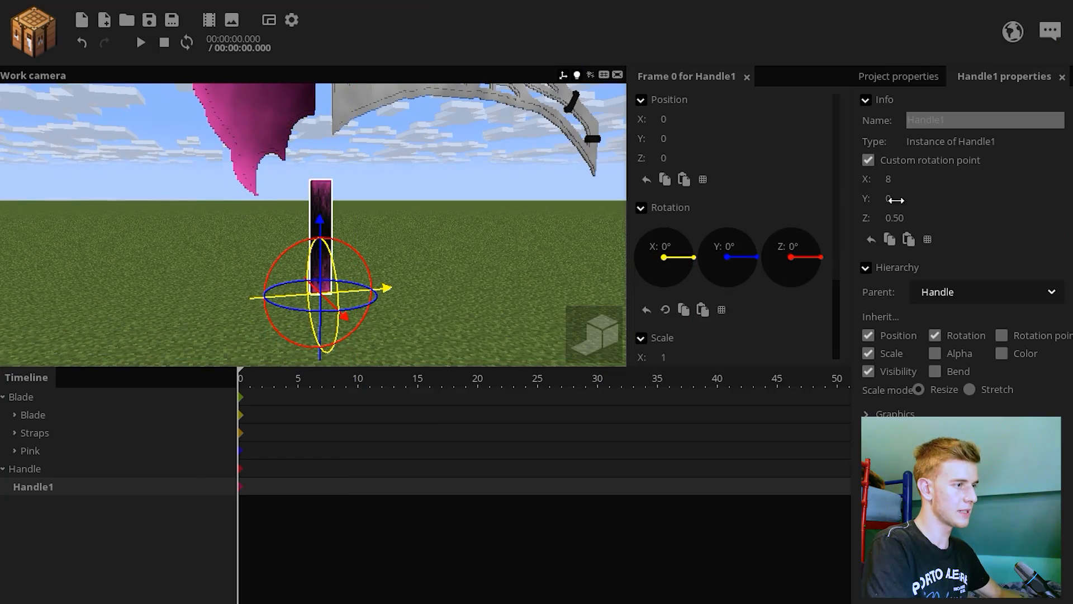
{"action": "left_click", "coordinate": [893, 198]}
{"action": "type", "text": "8"}
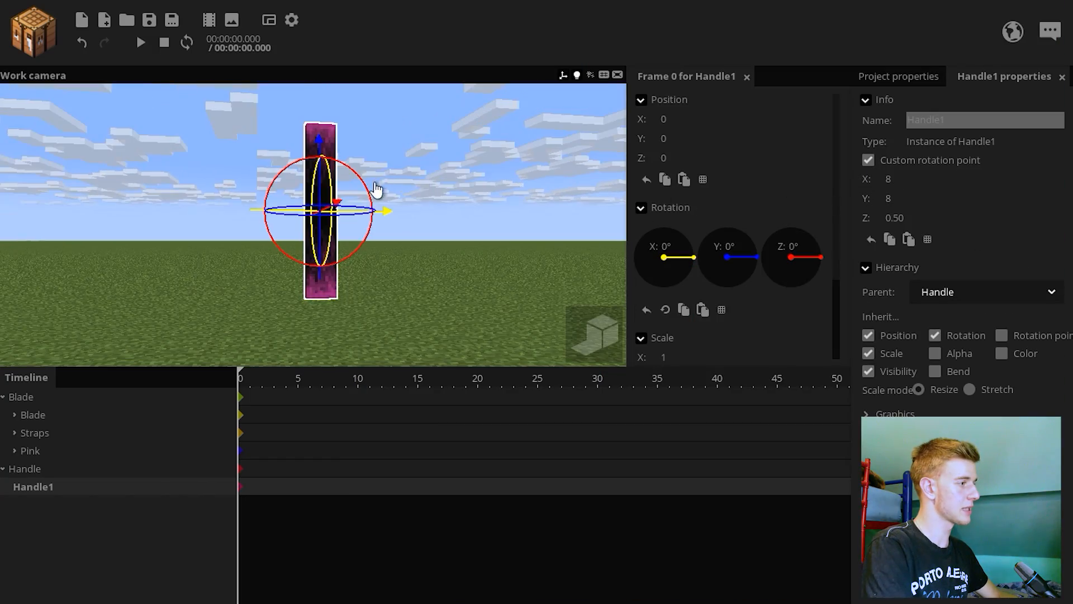
- Duplicate Handle1 and set the copy's Y rotation to 90° so the two pieces cross
{"action": "left_click_drag", "start_coordinate": [376, 189], "coordinate": [419, 207]}
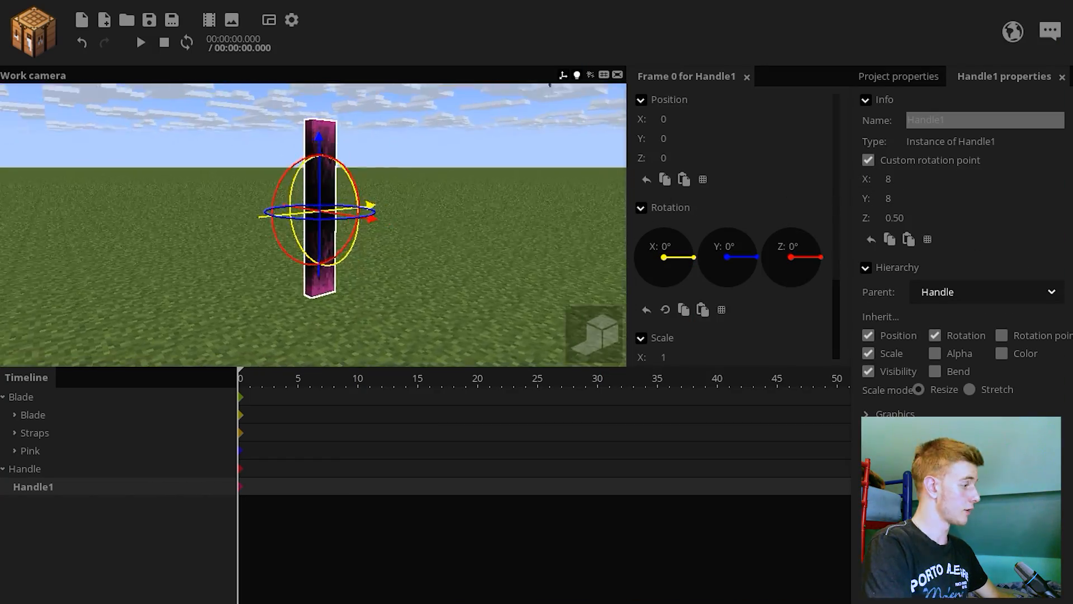
{"action": "key", "text": "ctrl+d"}
{"action": "left_click_drag", "start_coordinate": [448, 241], "coordinate": [448, 291]}
{"action": "left_click_drag", "start_coordinate": [365, 232], "coordinate": [368, 237]}
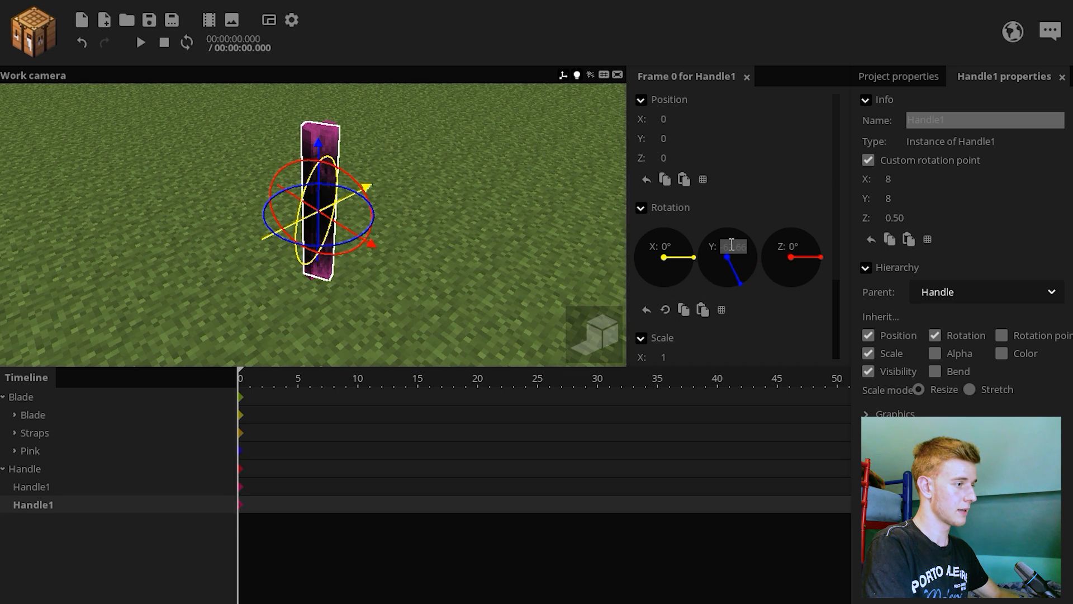
{"action": "left_click_drag", "start_coordinate": [528, 219], "coordinate": [540, 214]}
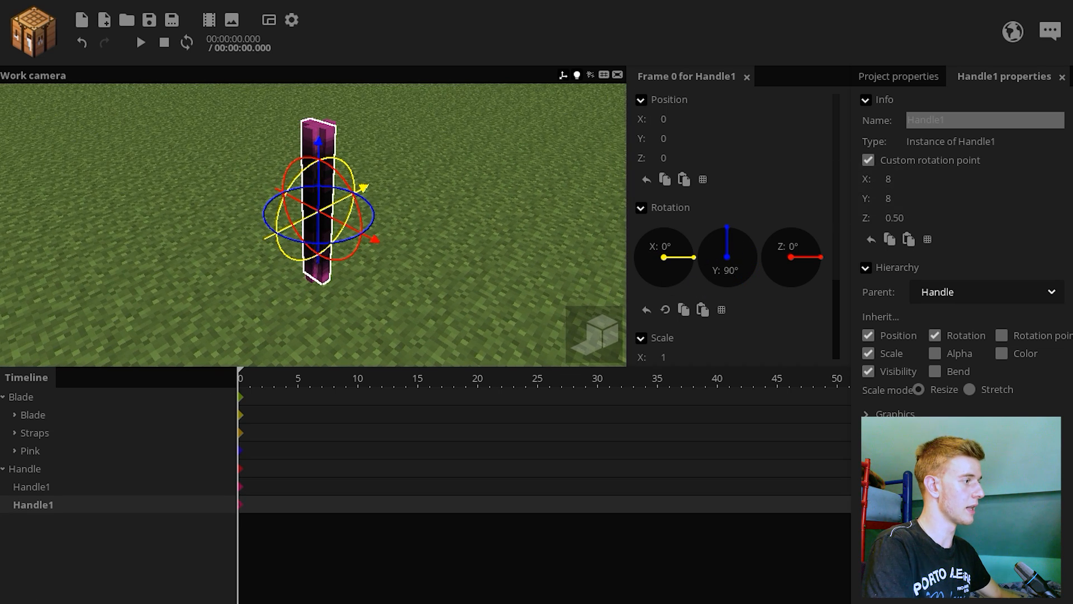
- Group both Handle1 pieces into a folder named Segment inside the Handle folder
{"action": "left_click", "coordinate": [133, 487], "text": "shift"}
{"action": "key", "text": "ctrl+f"}
{"action": "type", "text": "S"}
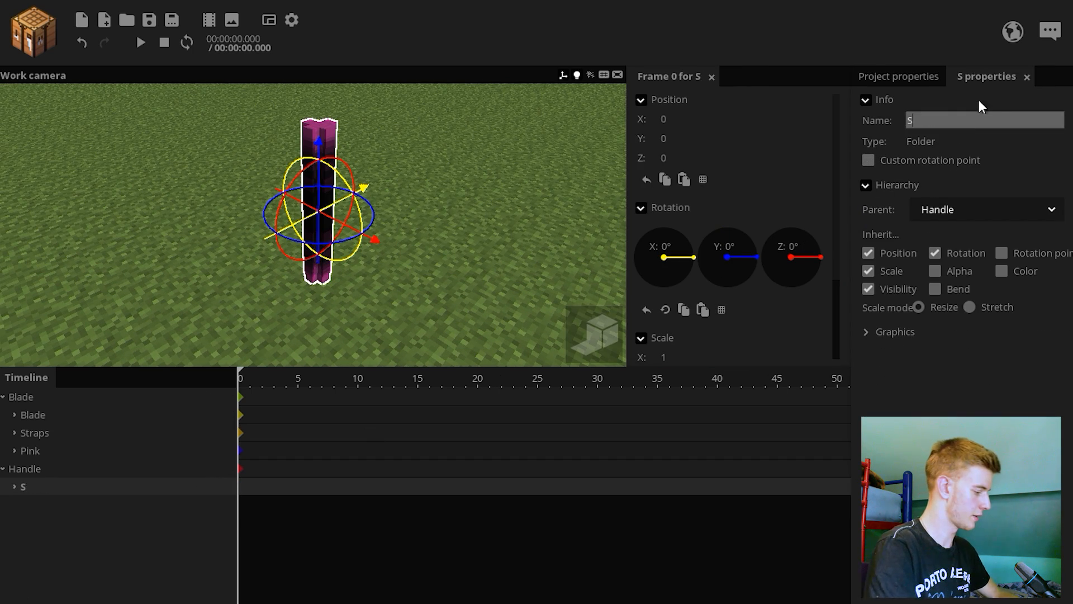
{"action": "type", "text": "egment"}
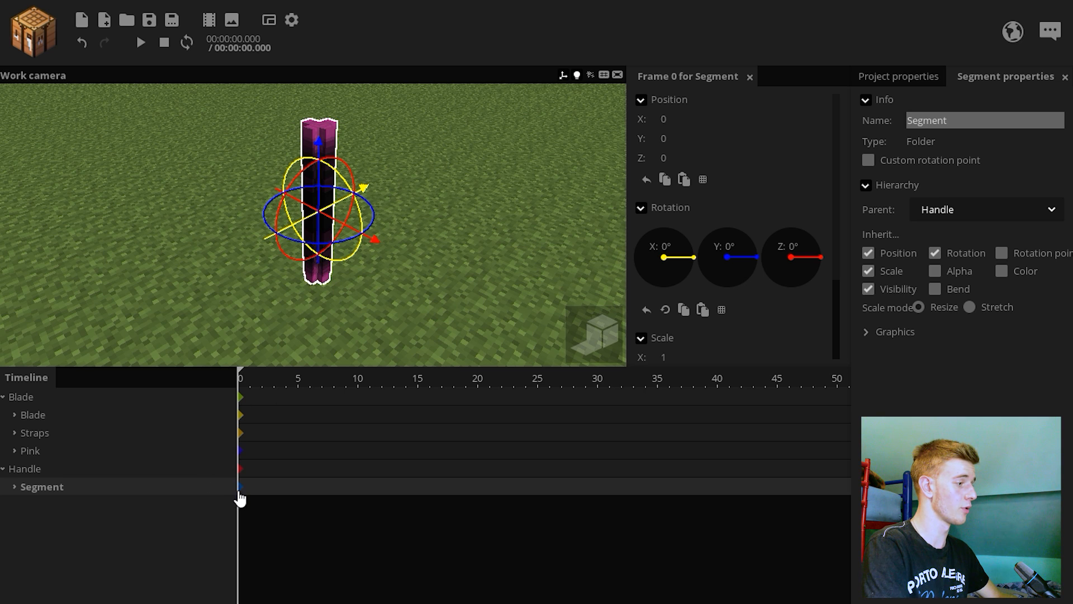
- Scale both Handle1 pieces inside the Segment folder to X 0.77 and Z 2.45 for a thicker handle
{"action": "left_click", "coordinate": [15, 487]}
{"action": "left_click_drag", "start_coordinate": [252, 504], "coordinate": [192, 540]}
{"action": "scroll", "coordinate": [807, 212], "scroll_direction": "down", "scroll_amount": 3}
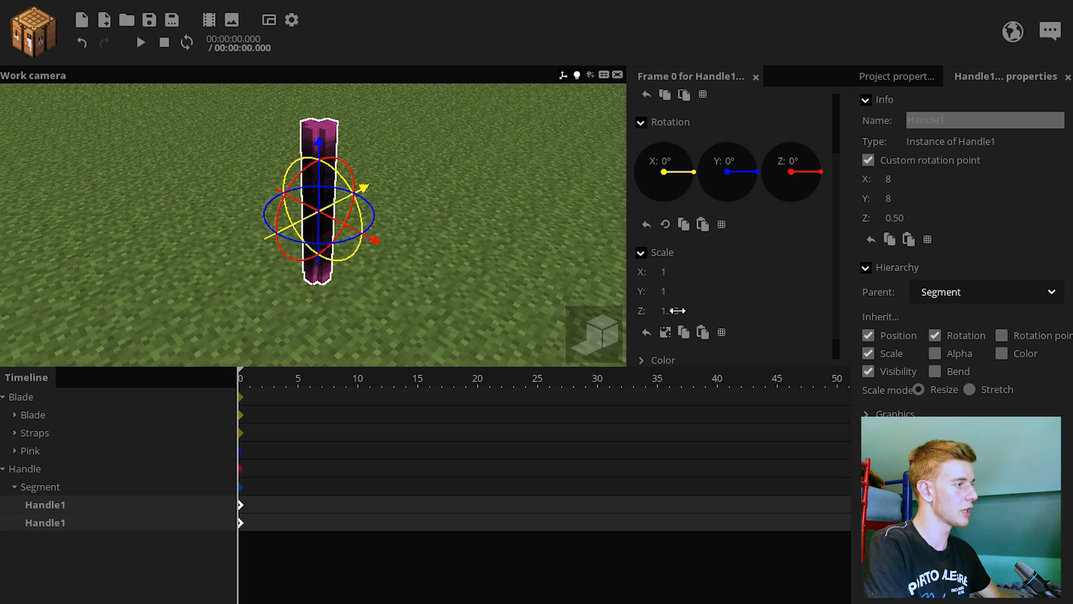
{"action": "left_click_drag", "start_coordinate": [551, 249], "coordinate": [625, 283]}
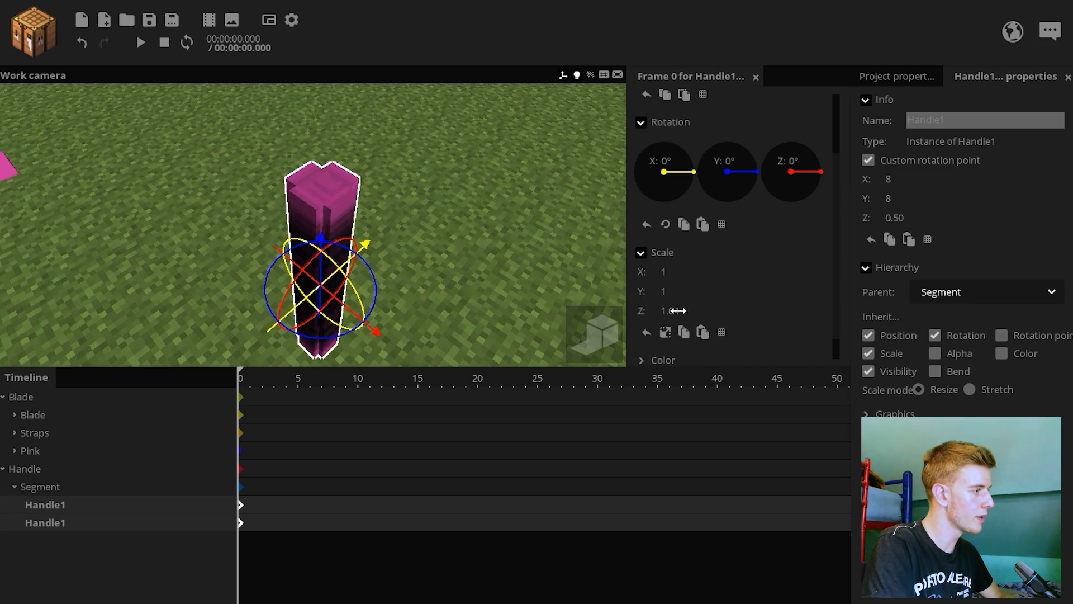
{"action": "left_click_drag", "start_coordinate": [681, 310], "coordinate": [675, 310]}
{"action": "left_click_drag", "start_coordinate": [550, 252], "coordinate": [481, 258]}
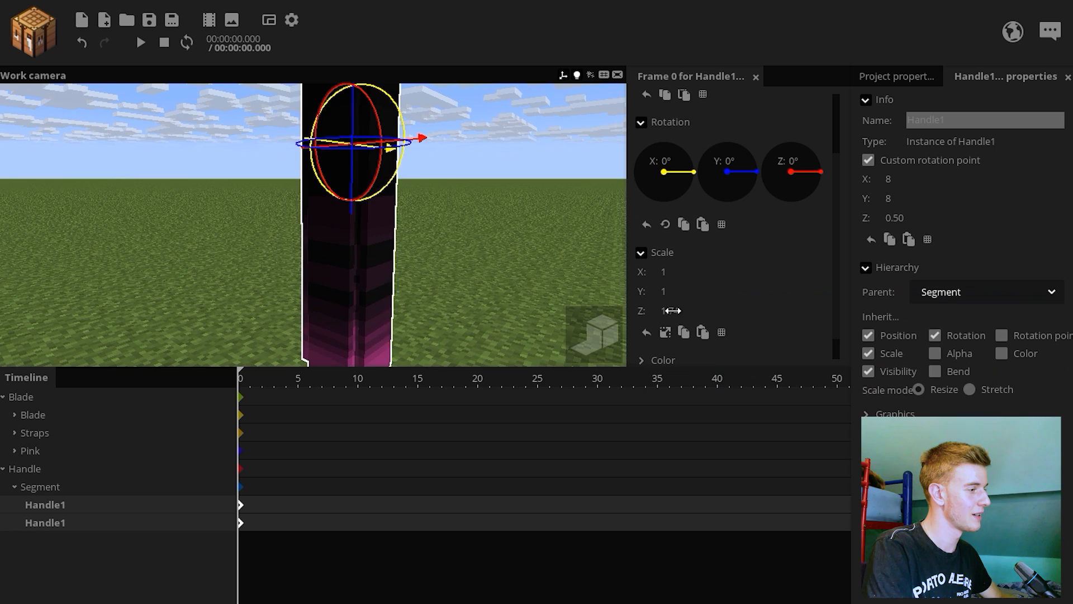
{"action": "mouse_move", "coordinate": [686, 306]}
{"action": "left_mouse_down"}
{"action": "mouse_move", "coordinate": [696, 307]}
{"action": "mouse_move", "coordinate": [688, 310]}
{"action": "left_mouse_up"}
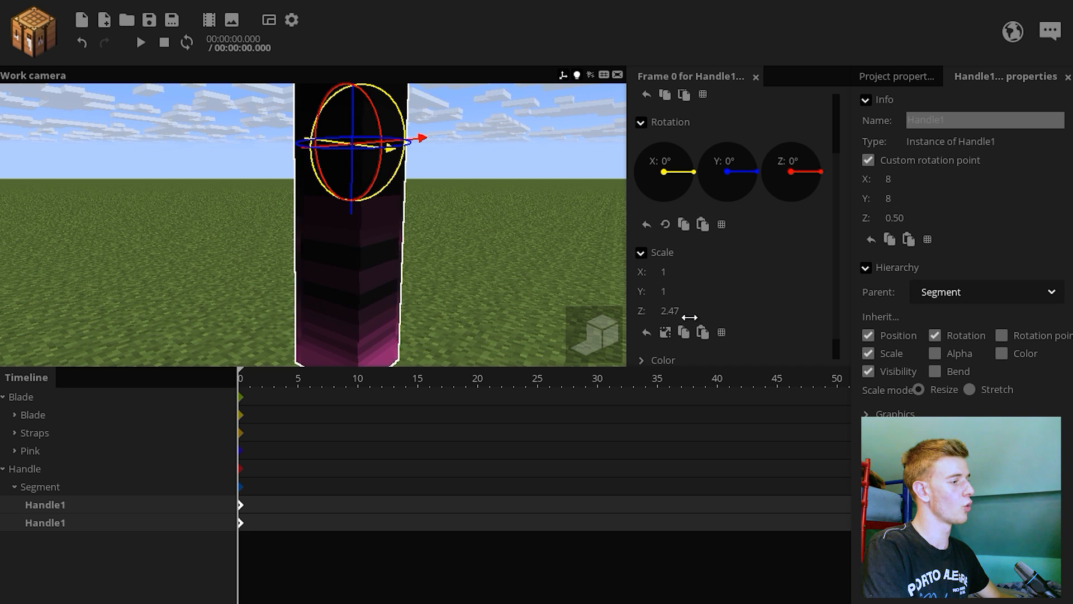
{"action": "mouse_move", "coordinate": [515, 278]}
{"action": "right_mouse_down"}
{"action": "mouse_move", "coordinate": [514, 301]}
{"action": "mouse_move", "coordinate": [514, 270]}
{"action": "right_mouse_up"}
{"action": "left_click", "coordinate": [71, 490]}
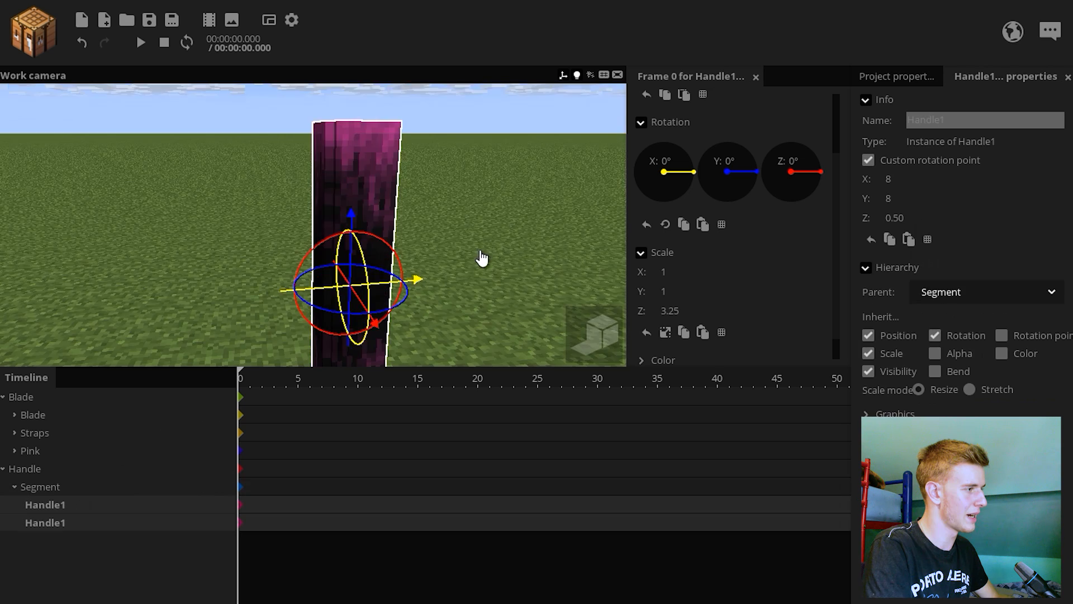
{"action": "left_click_drag", "start_coordinate": [478, 258], "coordinate": [481, 308]}
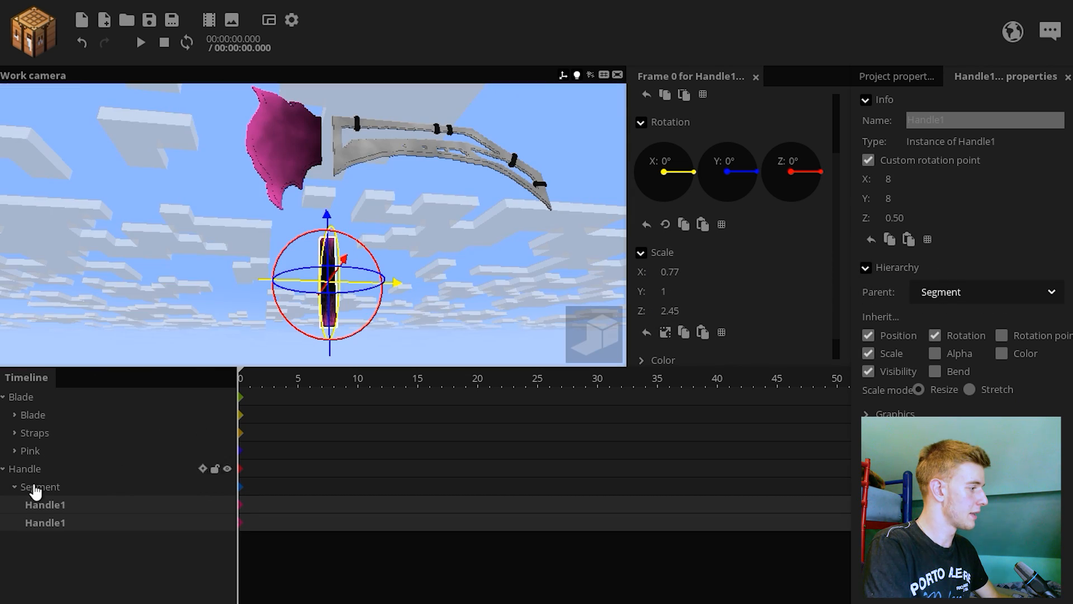
- Raise the Segment folder to about Y 30.38 beside the blade and shift the Blade, Straps and Pink folders along X to meet it
{"action": "left_click", "coordinate": [41, 486]}
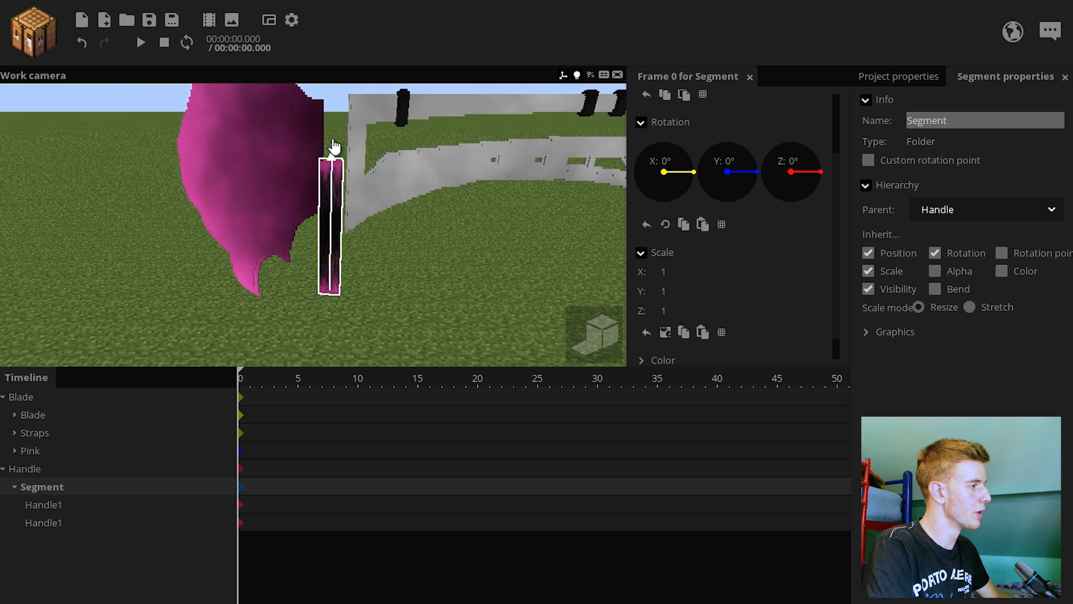
{"action": "left_click_drag", "start_coordinate": [333, 152], "coordinate": [334, 102]}
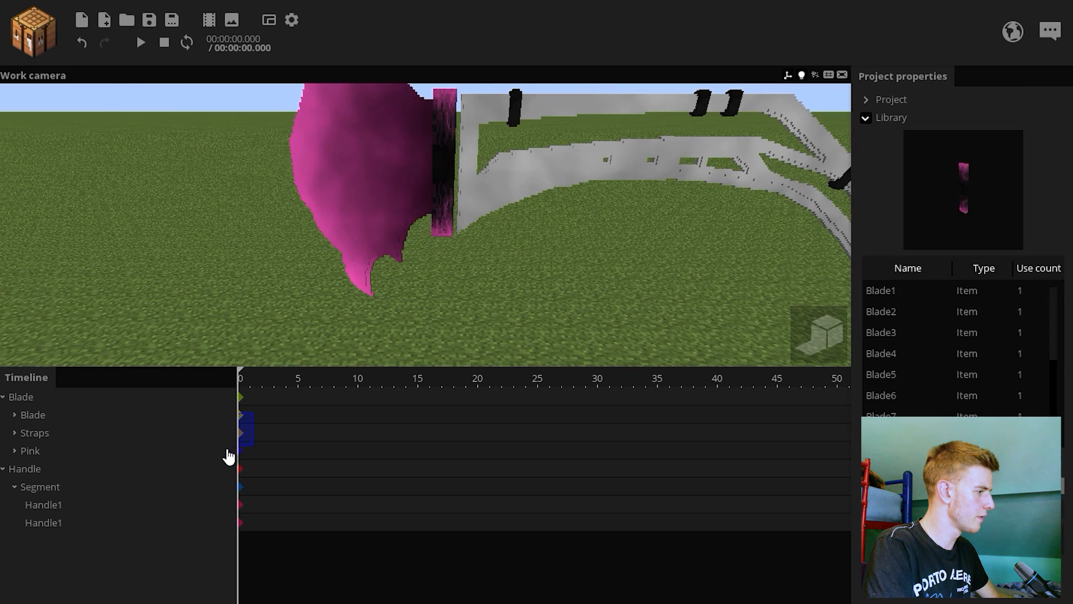
{"action": "left_click", "coordinate": [227, 450], "text": "shift"}
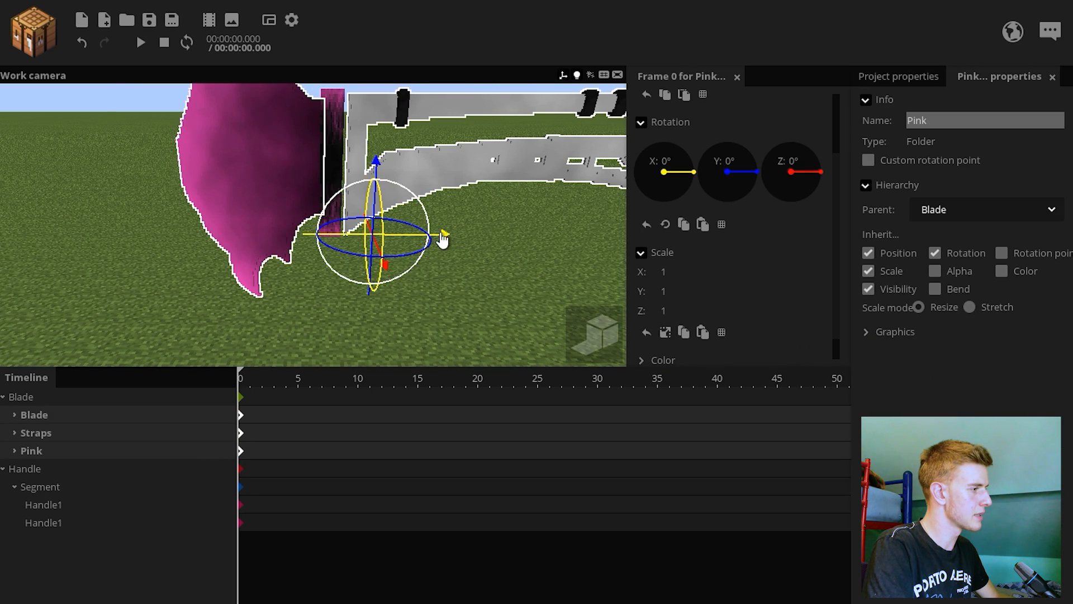
{"action": "left_click_drag", "start_coordinate": [442, 239], "coordinate": [444, 247]}
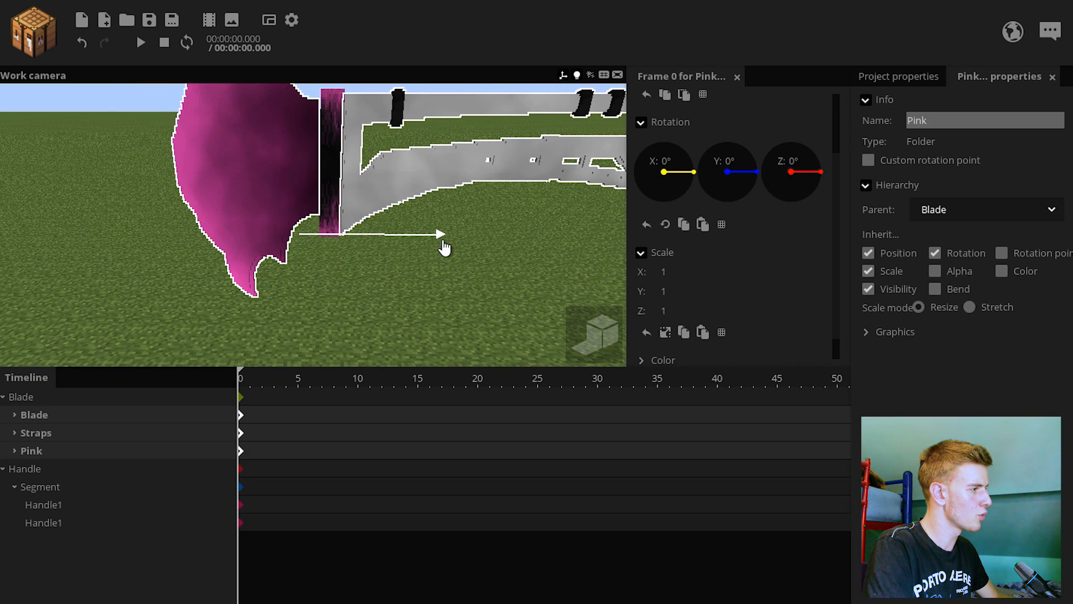
- Nudge the Pink folder along X against the handle segment and save the project
{"action": "right_click_drag", "start_coordinate": [444, 247], "coordinate": [444, 224]}
{"action": "key", "text": "w"}
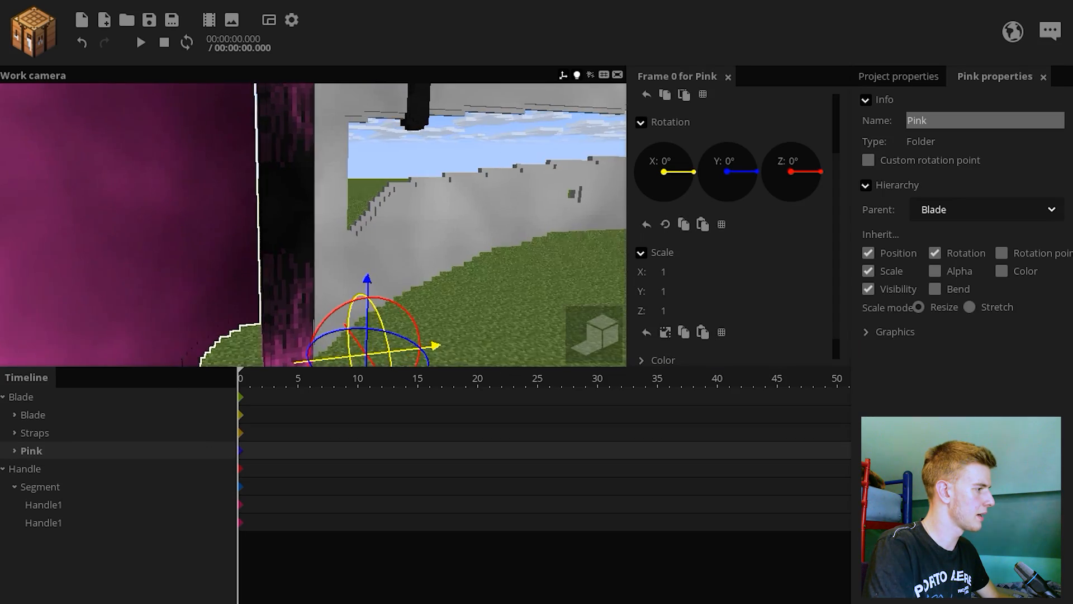
{"action": "left_click_drag", "start_coordinate": [444, 355], "coordinate": [443, 342]}
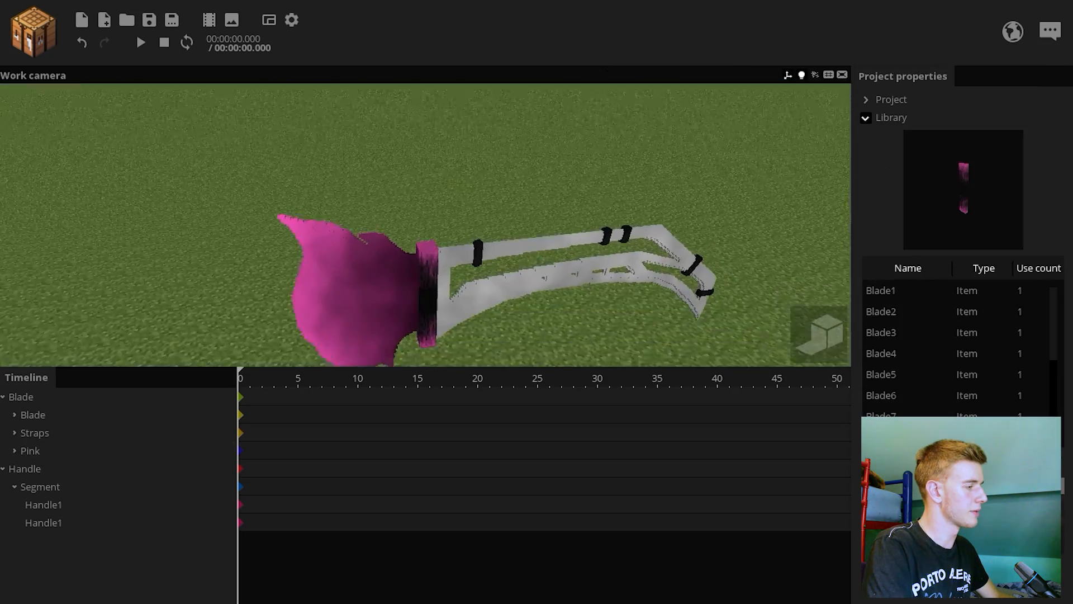
{"action": "mouse_move", "coordinate": [425, 224]}
{"action": "right_mouse_down"}
{"action": "mouse_move", "coordinate": [425, 184]}
{"action": "mouse_move", "coordinate": [425, 235]}
{"action": "right_mouse_up"}
{"action": "key", "text": "ctrl+s"}
- Duplicate the Segment folder within the Handle folder
{"action": "left_click", "coordinate": [14, 487]}
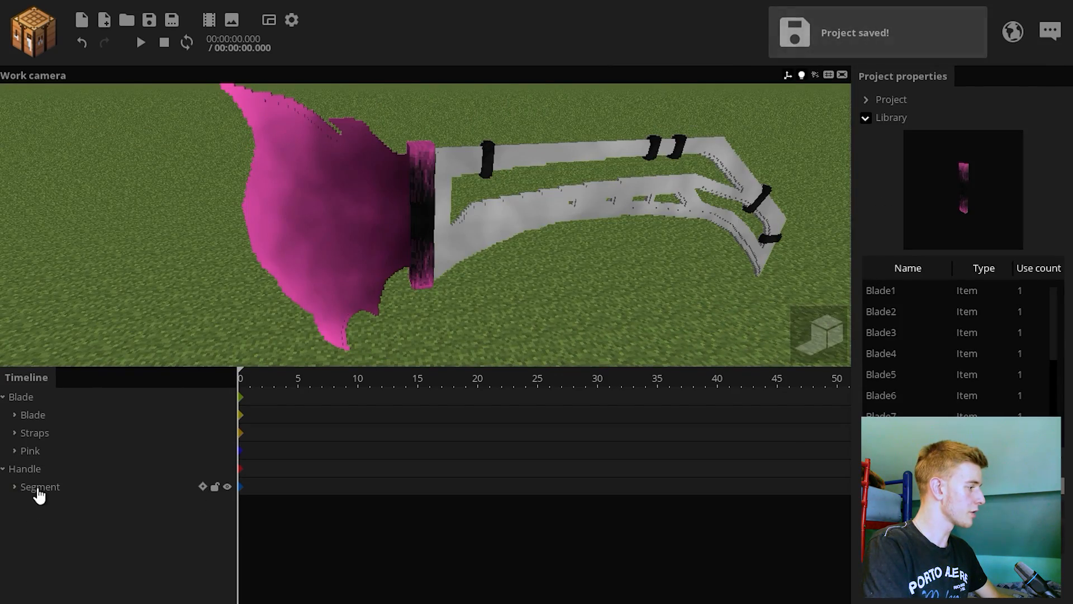
{"action": "left_click", "coordinate": [38, 489]}
{"action": "key", "text": "ctrl+d"}
- Try to move the duplicated Segment along Y with a position grid size of 16, and undo the move
{"action": "right_click_drag", "start_coordinate": [342, 356], "coordinate": [342, 313]}
{"action": "scroll", "coordinate": [702, 182], "scroll_direction": "up", "scroll_amount": 3}
{"action": "left_click", "coordinate": [702, 181]}
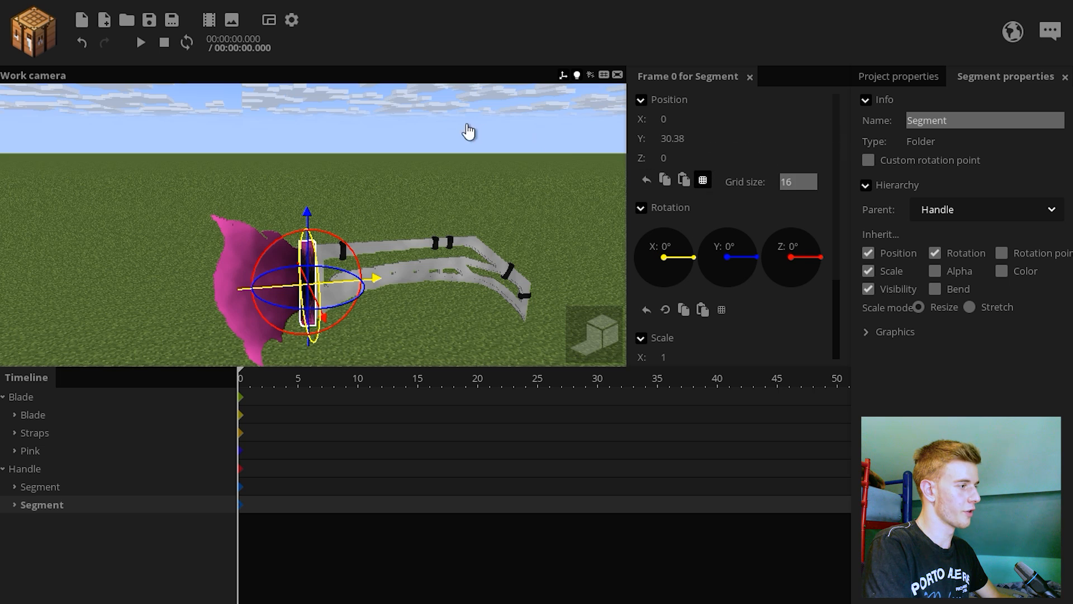
{"action": "right_click_drag", "start_coordinate": [469, 129], "coordinate": [469, 106]}
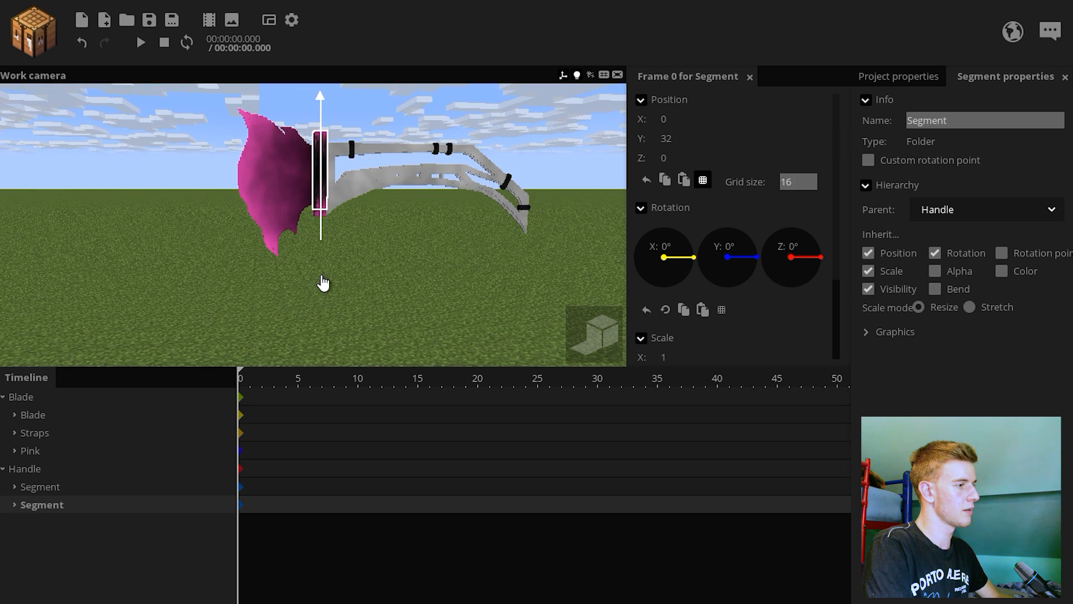
{"action": "left_click_drag", "start_coordinate": [323, 282], "coordinate": [324, 282]}
{"action": "left_click", "coordinate": [78, 48]}
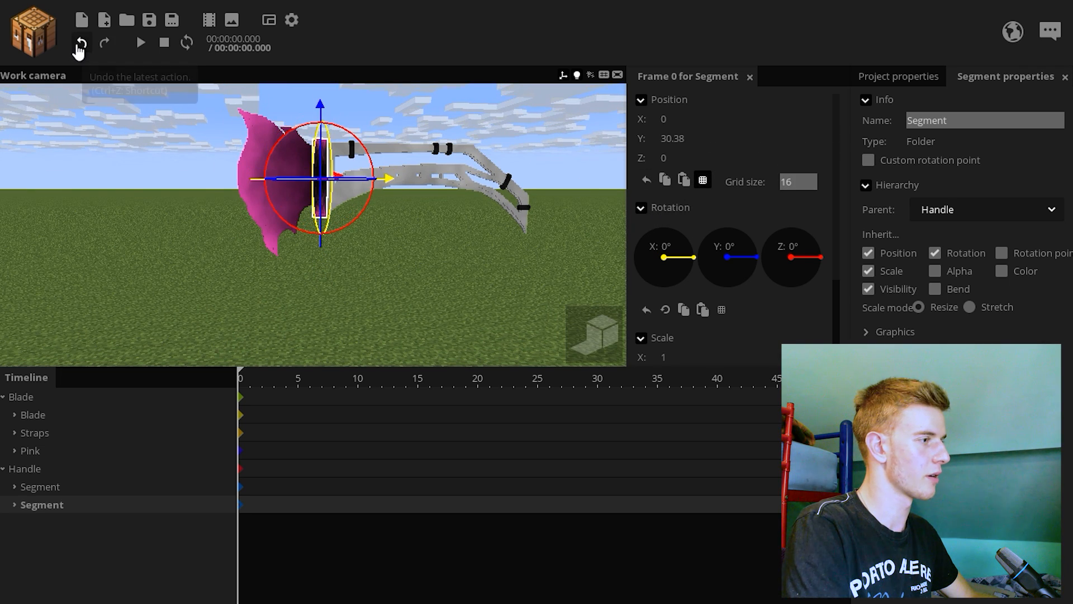
{"action": "left_click", "coordinate": [707, 182]}
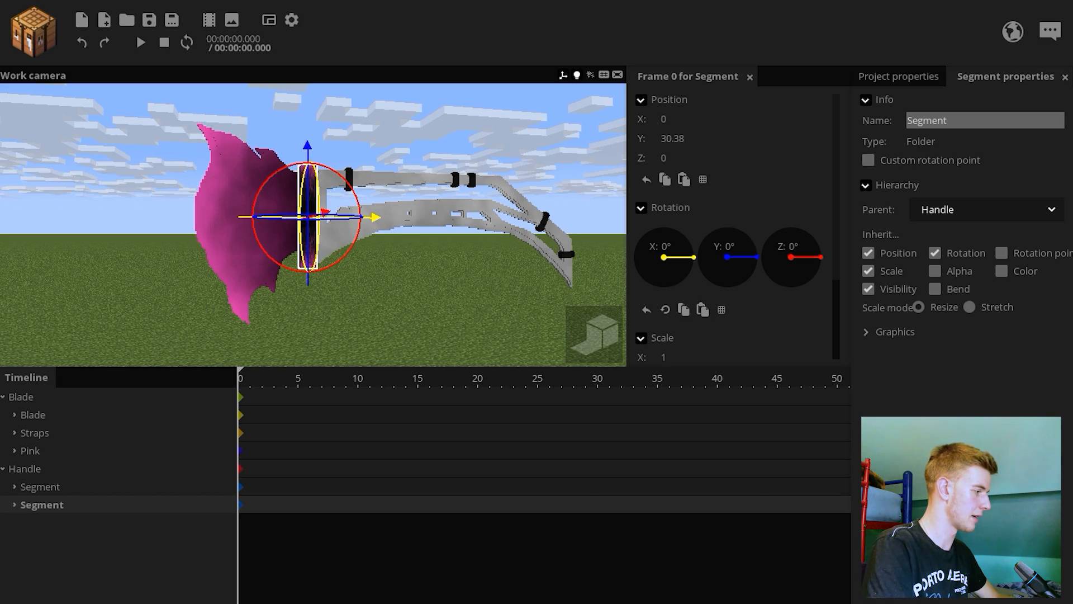
- Set the duplicated Segment's Y position to 14.38 and duplicate that lower Segment
{"action": "left_click", "coordinate": [663, 138]}
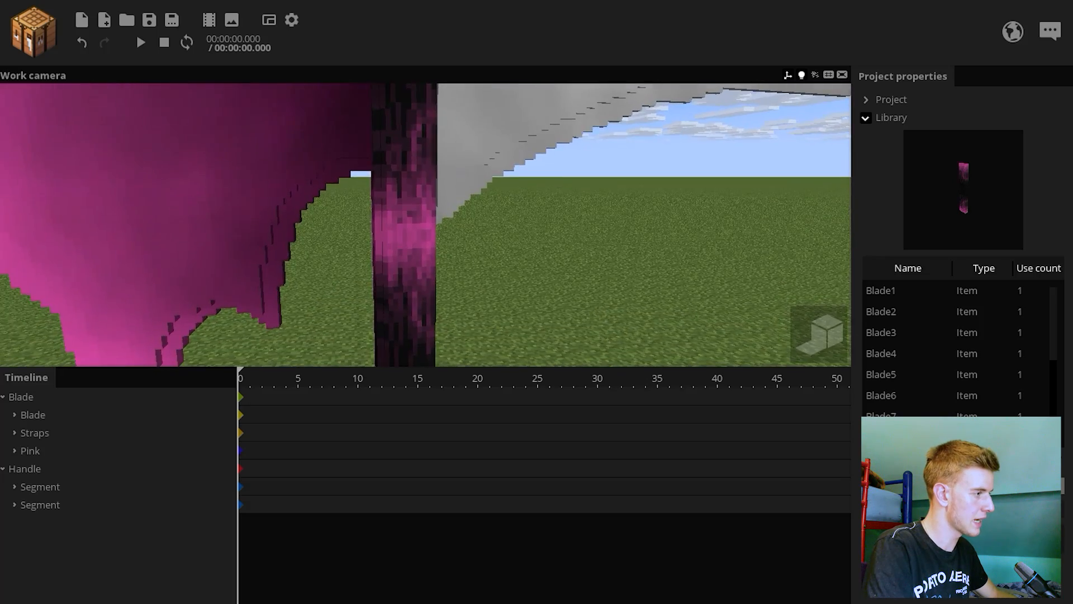
{"action": "key", "text": "s"}
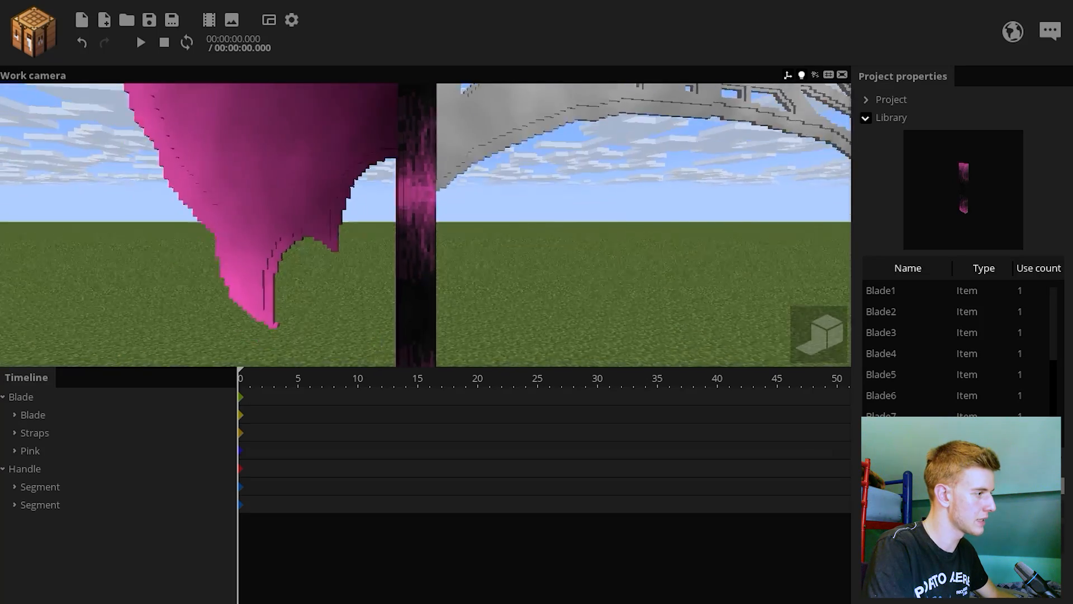
{"action": "left_click", "coordinate": [42, 504]}
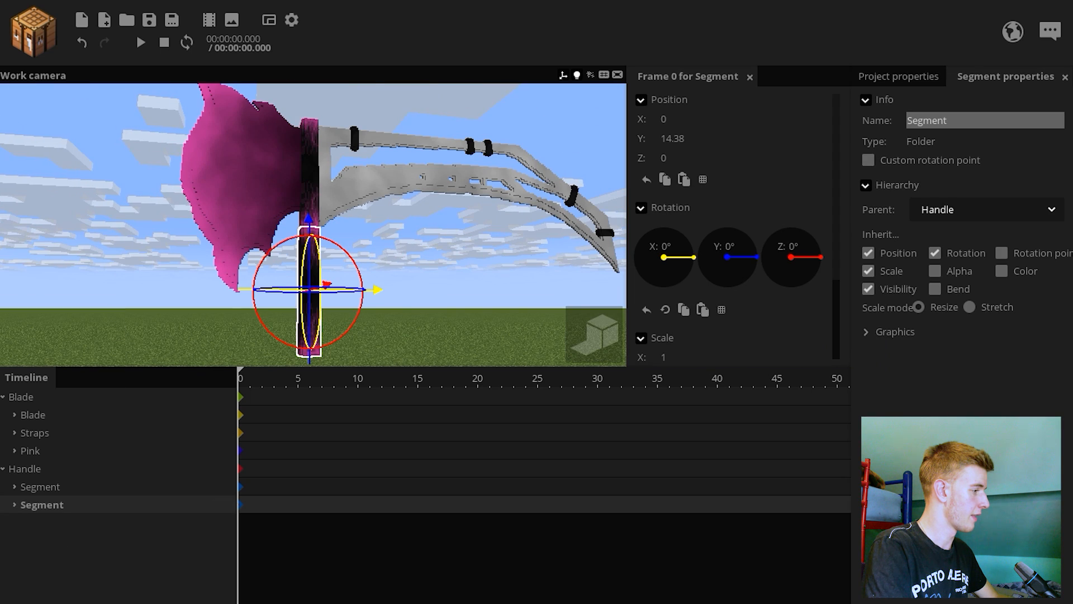
{"action": "key", "text": "ctrl+d"}
{"action": "right_click_drag", "start_coordinate": [224, 260], "coordinate": [224, 302]}
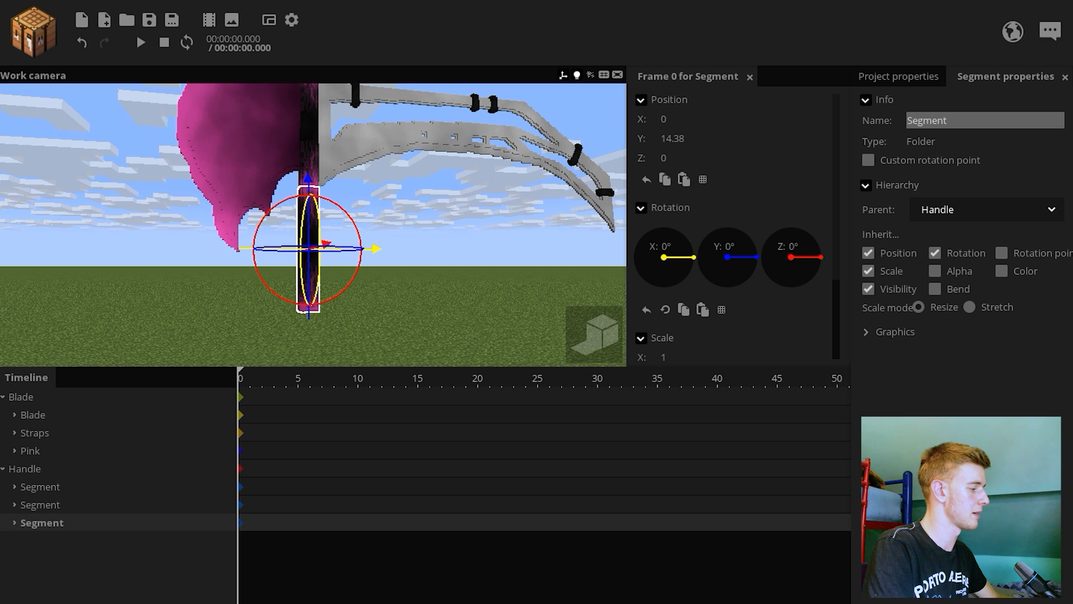
- Switch to the Windows calculator and subtract 16 from 14.38 to get the third Segment's Y position
{"action": "key", "text": "super"}
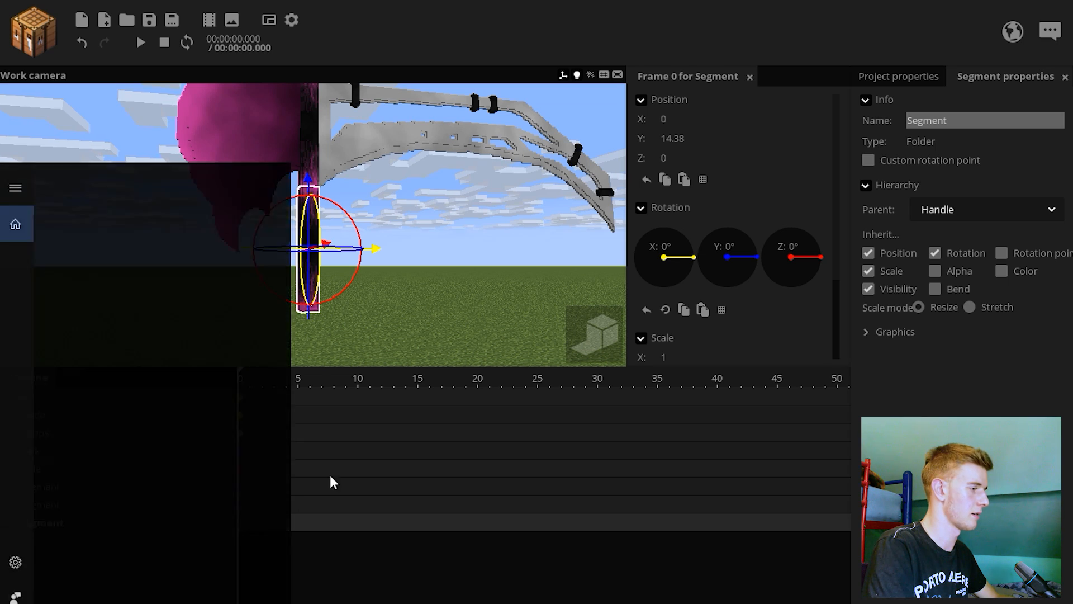
{"action": "type", "text": "kal"}
{"action": "left_click", "coordinate": [66, 211]}
{"action": "left_click_drag", "start_coordinate": [611, 72], "coordinate": [257, 82]}
{"action": "type", "text": "14,38"}
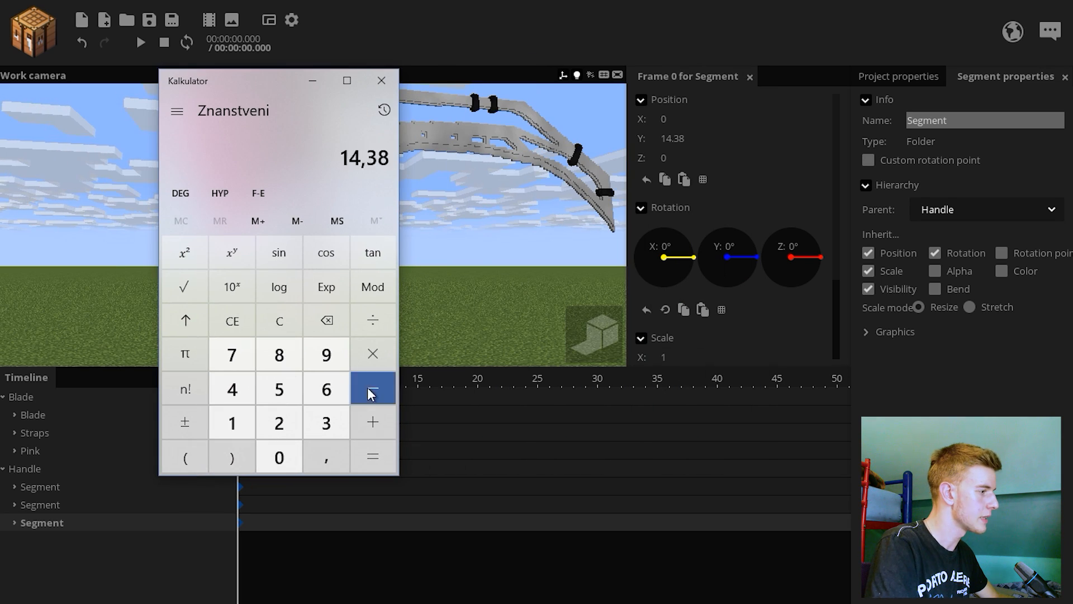
{"action": "left_click", "coordinate": [370, 388]}
{"action": "type", "text": "16"}
{"action": "key", "text": "Return"}
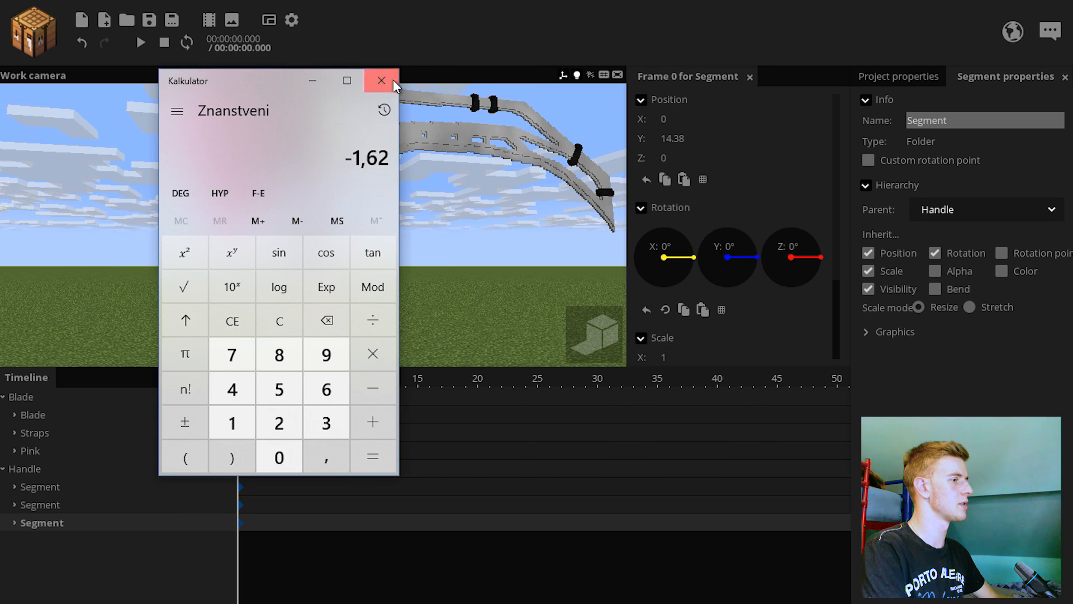
{"action": "left_click", "coordinate": [381, 80]}
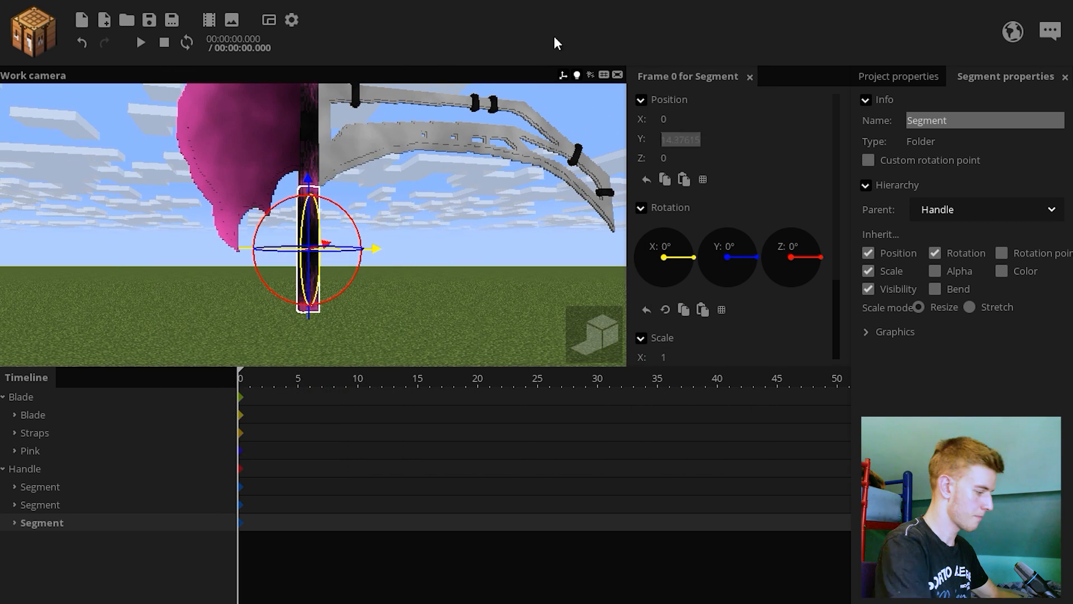
- Set the third Segment's Y position to -1.62 and duplicate it
{"action": "type", "text": "-1.62"}
{"action": "key", "text": "Return"}
{"action": "key", "text": "ctrl+d"}
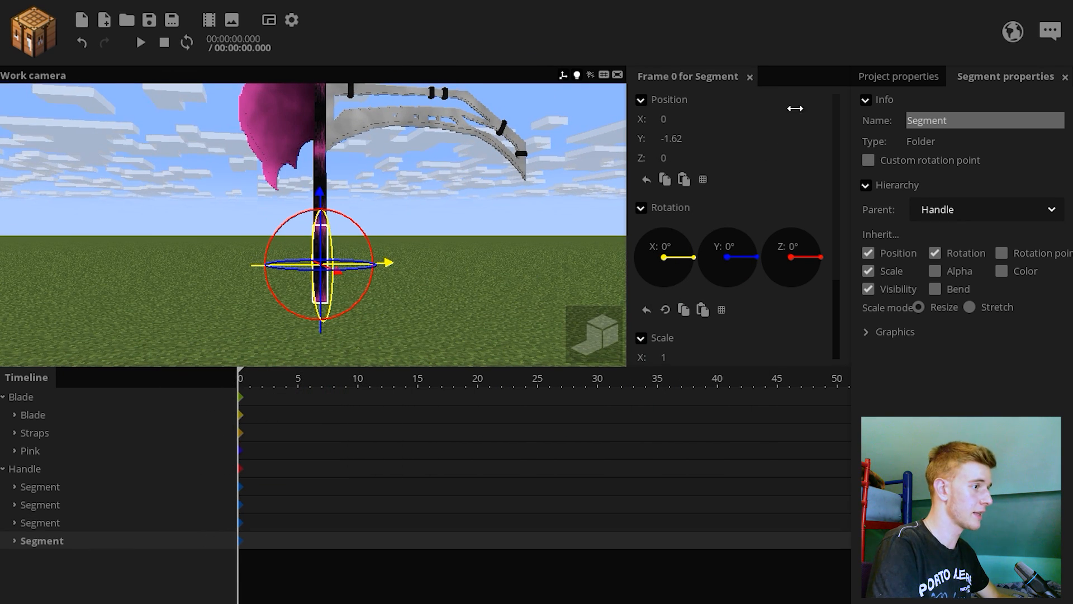
- Continue the handle downward with end-to-end Segment copies, six Segments in total, and save the project
{"action": "type", "text": "7"}
{"action": "key", "text": "ctrl+d"}
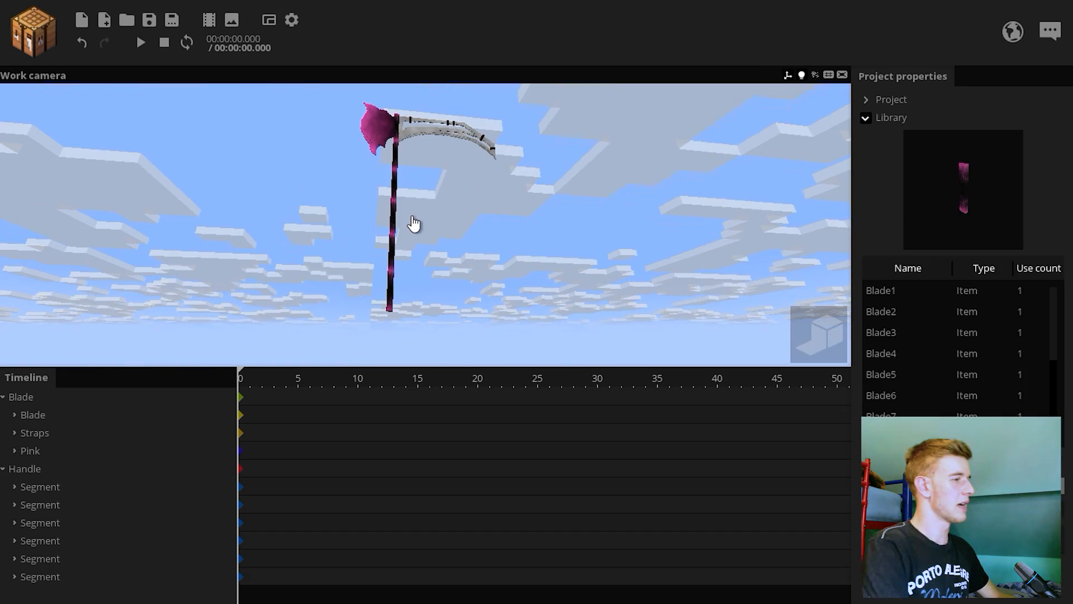
{"action": "left_click_drag", "start_coordinate": [452, 223], "coordinate": [451, 302]}
{"action": "scroll", "coordinate": [452, 223], "scroll_direction": "down", "scroll_amount": 3}
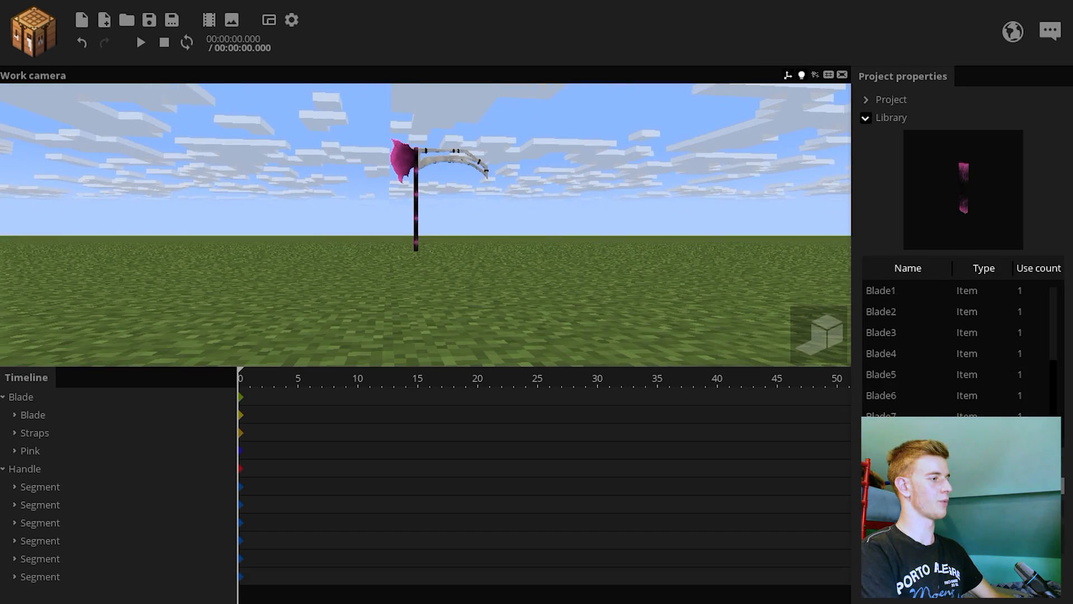
{"action": "scroll", "coordinate": [452, 224], "scroll_direction": "up", "scroll_amount": 2}
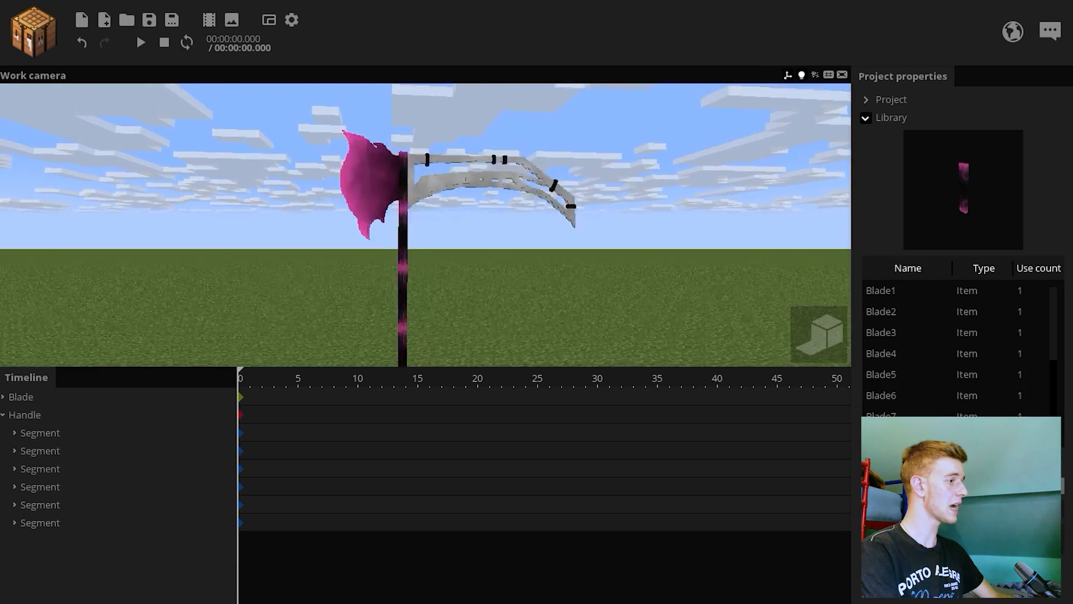
{"action": "right_click_drag", "start_coordinate": [425, 224], "coordinate": [405, 251]}
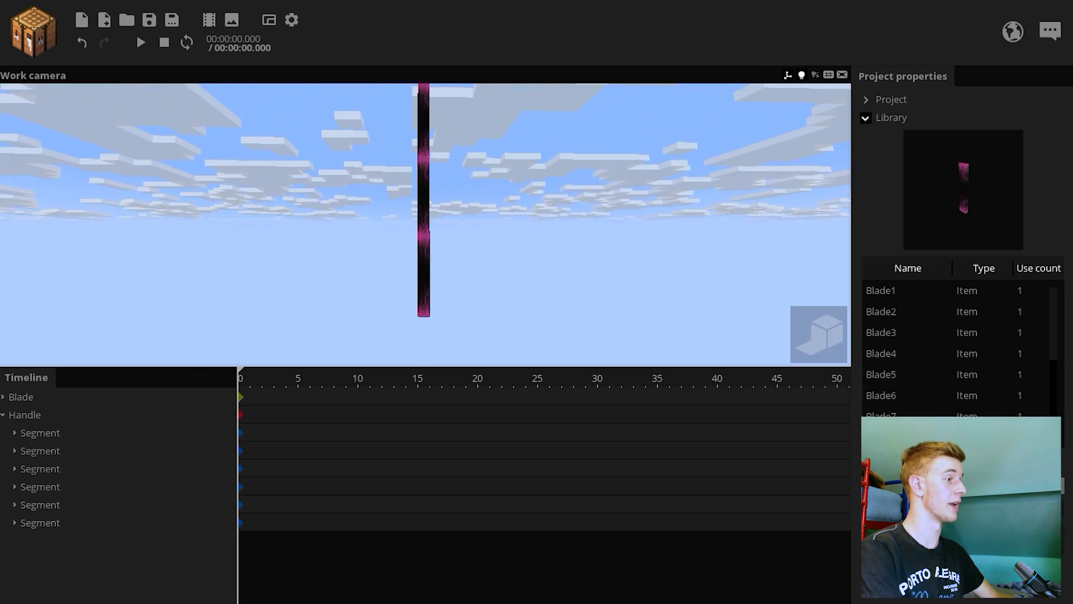
{"action": "left_click", "coordinate": [149, 21]}
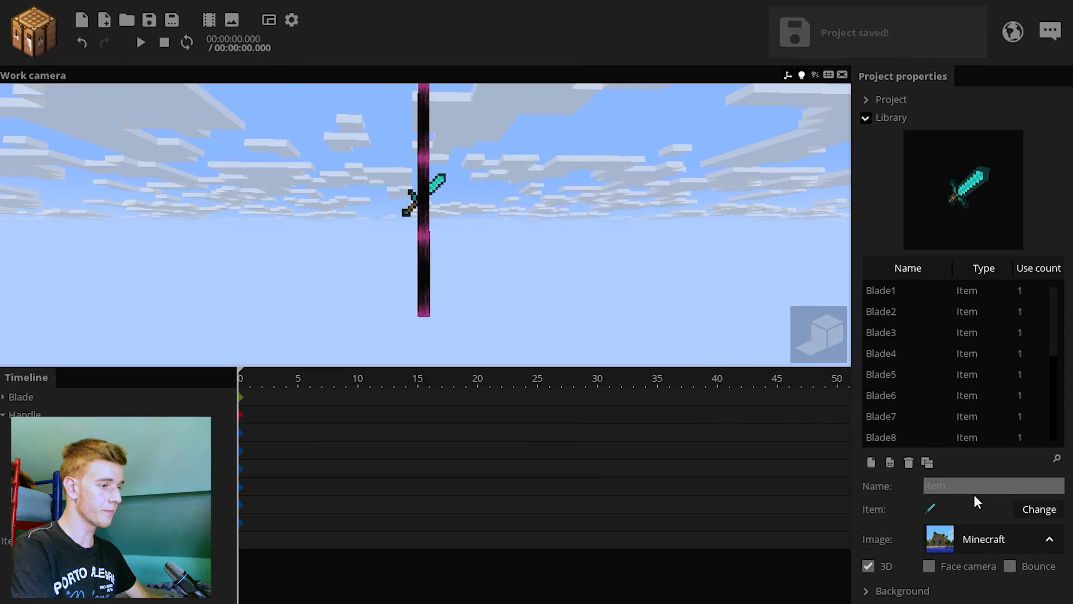
- Name the new item Cap1 and give it the pink pointed piece from the Shadow Scythe item sheet
{"action": "type", "text": "Cap1"}
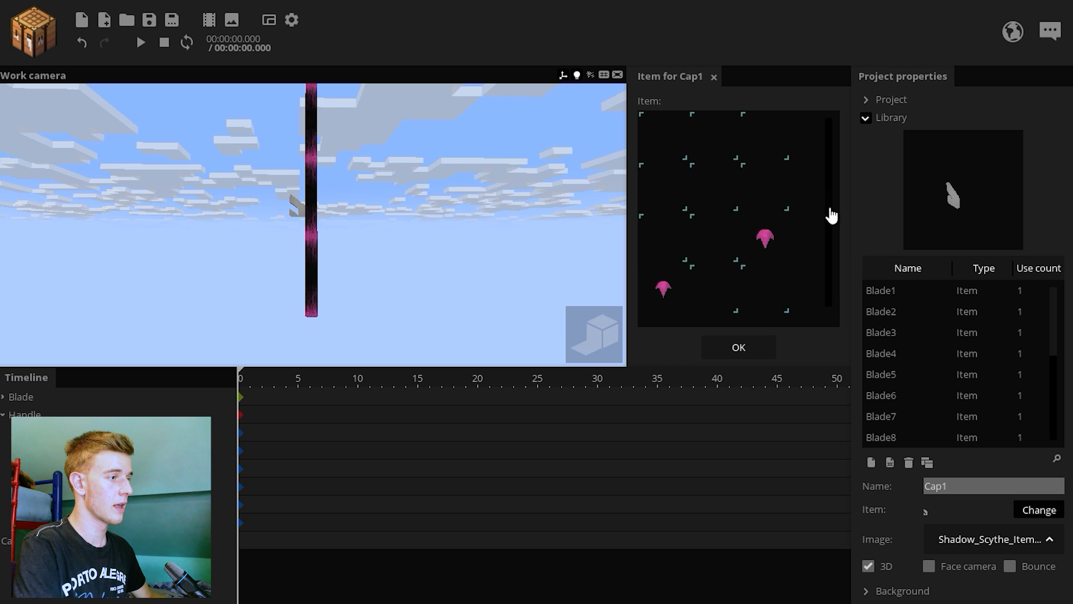
{"action": "left_click", "coordinate": [764, 238]}
{"action": "left_click", "coordinate": [738, 347]}
- Put Cap1 in the Handle folder and lower it to the bottom end of the handle at about Y -68
{"action": "left_click", "coordinate": [9, 540]}
{"action": "left_click_drag", "start_coordinate": [10, 541], "coordinate": [41, 419]}
{"action": "scroll", "coordinate": [414, 195], "scroll_direction": "down", "scroll_amount": 2}
{"action": "left_click_drag", "start_coordinate": [317, 216], "coordinate": [320, 358]}
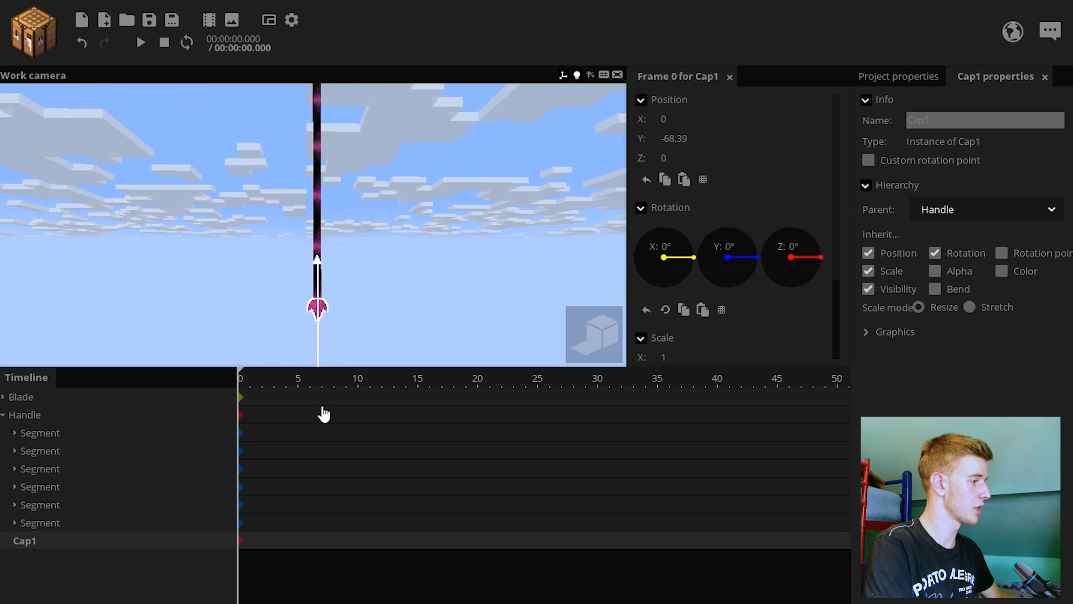
{"action": "left_click_drag", "start_coordinate": [323, 408], "coordinate": [322, 408]}
{"action": "key", "text": "w"}
{"action": "right_click_drag", "start_coordinate": [425, 257], "coordinate": [441, 319]}
- Rename the Cap1 instance in the timeline as Cap and save the project
{"action": "left_click", "coordinate": [932, 120]}
{"action": "key", "text": "BackSpace"}
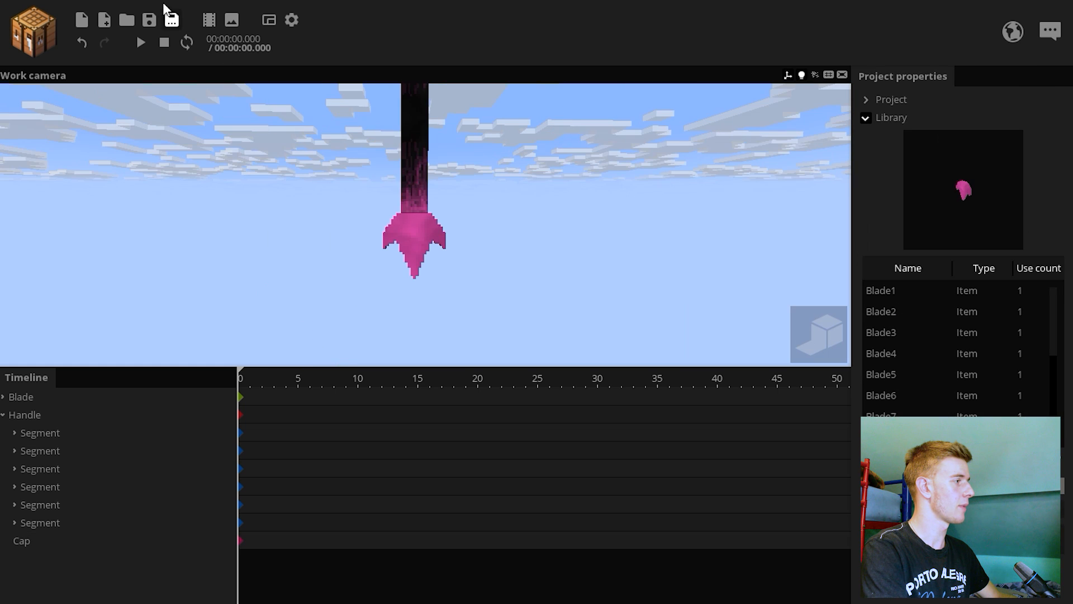
{"action": "left_click", "coordinate": [148, 19]}
- Create a new item named Cap2 and give it the smaller pink pointed piece from the Shadow Scythe item sheet
{"action": "left_click", "coordinate": [31, 26]}
{"action": "left_click", "coordinate": [149, 98]}
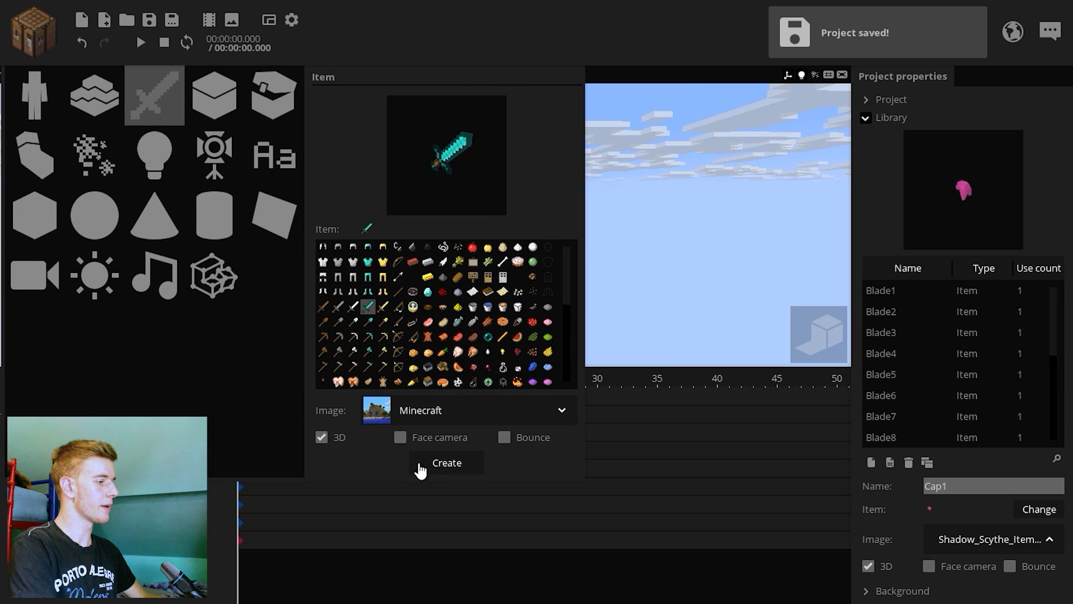
{"action": "left_click", "coordinate": [419, 468]}
{"action": "left_click", "coordinate": [821, 380]}
{"action": "type", "text": "Ca"}
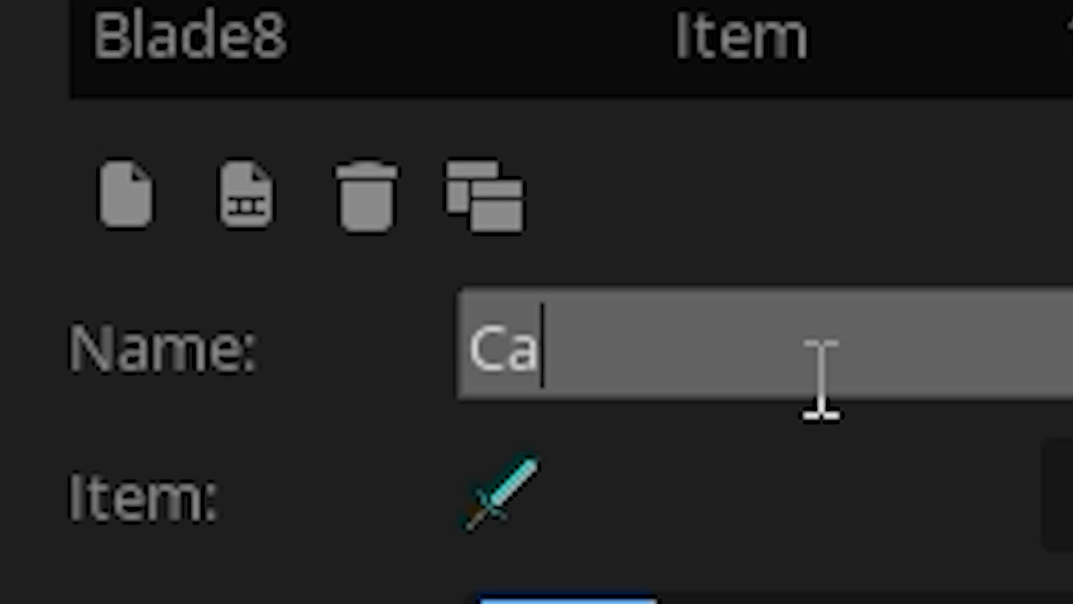
{"action": "type", "text": "p2"}
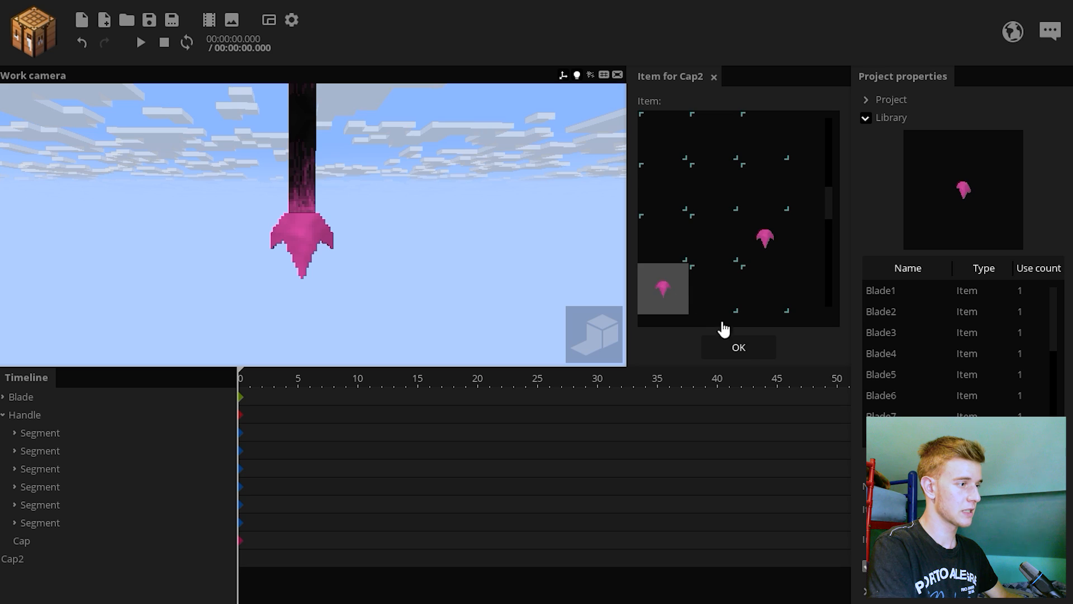
{"action": "key", "text": "Return"}
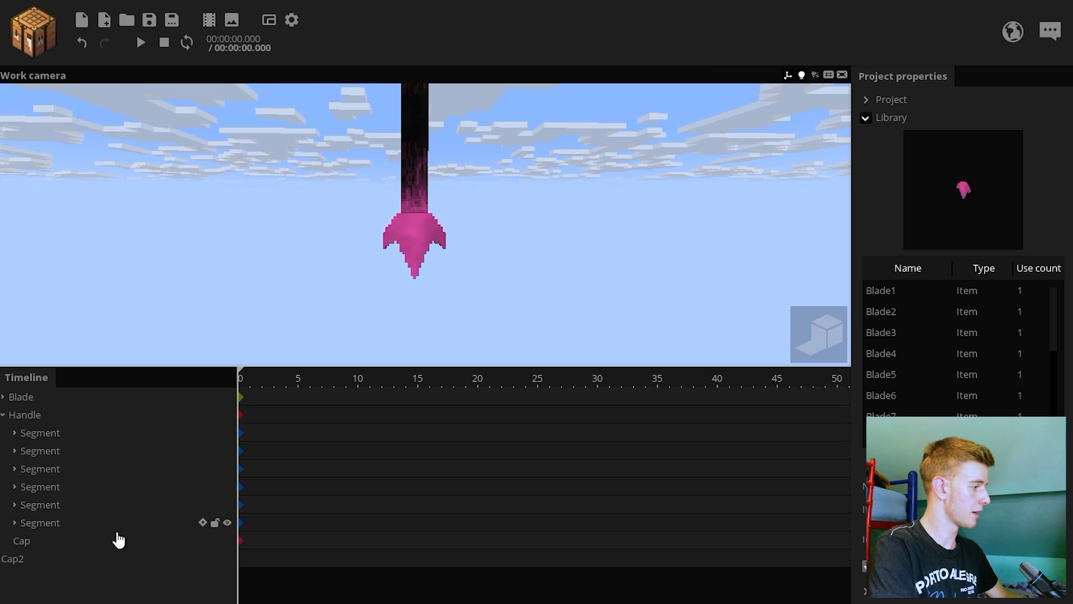
- Parent Cap2 to Cap at position 0 on all axes and save the project
{"action": "left_click", "coordinate": [19, 561]}
{"action": "left_click_drag", "start_coordinate": [18, 568], "coordinate": [25, 540]}
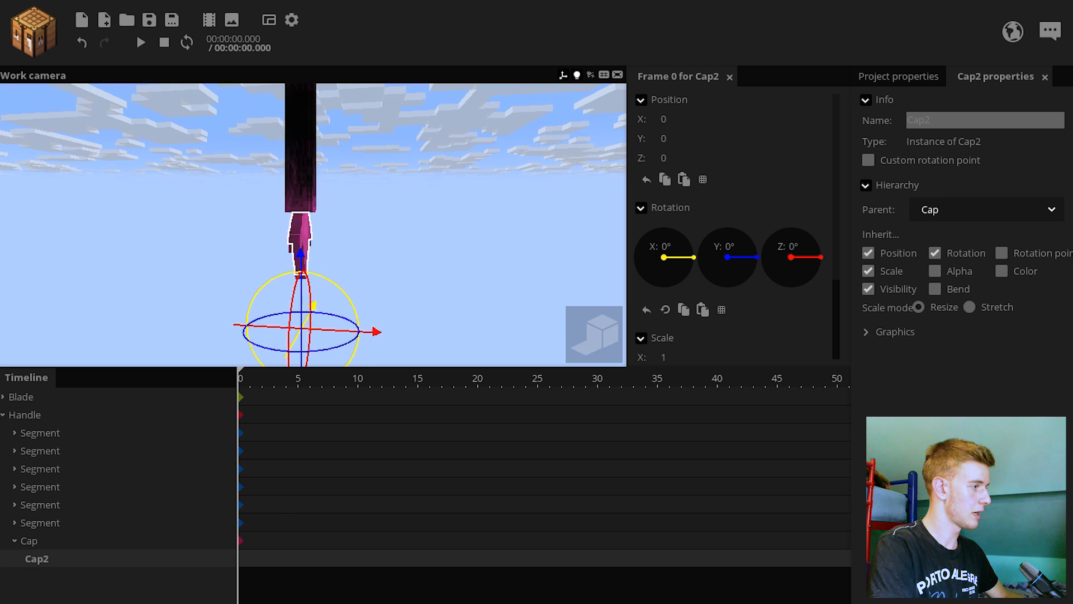
{"action": "scroll", "coordinate": [838, 287], "scroll_direction": "down", "scroll_amount": 3}
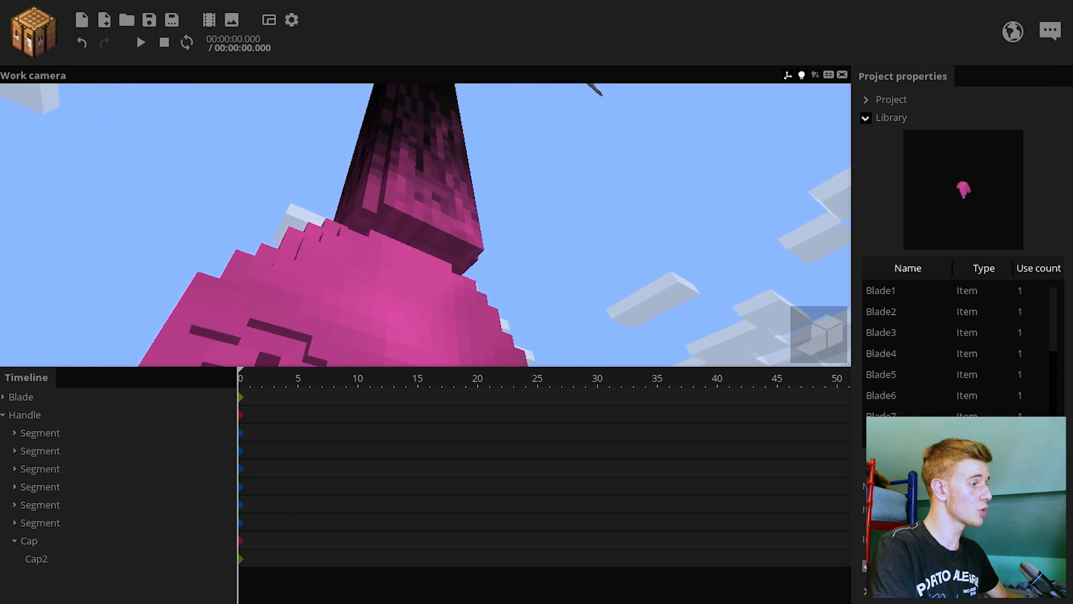
{"action": "scroll", "coordinate": [423, 341], "scroll_direction": "up", "scroll_amount": 1}
{"action": "scroll", "coordinate": [423, 341], "scroll_direction": "down", "scroll_amount": 6}
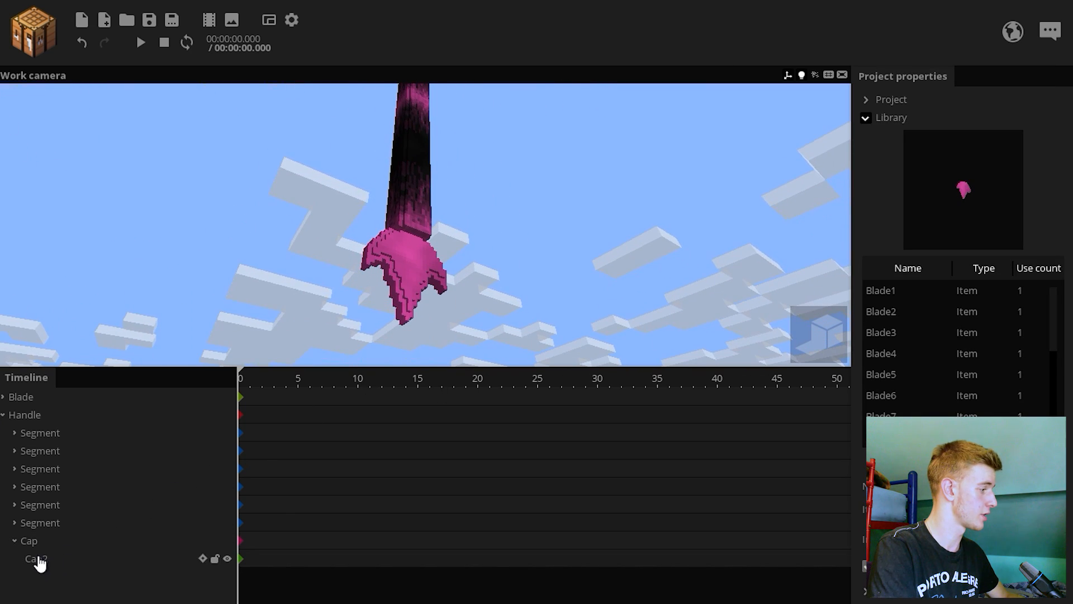
{"action": "left_click", "coordinate": [149, 20]}
- Create a cube named Transition and place it in the Handle folder
{"action": "left_click", "coordinate": [33, 31]}
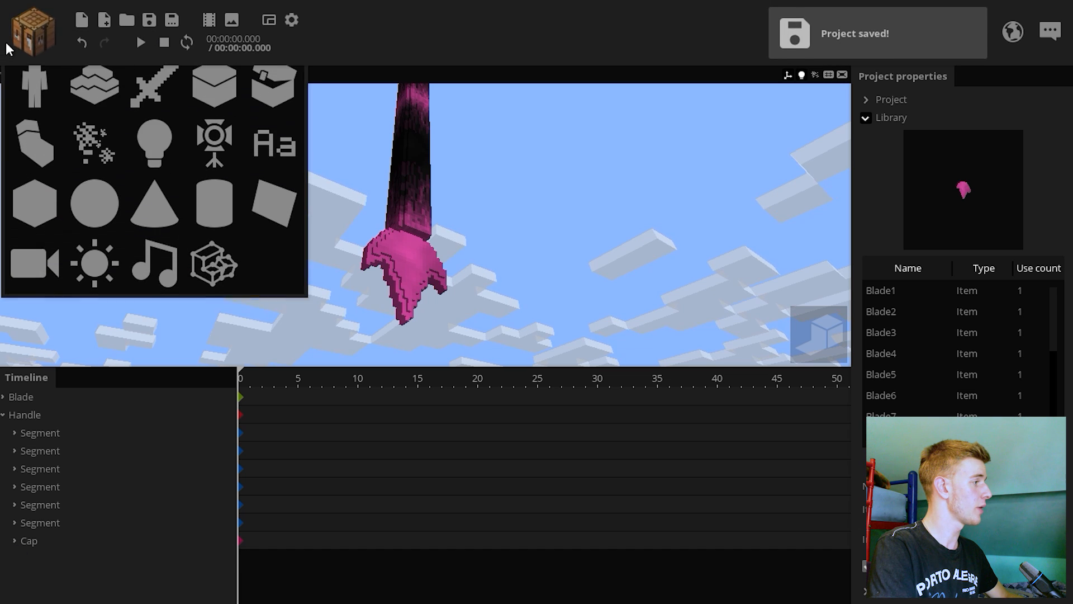
{"action": "left_click", "coordinate": [43, 218]}
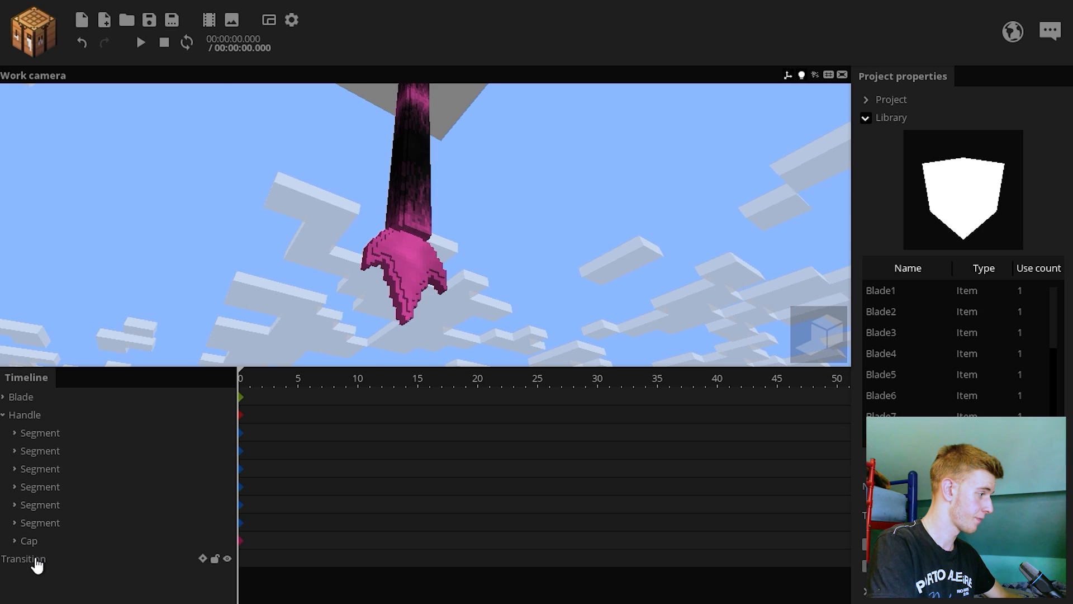
{"action": "left_click_drag", "start_coordinate": [36, 559], "coordinate": [69, 469]}
{"action": "left_click_drag", "start_coordinate": [53, 420], "coordinate": [53, 417]}
- Rotate the Transition cube 180° about X, scale it uniformly to 0.10 and raise it to the joint between handle and cap
{"action": "right_click_drag", "start_coordinate": [347, 259], "coordinate": [347, 258]}
{"action": "key", "text": "w"}
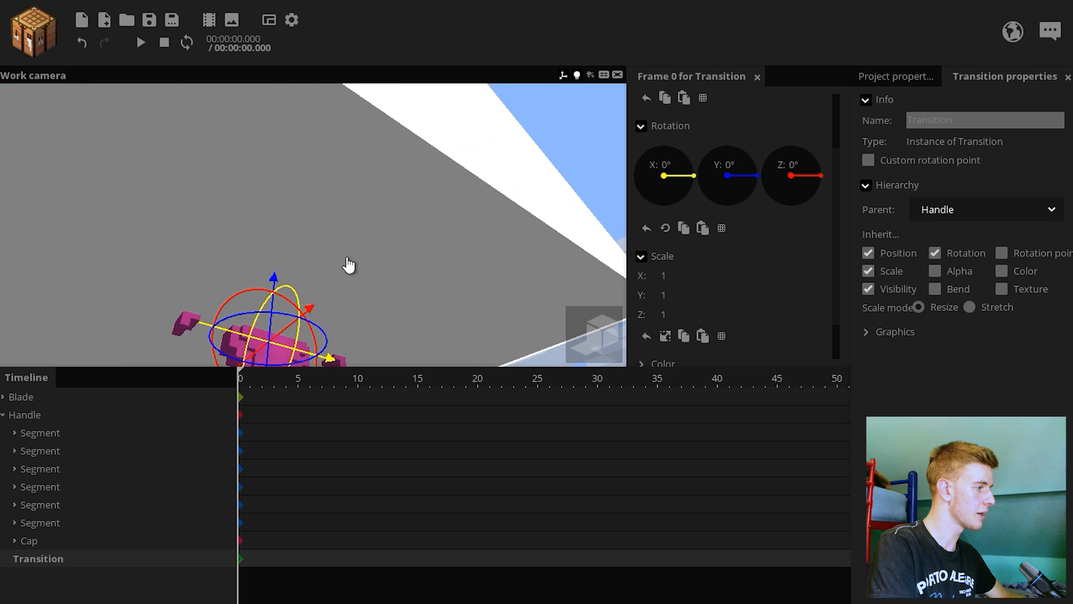
{"action": "left_click_drag", "start_coordinate": [693, 176], "coordinate": [634, 176]}
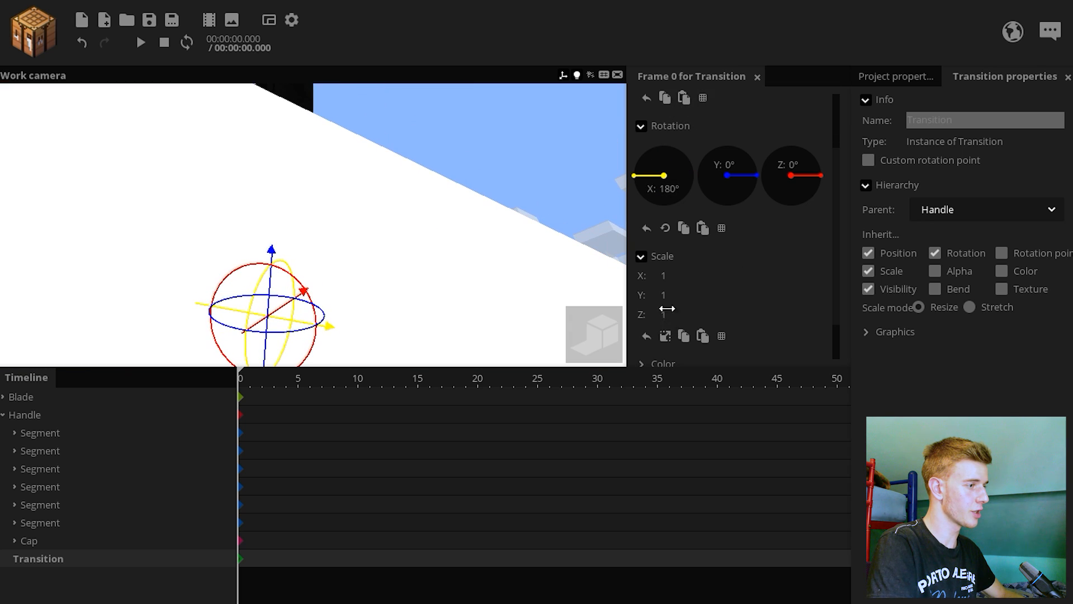
{"action": "left_click_drag", "start_coordinate": [674, 275], "coordinate": [609, 297]}
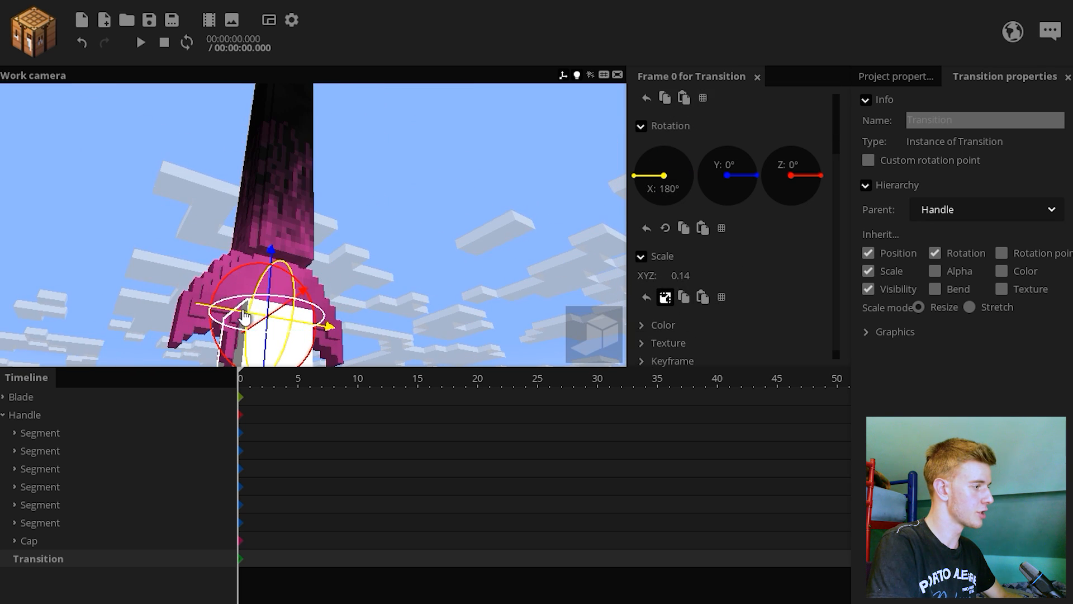
{"action": "left_click_drag", "start_coordinate": [270, 251], "coordinate": [270, 231]}
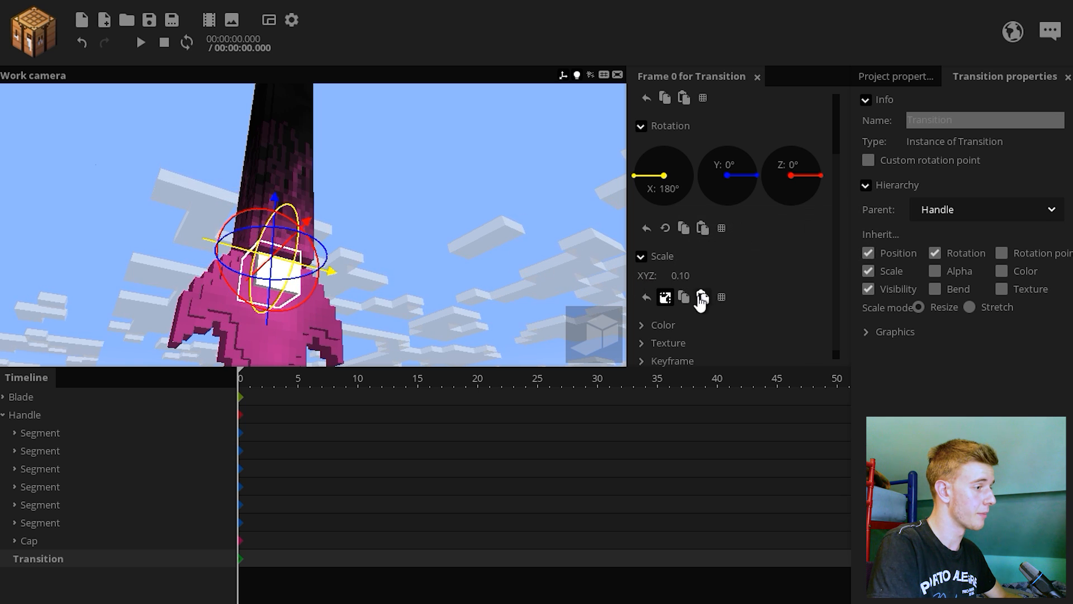
- Scale the Transition cube per axis to X 0.11, Y 0.05 and Z 0.10 so it fits inside the joint
{"action": "left_click", "coordinate": [665, 296]}
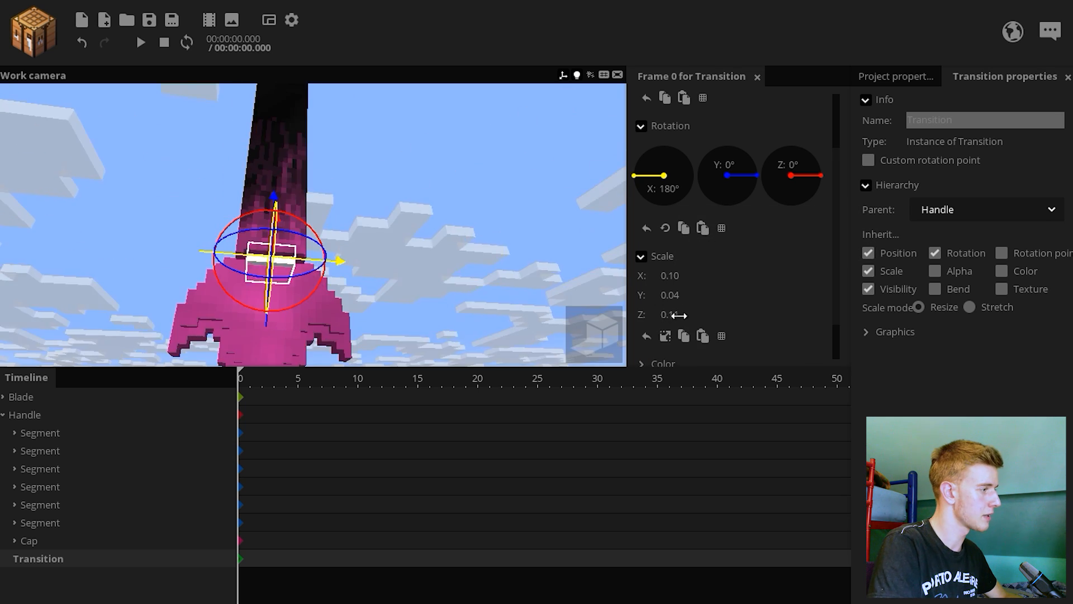
{"action": "mouse_move", "coordinate": [609, 313]}
{"action": "left_mouse_down"}
{"action": "mouse_move", "coordinate": [553, 312]}
{"action": "mouse_move", "coordinate": [604, 299]}
{"action": "left_mouse_up"}
{"action": "left_click_drag", "start_coordinate": [686, 294], "coordinate": [668, 293]}
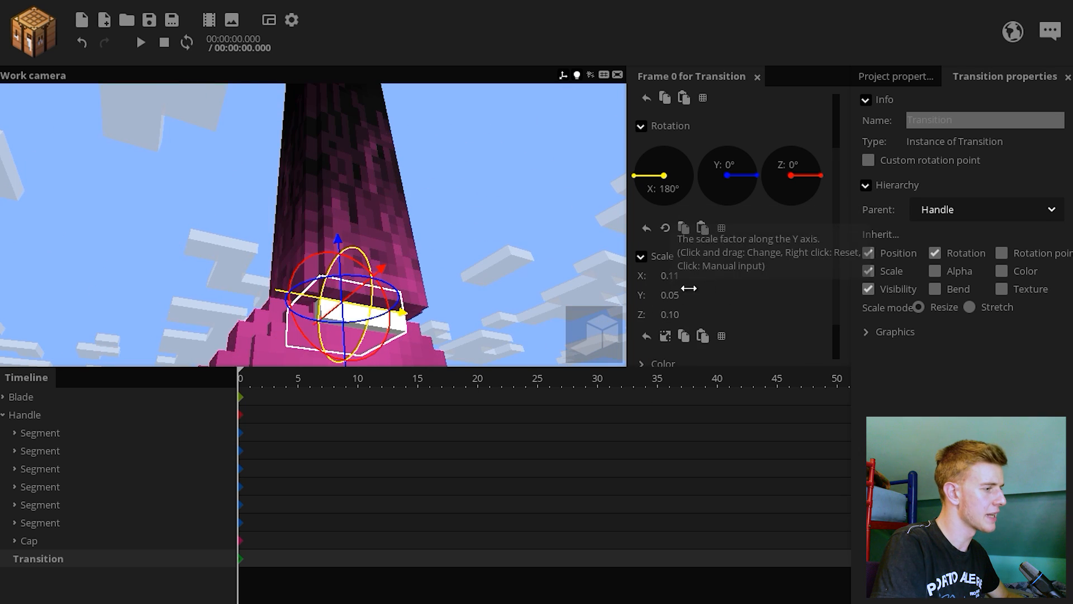
- Set the Transition cube's mix percent to 100% and choose the purple 982D9C as its mix color
{"action": "scroll", "coordinate": [691, 330], "scroll_direction": "down", "scroll_amount": 1}
{"action": "scroll", "coordinate": [824, 301], "scroll_direction": "down", "scroll_amount": 4}
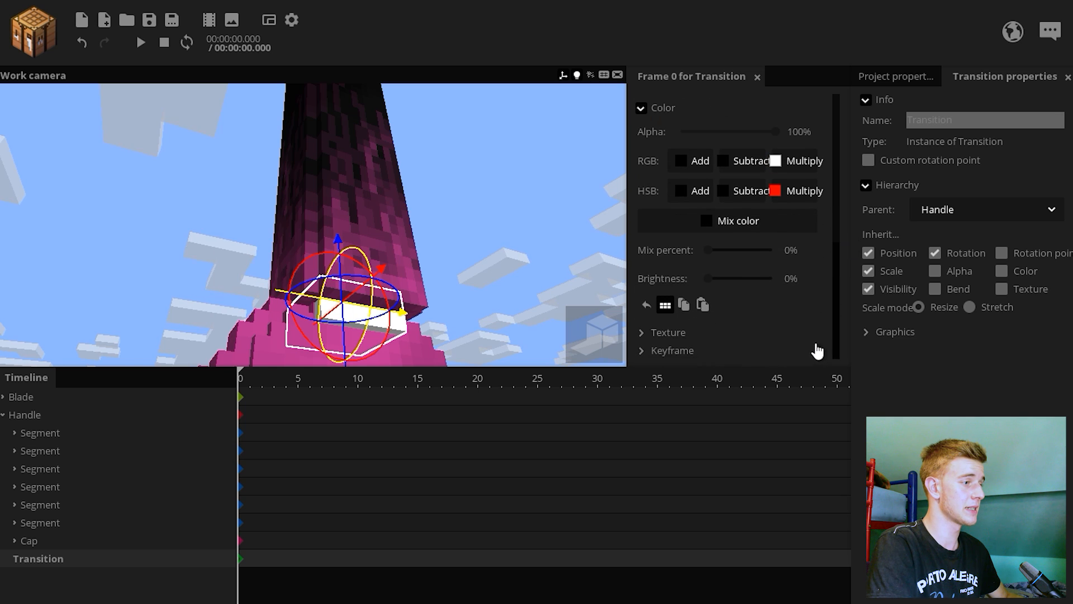
{"action": "left_click_drag", "start_coordinate": [802, 254], "coordinate": [808, 254]}
{"action": "right_click_drag", "start_coordinate": [604, 254], "coordinate": [611, 296]}
{"action": "left_click", "coordinate": [697, 223]}
{"action": "left_click_drag", "start_coordinate": [563, 194], "coordinate": [746, 170]}
{"action": "left_click", "coordinate": [738, 224]}
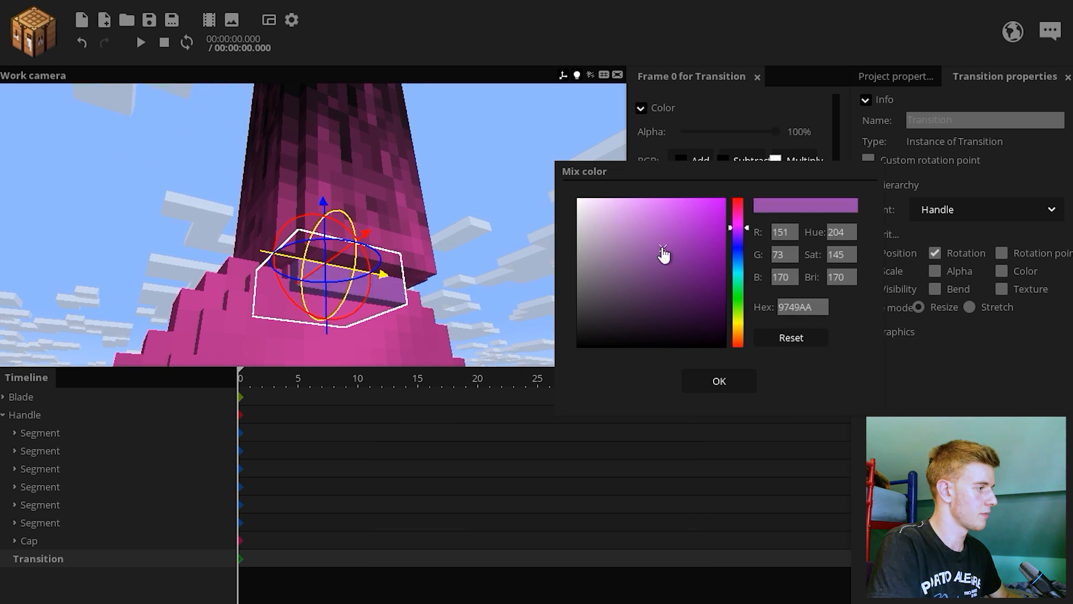
{"action": "left_click_drag", "start_coordinate": [666, 252], "coordinate": [685, 255]}
{"action": "right_click_drag", "start_coordinate": [456, 246], "coordinate": [433, 304]}
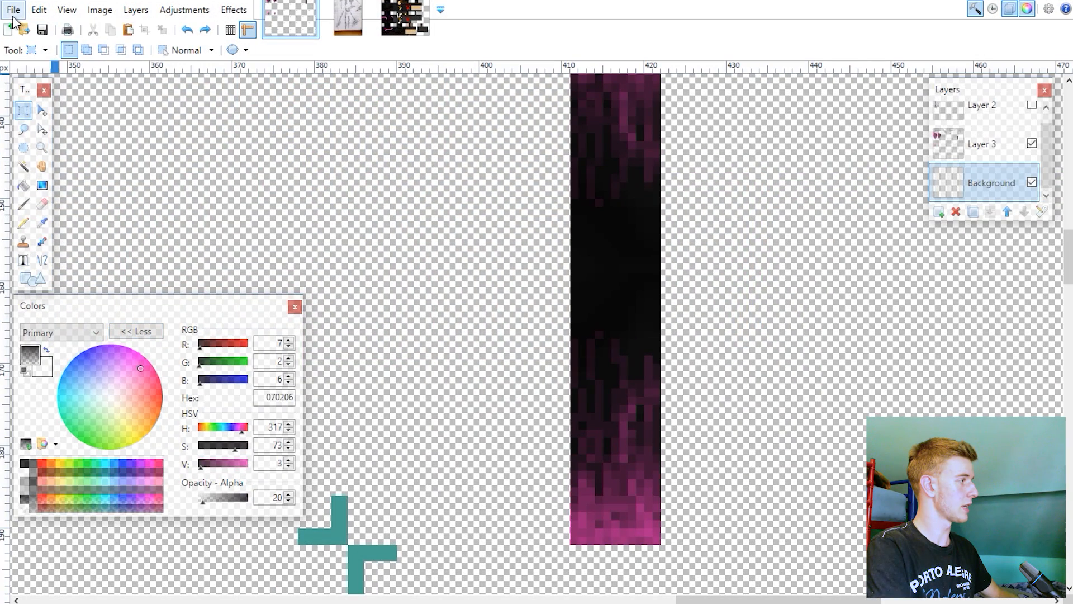
- Switch to paint.net and paste the screenshot of the scythe's cap into a new image
{"action": "left_click", "coordinate": [13, 9]}
{"action": "left_click", "coordinate": [31, 29]}
{"action": "key", "text": "Return"}
{"action": "key", "text": "ctrl+v"}
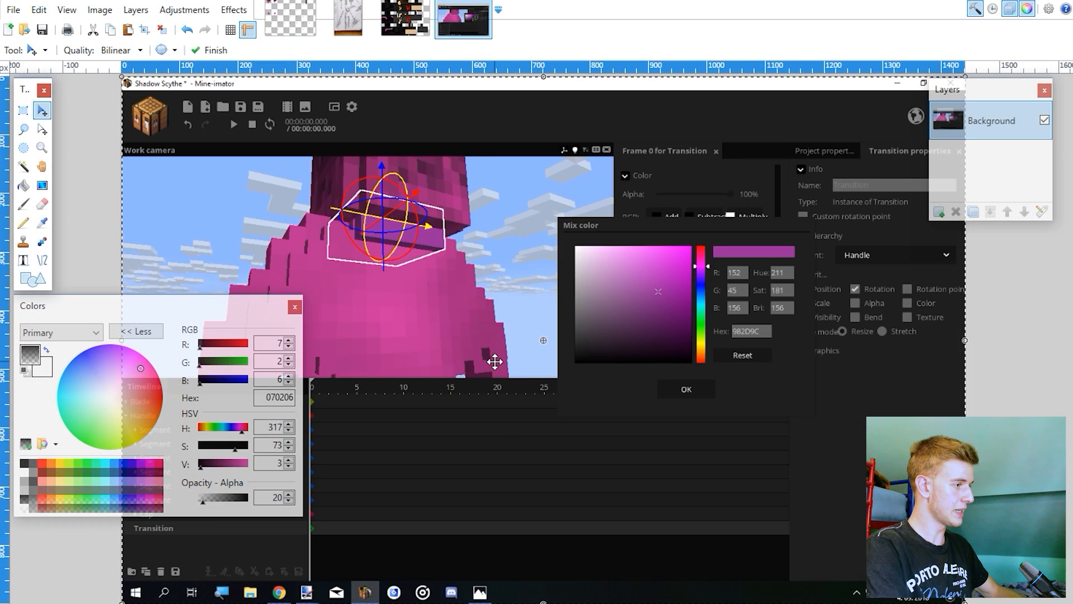
{"action": "scroll", "coordinate": [391, 289], "scroll_direction": "up", "scroll_amount": 2, "text": "ctrl"}
- Sample the cap's pink from the screenshot with the Color Picker and copy its hex code BD3093
{"action": "left_click", "coordinate": [42, 222]}
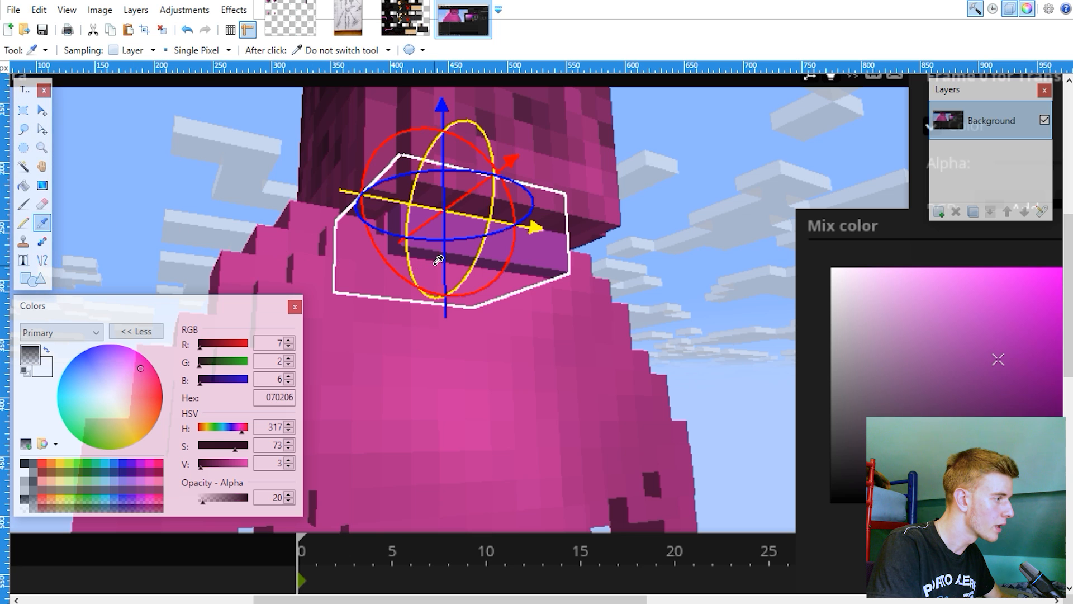
{"action": "left_click_drag", "start_coordinate": [263, 397], "coordinate": [283, 397]}
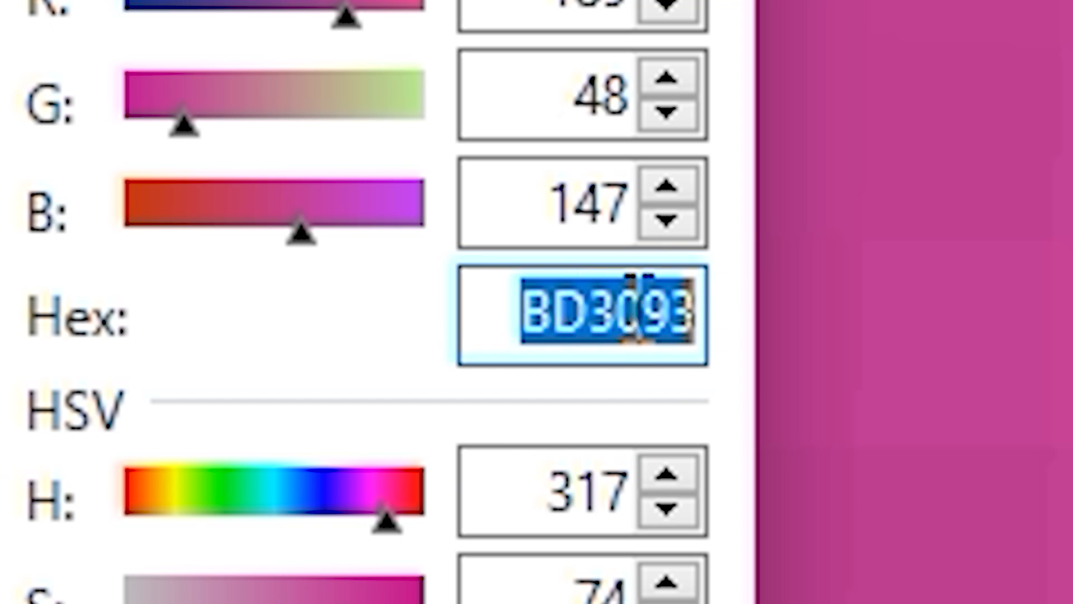
{"action": "right_click", "coordinate": [281, 397]}
{"action": "left_click", "coordinate": [312, 445]}
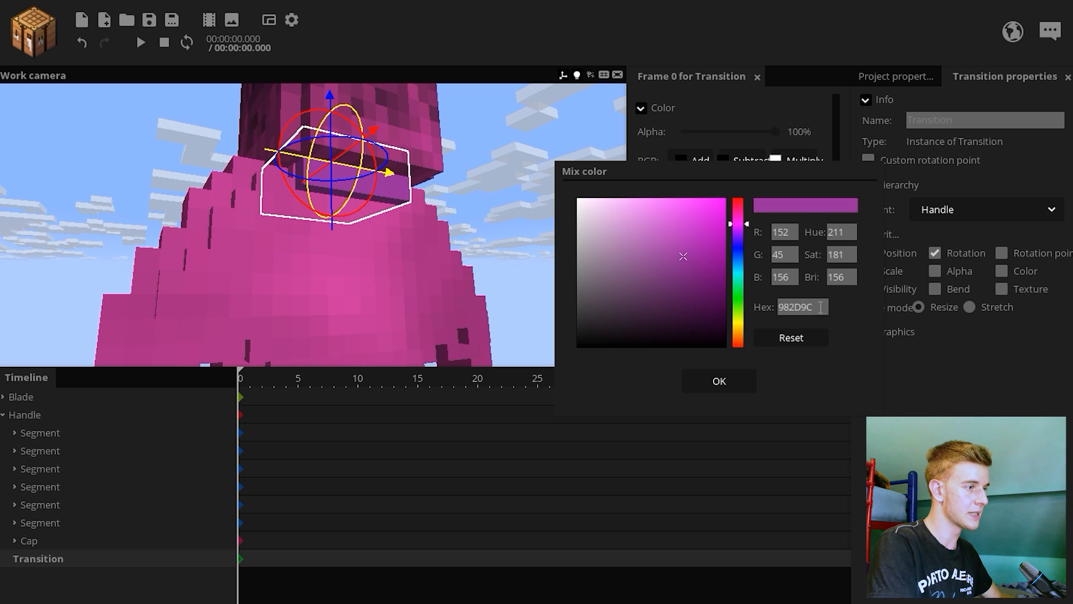
- Back in Mine-imator, set the Transition cube's mix color to BD3093 and close the color picker
{"action": "key", "text": "ctrl+v"}
{"action": "left_click", "coordinate": [738, 380]}
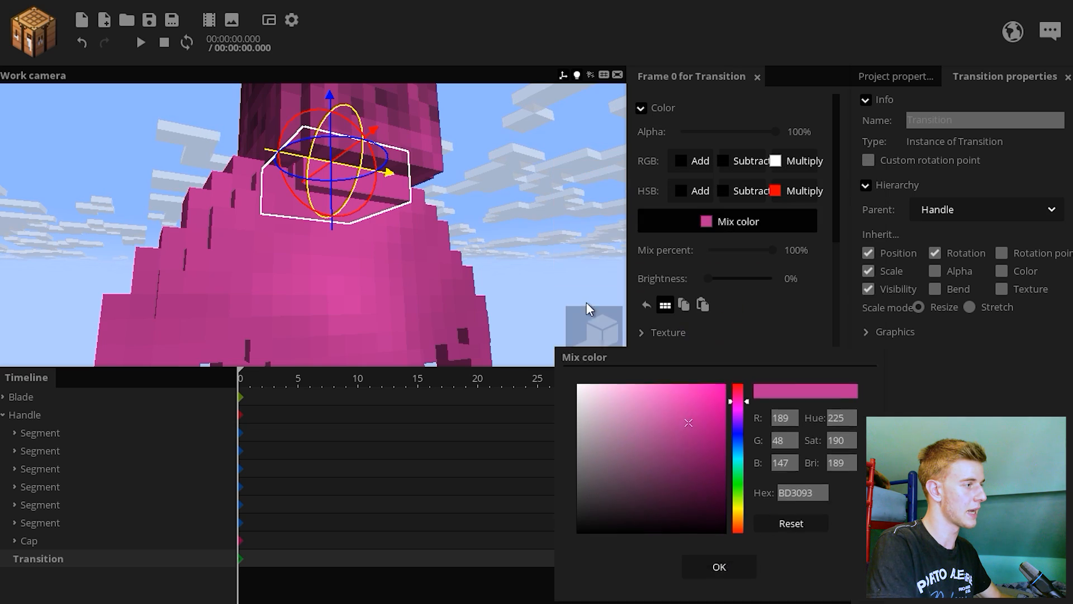
{"action": "left_click", "coordinate": [524, 226]}
{"action": "scroll", "coordinate": [524, 226], "scroll_direction": "down", "scroll_amount": 7}
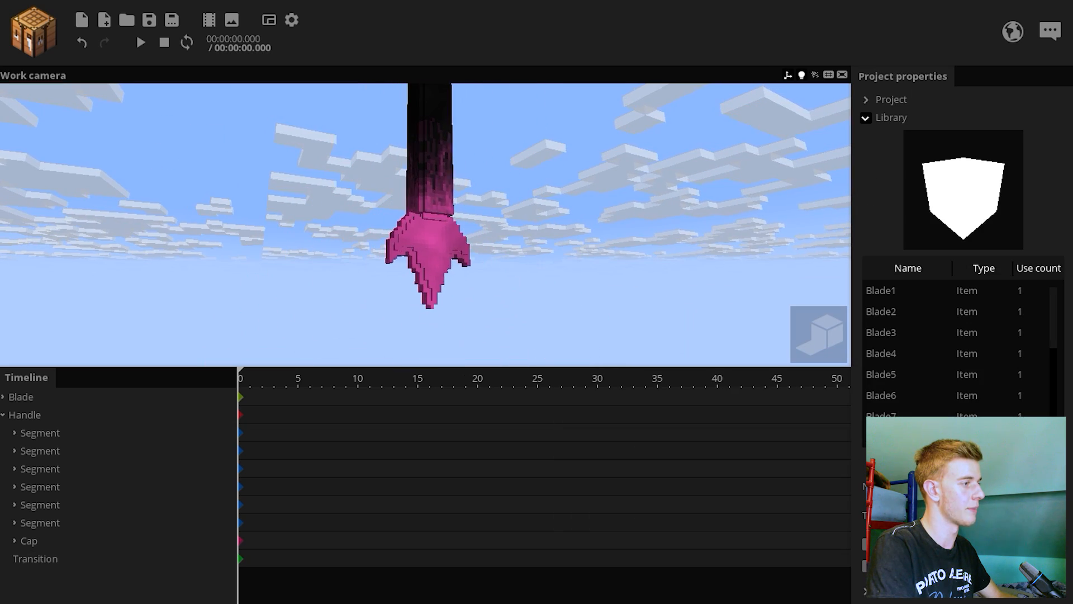
{"action": "right_click_drag", "start_coordinate": [525, 227], "coordinate": [512, 246]}
{"action": "key", "text": "s"}
- Collapse the Handle folder, select Blade and Handle together and raise them slightly so the origin sits nearer the handle's middle
{"action": "left_click", "coordinate": [3, 415]}
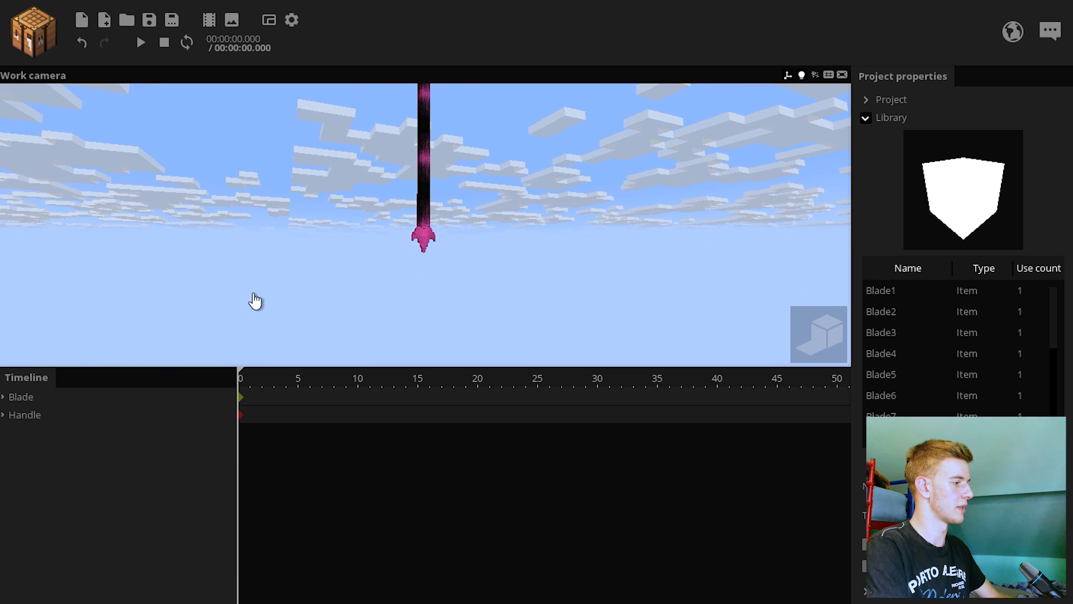
{"action": "key", "text": "s"}
{"action": "right_click_drag", "start_coordinate": [256, 299], "coordinate": [128, 505]}
{"action": "left_click_drag", "start_coordinate": [26, 398], "coordinate": [24, 394]}
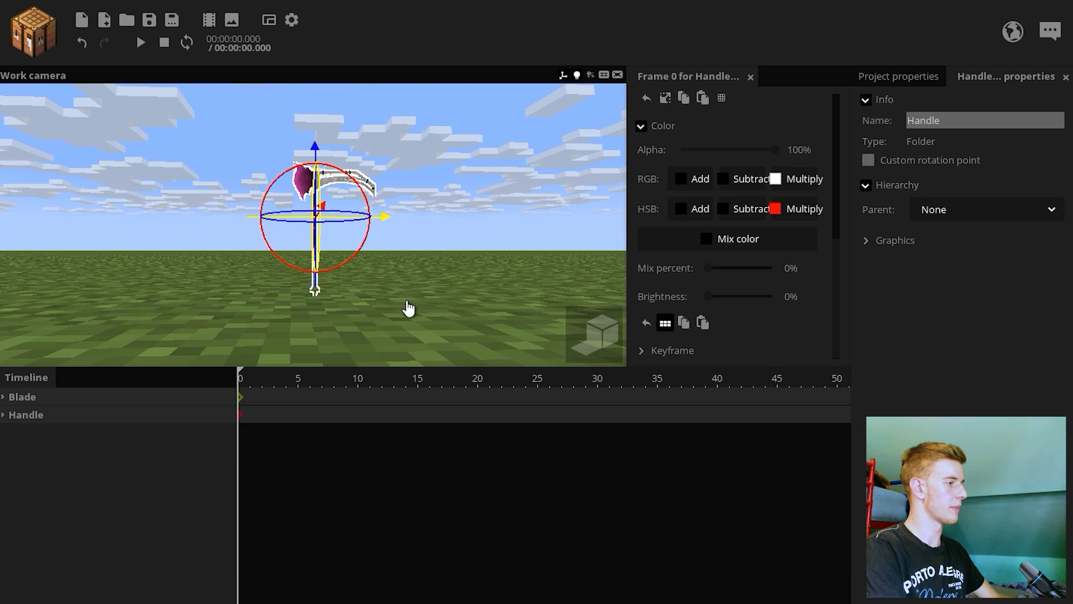
{"action": "scroll", "coordinate": [389, 302], "scroll_direction": "up", "scroll_amount": 5}
{"action": "left_click_drag", "start_coordinate": [317, 141], "coordinate": [318, 191]}
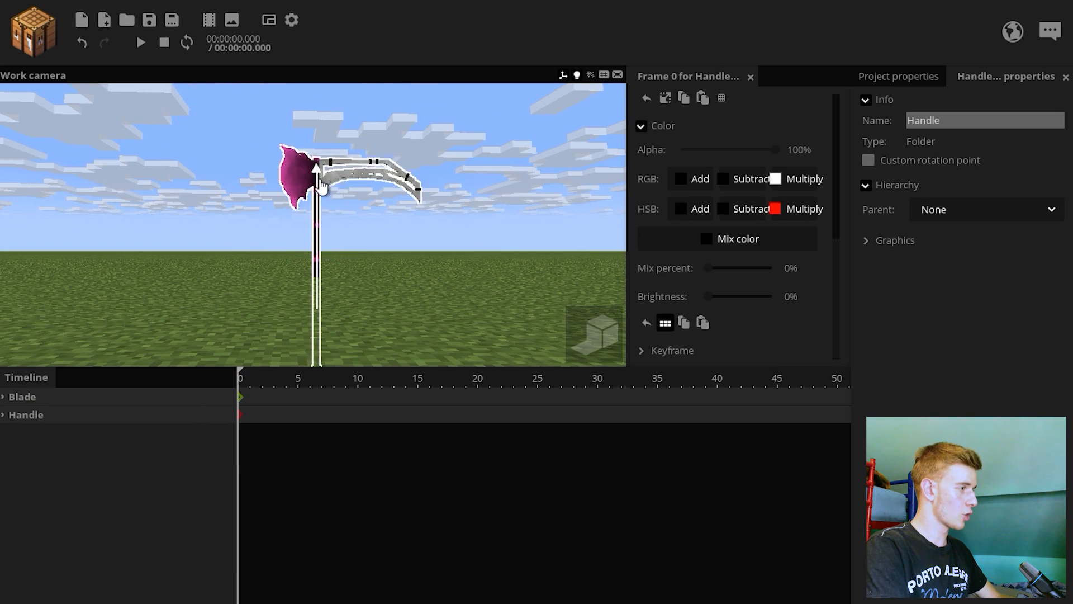
{"action": "key", "text": "w"}
{"action": "mouse_move", "coordinate": [376, 215]}
{"action": "right_mouse_down"}
{"action": "mouse_move", "coordinate": [363, 263]}
{"action": "mouse_move", "coordinate": [375, 214]}
{"action": "right_mouse_up"}
{"action": "key", "text": "s"}
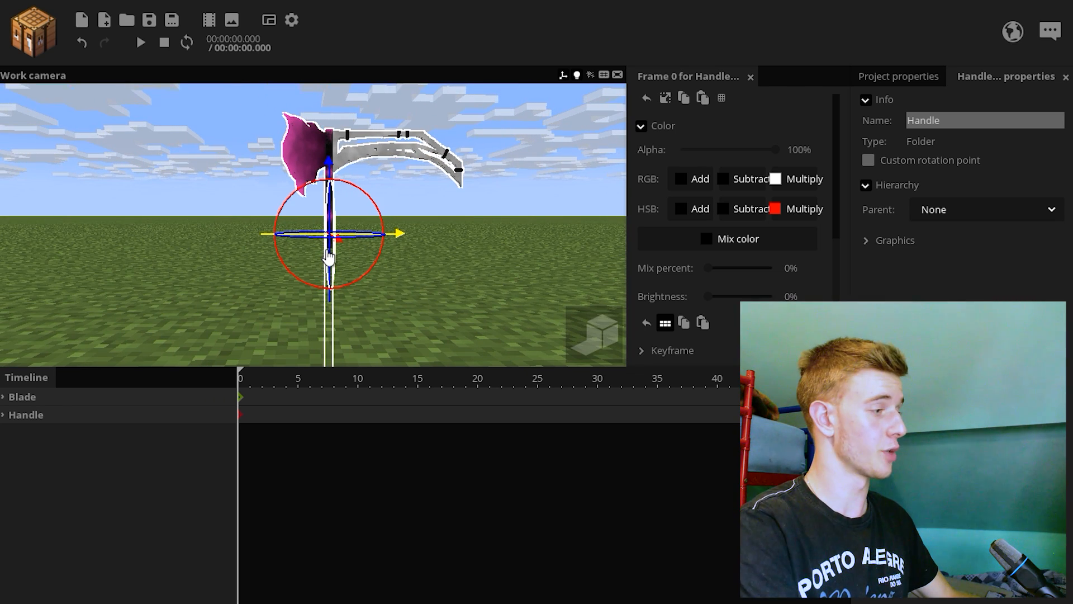
- Group Blade and Handle in a new folder named Shadow Scythe and raise it above the ground
{"action": "left_click", "coordinate": [14, 601]}
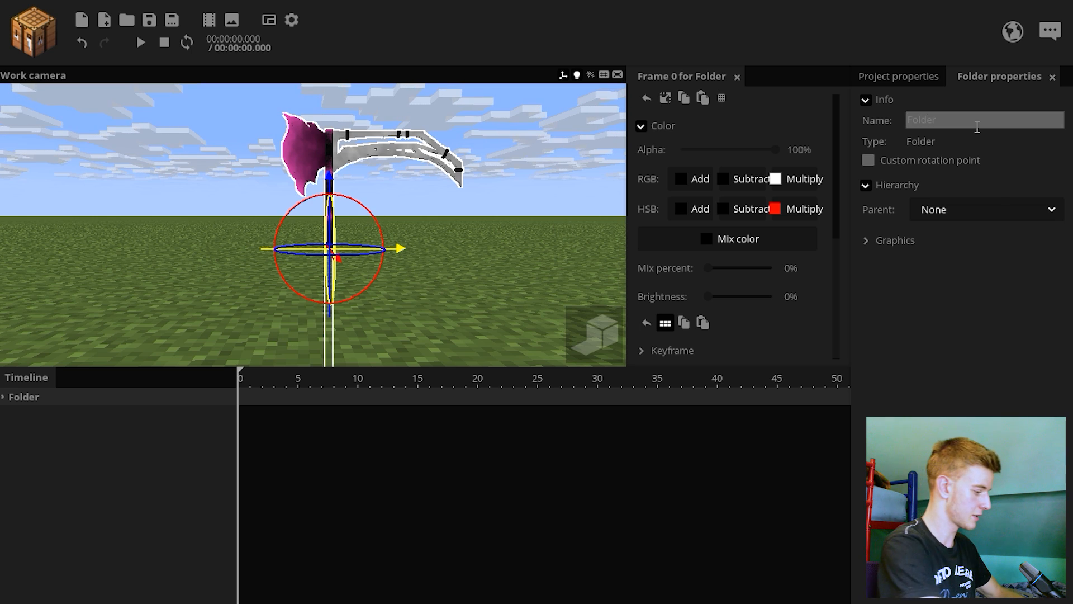
{"action": "type", "text": "Shadow Scythe"}
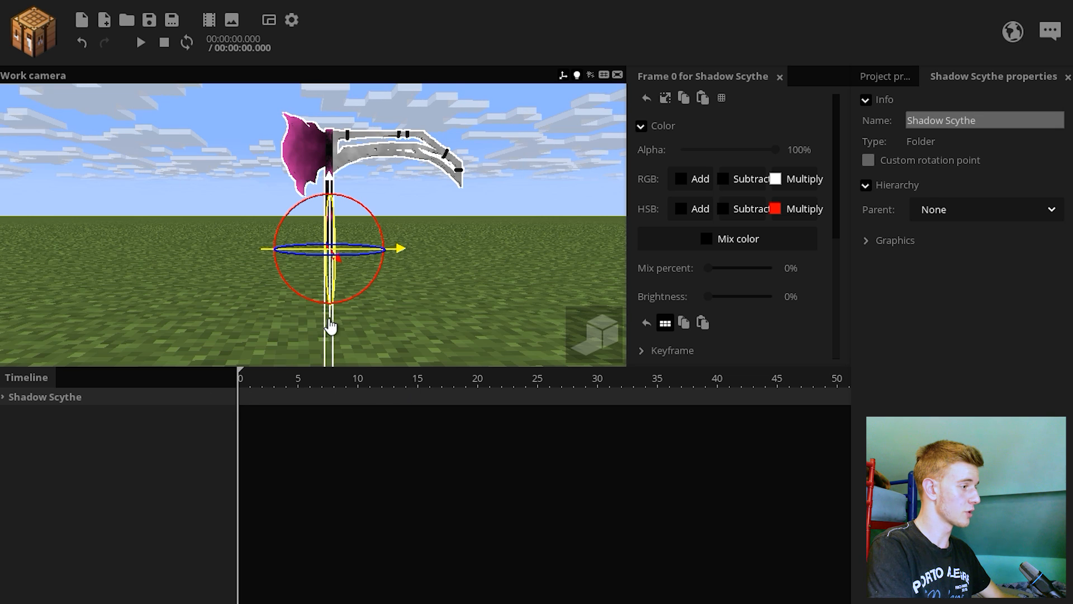
{"action": "left_click_drag", "start_coordinate": [329, 320], "coordinate": [329, 140]}
{"action": "left_click", "coordinate": [476, 170]}
{"action": "scroll", "coordinate": [475, 170], "scroll_direction": "down", "scroll_amount": 2}
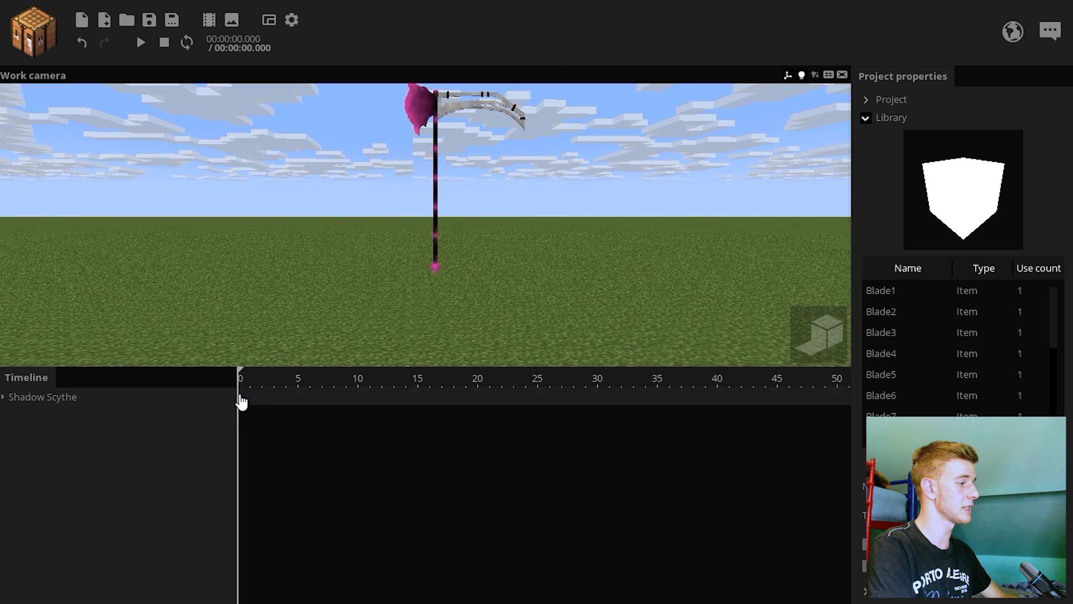
- Lock the Handle and Blade folders inside Shadow Scythe and collapse it
{"action": "left_click", "coordinate": [240, 401]}
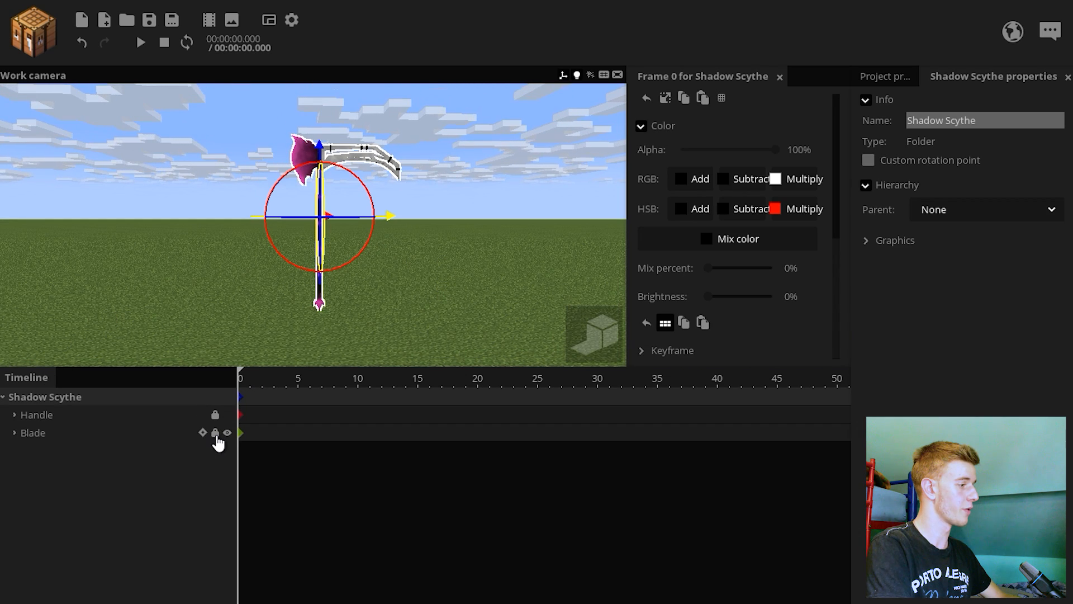
{"action": "left_click", "coordinate": [3, 398]}
{"action": "left_click", "coordinate": [320, 258]}
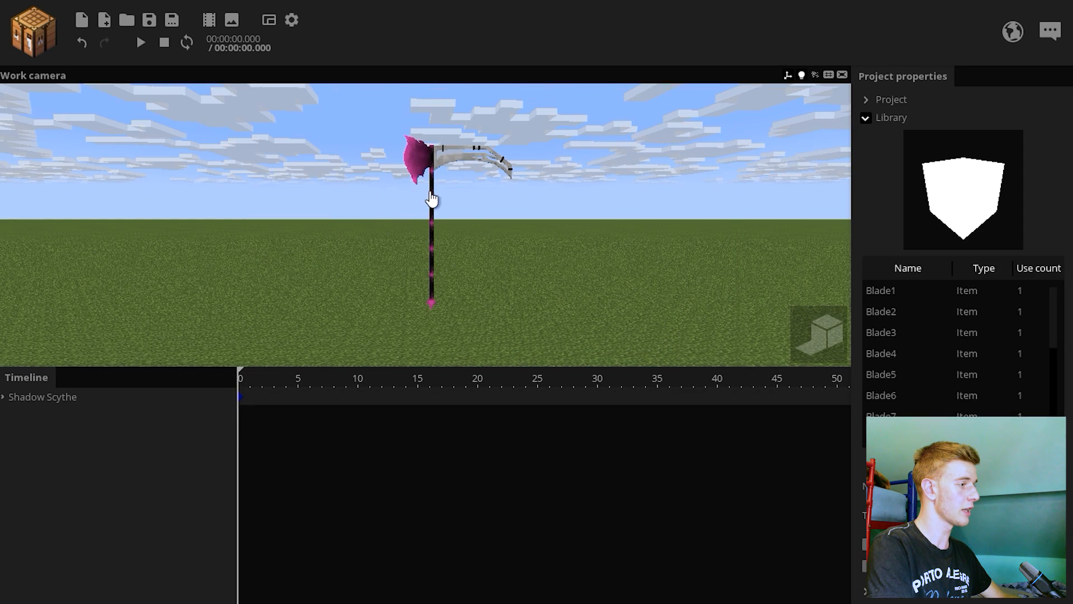
- Rotate the Shadow Scythe folder at frame 6 so the blade swings over and points downward
{"action": "left_click", "coordinate": [49, 398]}
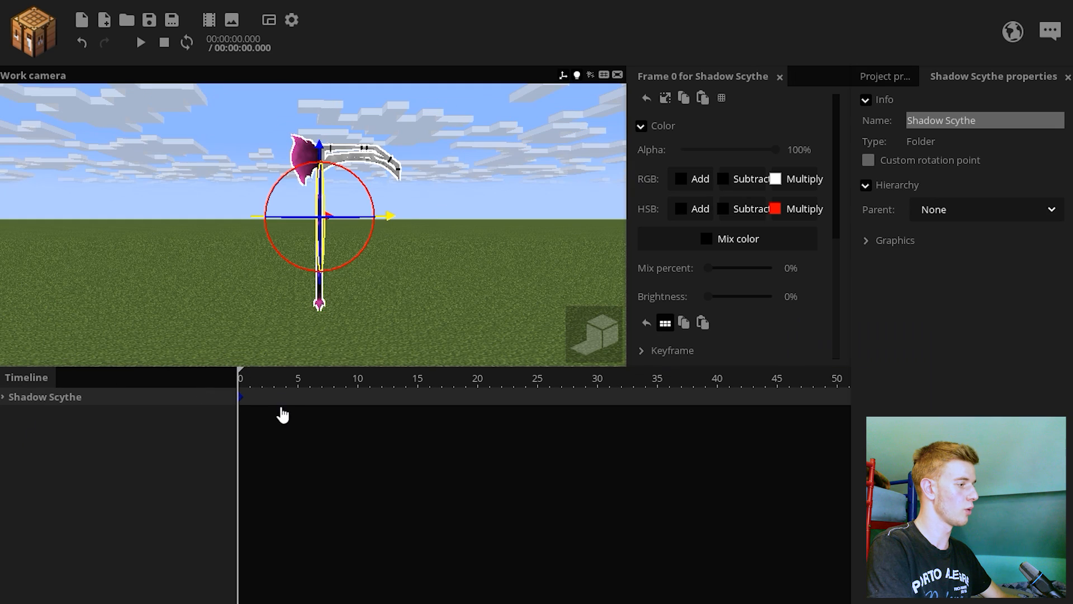
{"action": "mouse_move", "coordinate": [348, 291]}
{"action": "left_mouse_down"}
{"action": "mouse_move", "coordinate": [251, 168]}
{"action": "mouse_move", "coordinate": [220, 278]}
{"action": "mouse_move", "coordinate": [268, 292]}
{"action": "mouse_move", "coordinate": [391, 255]}
{"action": "mouse_move", "coordinate": [382, 285]}
{"action": "mouse_move", "coordinate": [267, 215]}
{"action": "left_mouse_up"}
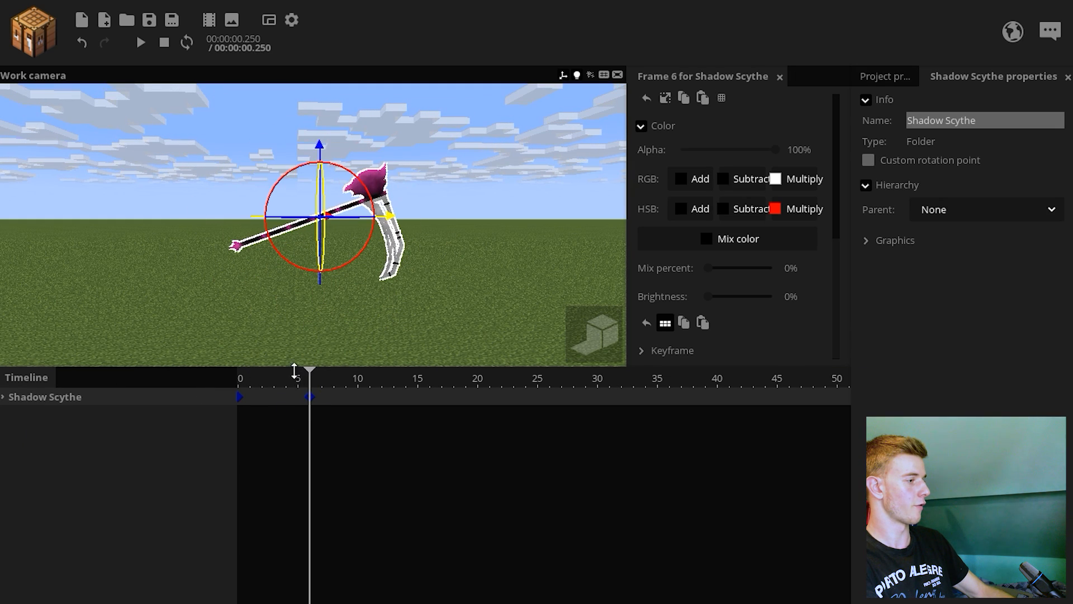
- Delete the Shadow Scythe keyframe at frame 6 and save the project
{"action": "mouse_move", "coordinate": [276, 382]}
{"action": "left_mouse_down"}
{"action": "mouse_move", "coordinate": [236, 387]}
{"action": "mouse_move", "coordinate": [345, 391]}
{"action": "mouse_move", "coordinate": [293, 403]}
{"action": "left_mouse_up"}
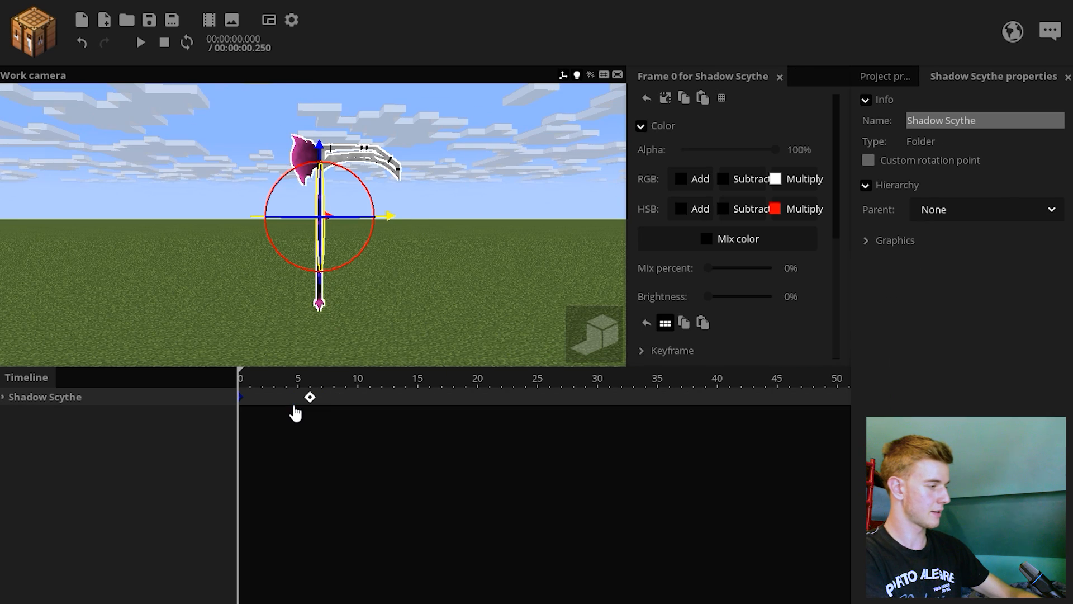
{"action": "key", "text": "Delete"}
{"action": "left_click", "coordinate": [149, 21]}
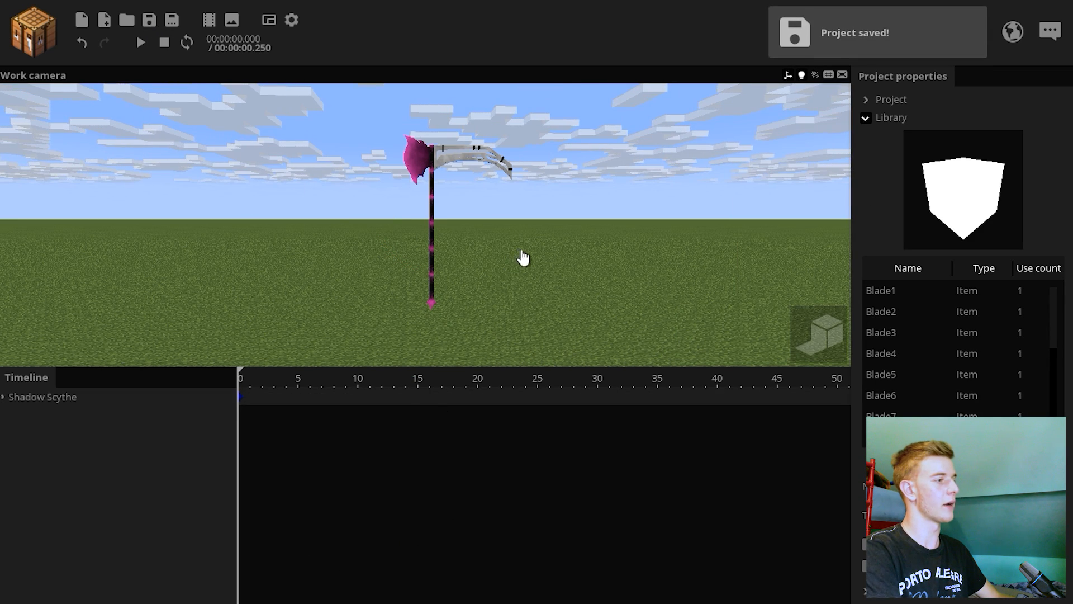
{"action": "right_click_drag", "start_coordinate": [520, 256], "coordinate": [531, 249]}
- Open the PACK!.jpg reference sketch and compare it with the finished scythe model
{"action": "mouse_move", "coordinate": [236, 599]}
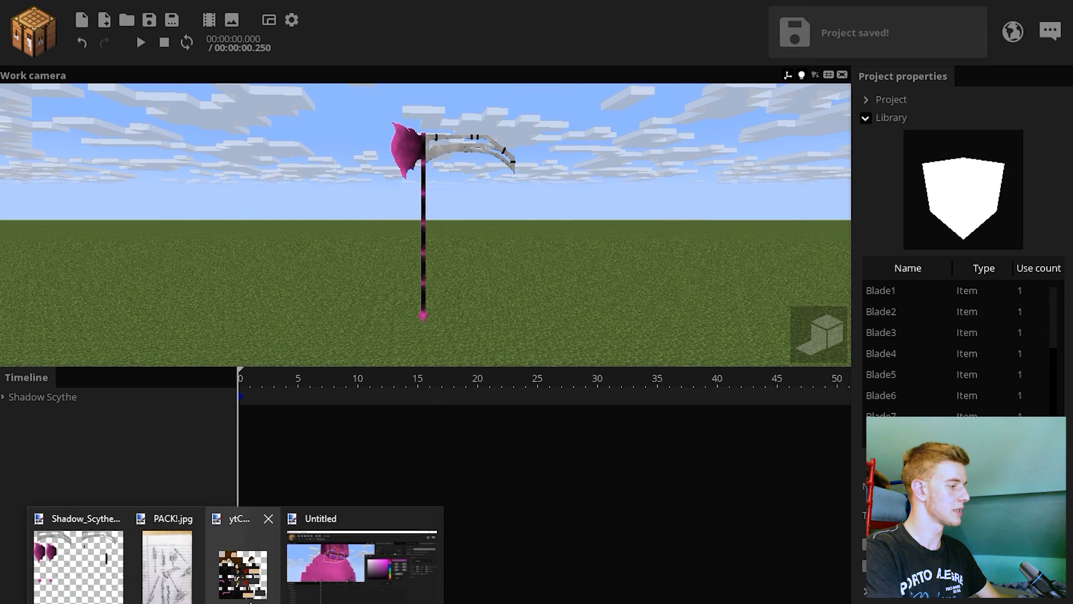
{"action": "left_click", "coordinate": [193, 517]}
{"action": "left_click", "coordinate": [410, 369]}
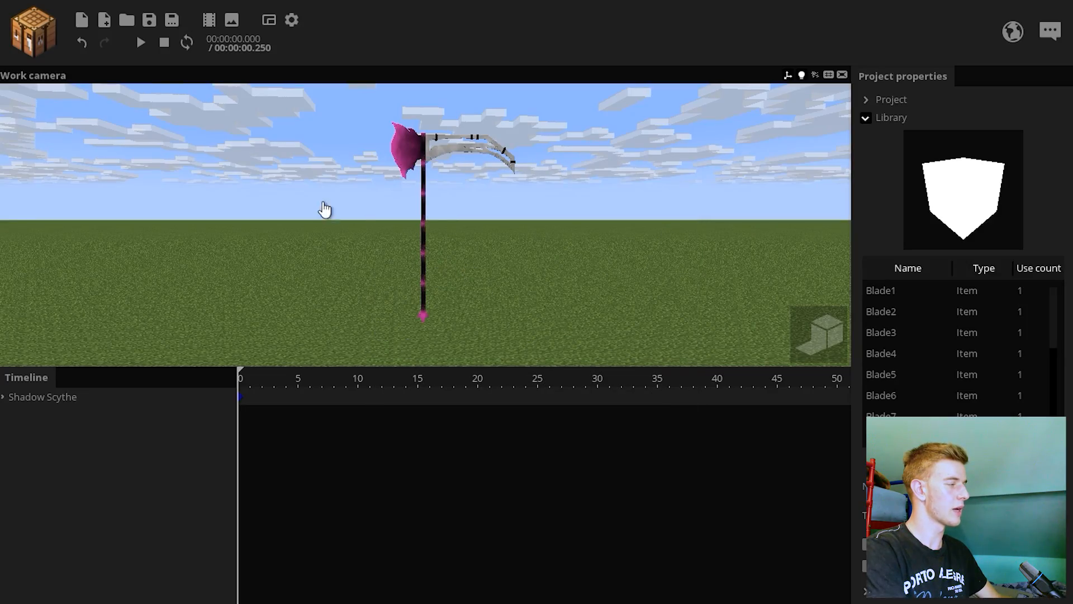
{"action": "mouse_move", "coordinate": [592, 187]}
{"action": "right_mouse_down"}
{"action": "mouse_move", "coordinate": [581, 185]}
{"action": "mouse_move", "coordinate": [581, 280]}
{"action": "mouse_move", "coordinate": [581, 207]}
{"action": "right_mouse_up"}
{"action": "left_click_drag", "start_coordinate": [360, 409], "coordinate": [584, 594]}
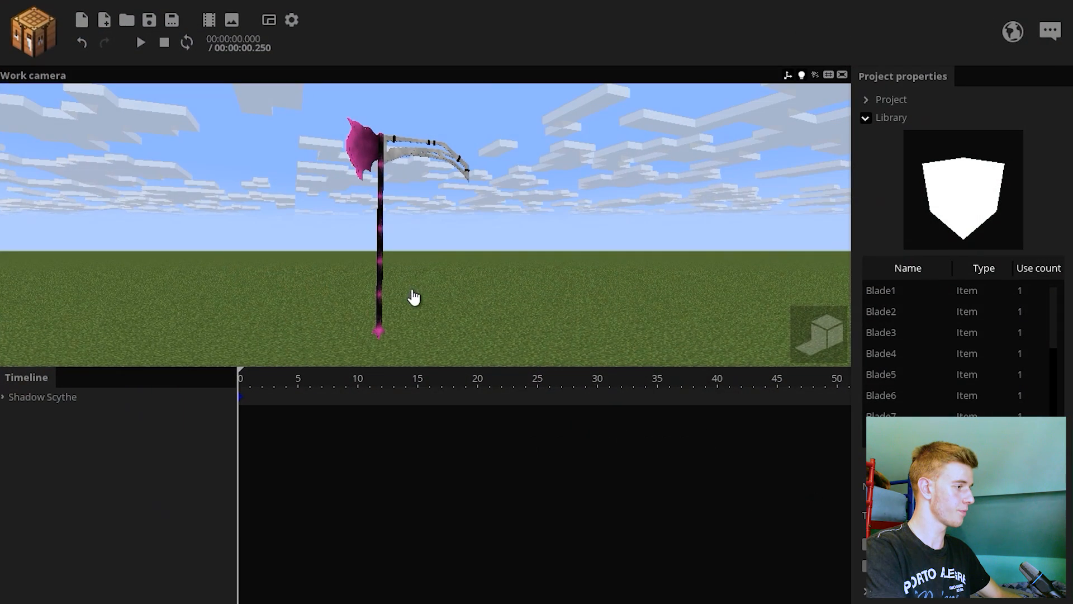
{"action": "right_click_drag", "start_coordinate": [412, 296], "coordinate": [423, 297]}
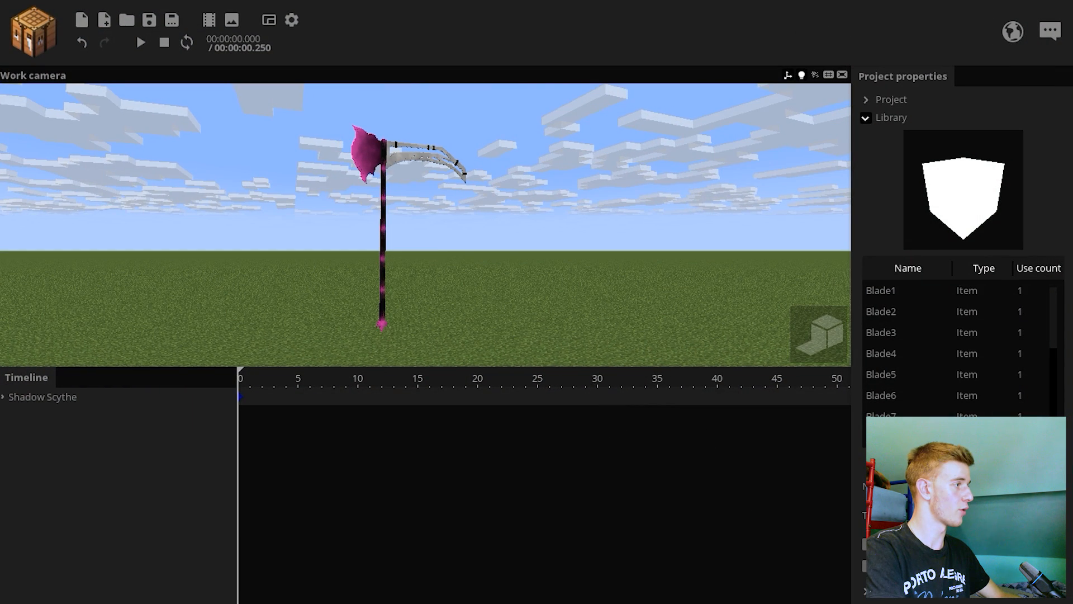
- Add a Steve character for size comparison and place him beside the scythe at X -34.18, Z 0
{"action": "left_click", "coordinate": [33, 31]}
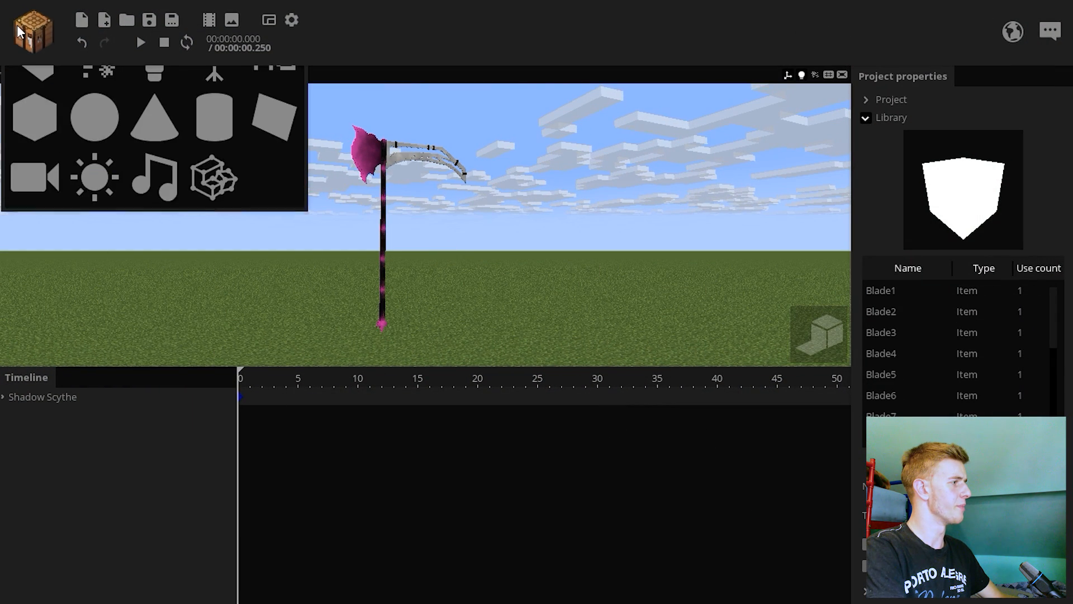
{"action": "left_click", "coordinate": [43, 96]}
{"action": "scroll", "coordinate": [841, 133], "scroll_direction": "up", "scroll_amount": 5}
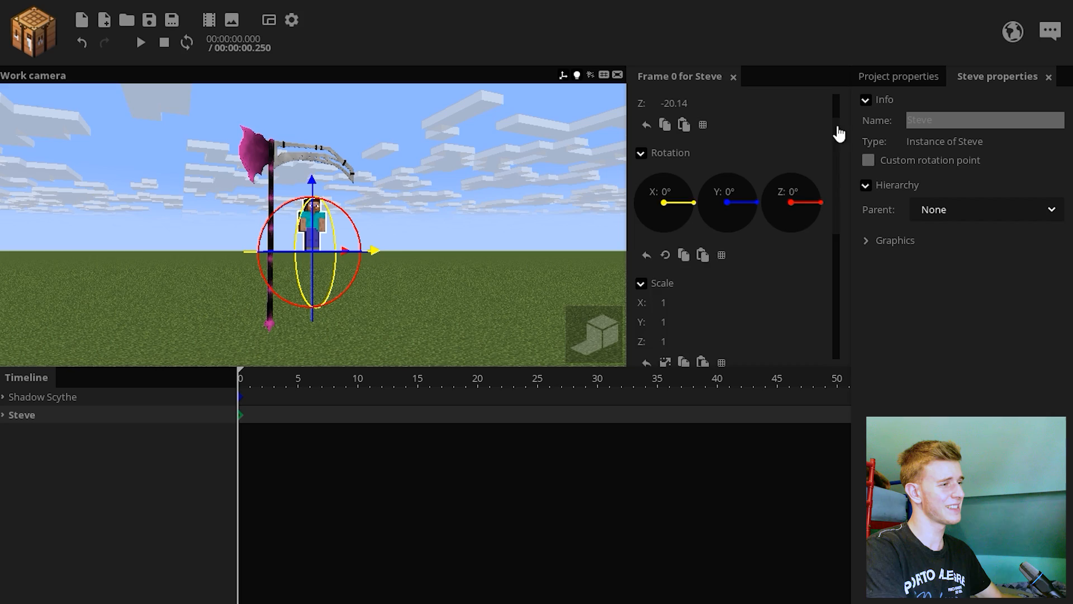
{"action": "left_click_drag", "start_coordinate": [684, 119], "coordinate": [659, 119]}
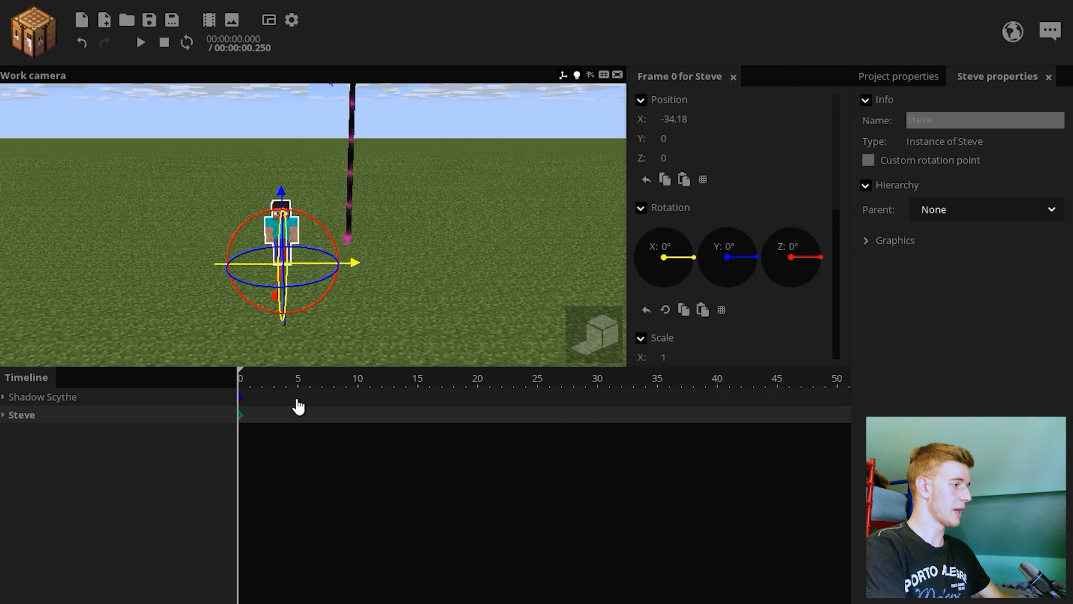
- Rotate Shadow Scythe to about -84.87° on Z at frame 5 and move it across the front of Steve
{"action": "left_click", "coordinate": [298, 399]}
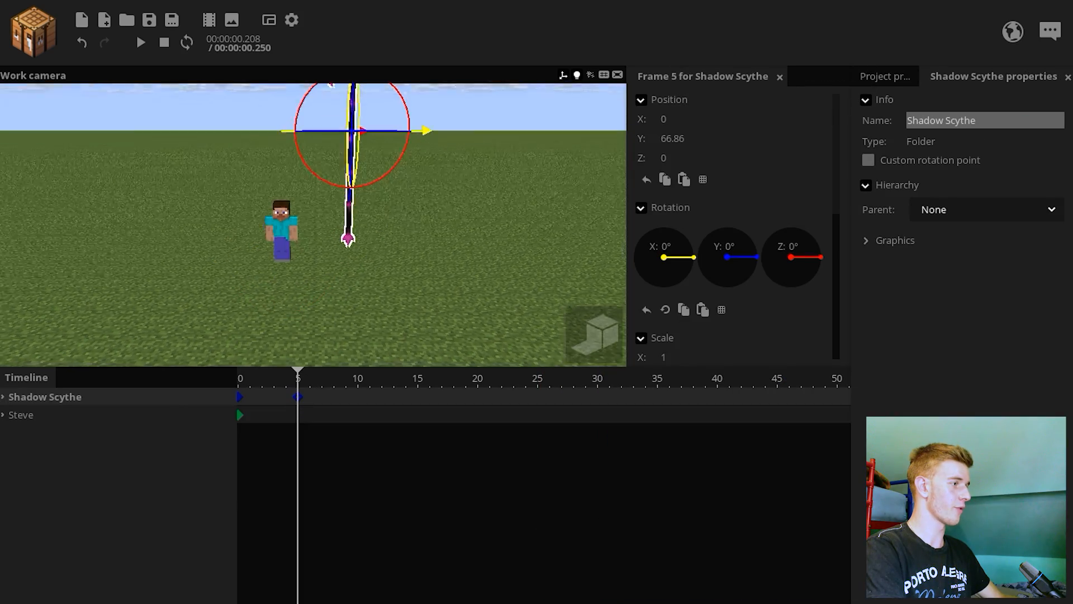
{"action": "left_click_drag", "start_coordinate": [378, 185], "coordinate": [265, 195]}
{"action": "left_click_drag", "start_coordinate": [351, 173], "coordinate": [329, 148]}
{"action": "left_click_drag", "start_coordinate": [428, 142], "coordinate": [311, 160]}
{"action": "left_click_drag", "start_coordinate": [311, 159], "coordinate": [273, 153]}
{"action": "left_click_drag", "start_coordinate": [835, 207], "coordinate": [835, 269]}
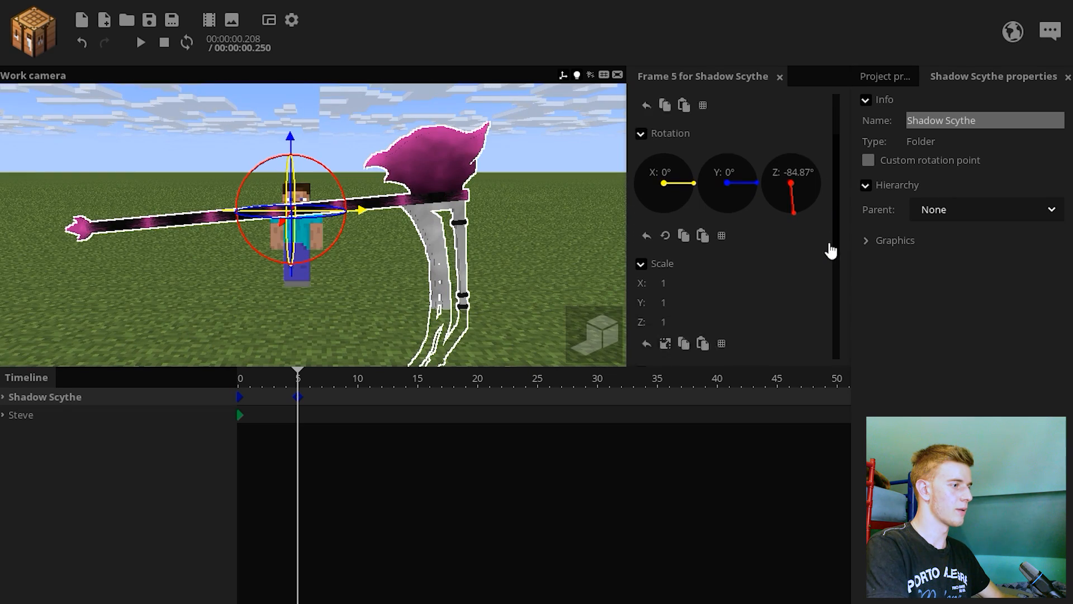
- Scale Shadow Scythe uniformly to 0.5 at frame 5 and compare its size with Steve
{"action": "left_click", "coordinate": [665, 282]}
{"action": "left_click_drag", "start_coordinate": [682, 222], "coordinate": [644, 231]}
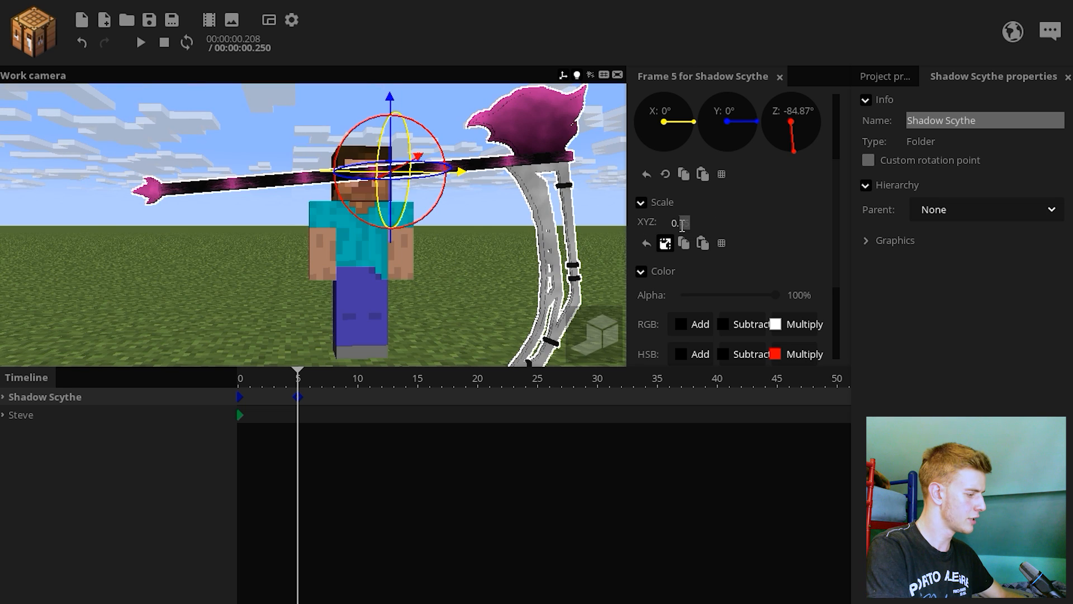
{"action": "left_click_drag", "start_coordinate": [679, 227], "coordinate": [693, 227]}
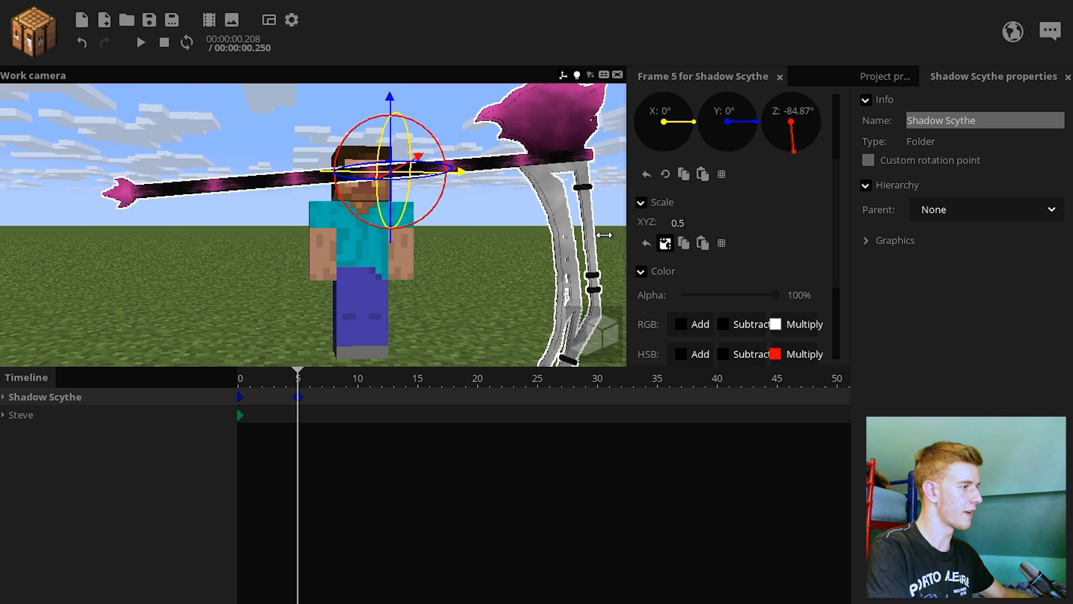
{"action": "key", "text": "Escape"}
{"action": "right_click_drag", "start_coordinate": [497, 258], "coordinate": [508, 284]}
{"action": "key", "text": "s"}
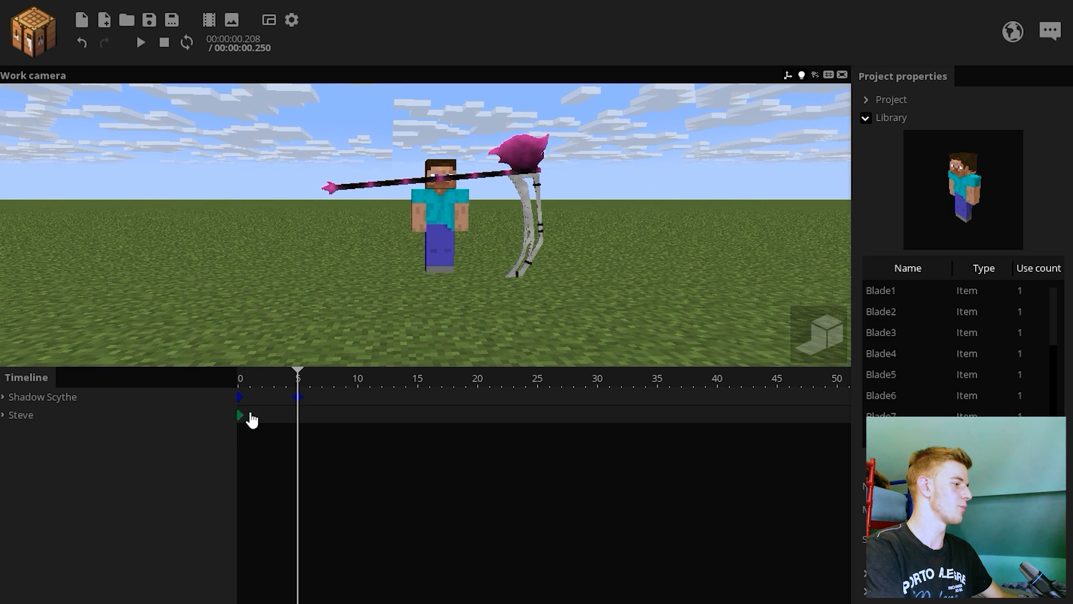
- Transfer the 0.50 scale from frame 5 to Shadow Scythe's frame 0 keyframe and lower the scythe toward the ground
{"action": "left_click", "coordinate": [298, 397]}
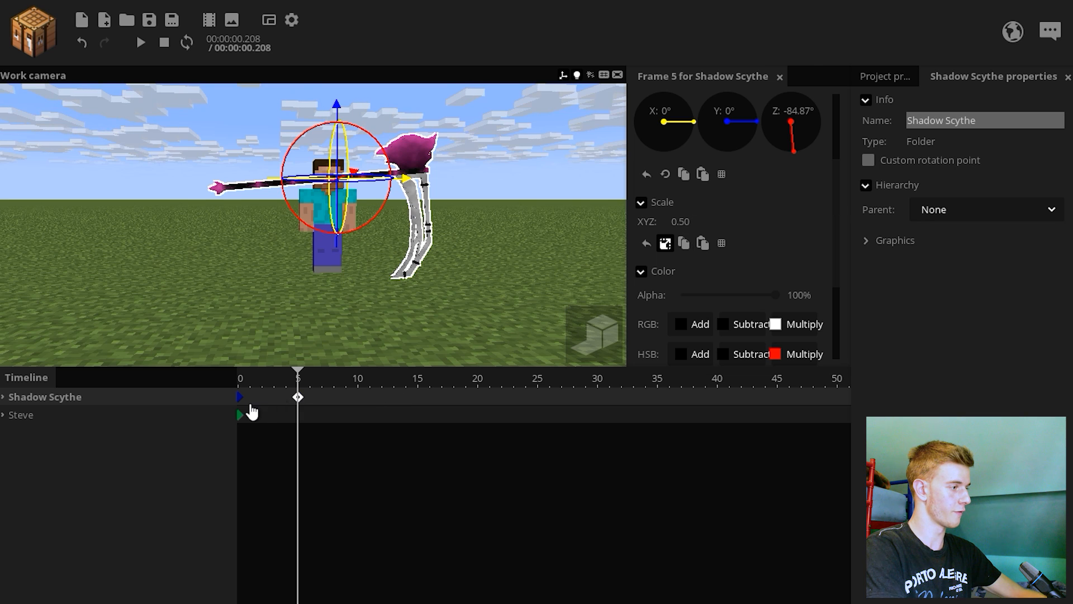
{"action": "left_click", "coordinate": [241, 397]}
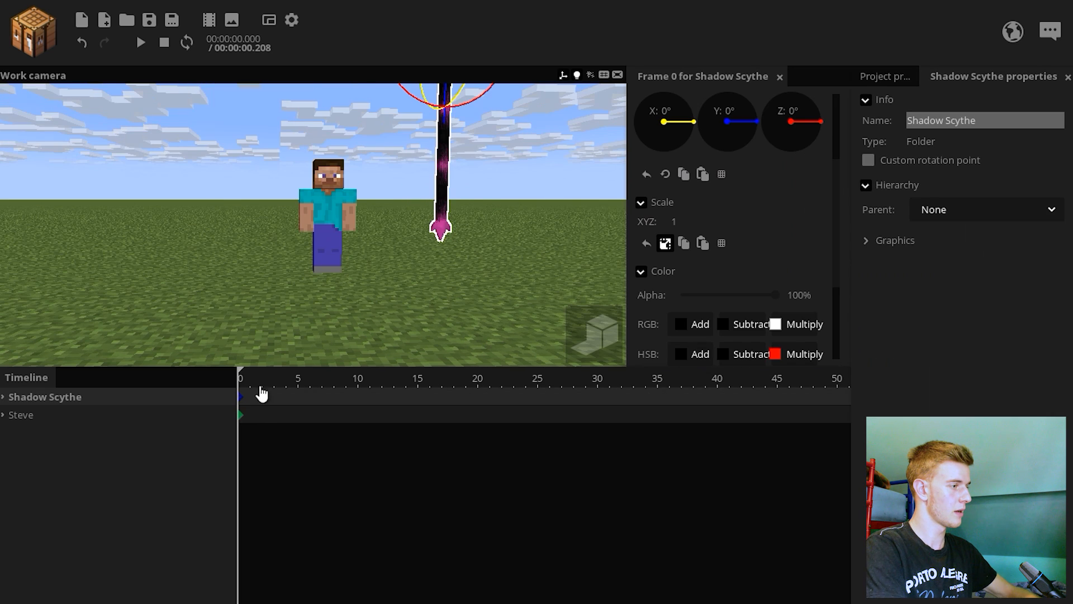
{"action": "left_click", "coordinate": [703, 244]}
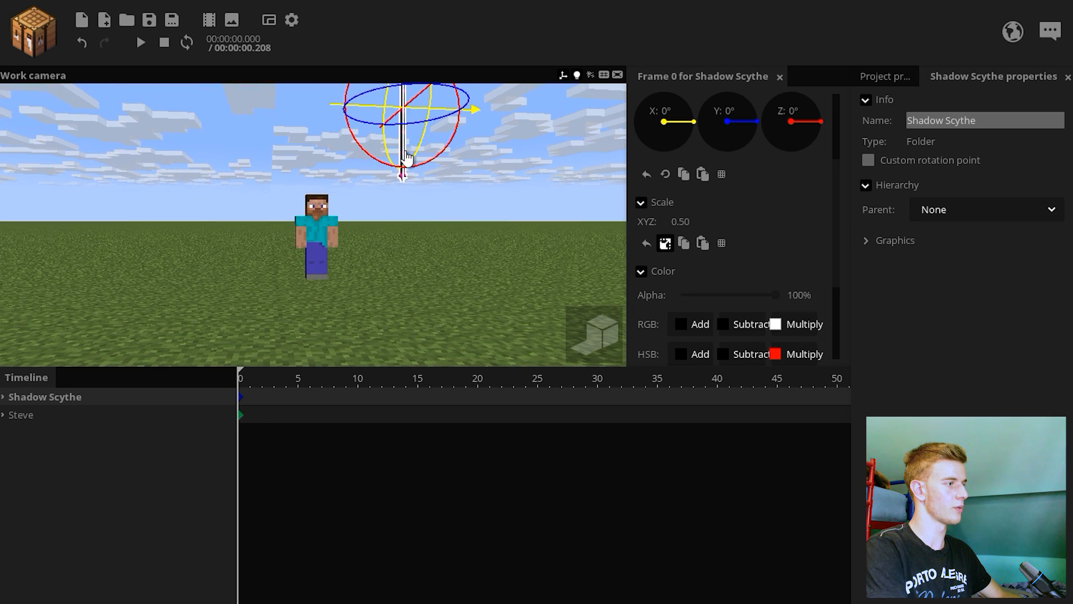
{"action": "left_click_drag", "start_coordinate": [402, 220], "coordinate": [394, 253]}
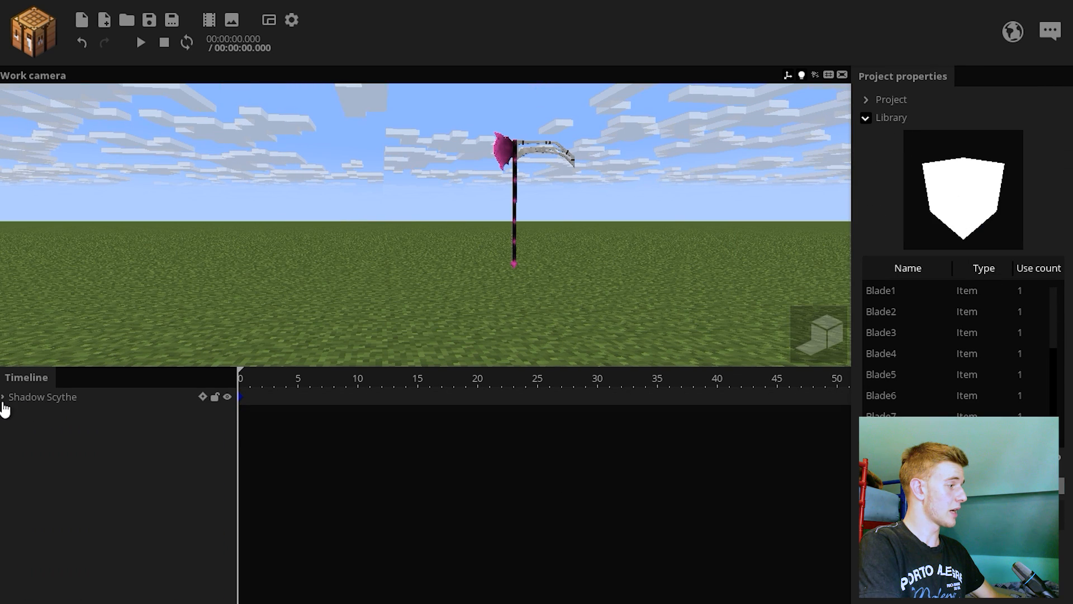
- Check the contents of the Shadow Scythe folder, collapse it again and save the project
{"action": "left_click", "coordinate": [3, 396]}
{"action": "left_click", "coordinate": [4, 396]}
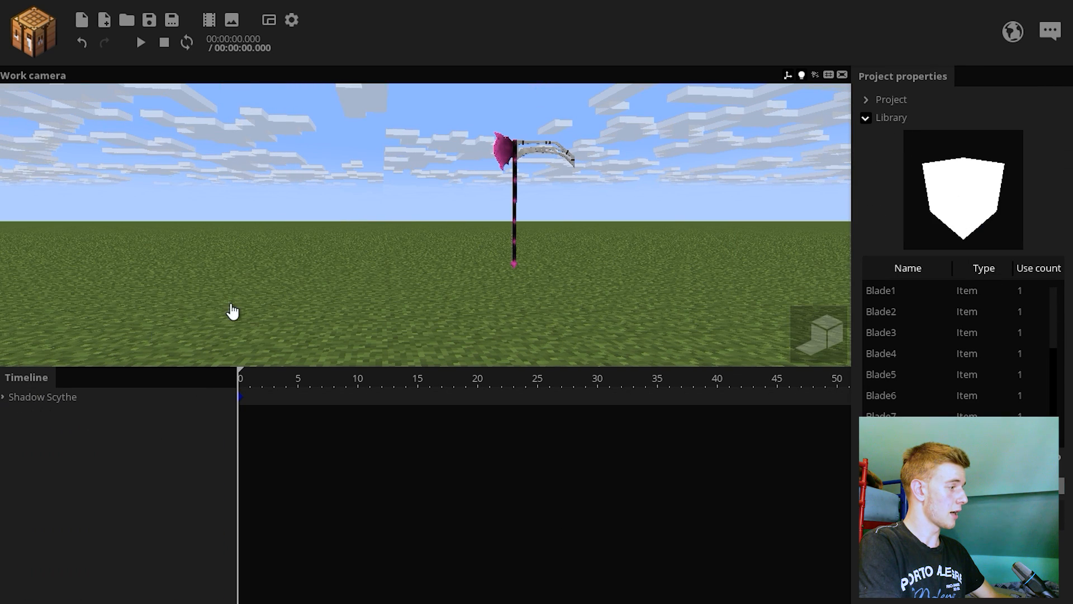
{"action": "left_click", "coordinate": [151, 14]}
{"action": "mouse_move", "coordinate": [334, 158]}
{"action": "right_mouse_down"}
{"action": "mouse_move", "coordinate": [425, 134]}
{"action": "mouse_move", "coordinate": [334, 158]}
{"action": "right_mouse_up"}
{"action": "key", "text": "w"}
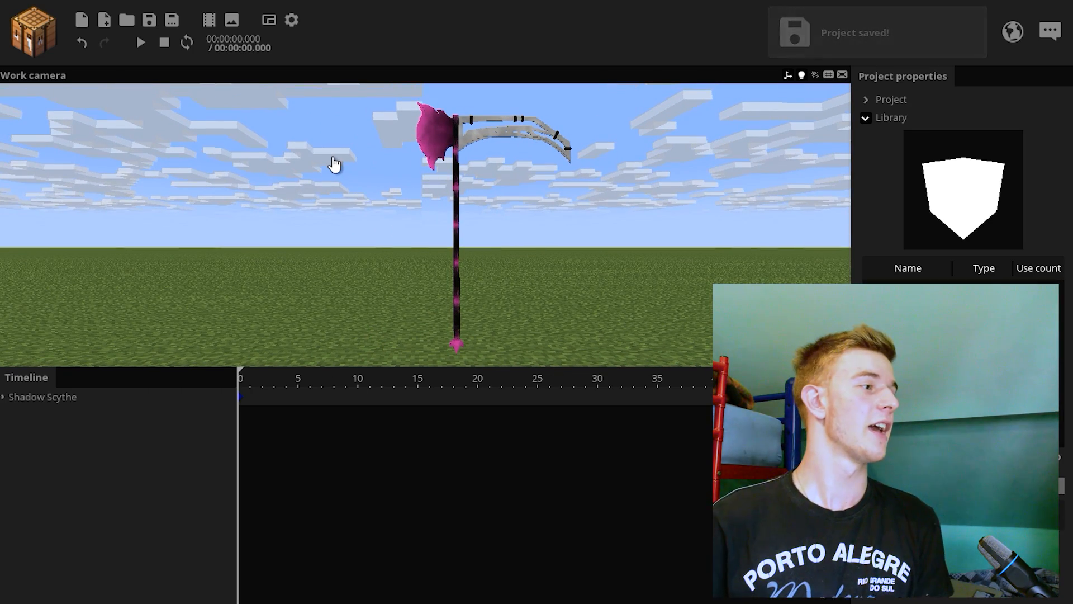